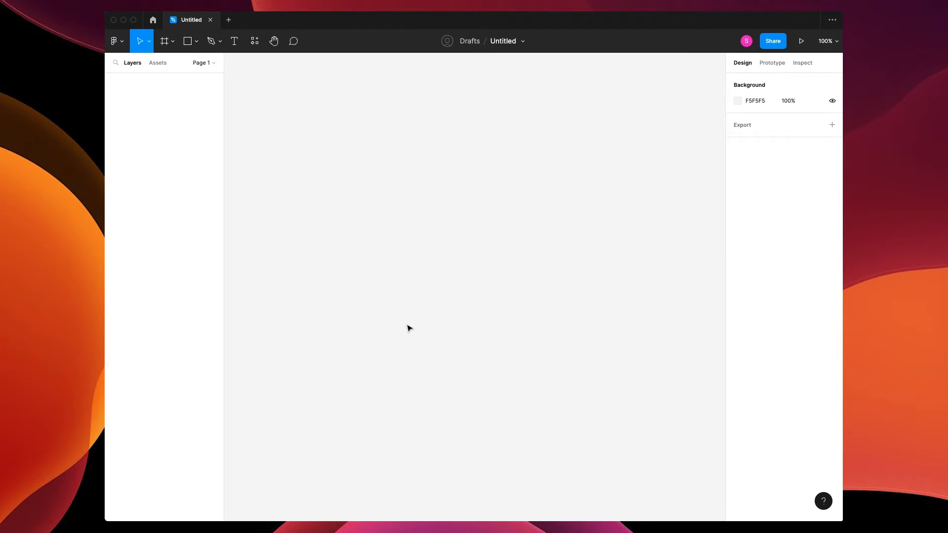
Step: Create an iPhone 14 Pro frame and give it a corner radius of 20
{"action": "key", "text": "f"}
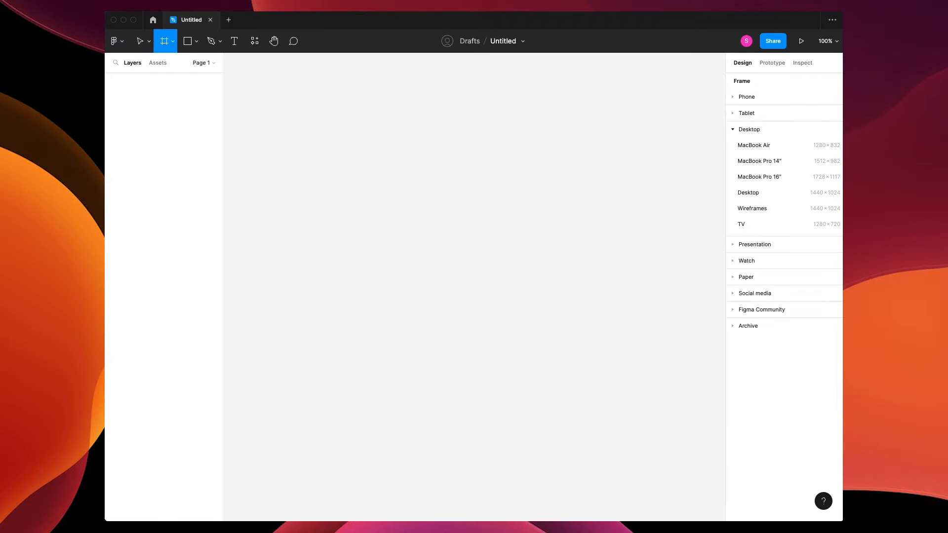
{"action": "left_click", "coordinate": [747, 97]}
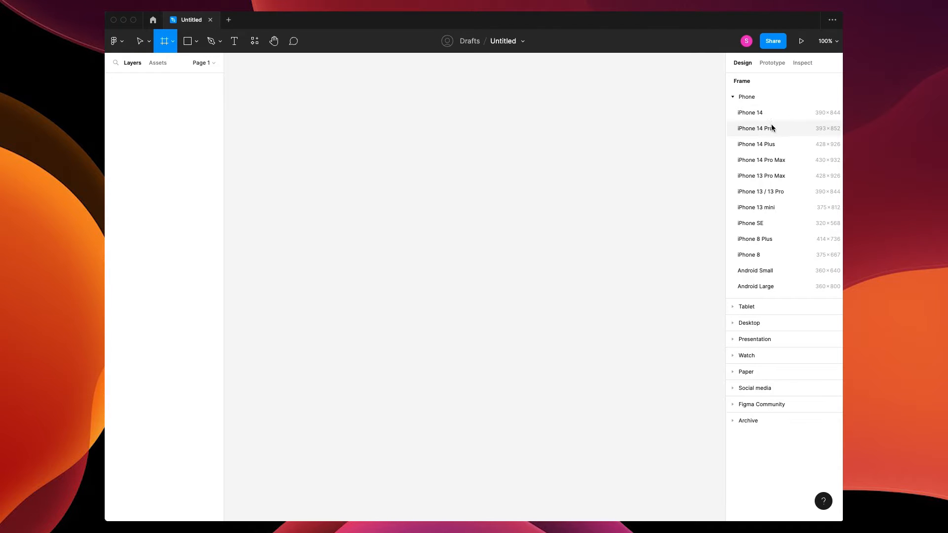
{"action": "left_click", "coordinate": [773, 129]}
{"action": "type", "text": "20"}
{"action": "key", "text": "Tab"}
{"action": "left_click", "coordinate": [660, 203]}
{"action": "left_click", "coordinate": [525, 200]}
{"action": "left_click", "coordinate": [642, 153]}
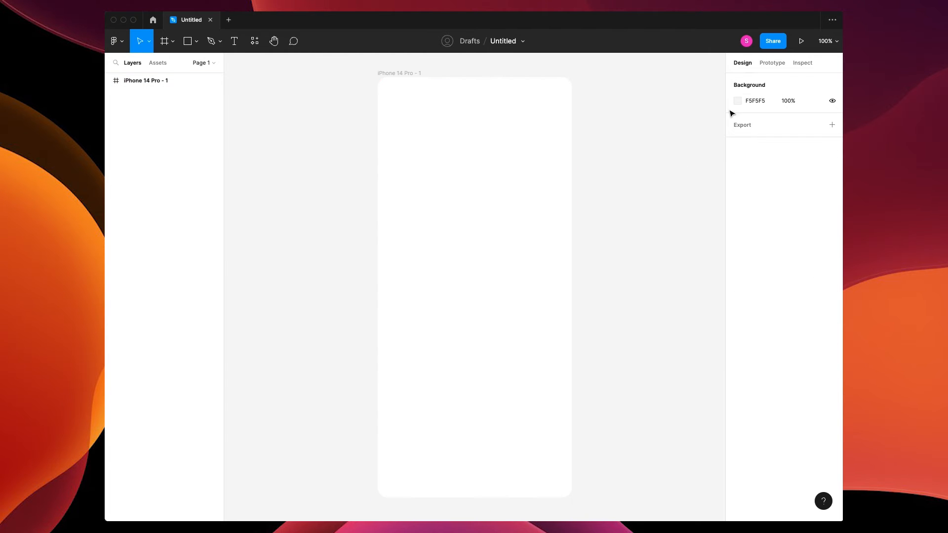
Step: Darken the canvas background around the phone frame to light grey DEDEDE
{"action": "left_click", "coordinate": [738, 101]}
{"action": "left_click", "coordinate": [607, 124]}
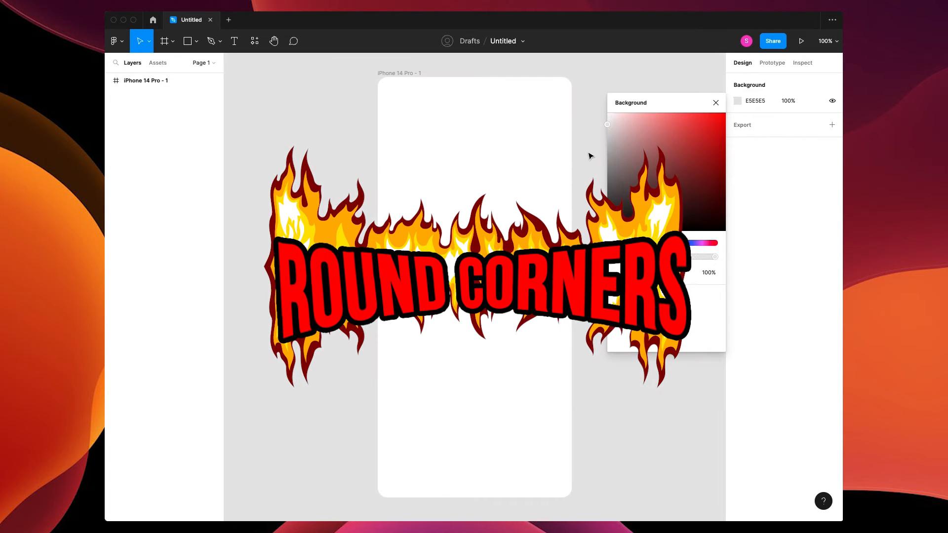
{"action": "left_click", "coordinate": [714, 102]}
{"action": "left_click", "coordinate": [510, 127]}
Step: Add the bold black title "Travel Buddy" near the top of the phone frame and scale it to a font size of about 22.4
{"action": "key", "text": "t"}
{"action": "left_click", "coordinate": [430, 130]}
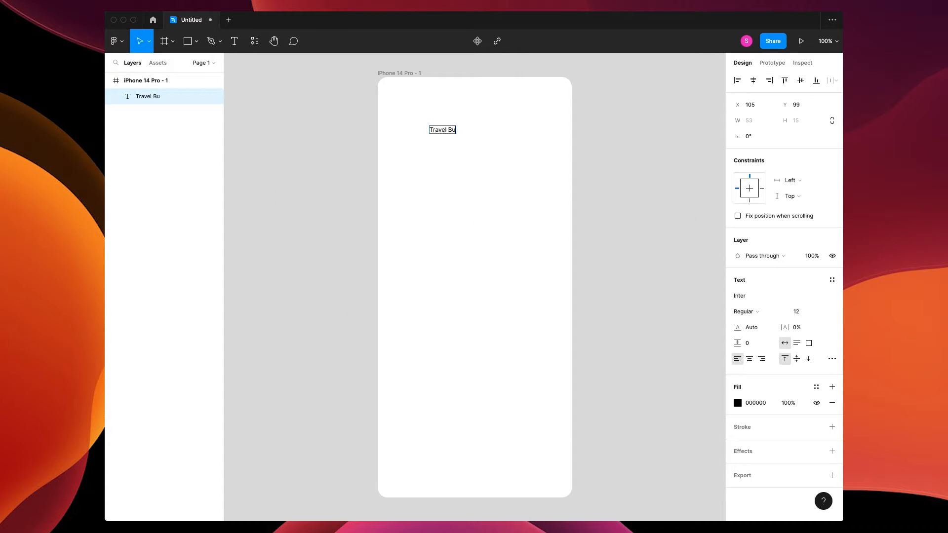
{"action": "key", "text": "ctrl+a"}
{"action": "left_click", "coordinate": [742, 311]}
{"action": "left_click", "coordinate": [759, 345]}
{"action": "key", "text": "Escape"}
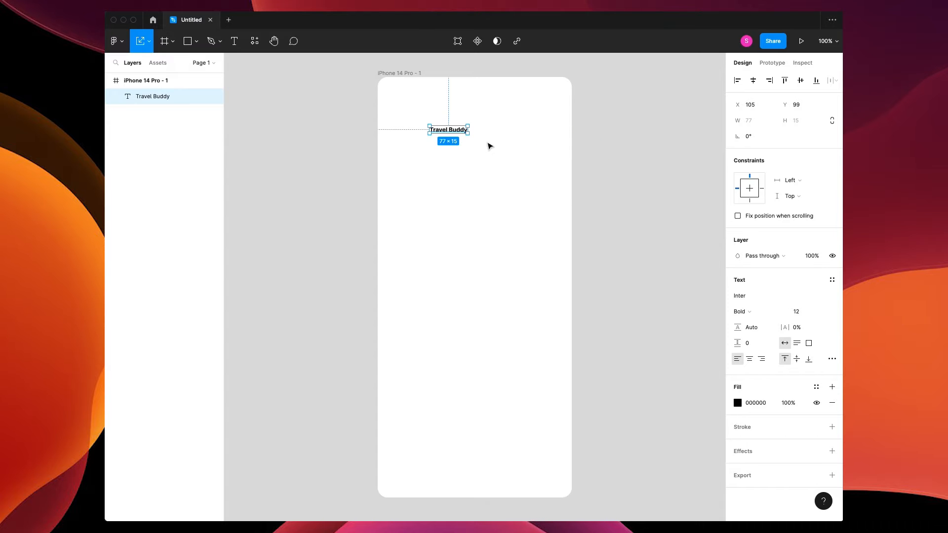
{"action": "left_click_drag", "start_coordinate": [470, 137], "coordinate": [449, 139]}
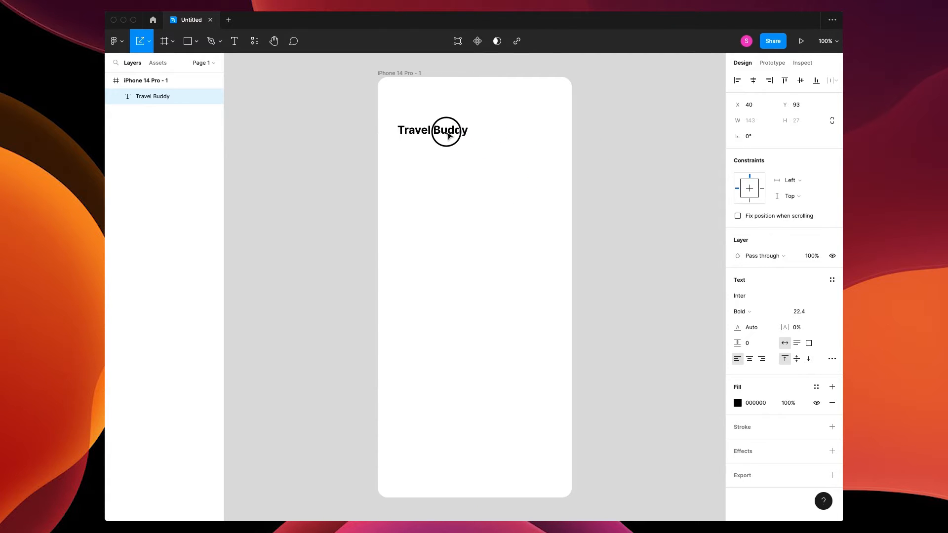
{"action": "left_click", "coordinate": [491, 206]}
Step: Draw a small orange FFA41B circle beside the title and combine both in a horizontal auto layout with spacing of about 23
{"action": "key", "text": "o"}
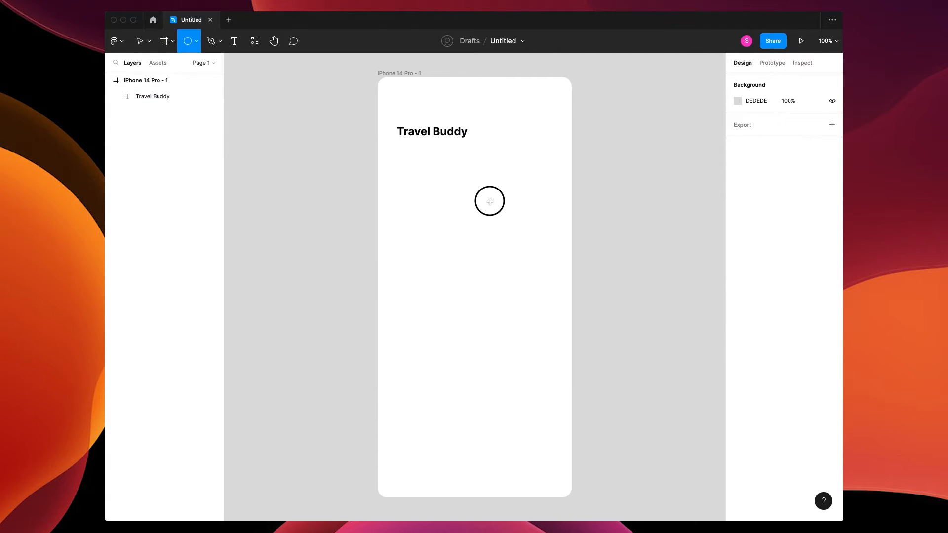
{"action": "left_click_drag", "start_coordinate": [490, 201], "coordinate": [492, 202]}
{"action": "left_click", "coordinate": [739, 296]}
{"action": "left_click_drag", "start_coordinate": [649, 406], "coordinate": [645, 404]}
{"action": "left_click_drag", "start_coordinate": [704, 287], "coordinate": [714, 274]}
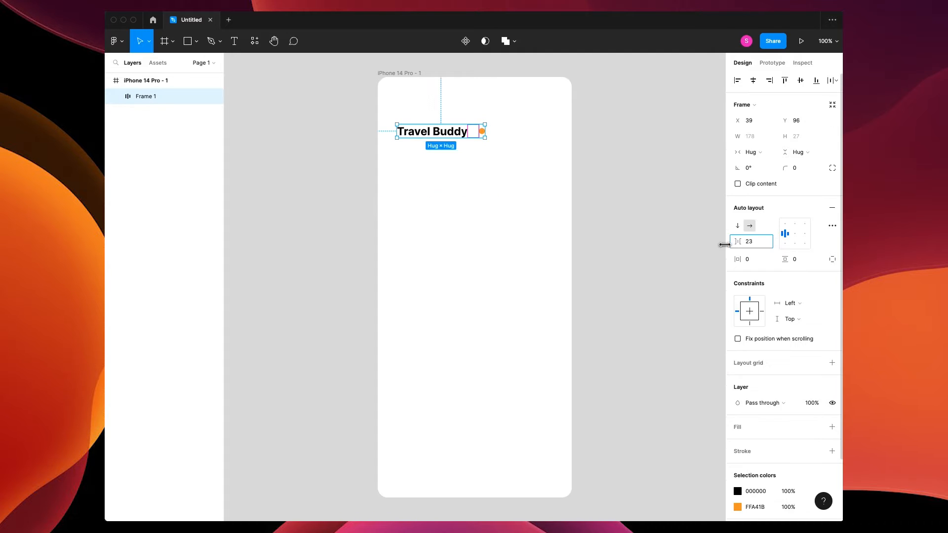
{"action": "left_click", "coordinate": [529, 210]}
Step: Draw a vertical line about 27 long below the title with a stroke weight of 3 and round caps on both ends
{"action": "key", "text": "plus"}
{"action": "left_click_drag", "start_coordinate": [537, 207], "coordinate": [560, 380]}
{"action": "left_click_drag", "start_coordinate": [553, 295], "coordinate": [546, 357]}
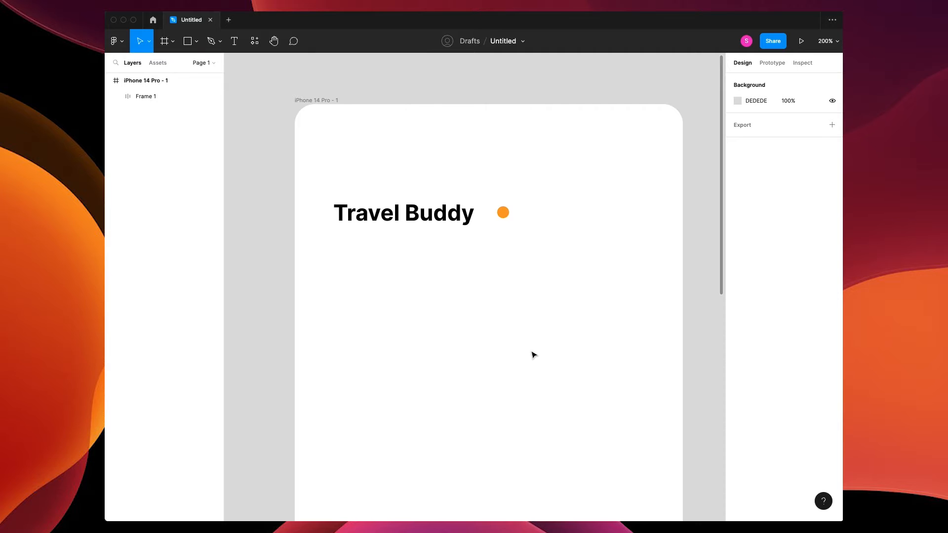
{"action": "key", "text": "l"}
{"action": "left_click", "coordinate": [197, 42]}
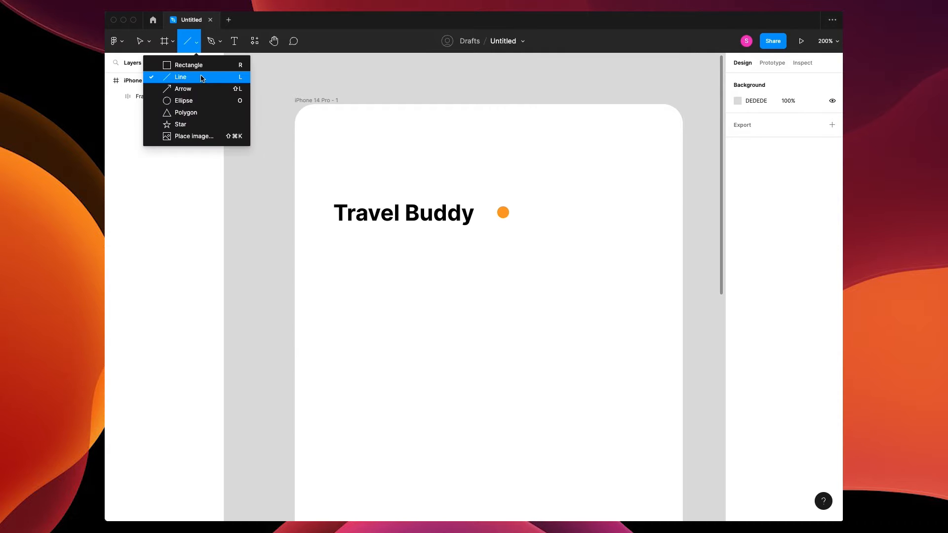
{"action": "left_click", "coordinate": [218, 79]}
{"action": "scroll", "coordinate": [475, 289], "scroll_direction": "up", "scroll_amount": 5}
{"action": "left_click_drag", "start_coordinate": [478, 294], "coordinate": [478, 346]}
{"action": "type", "text": "3"}
{"action": "key", "text": "Return"}
{"action": "left_click", "coordinate": [795, 352]}
{"action": "left_click", "coordinate": [779, 427]}
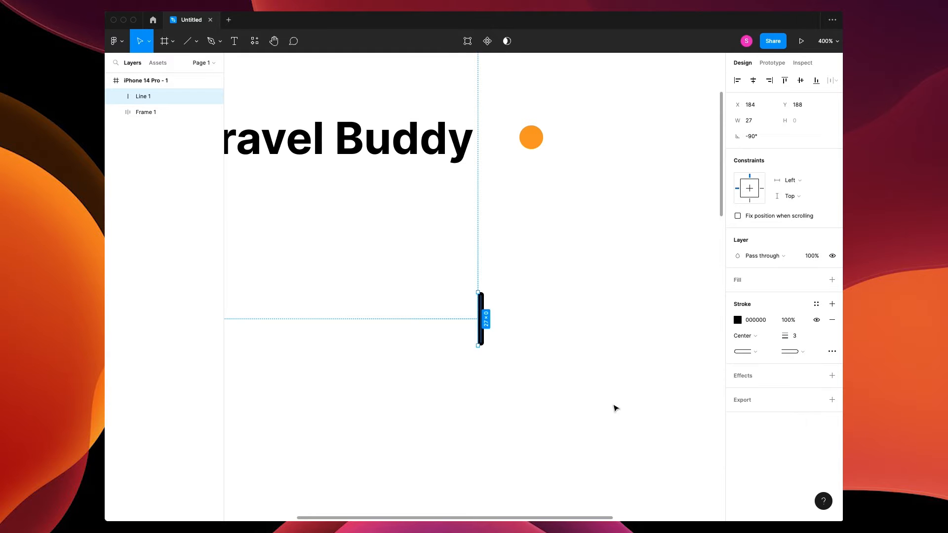
{"action": "left_click", "coordinate": [615, 407]}
Step: Outline the line's stroke and rotate a pasted copy to horizontal so the two bars cross as a plus sign
{"action": "left_click", "coordinate": [482, 326]}
{"action": "key", "text": "alt+super+o"}
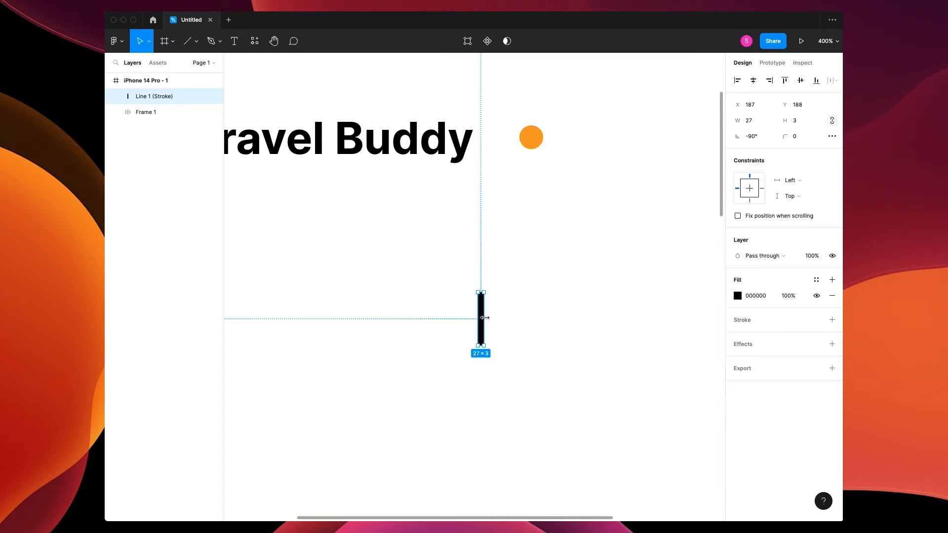
{"action": "key", "text": "super+v"}
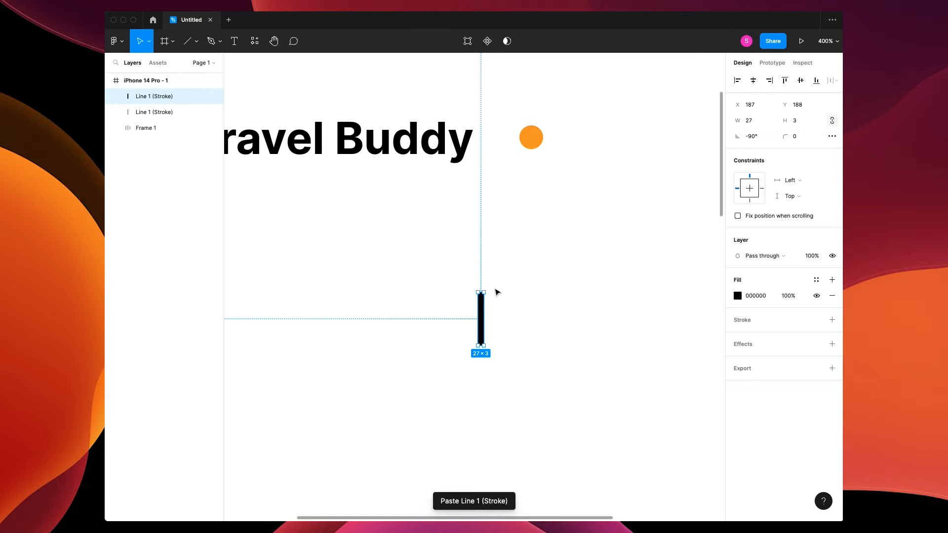
{"action": "left_click_drag", "start_coordinate": [490, 290], "coordinate": [450, 313]}
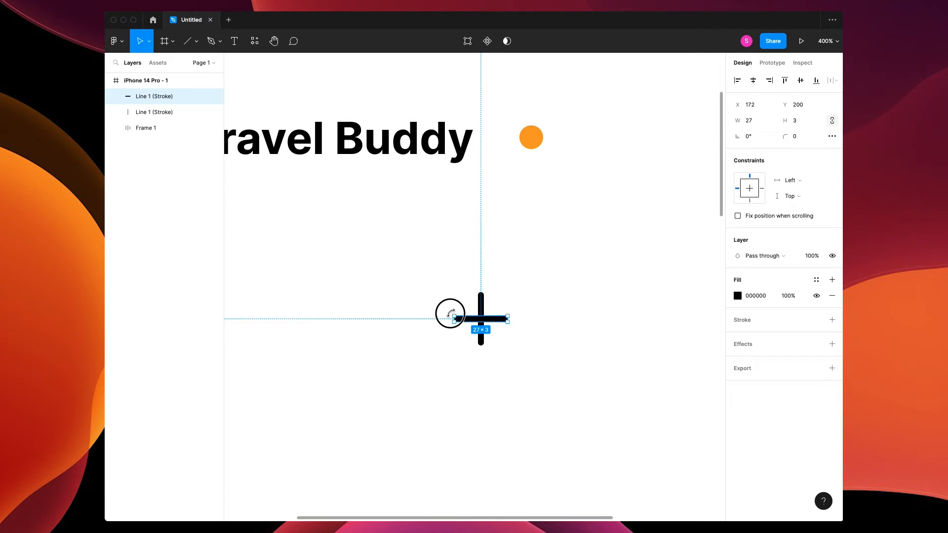
Step: Combine the two crossed bars into one plus shape with a union
{"action": "mouse_move", "coordinate": [506, 303]}
{"action": "left_mouse_down"}
{"action": "mouse_move", "coordinate": [467, 332]}
{"action": "mouse_move", "coordinate": [471, 340]}
{"action": "left_mouse_up"}
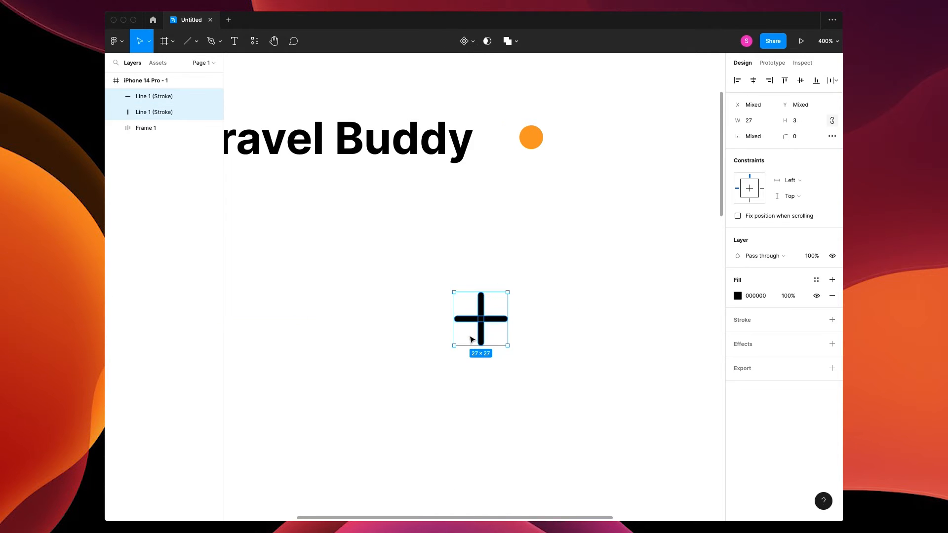
{"action": "left_click", "coordinate": [516, 41]}
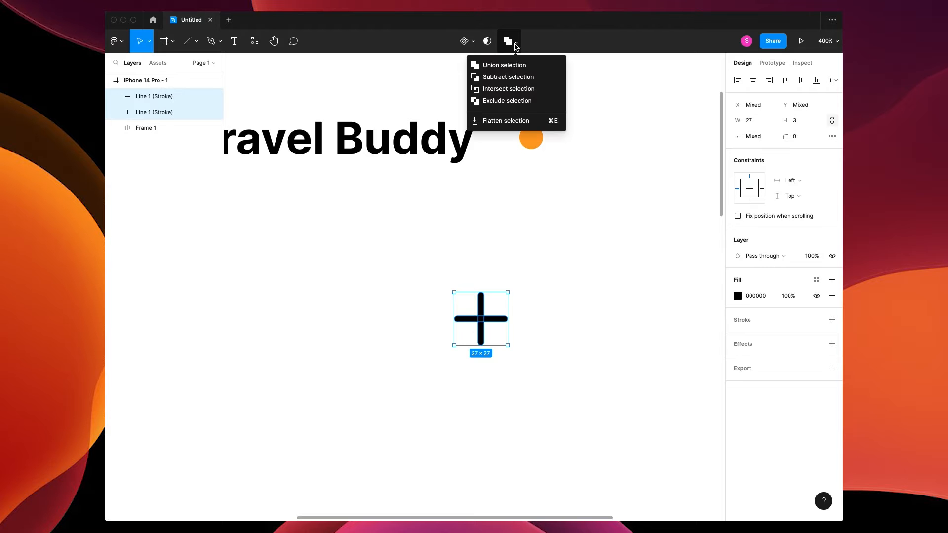
{"action": "left_click", "coordinate": [499, 64]}
Step: Draw a circle around the plus sign, replace its fill with a black inside stroke of 3, and size it to 40 × 40
{"action": "key", "text": "o"}
{"action": "left_click_drag", "start_coordinate": [482, 320], "coordinate": [505, 357]}
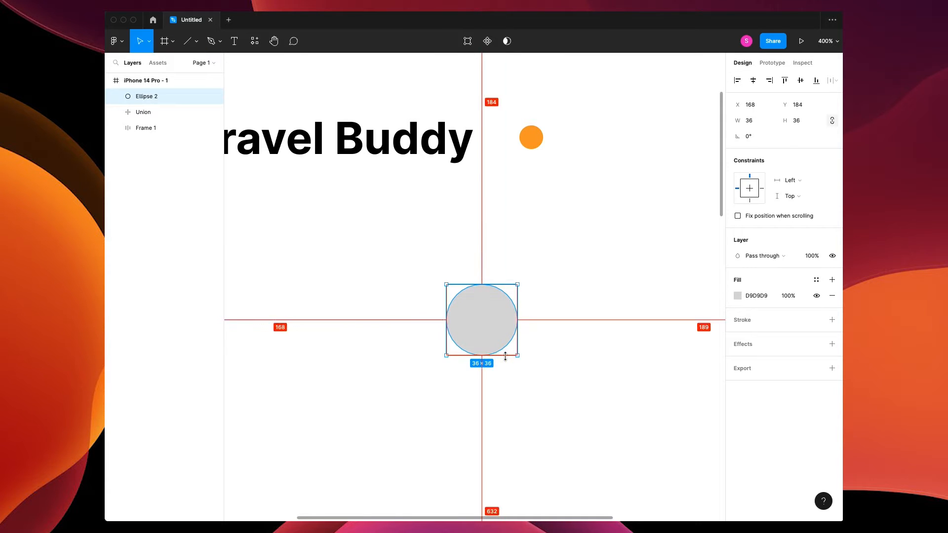
{"action": "left_click", "coordinate": [832, 295]}
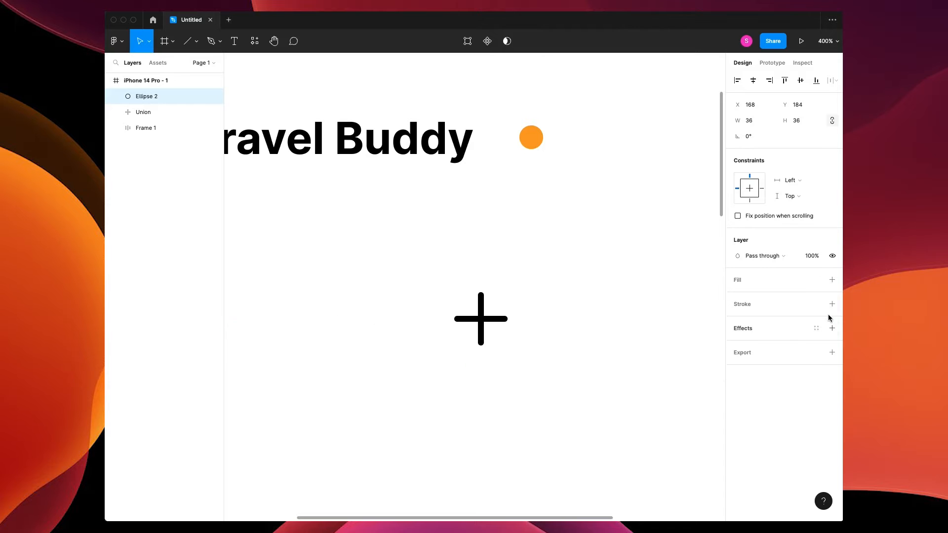
{"action": "left_click", "coordinate": [832, 304]}
{"action": "left_click", "coordinate": [802, 336]}
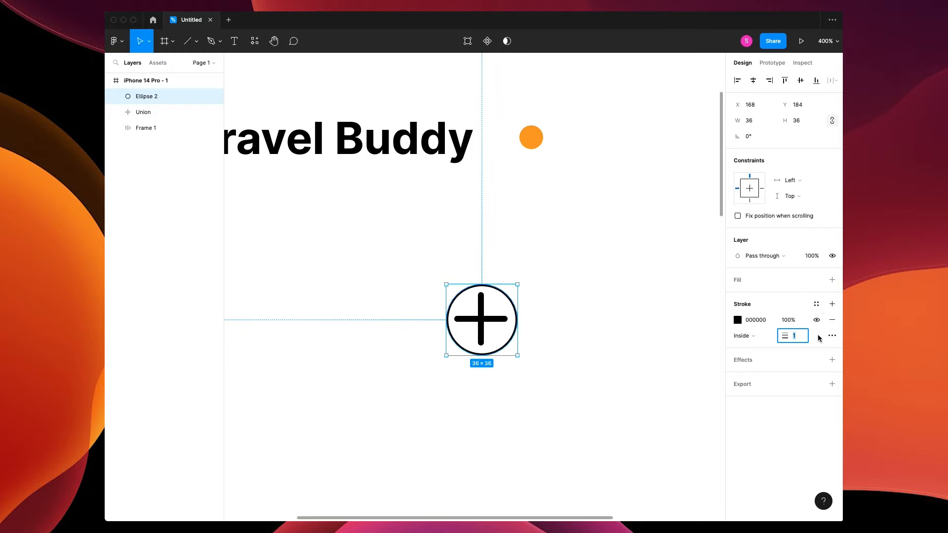
{"action": "type", "text": "3"}
{"action": "key", "text": "Tab"}
{"action": "left_click_drag", "start_coordinate": [515, 283], "coordinate": [520, 280]}
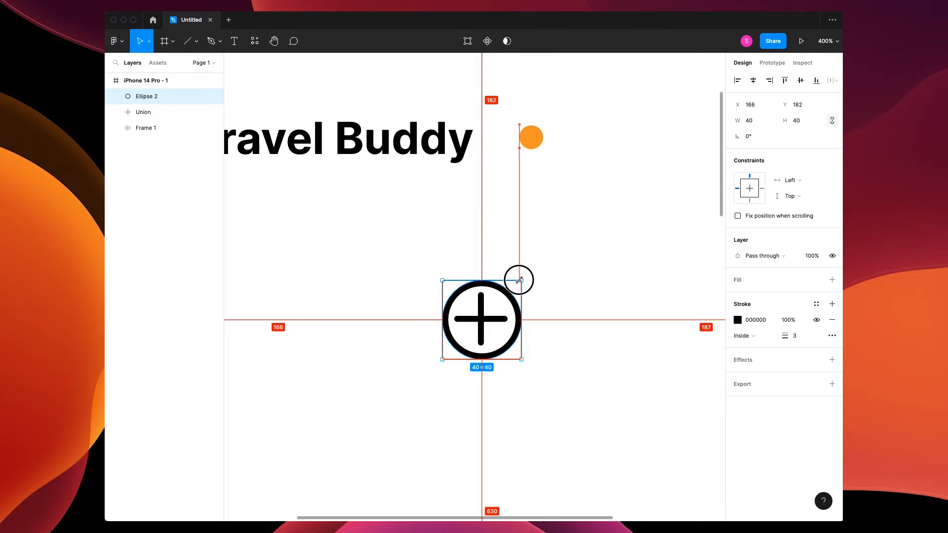
Step: Align the ring and the plus sign on their horizontal and vertical centers
{"action": "left_click", "coordinate": [496, 319], "text": "shift"}
{"action": "left_click", "coordinate": [753, 81]}
{"action": "left_click", "coordinate": [800, 81]}
{"action": "left_click", "coordinate": [615, 285]}
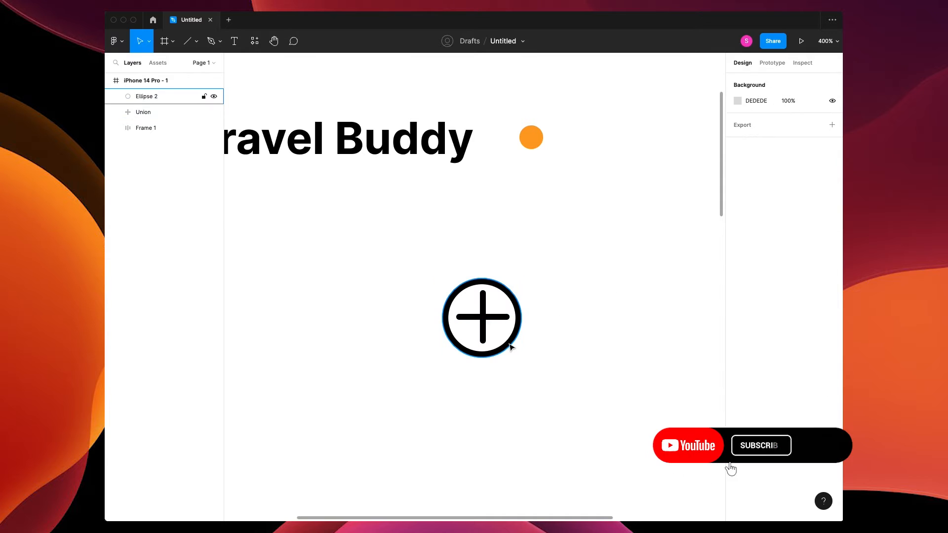
Step: Cut a small gap into the ring by adjusting its arc, and delete its center vector point with the plus shape hidden
{"action": "left_click", "coordinate": [511, 342]}
{"action": "mouse_move", "coordinate": [508, 315]}
{"action": "left_mouse_down"}
{"action": "mouse_move", "coordinate": [472, 318]}
{"action": "mouse_move", "coordinate": [500, 299]}
{"action": "mouse_move", "coordinate": [508, 311]}
{"action": "left_mouse_up"}
{"action": "double_click", "coordinate": [482, 319]}
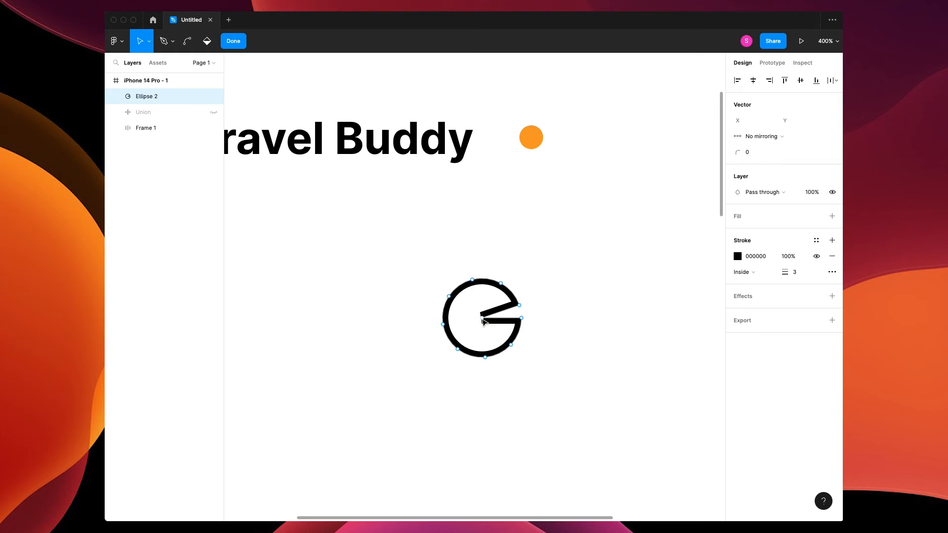
{"action": "left_click", "coordinate": [482, 318]}
{"action": "key", "text": "BackSpace"}
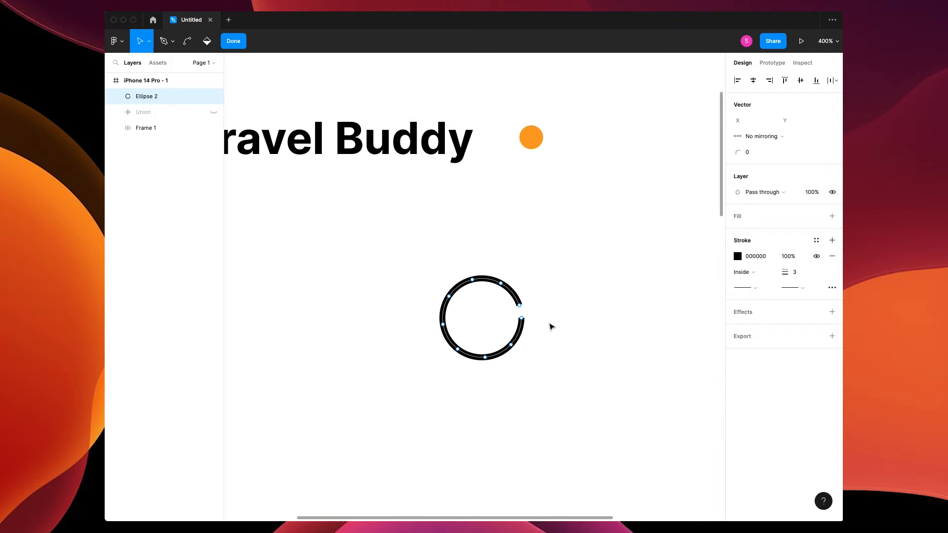
Step: Give the open ring round stroke caps and make the plus shape visible again
{"action": "key", "text": "Escape"}
{"action": "left_click", "coordinate": [751, 351]}
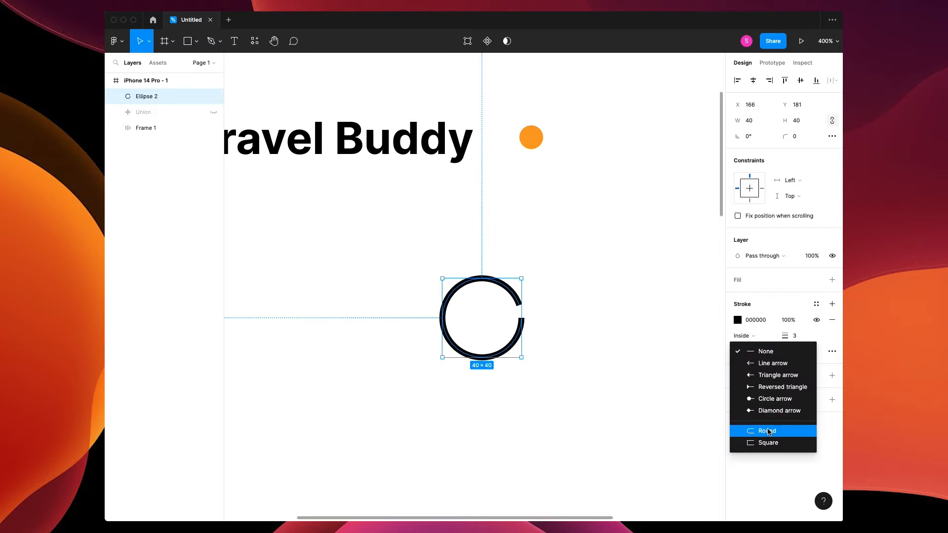
{"action": "left_click", "coordinate": [755, 431]}
{"action": "left_click", "coordinate": [214, 112]}
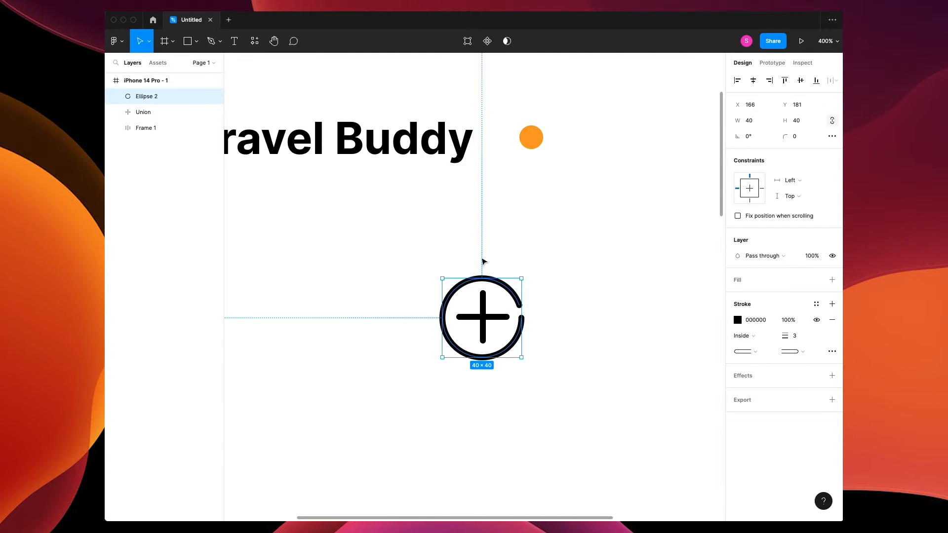
Step: Rotate the ring until its gap faces the lower right, and wrap the ring and plus sign in a frame
{"action": "left_click_drag", "start_coordinate": [525, 276], "coordinate": [533, 328]}
{"action": "left_click", "coordinate": [568, 301]}
{"action": "left_click_drag", "start_coordinate": [553, 272], "coordinate": [457, 362]}
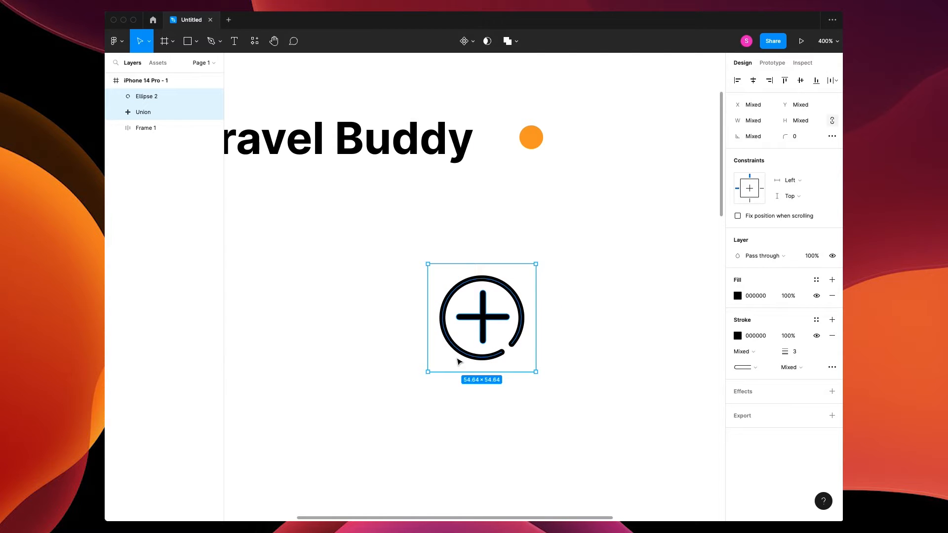
{"action": "right_click", "coordinate": [465, 347]}
{"action": "left_click", "coordinate": [477, 345]}
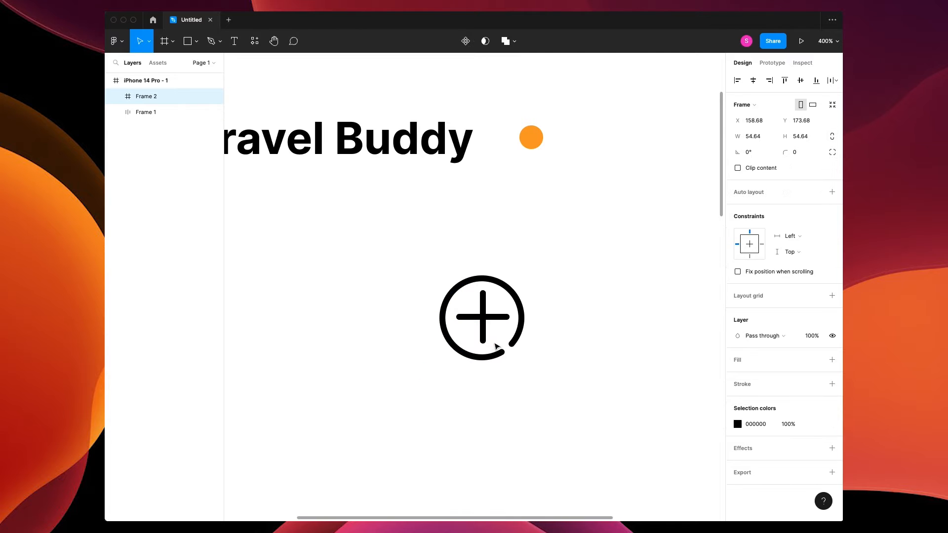
Step: Scale the plus icon down proportionally and place it to the right of the title and orange dot
{"action": "left_click", "coordinate": [587, 332]}
{"action": "key", "text": "minus"}
{"action": "left_click", "coordinate": [458, 303]}
{"action": "key", "text": "k"}
{"action": "left_click_drag", "start_coordinate": [504, 328], "coordinate": [606, 219]}
Step: Combine the title group and plus icon in a horizontal auto layout and widen the spacing between them across the header
{"action": "left_click", "coordinate": [425, 215], "text": "shift"}
{"action": "key", "text": "shift+a"}
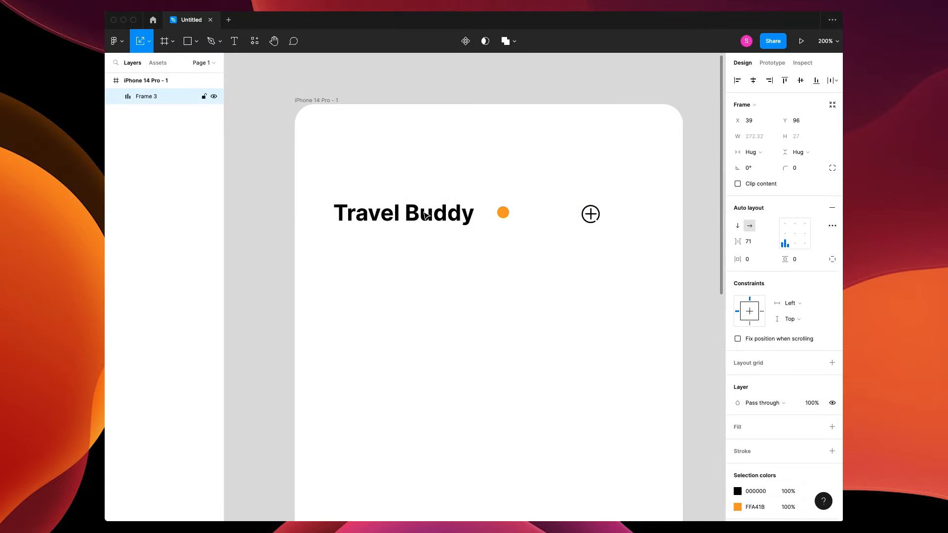
{"action": "left_click_drag", "start_coordinate": [736, 241], "coordinate": [496, 296]}
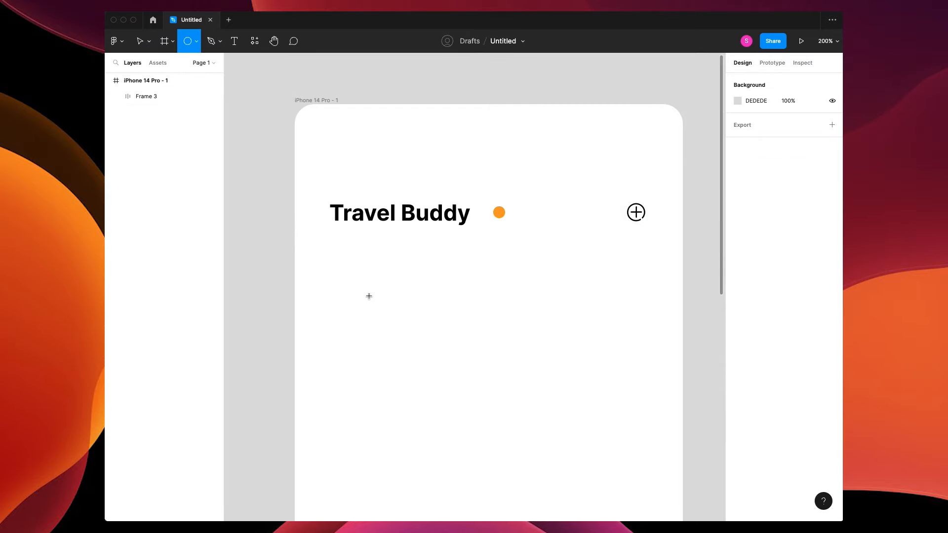
Step: Draw a 34 × 34 circle below the title and turn a duplicate of it into an unfilled, stroked ring of 38 × 38
{"action": "left_click_drag", "start_coordinate": [369, 296], "coordinate": [376, 313]}
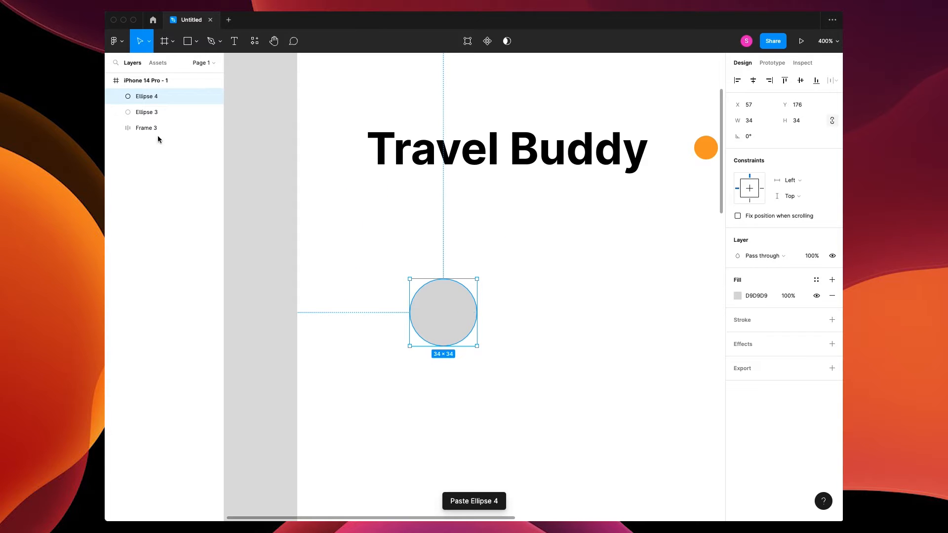
{"action": "left_click", "coordinate": [148, 112]}
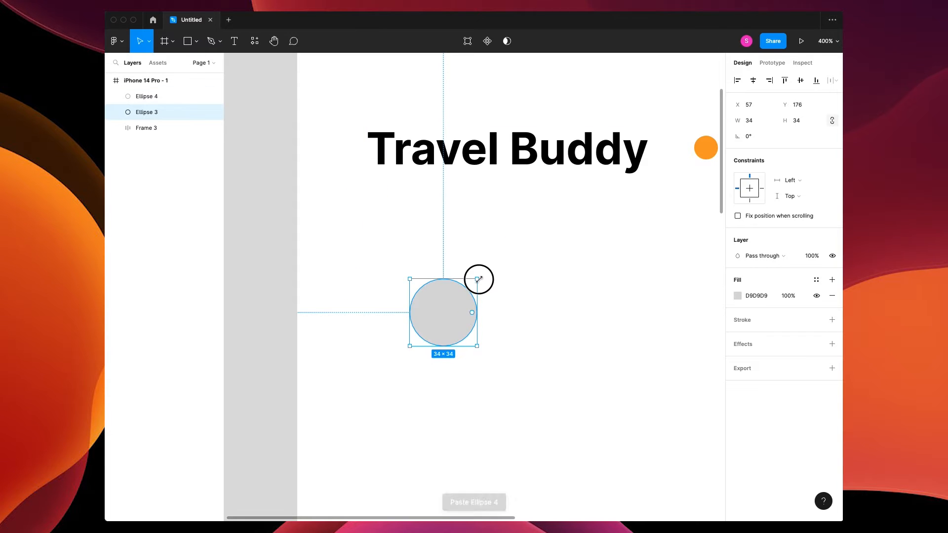
{"action": "left_click", "coordinate": [833, 296]}
{"action": "left_click", "coordinate": [832, 304]}
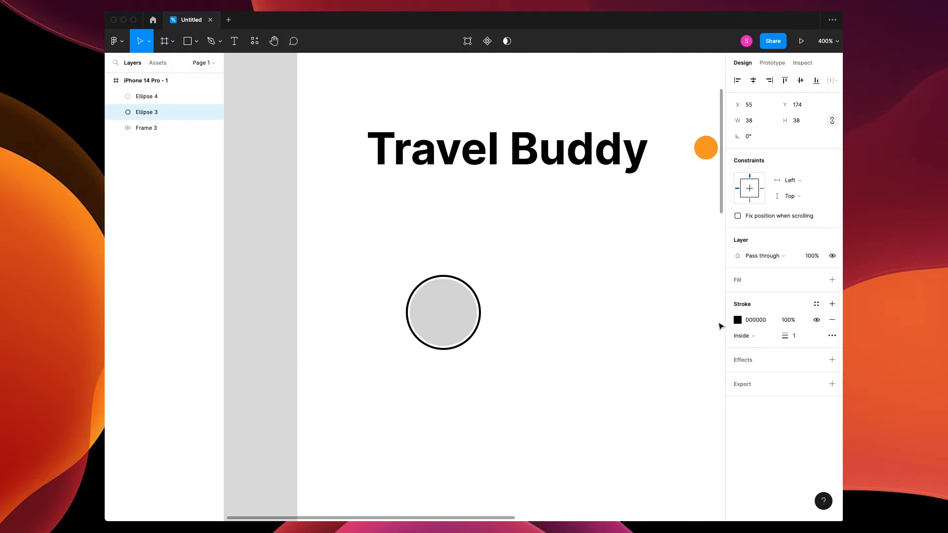
Step: Set the ring's stroke to orange FFA41B with a weight of 0.5
{"action": "left_click", "coordinate": [737, 320]}
{"action": "left_click", "coordinate": [643, 473]}
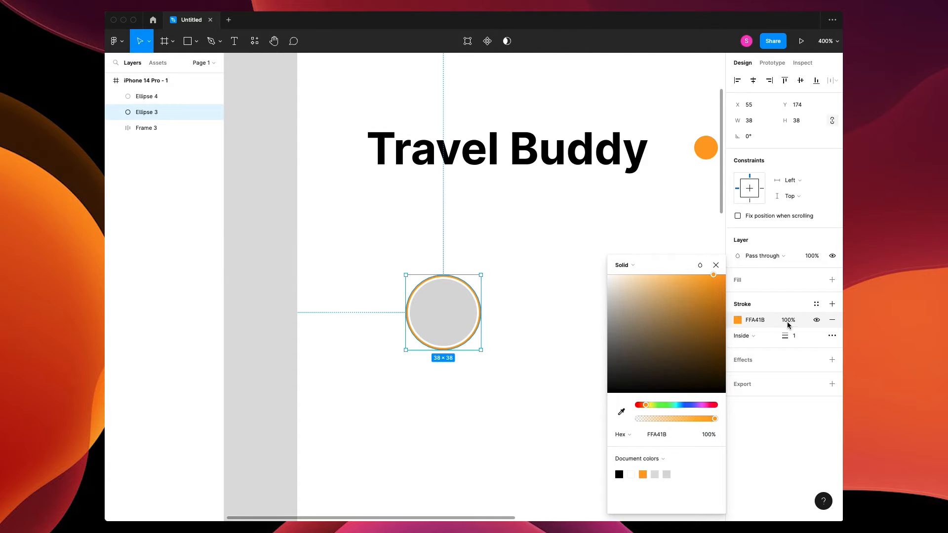
{"action": "type", "text": ".5"}
{"action": "key", "text": "Tab"}
{"action": "left_click", "coordinate": [701, 265]}
{"action": "left_click", "coordinate": [715, 234]}
{"action": "left_click", "coordinate": [715, 265]}
{"action": "left_click_drag", "start_coordinate": [481, 275], "coordinate": [485, 270]}
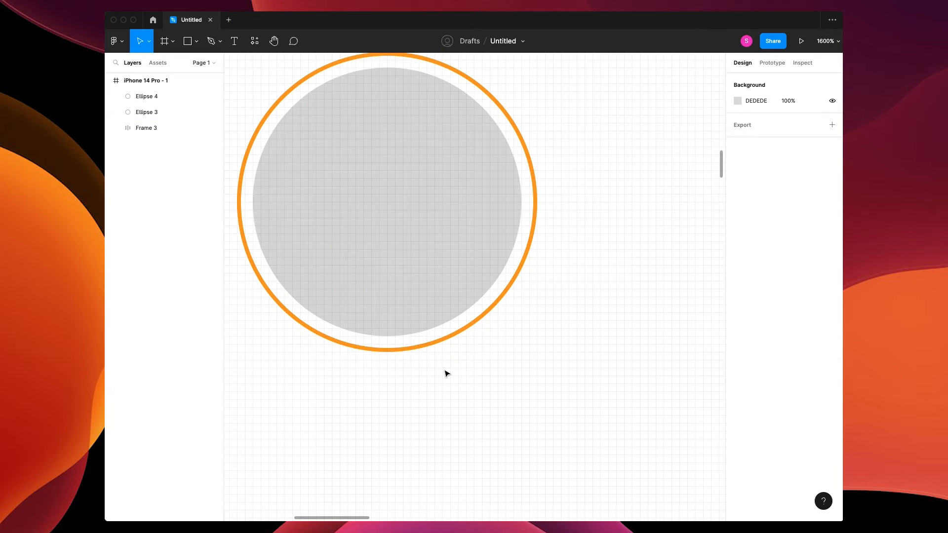
Step: Draw a vertical line 7 px long below and to the right of the ring, round its ends and outline its stroke
{"action": "key", "text": "l"}
{"action": "left_click_drag", "start_coordinate": [561, 360], "coordinate": [560, 415]}
{"action": "left_click", "coordinate": [790, 351]}
{"action": "left_click", "coordinate": [763, 431]}
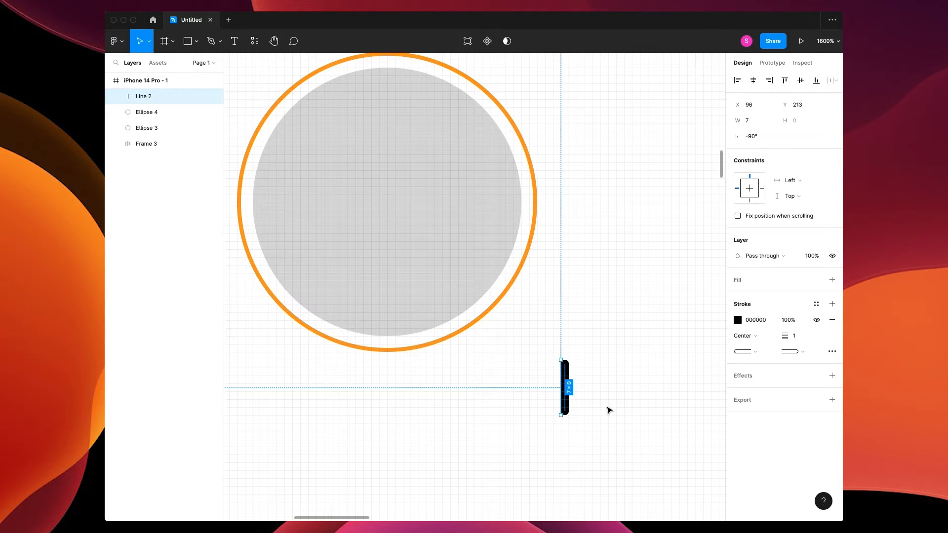
{"action": "key", "text": "alt+super+o"}
Step: Duplicate the outlined bar, rotate the copy 90° across the original and union both into a 7 × 7 plus
{"action": "key", "text": "super+c"}
{"action": "key", "text": "super+v"}
{"action": "left_click_drag", "start_coordinate": [574, 360], "coordinate": [594, 364]}
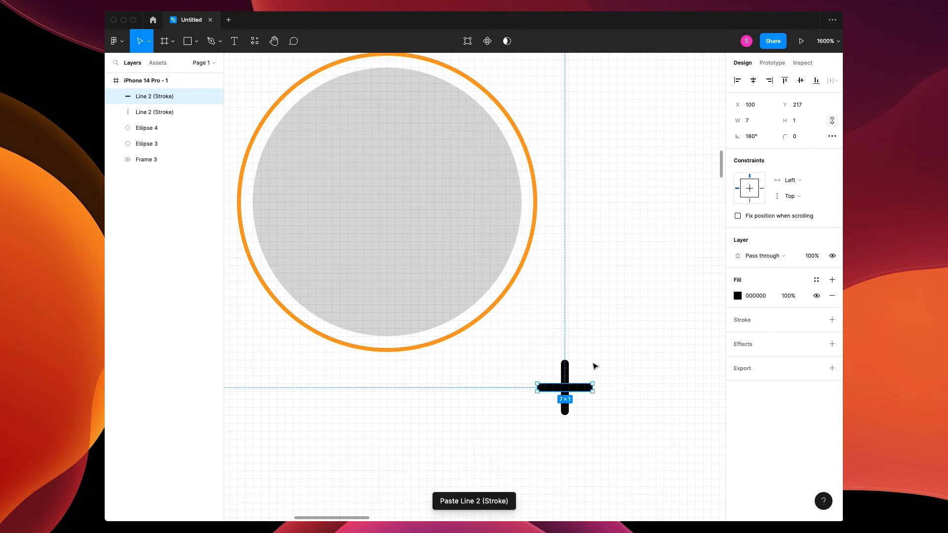
{"action": "left_click", "coordinate": [565, 403], "text": "shift"}
{"action": "left_click", "coordinate": [516, 42]}
{"action": "left_click", "coordinate": [519, 69]}
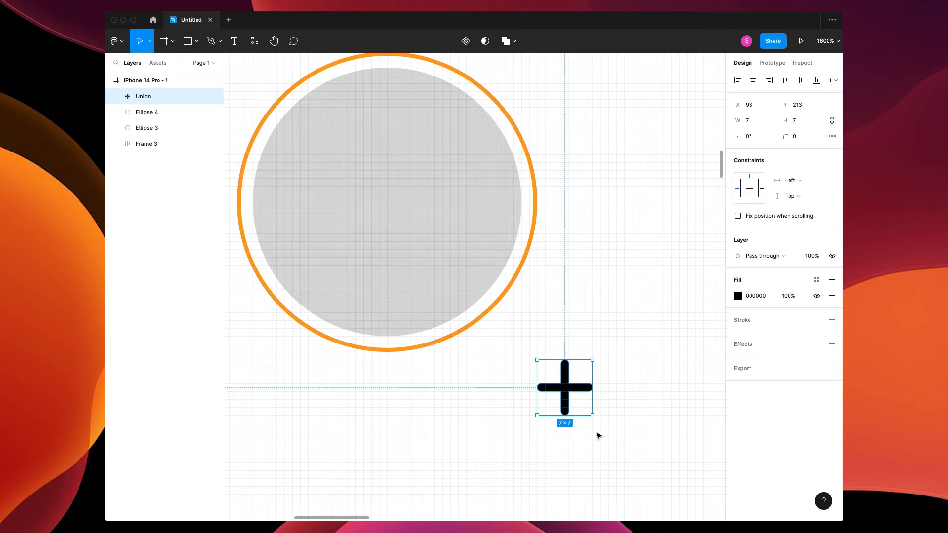
Step: Wrap the plus in an auto layout frame and give the frame a linear gradient fill starting with the document's orange
{"action": "key", "text": "shift+a"}
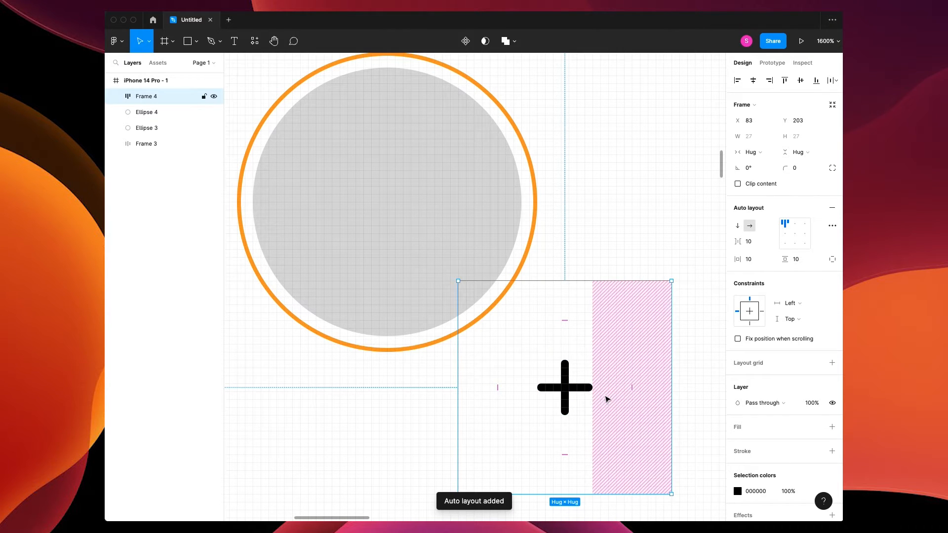
{"action": "left_click", "coordinate": [740, 428]}
{"action": "left_click", "coordinate": [738, 443]}
{"action": "left_click", "coordinate": [623, 266]}
{"action": "left_click", "coordinate": [629, 281]}
{"action": "left_click", "coordinate": [643, 475]}
Step: Set the gradient's end stop to a saturated orange-red at full opacity
{"action": "left_click", "coordinate": [714, 251]}
{"action": "left_click", "coordinate": [641, 405]}
{"action": "left_click_drag", "start_coordinate": [720, 279], "coordinate": [740, 272]}
{"action": "left_click_drag", "start_coordinate": [638, 418], "coordinate": [747, 419]}
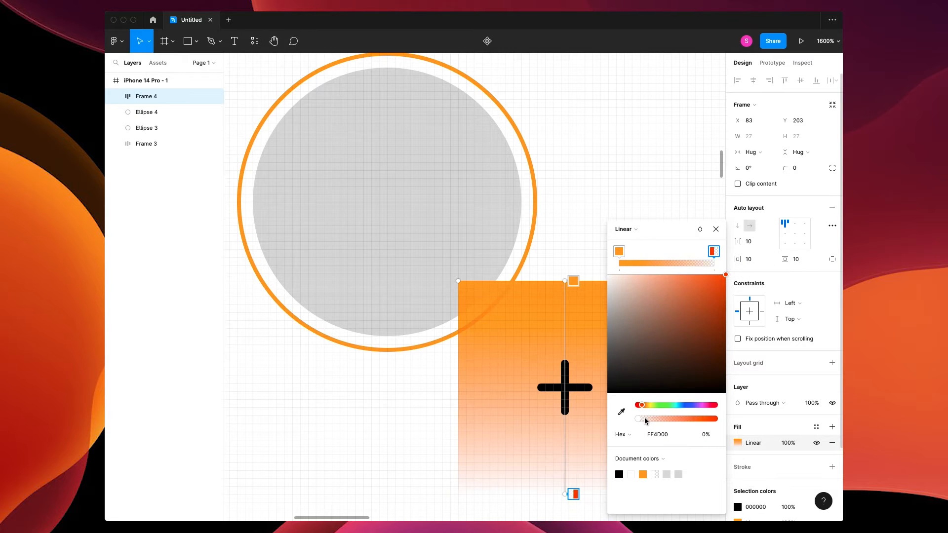
{"action": "left_click", "coordinate": [716, 229]}
Step: Change the fill of the plus inside the gradient frame to white FFFFFF
{"action": "left_click", "coordinate": [565, 387]}
{"action": "left_click", "coordinate": [128, 112]}
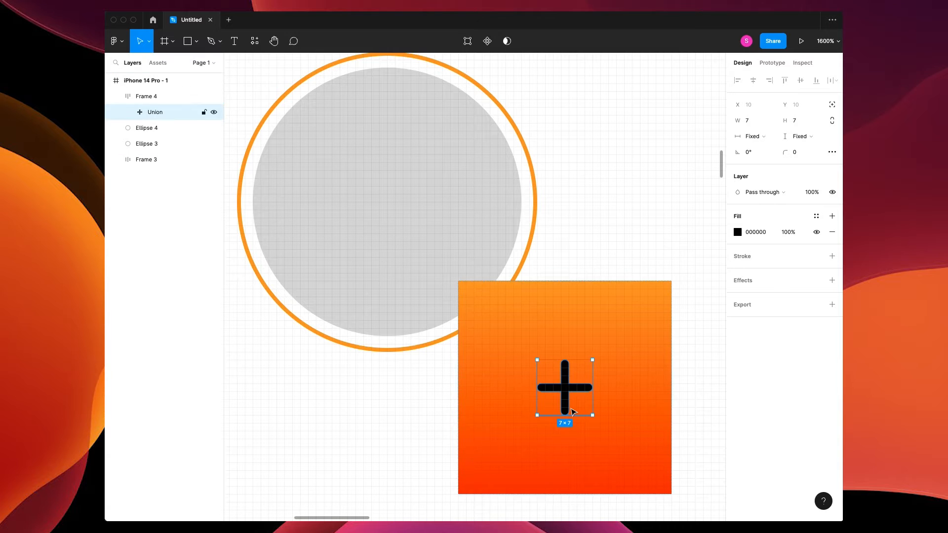
{"action": "left_click", "coordinate": [737, 232]}
{"action": "left_click_drag", "start_coordinate": [623, 253], "coordinate": [607, 243]}
{"action": "key", "text": "Escape"}
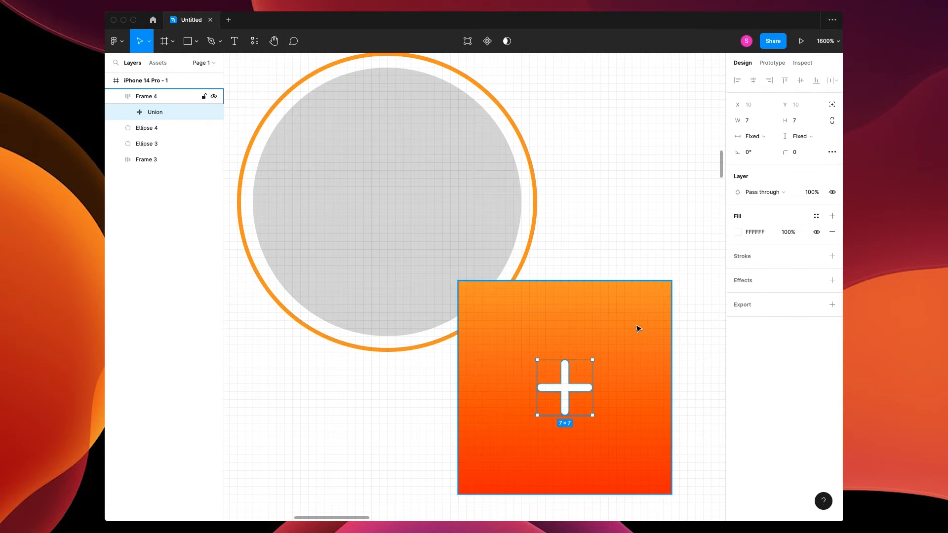
Step: Give the gradient frame a corner radius of 50, centre the plus inside it and shrink the frame to 13 × 13
{"action": "key", "text": "Escape"}
{"action": "left_click", "coordinate": [807, 168]}
{"action": "type", "text": "50"}
{"action": "key", "text": "Tab"}
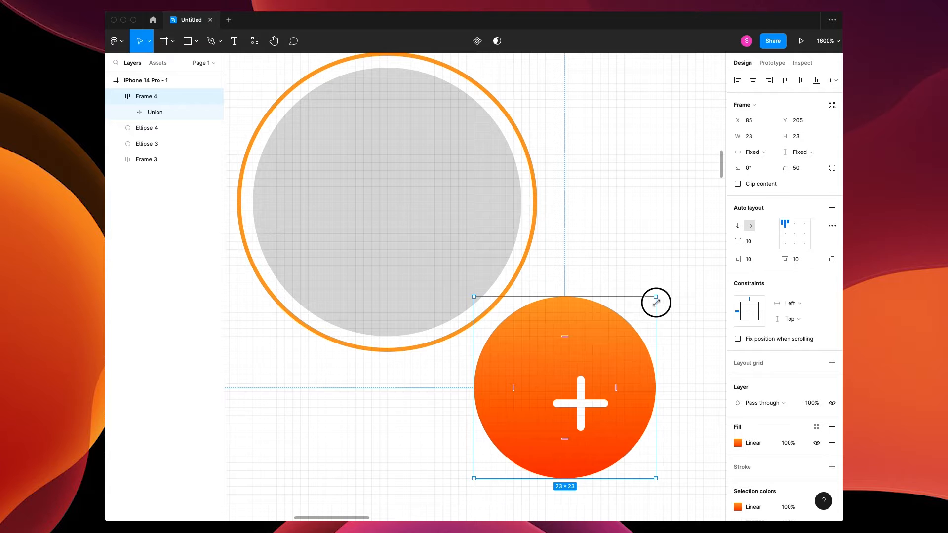
{"action": "left_click", "coordinate": [797, 234]}
{"action": "left_click_drag", "start_coordinate": [672, 281], "coordinate": [619, 350]}
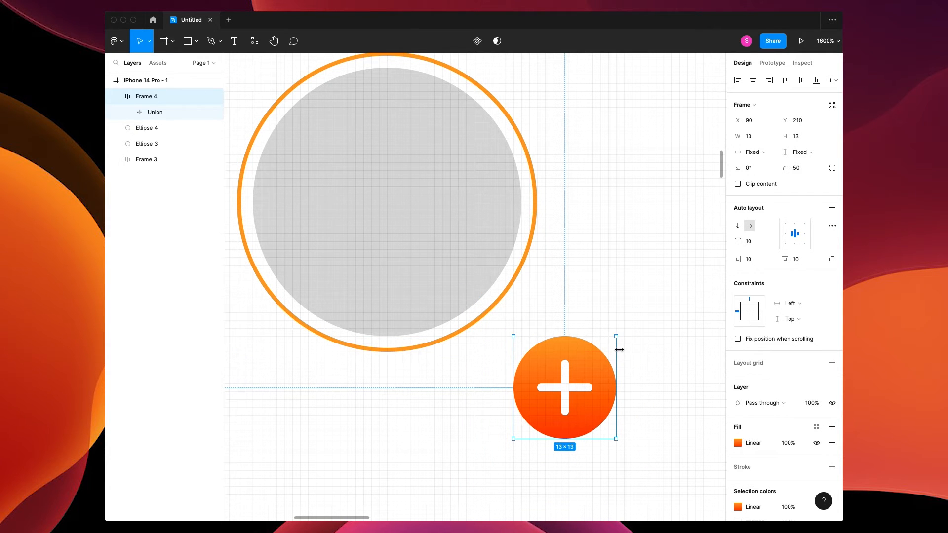
Step: Add a white stroke to the plus badge and move it onto the bottom edge of the ringed circle
{"action": "left_click", "coordinate": [742, 467]}
{"action": "left_click", "coordinate": [738, 483]}
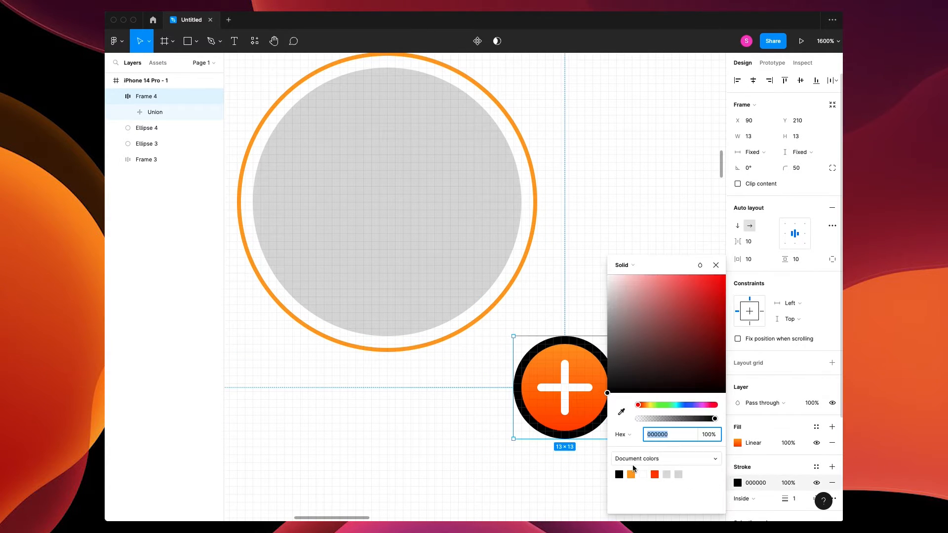
{"action": "left_click", "coordinate": [642, 474]}
{"action": "left_click", "coordinate": [595, 440]}
{"action": "left_click_drag", "start_coordinate": [566, 396], "coordinate": [385, 348]}
{"action": "left_click", "coordinate": [584, 309]}
Step: Enclose the circle, its ring and the plus badge together in one frame
{"action": "key", "text": "minus"}
{"action": "left_click_drag", "start_coordinate": [524, 150], "coordinate": [368, 388]}
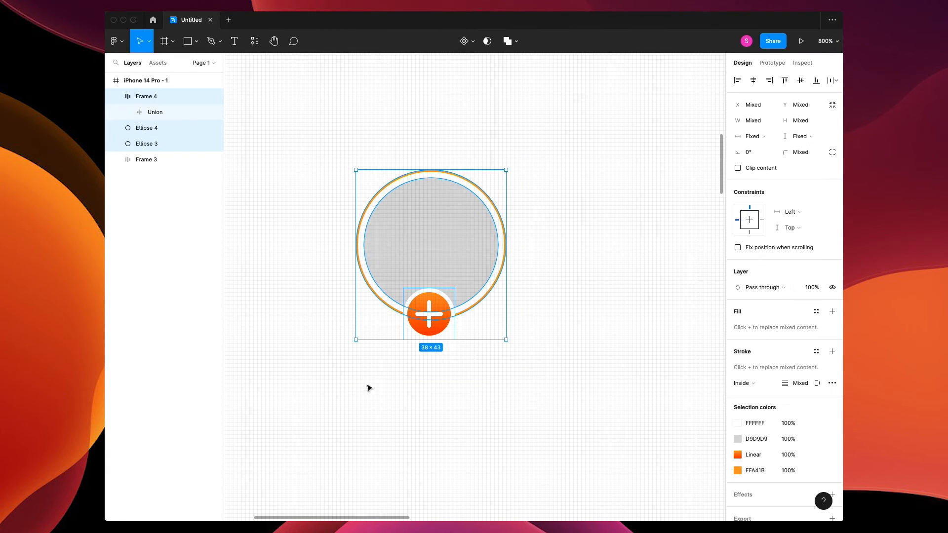
{"action": "right_click", "coordinate": [404, 285]}
{"action": "left_click", "coordinate": [434, 353]}
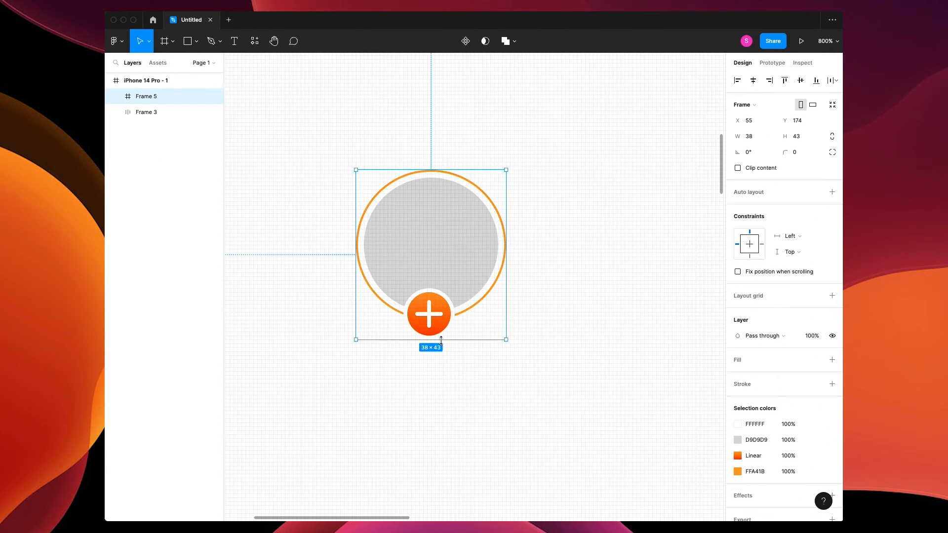
Step: Duplicate the avatar frame beside the original with a gap of 8 and combine both in an auto layout
{"action": "left_click_drag", "start_coordinate": [436, 197], "coordinate": [618, 239]}
{"action": "left_click", "coordinate": [466, 239], "text": "shift"}
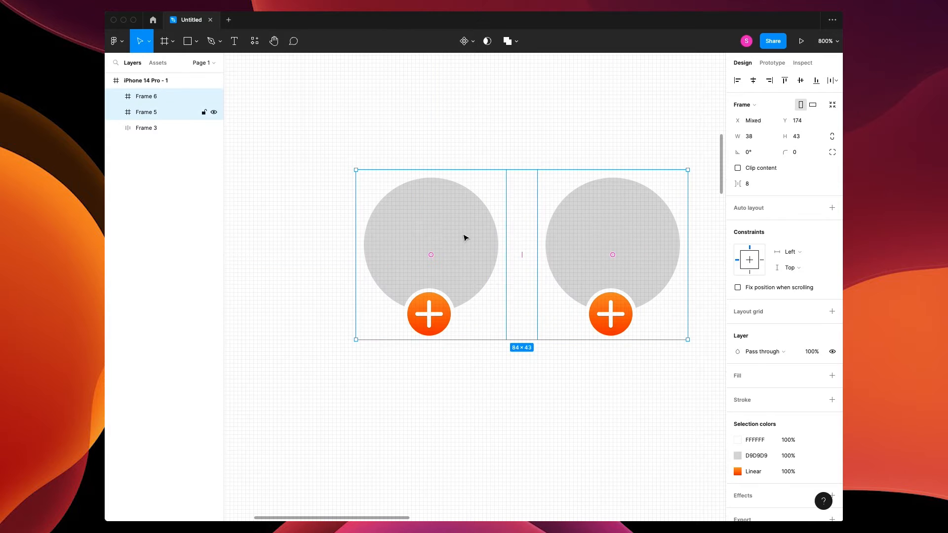
{"action": "left_click", "coordinate": [831, 208]}
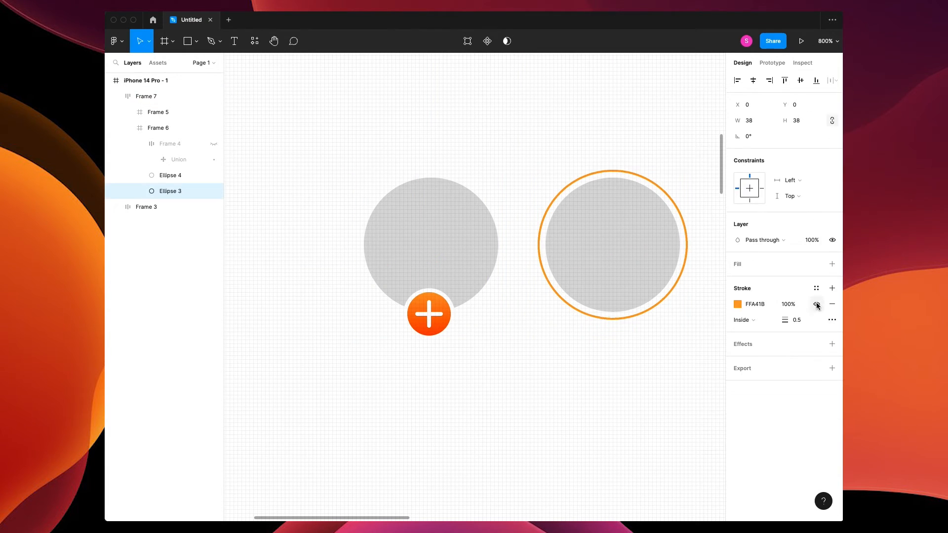
Step: Duplicate the orange-ringed avatar three times to make a row of five avatars
{"action": "left_click", "coordinate": [603, 417]}
{"action": "key", "text": "minus"}
{"action": "key", "text": "minus"}
{"action": "left_click_drag", "start_coordinate": [607, 417], "coordinate": [519, 413]}
{"action": "left_click", "coordinate": [419, 295]}
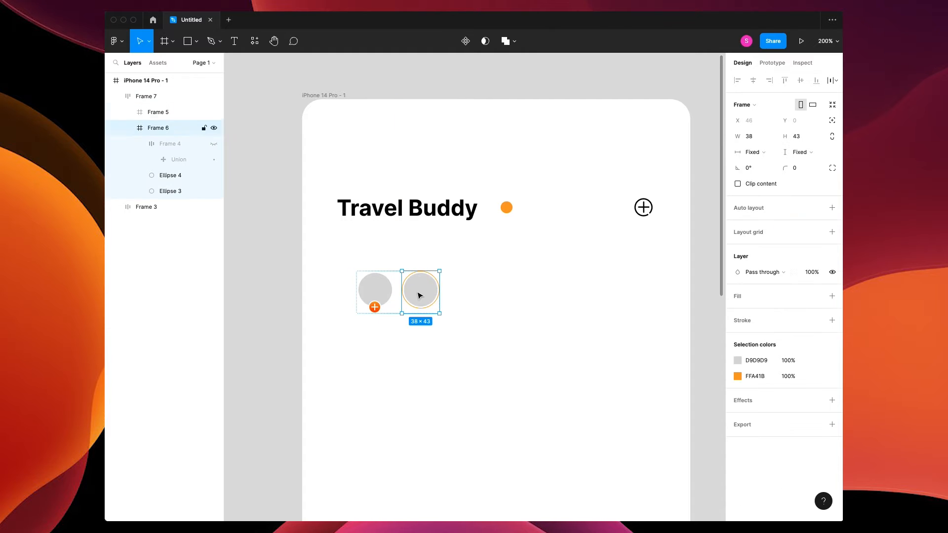
{"action": "key", "text": "super+d"}
{"action": "key", "text": "super+d"}
{"action": "key", "text": "super+d"}
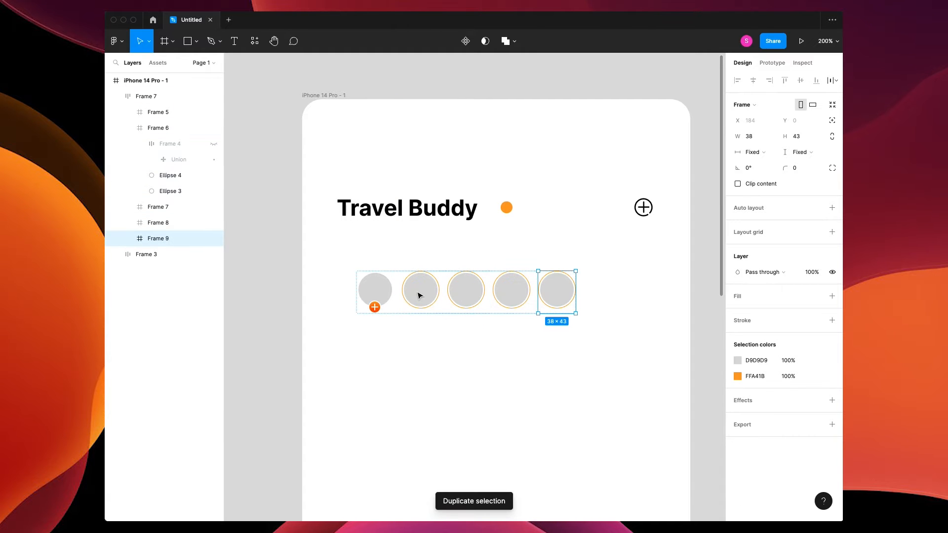
Step: Name the avatar row Profiles and widen the spacing between its items to 18
{"action": "left_click", "coordinate": [133, 97]}
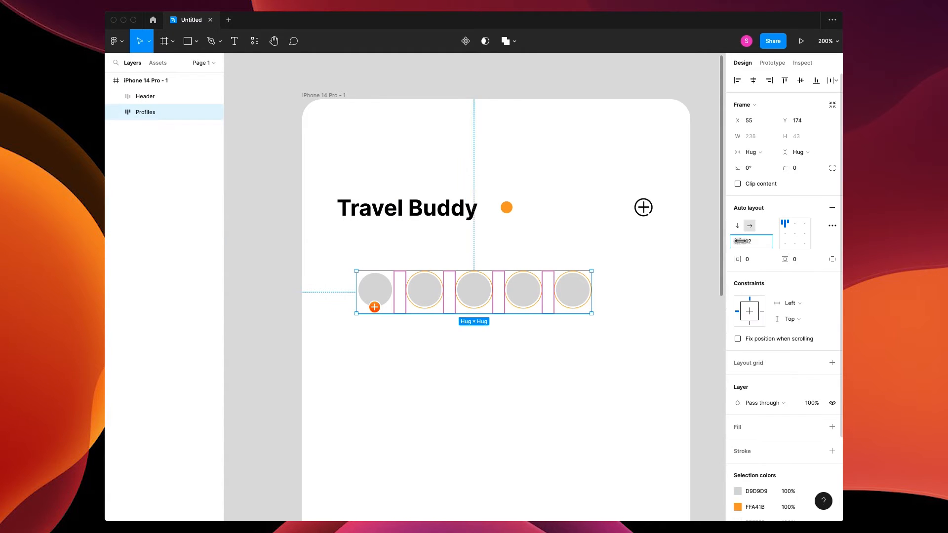
{"action": "mouse_move", "coordinate": [740, 240]}
{"action": "left_mouse_down"}
{"action": "mouse_move", "coordinate": [770, 241]}
{"action": "mouse_move", "coordinate": [724, 241]}
{"action": "left_mouse_up"}
{"action": "left_click_drag", "start_coordinate": [467, 274], "coordinate": [462, 273]}
Step: Move the Profiles row below the title, aligned with its left edge, and scale it proportionally to span the header's width
{"action": "left_click", "coordinate": [401, 321]}
{"action": "left_click_drag", "start_coordinate": [398, 305], "coordinate": [380, 277]}
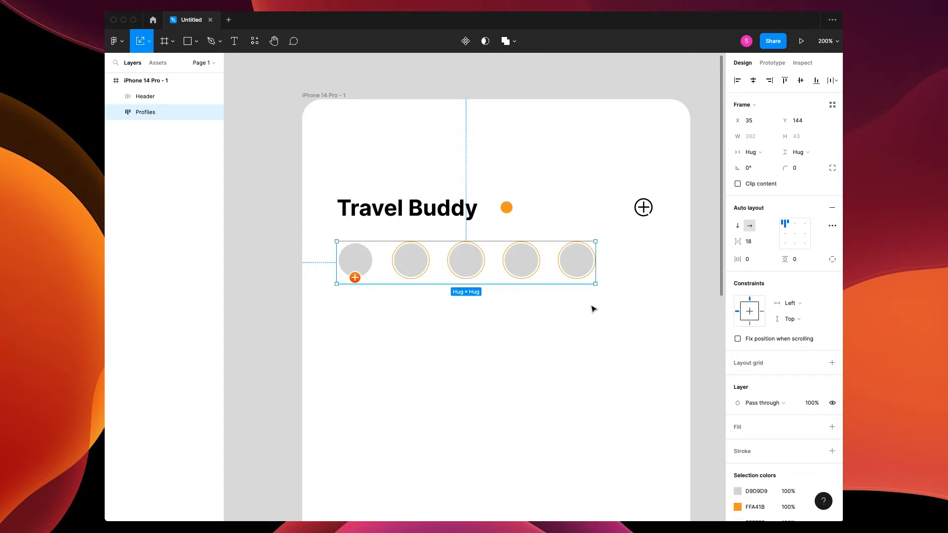
{"action": "left_click_drag", "start_coordinate": [597, 284], "coordinate": [618, 294]}
{"action": "left_click", "coordinate": [594, 374]}
{"action": "left_click_drag", "start_coordinate": [533, 263], "coordinate": [533, 269]}
{"action": "left_click", "coordinate": [376, 301]}
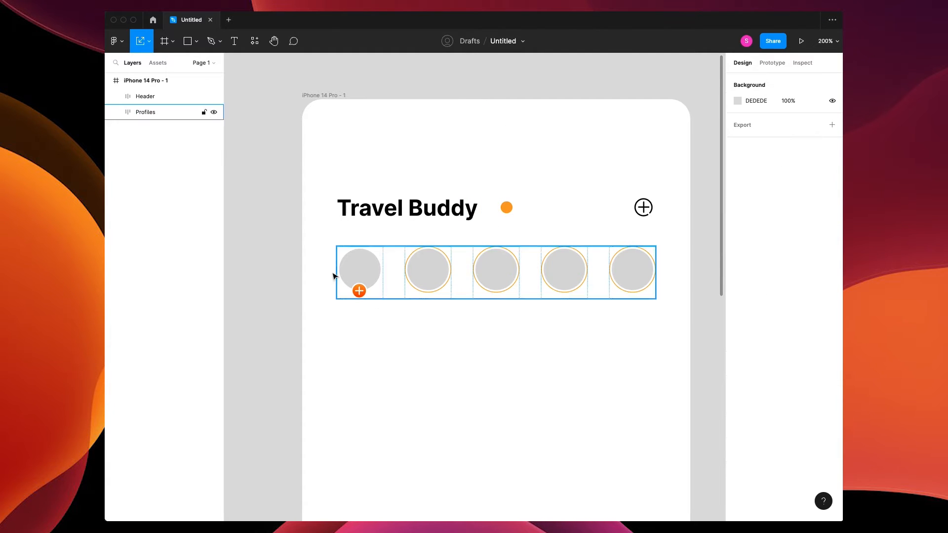
Step: Run the Unsplash plugin on the first avatar circle, search for "face" and fill it with the smiling man's portrait
{"action": "left_click", "coordinate": [370, 269]}
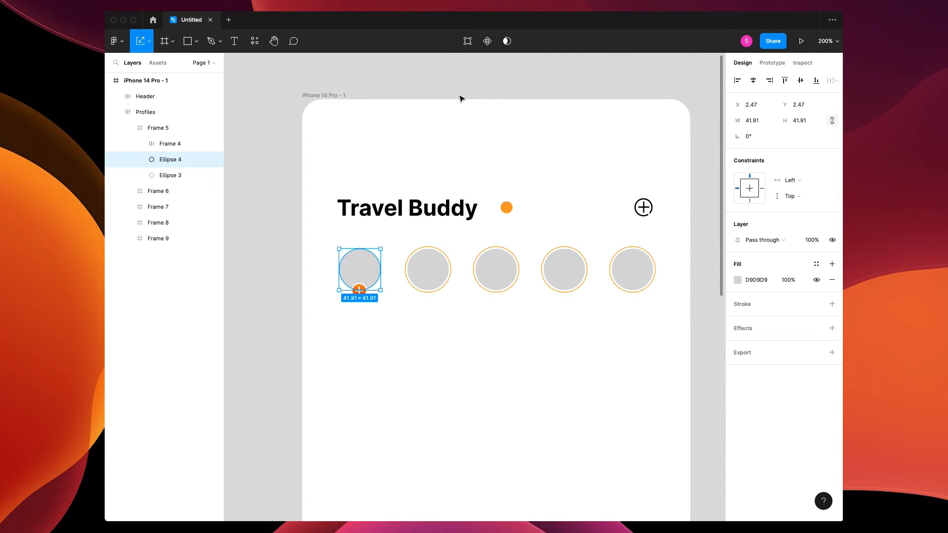
{"action": "left_click", "coordinate": [382, 5]}
{"action": "mouse_move", "coordinate": [345, 6]}
{"action": "left_click", "coordinate": [375, 15]}
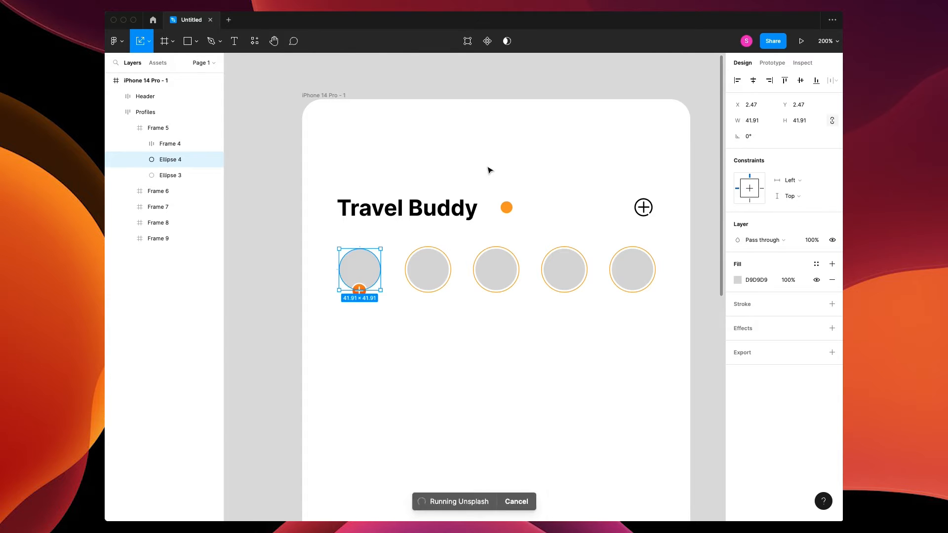
{"action": "left_click", "coordinate": [482, 104]}
{"action": "type", "text": "face"}
{"action": "key", "text": "Return"}
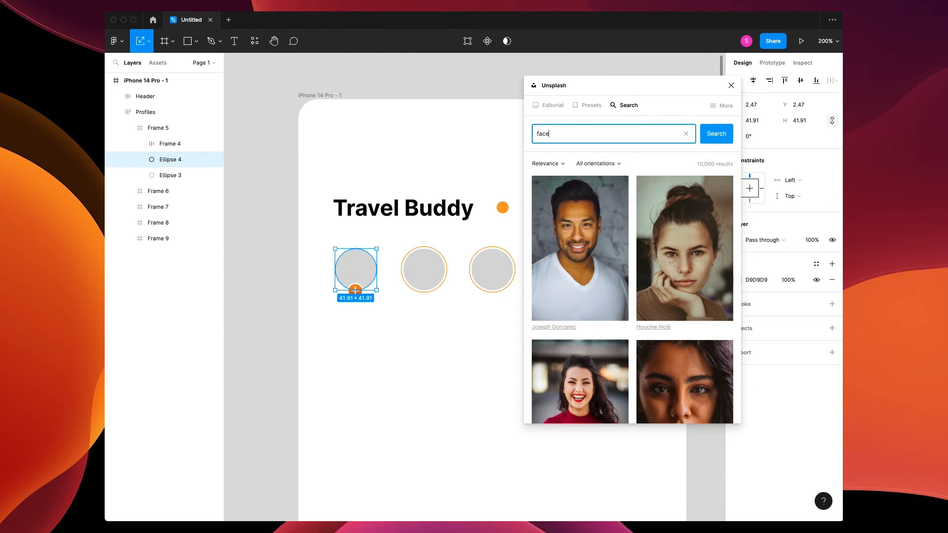
{"action": "left_click", "coordinate": [581, 221]}
Step: Fill the second avatar circle with the portrait of the woman in red and the third with the dark-haired young man
{"action": "left_click", "coordinate": [424, 269]}
{"action": "scroll", "coordinate": [599, 281], "scroll_direction": "down", "scroll_amount": 1}
{"action": "scroll", "coordinate": [600, 281], "scroll_direction": "down", "scroll_amount": 3}
{"action": "left_click", "coordinate": [582, 265]}
{"action": "left_click", "coordinate": [492, 271]}
{"action": "left_click", "coordinate": [671, 348]}
Step: Fill the fourth avatar circle with the dark-haired woman's portrait and the fifth with the bald bearded man, and close the plugin
{"action": "scroll", "coordinate": [432, 349], "scroll_direction": "right", "scroll_amount": 5}
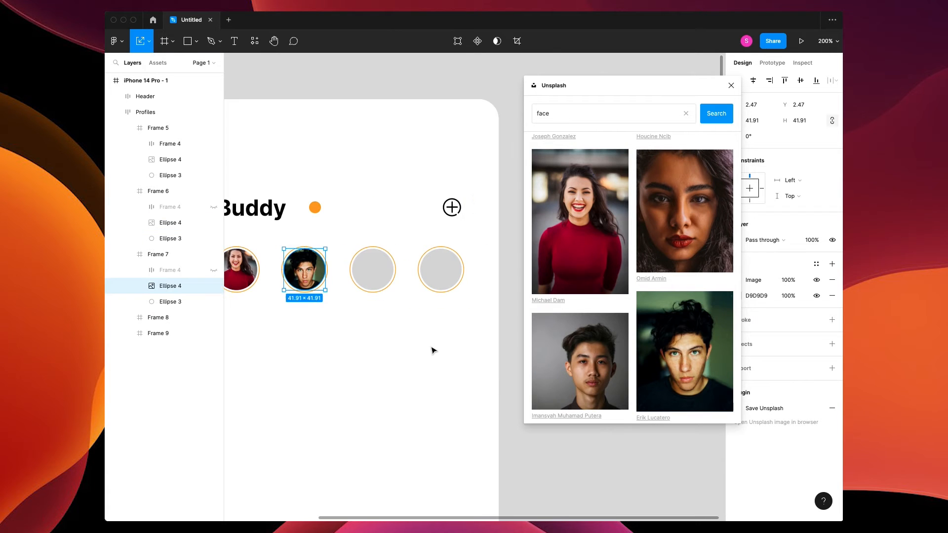
{"action": "left_click", "coordinate": [373, 269]}
{"action": "scroll", "coordinate": [622, 353], "scroll_direction": "down", "scroll_amount": 8}
{"action": "scroll", "coordinate": [623, 355], "scroll_direction": "down", "scroll_amount": 3}
{"action": "left_click", "coordinate": [589, 326]}
{"action": "left_click", "coordinate": [450, 276]}
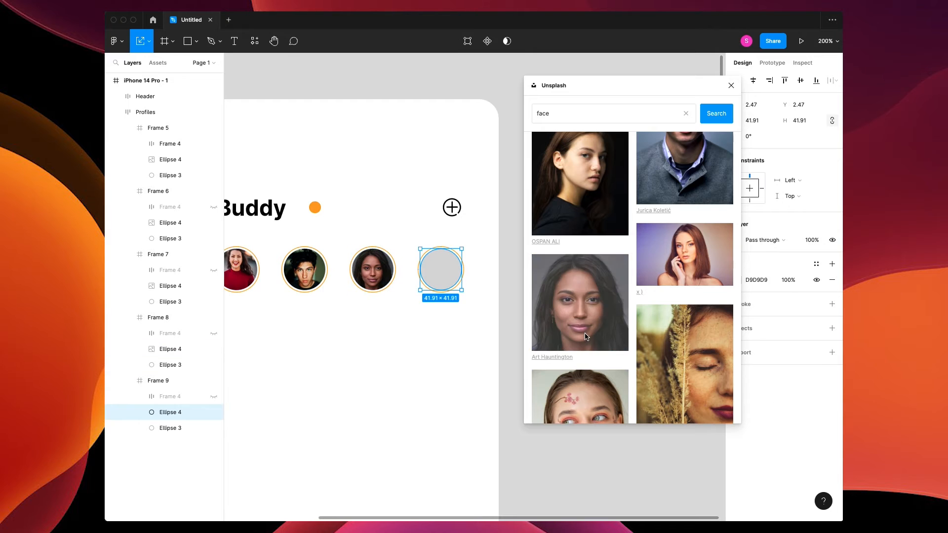
{"action": "scroll", "coordinate": [585, 335], "scroll_direction": "down", "scroll_amount": 5}
{"action": "left_click", "coordinate": [585, 306]}
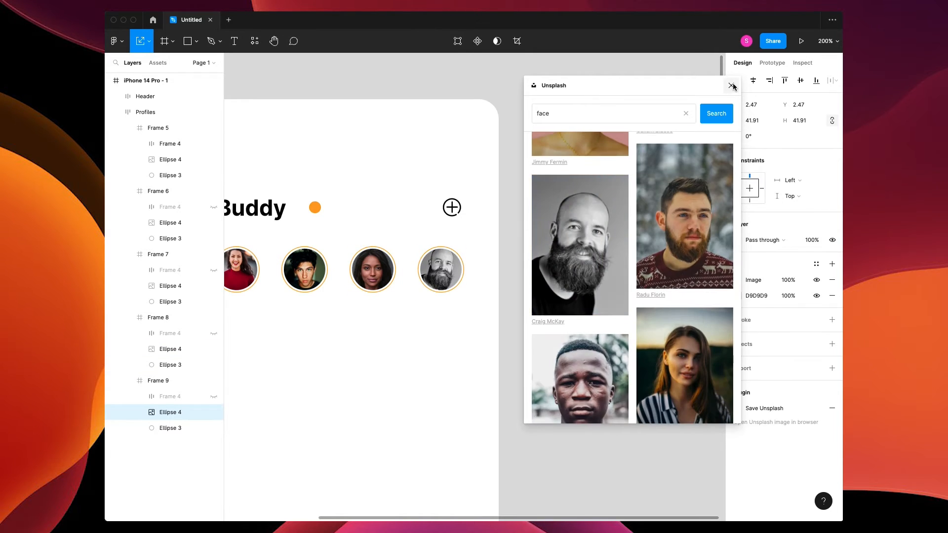
{"action": "left_click", "coordinate": [731, 86]}
{"action": "left_click", "coordinate": [571, 345]}
{"action": "scroll", "coordinate": [607, 349], "scroll_direction": "left", "scroll_amount": 5}
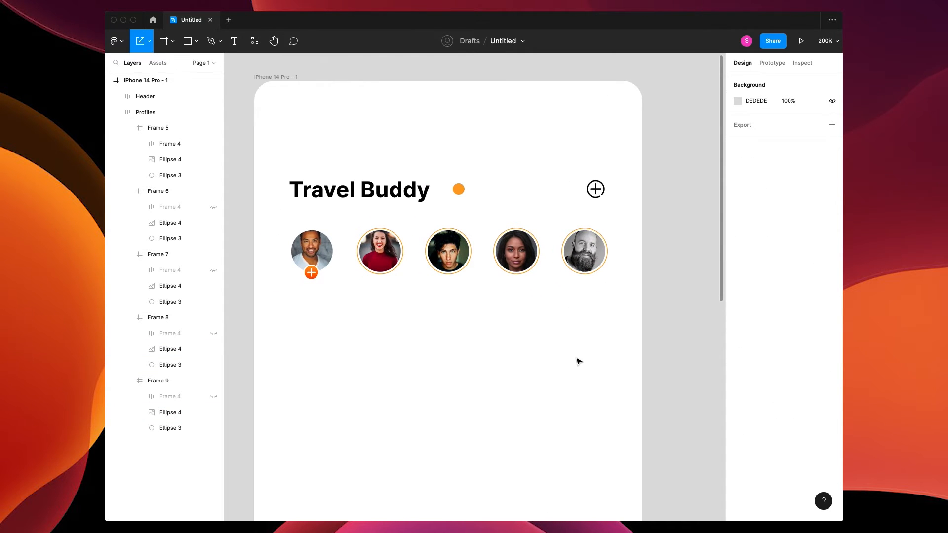
Step: Collapse the expanded Header and Profiles layers in the layer list
{"action": "left_click", "coordinate": [115, 96]}
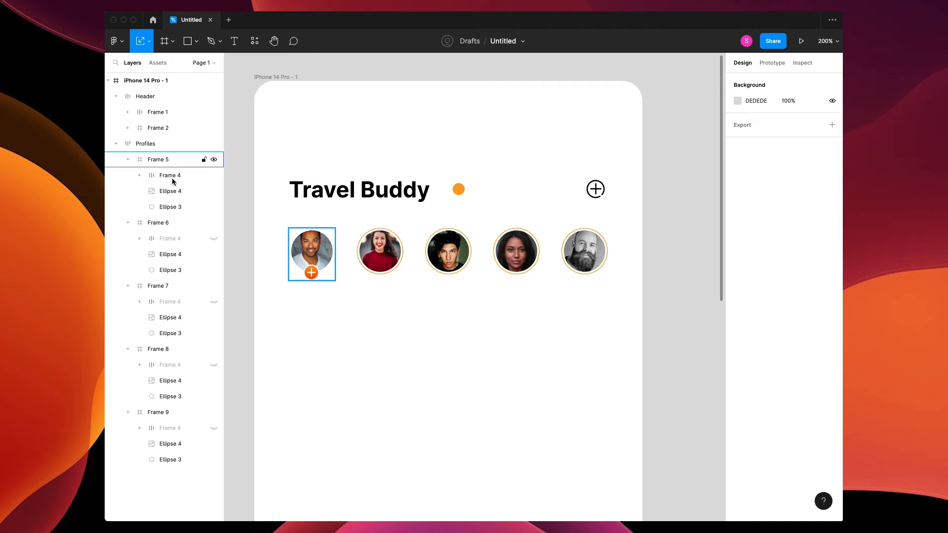
{"action": "left_click", "coordinate": [116, 96], "text": "alt"}
{"action": "left_click", "coordinate": [148, 96]}
{"action": "left_click", "coordinate": [361, 314]}
Step: Place a separate copy of the third avatar below the Profiles row, sized 39 × 39, and collapse the layers
{"action": "left_click", "coordinate": [467, 266]}
{"action": "left_click", "coordinate": [468, 265]}
{"action": "left_click_drag", "start_coordinate": [464, 257], "coordinate": [438, 384]}
{"action": "key", "text": "alt+l"}
{"action": "key", "text": "Escape"}
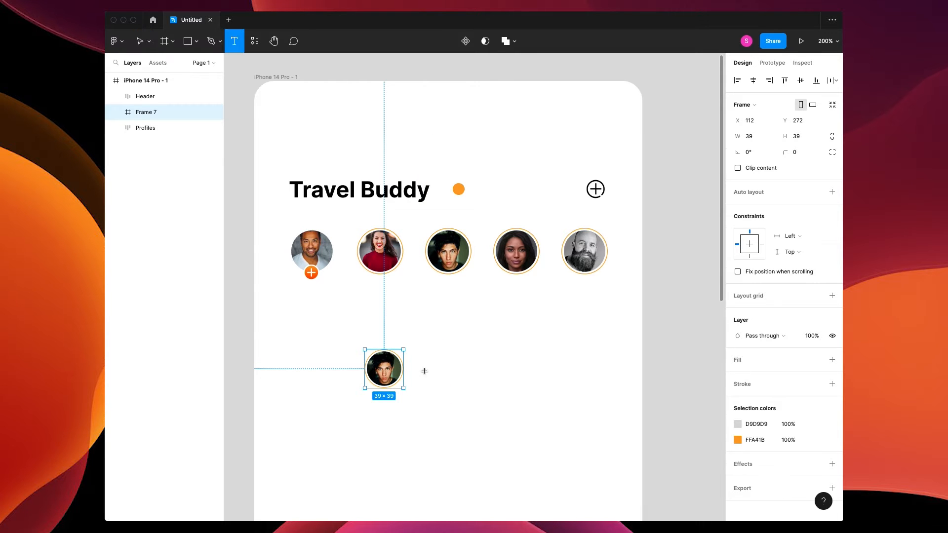
Step: Add the poster's full name as bold Inter text beside the separate avatar and scale it to a font size of 16.6
{"action": "key", "text": "t"}
{"action": "left_click", "coordinate": [419, 366]}
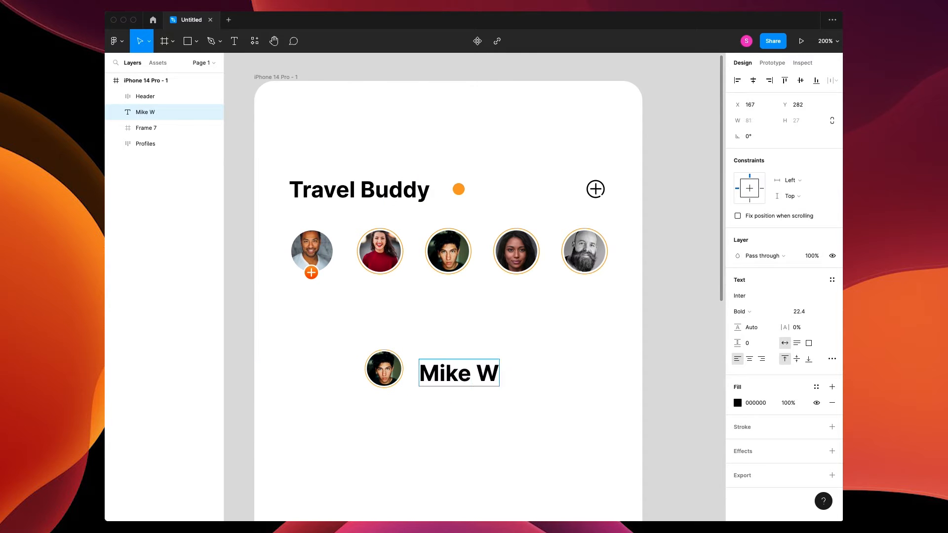
{"action": "key", "text": "Escape"}
{"action": "key", "text": "k"}
{"action": "left_click_drag", "start_coordinate": [528, 386], "coordinate": [480, 393]}
Step: Change the duplicated text below the poster's name to "11 minutes ago" in Regular weight
{"action": "double_click", "coordinate": [480, 393]}
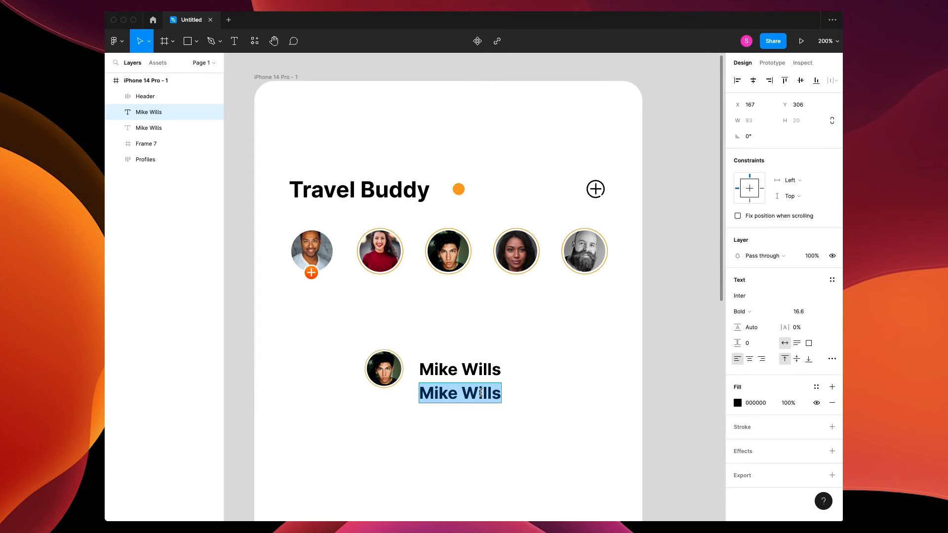
{"action": "type", "text": "11 minutes ag"}
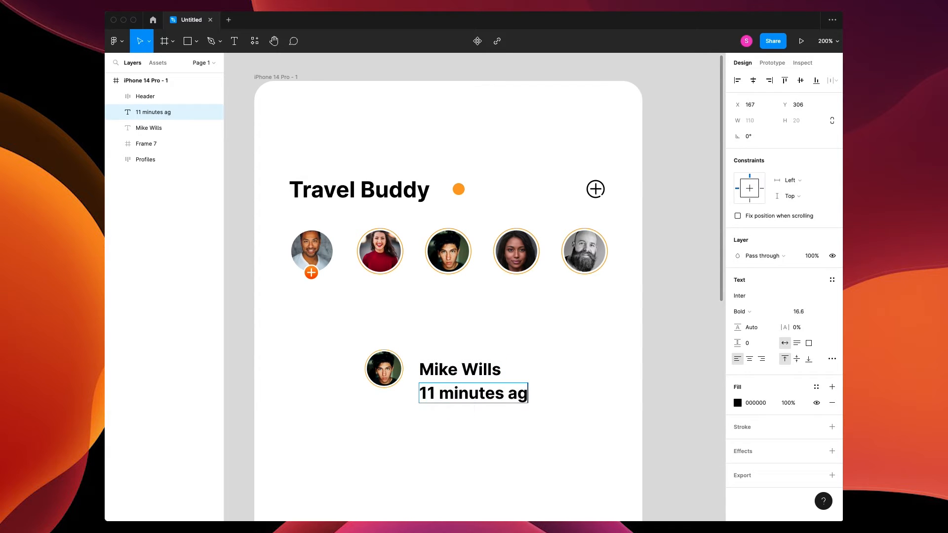
{"action": "type", "text": "o"}
{"action": "key", "text": "super+a"}
{"action": "left_click", "coordinate": [754, 312]}
{"action": "left_click", "coordinate": [752, 276]}
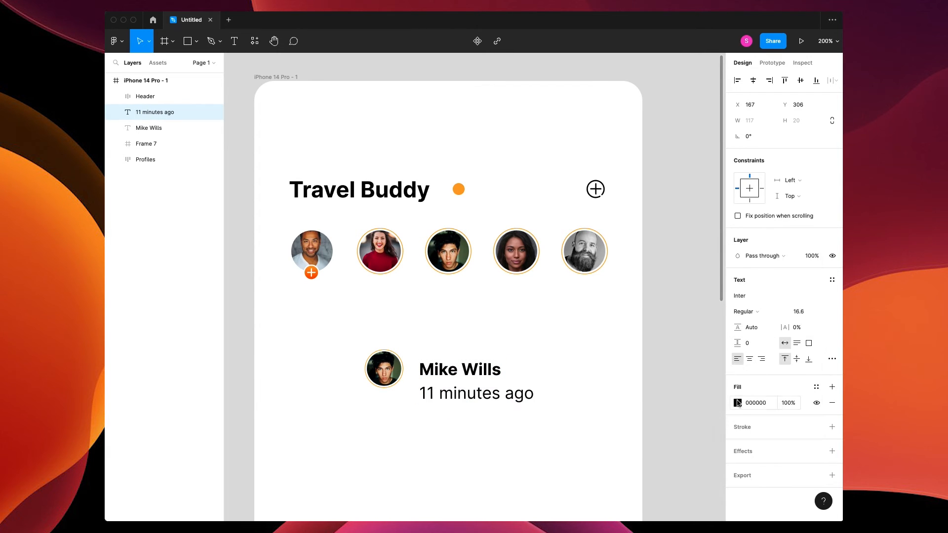
Step: Colour the "11 minutes ago" text light grey CDCDCD and scale it down below the name
{"action": "left_click", "coordinate": [737, 401]}
{"action": "left_click_drag", "start_coordinate": [614, 339], "coordinate": [574, 299]}
{"action": "left_click", "coordinate": [552, 412]}
{"action": "left_click_drag", "start_coordinate": [538, 355], "coordinate": [439, 416]}
{"action": "left_click", "coordinate": [499, 394]}
{"action": "left_click_drag", "start_coordinate": [532, 402], "coordinate": [478, 392]}
Step: Stack the name and time text in a vertical auto layout, tighten the spacing and scale the block down to 68 wide
{"action": "left_click_drag", "start_coordinate": [521, 347], "coordinate": [443, 403]}
{"action": "key", "text": "shift+a"}
{"action": "left_click_drag", "start_coordinate": [737, 243], "coordinate": [734, 245]}
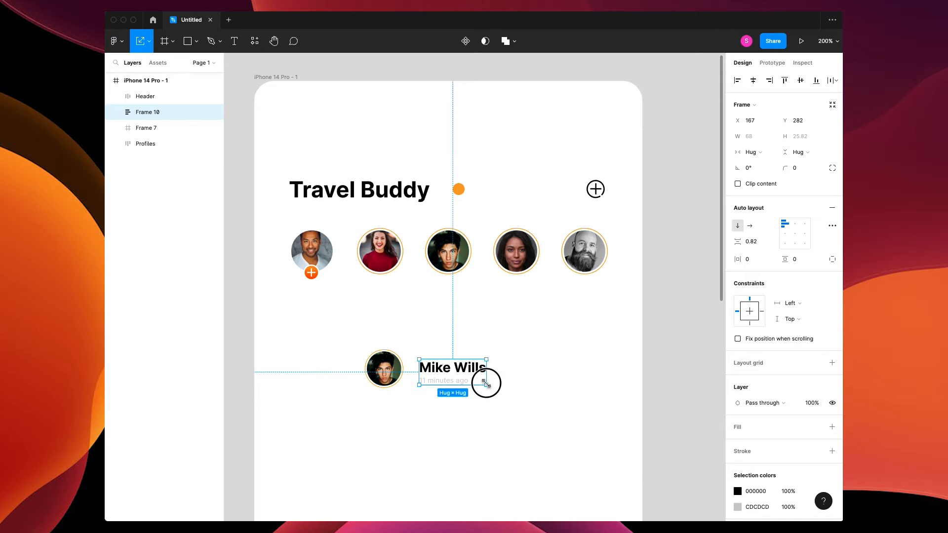
Step: Combine the avatar and text block in a horizontal auto layout with spacing 14 and place it at X 44, Y 264
{"action": "left_click_drag", "start_coordinate": [520, 372], "coordinate": [398, 383]}
{"action": "key", "text": "shift+a"}
{"action": "left_click_drag", "start_coordinate": [739, 242], "coordinate": [731, 243]}
{"action": "left_click", "coordinate": [516, 396]}
{"action": "scroll", "coordinate": [514, 388], "scroll_direction": "down", "scroll_amount": 2}
{"action": "left_click_drag", "start_coordinate": [419, 322], "coordinate": [353, 315]}
{"action": "left_click", "coordinate": [413, 414]}
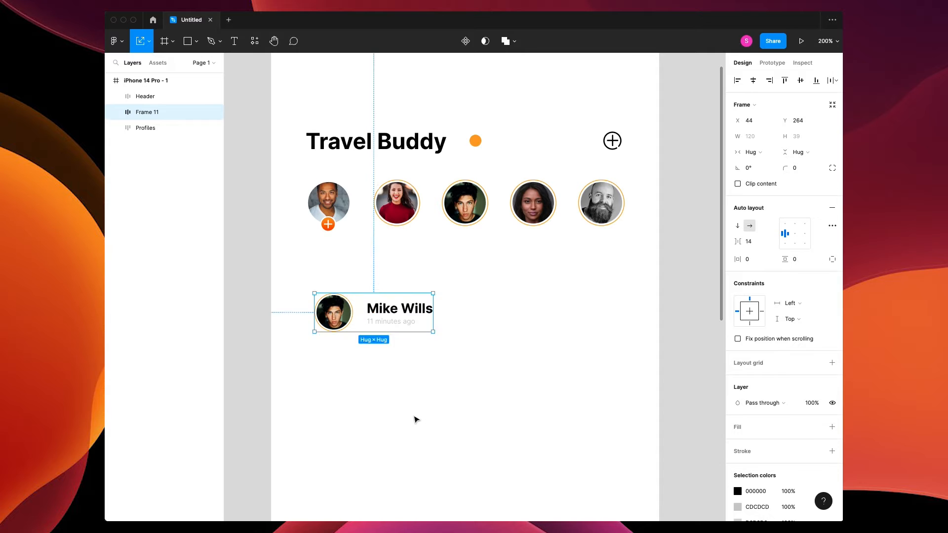
Step: Draw a frame of 293 × 136 below the avatar and name block for the post image
{"action": "key", "text": "f"}
{"action": "left_click_drag", "start_coordinate": [318, 354], "coordinate": [607, 488]}
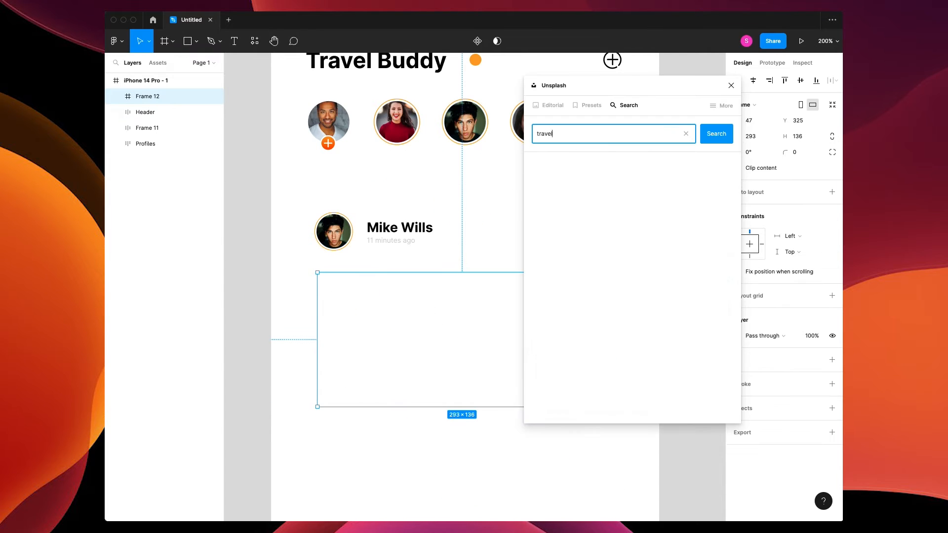
Step: Fill the post frame with the palm-lined river photo from an Unsplash search for "travel", cropped around the boat, and round its corners to 10
{"action": "key", "text": "Return"}
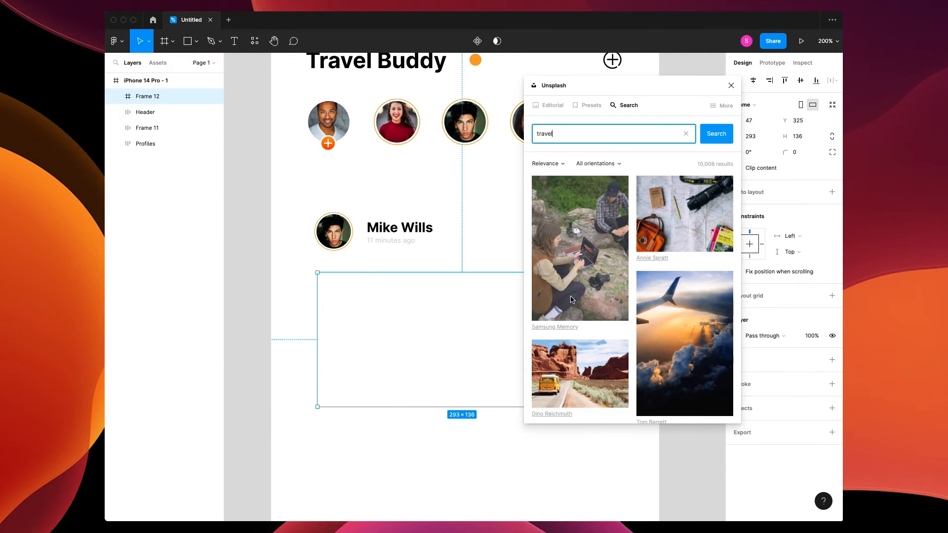
{"action": "scroll", "coordinate": [572, 312], "scroll_direction": "down", "scroll_amount": 10}
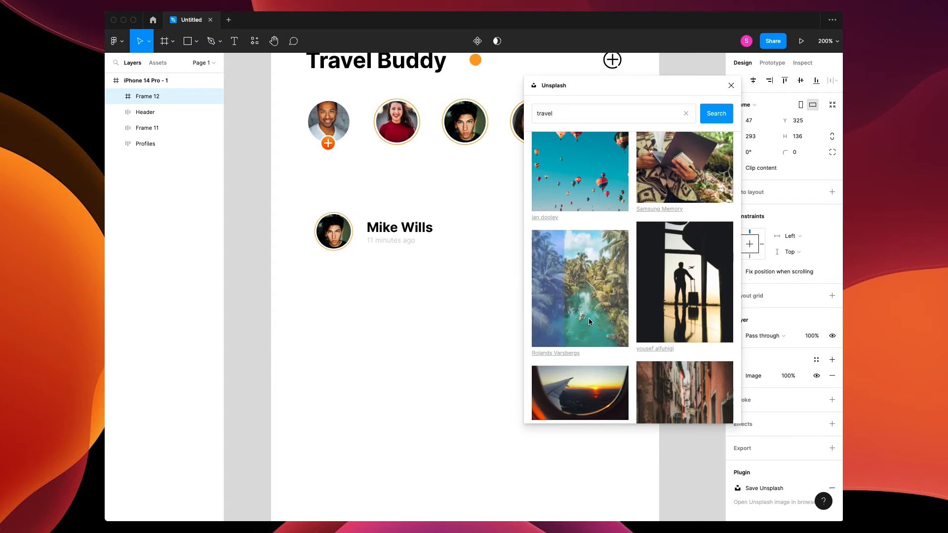
{"action": "left_click", "coordinate": [738, 375]}
{"action": "left_click", "coordinate": [626, 307]}
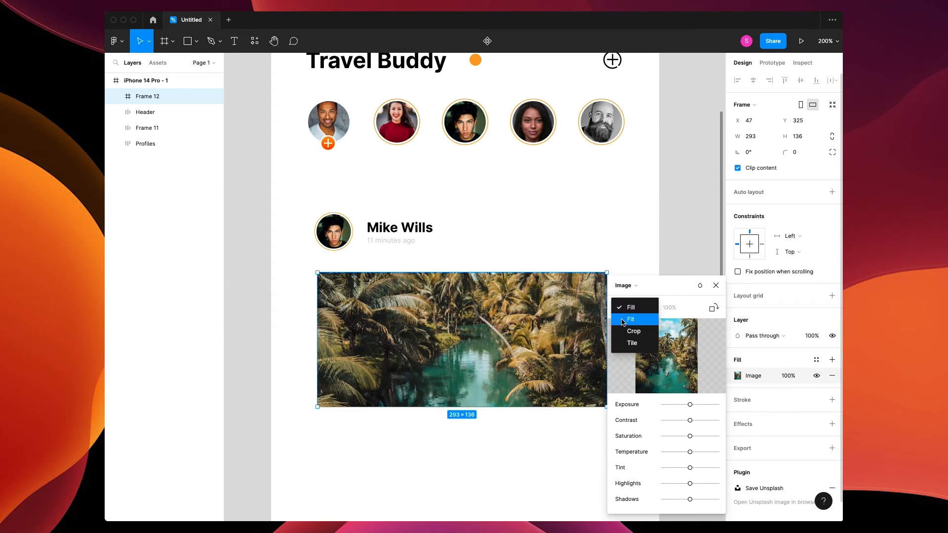
{"action": "left_click", "coordinate": [627, 331]}
{"action": "left_click_drag", "start_coordinate": [566, 352], "coordinate": [563, 279]}
{"action": "left_click", "coordinate": [714, 286]}
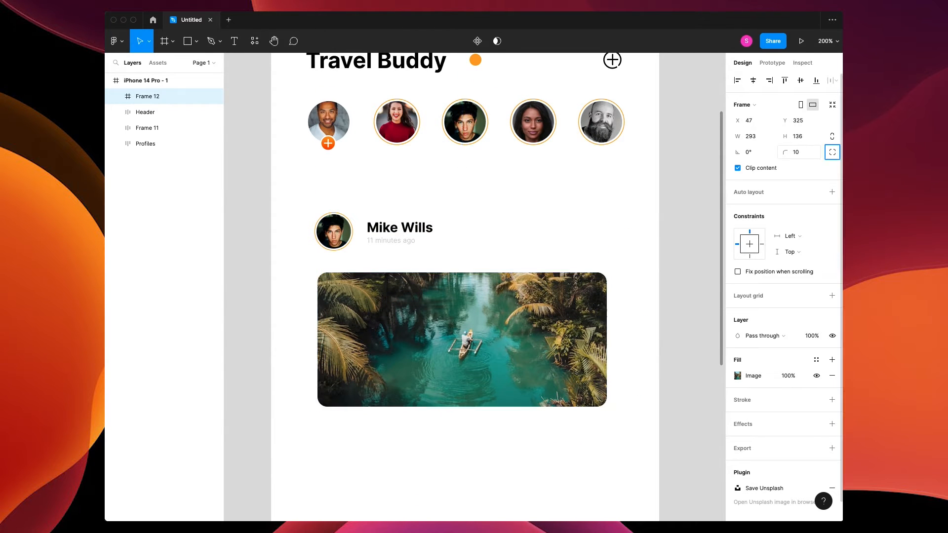
Step: Draw a 5 × 5 grey circle beyond the name text and build a horizontal auto layout of three such dots with spacing 3
{"action": "left_click_drag", "start_coordinate": [428, 337], "coordinate": [423, 328]}
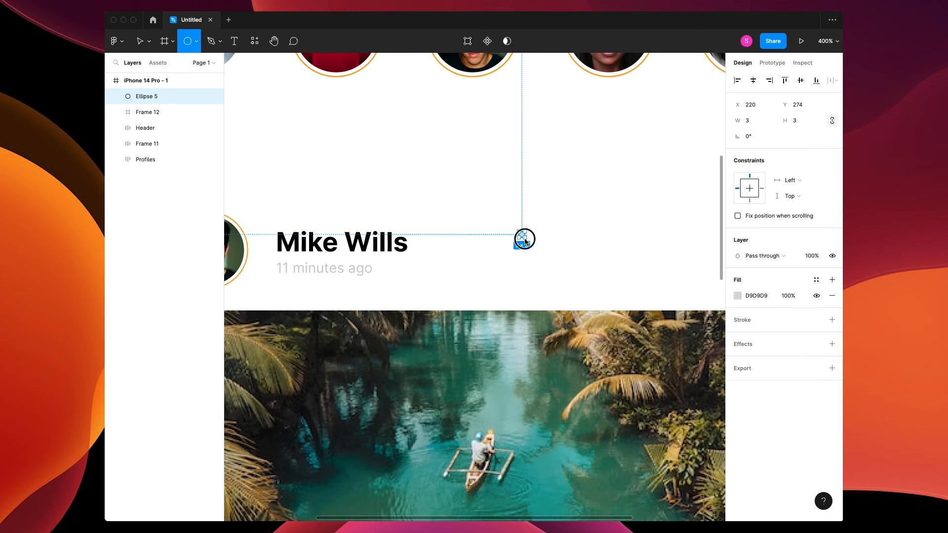
{"action": "left_click_drag", "start_coordinate": [522, 233], "coordinate": [542, 239]}
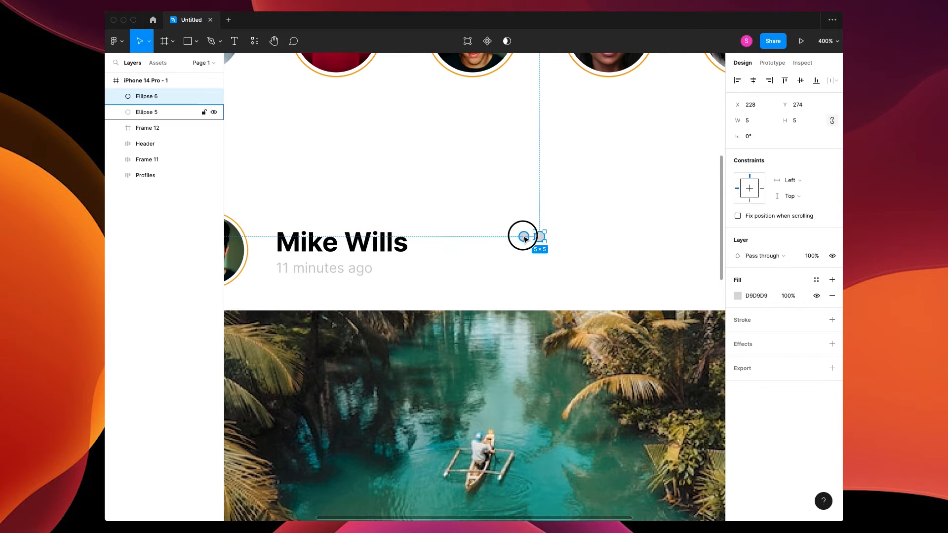
{"action": "left_click", "coordinate": [523, 237], "text": "shift"}
{"action": "key", "text": "shift+a"}
{"action": "double_click", "coordinate": [542, 240]}
{"action": "key", "text": "super+d"}
{"action": "left_click", "coordinate": [577, 239]}
{"action": "left_click", "coordinate": [538, 241]}
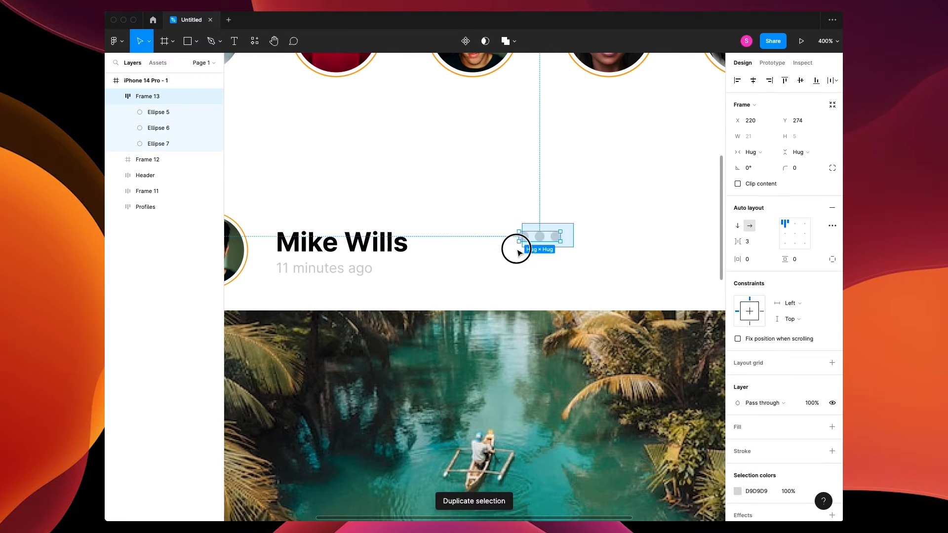
Step: Rotate the row of three dots to vertical and scale it down to form a small options icon
{"action": "left_click_drag", "start_coordinate": [566, 228], "coordinate": [547, 264], "text": "shift"}
{"action": "key", "text": "k"}
{"action": "left_click_drag", "start_coordinate": [545, 215], "coordinate": [542, 235]}
Step: Combine the options icon and the avatar and name block in a horizontal auto layout with spacing 178
{"action": "left_click", "coordinate": [379, 251], "text": "shift"}
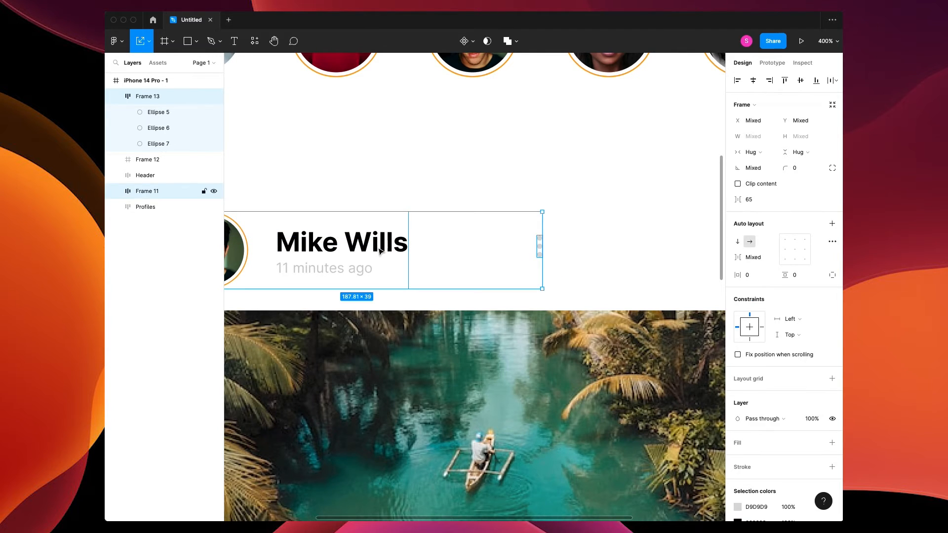
{"action": "key", "text": "shift+a"}
{"action": "key", "text": "shift+0"}
{"action": "left_click_drag", "start_coordinate": [737, 242], "coordinate": [842, 247]}
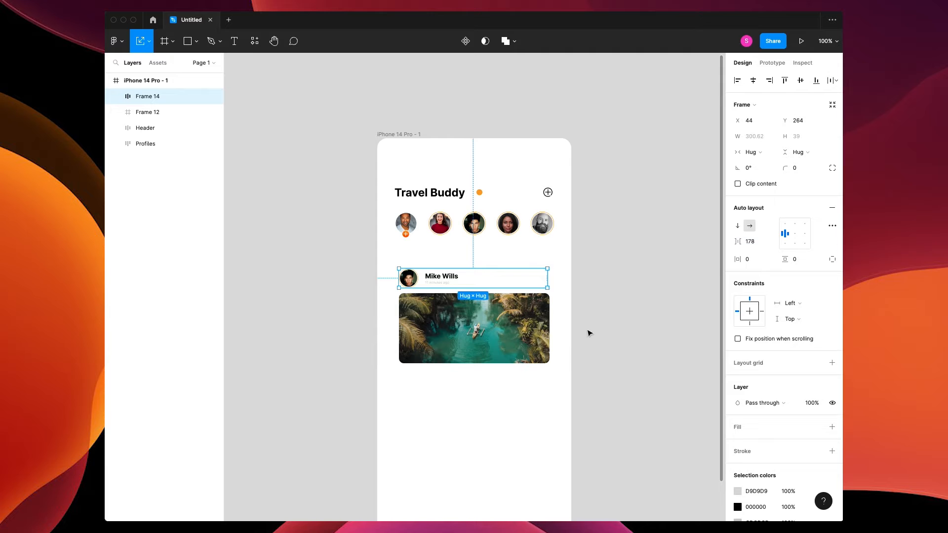
Step: Scale and place the photo frame at 305 × 142, X 44, Y 314, below the avatar and name row
{"action": "left_click", "coordinate": [572, 356]}
{"action": "left_click", "coordinate": [542, 357]}
{"action": "key", "text": "plus"}
{"action": "key", "text": "plus"}
{"action": "scroll", "coordinate": [581, 379], "scroll_direction": "down", "scroll_amount": 2}
{"action": "scroll", "coordinate": [580, 379], "scroll_direction": "right", "scroll_amount": 3}
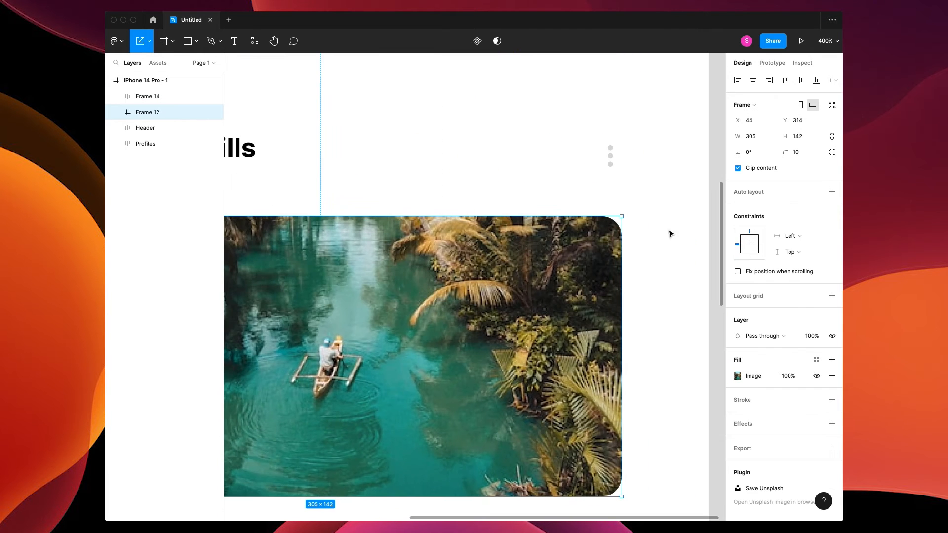
Step: Draw a small upright rectangle in the photo's upper-right corner and fill it white FFFFFF
{"action": "key", "text": "r"}
{"action": "mouse_move", "coordinate": [574, 241]}
{"action": "left_mouse_down"}
{"action": "mouse_move", "coordinate": [593, 276]}
{"action": "mouse_move", "coordinate": [577, 263]}
{"action": "left_mouse_up"}
{"action": "left_click", "coordinate": [738, 280]}
{"action": "left_click", "coordinate": [716, 265]}
Step: Pull the middle of the white rectangle's bottom edge upward to cut a bookmark notch
{"action": "scroll", "coordinate": [598, 307], "scroll_direction": "up", "scroll_amount": 5}
{"action": "double_click", "coordinate": [533, 288]}
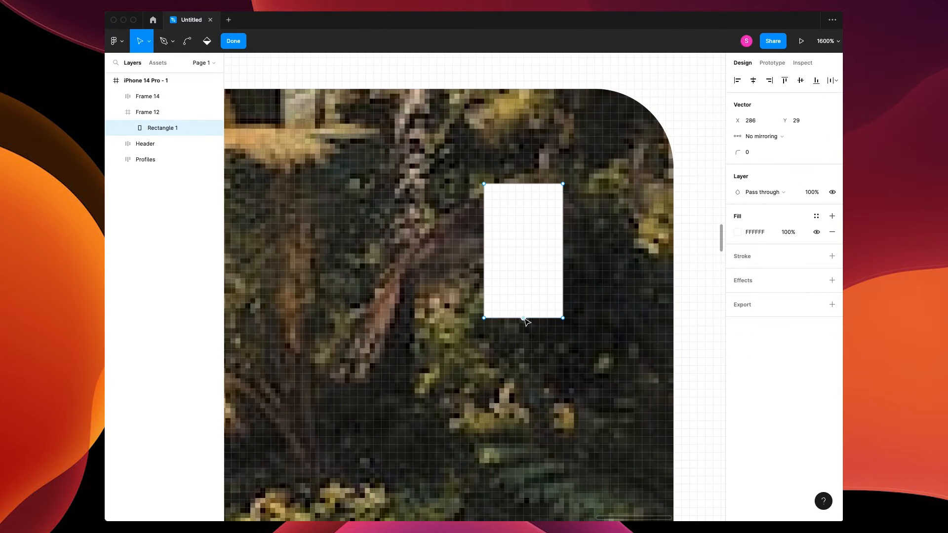
{"action": "left_click_drag", "start_coordinate": [523, 318], "coordinate": [524, 283]}
{"action": "left_click", "coordinate": [608, 312]}
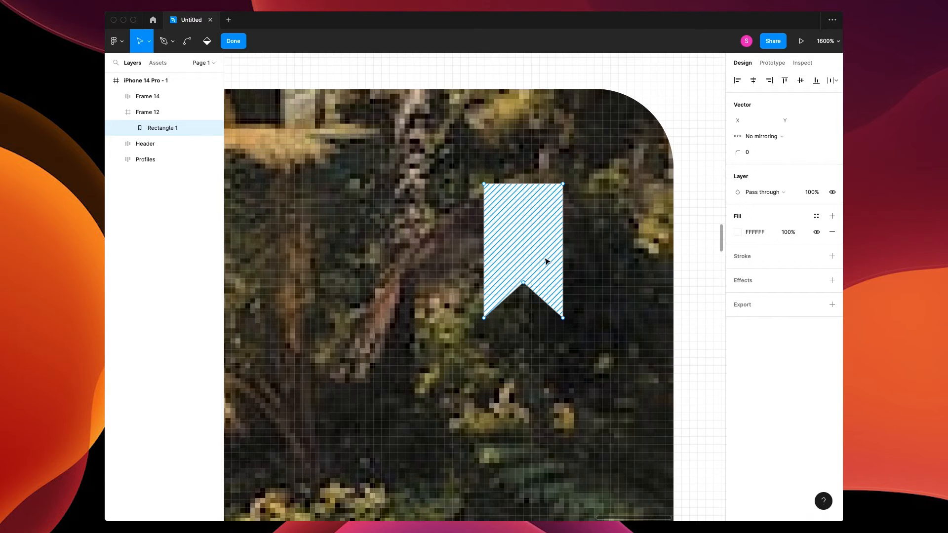
Step: Round the bookmark shape's corners with a radius of 1 and finish the vector editing
{"action": "type", "text": "2"}
{"action": "key", "text": "Tab"}
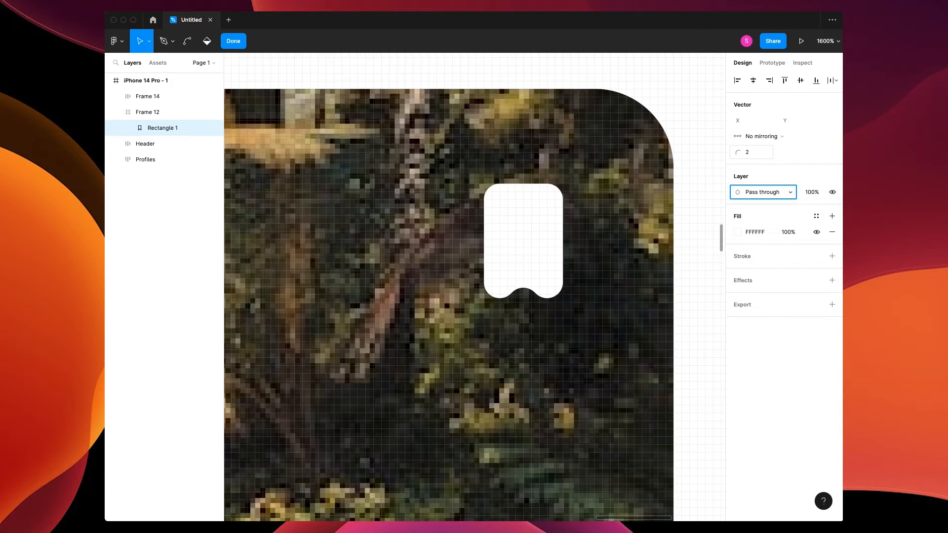
{"action": "type", "text": "1"}
{"action": "key", "text": "Tab"}
{"action": "left_click", "coordinate": [688, 247]}
{"action": "left_click", "coordinate": [691, 254]}
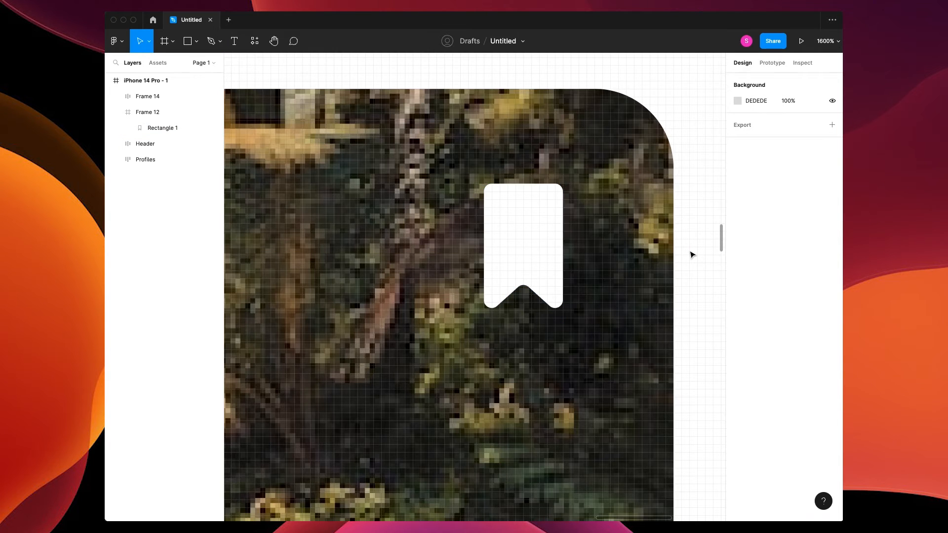
Step: Insert the solid black heart from an Iconduck search for "heart"
{"action": "key", "text": "minus"}
{"action": "key", "text": "minus"}
{"action": "left_click_drag", "start_coordinate": [577, 307], "coordinate": [664, 265]}
{"action": "left_click_drag", "start_coordinate": [558, 271], "coordinate": [666, 218]}
{"action": "left_click_drag", "start_coordinate": [508, 261], "coordinate": [636, 248]}
{"action": "left_click_drag", "start_coordinate": [374, 356], "coordinate": [410, 352]}
{"action": "left_click", "coordinate": [357, 6]}
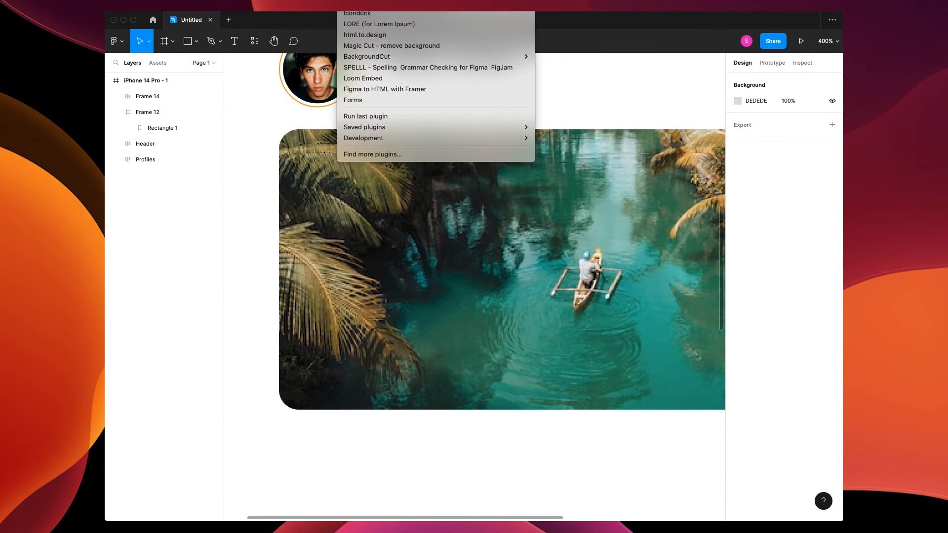
{"action": "left_click", "coordinate": [360, 14]}
{"action": "type", "text": "heart"}
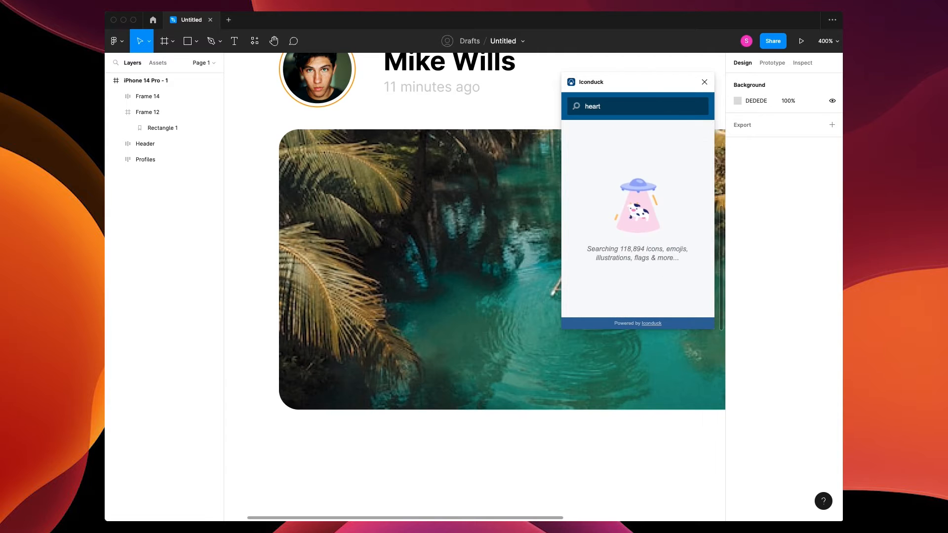
{"action": "left_click", "coordinate": [587, 165]}
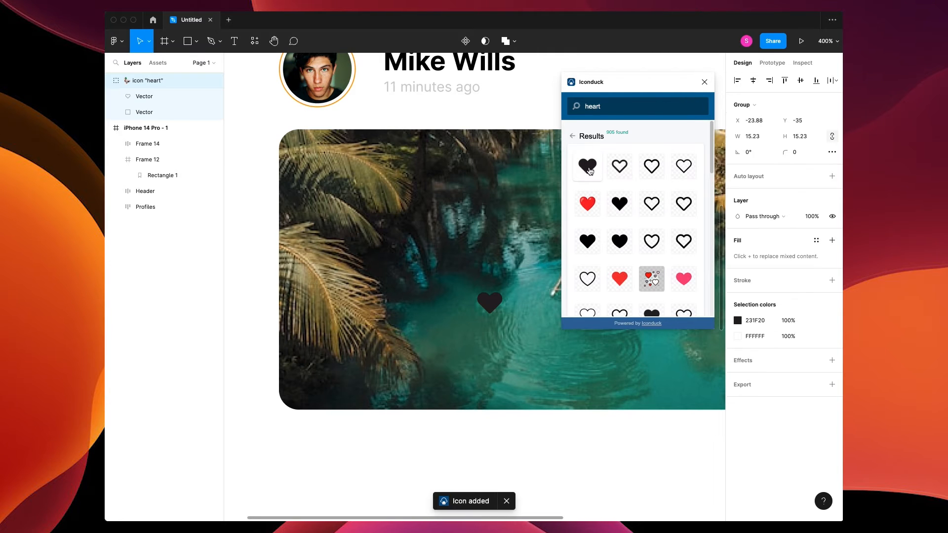
{"action": "left_click", "coordinate": [705, 81]}
Step: Take the heart vector out of its icon group and delete the leftover group
{"action": "left_click", "coordinate": [150, 97]}
{"action": "left_click_drag", "start_coordinate": [155, 77], "coordinate": [155, 76]}
{"action": "left_click", "coordinate": [155, 96]}
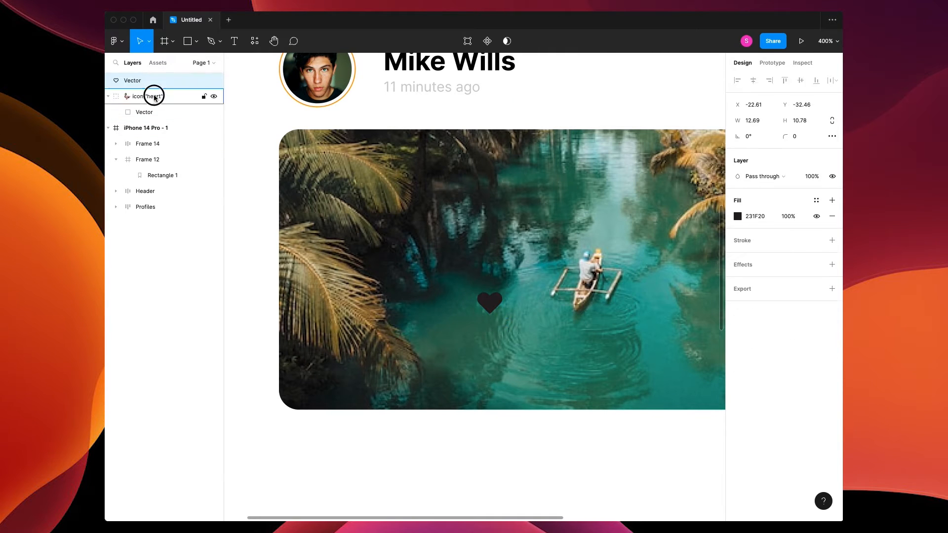
{"action": "key", "text": "BackSpace"}
Step: Change the heart vector's fill to white FFFFFF
{"action": "left_click", "coordinate": [489, 304]}
{"action": "left_click", "coordinate": [737, 217]}
{"action": "left_click_drag", "start_coordinate": [659, 260], "coordinate": [603, 225]}
{"action": "left_click", "coordinate": [715, 218]}
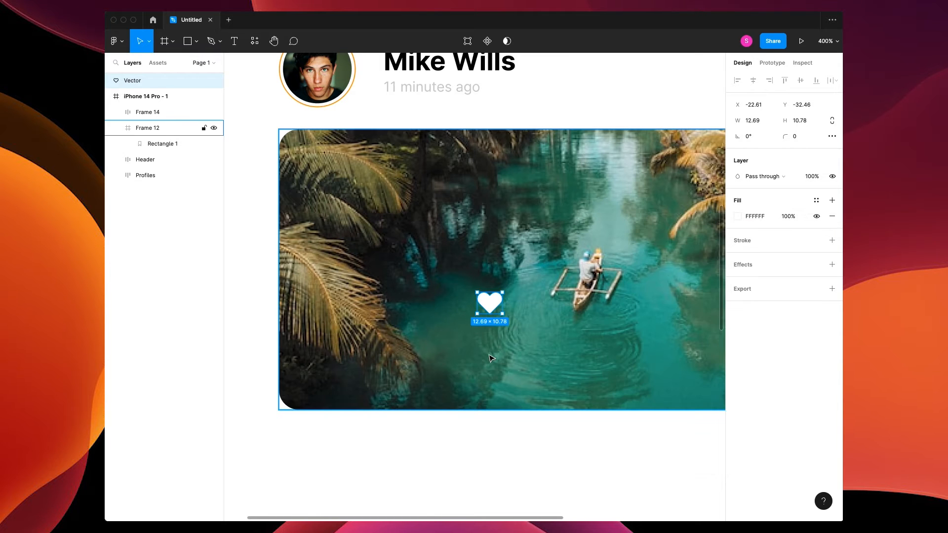
Step: Wrap the heart in an auto layout frame with corner radius 50 and a white fill
{"action": "key", "text": "shift+a"}
{"action": "left_click", "coordinate": [796, 168]}
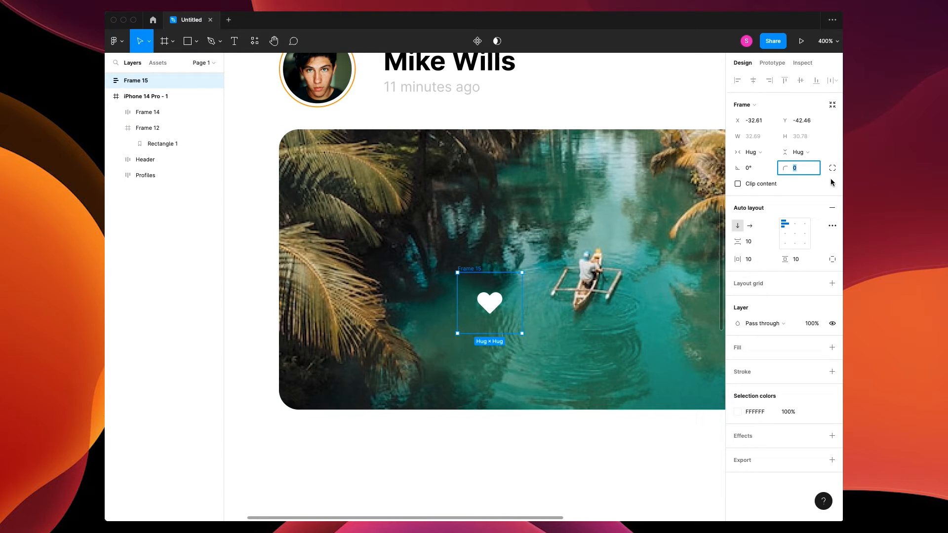
{"action": "left_click", "coordinate": [737, 347]}
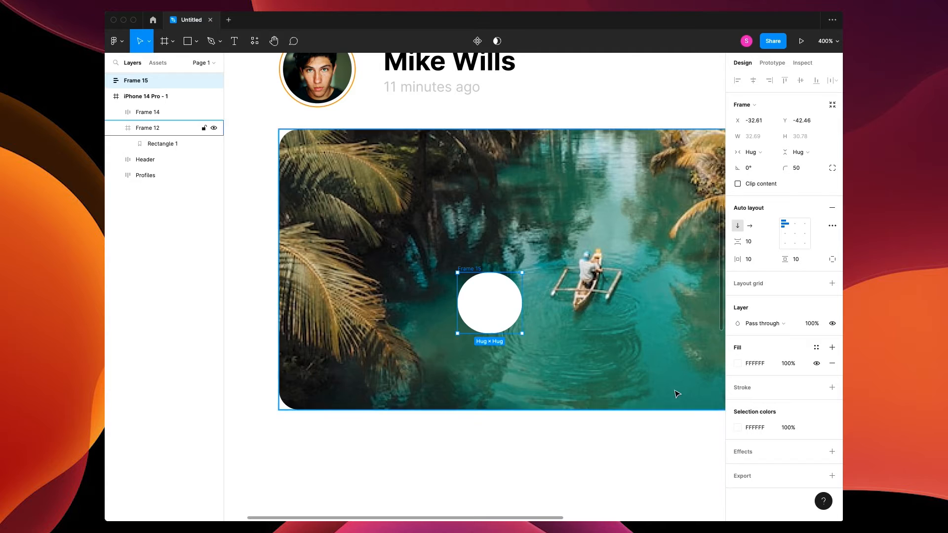
Step: Save the orange gradient of the first avatar's plus badge as a color style named Orange
{"action": "scroll", "coordinate": [679, 395], "scroll_direction": "up", "scroll_amount": 5}
{"action": "left_click", "coordinate": [310, 82]}
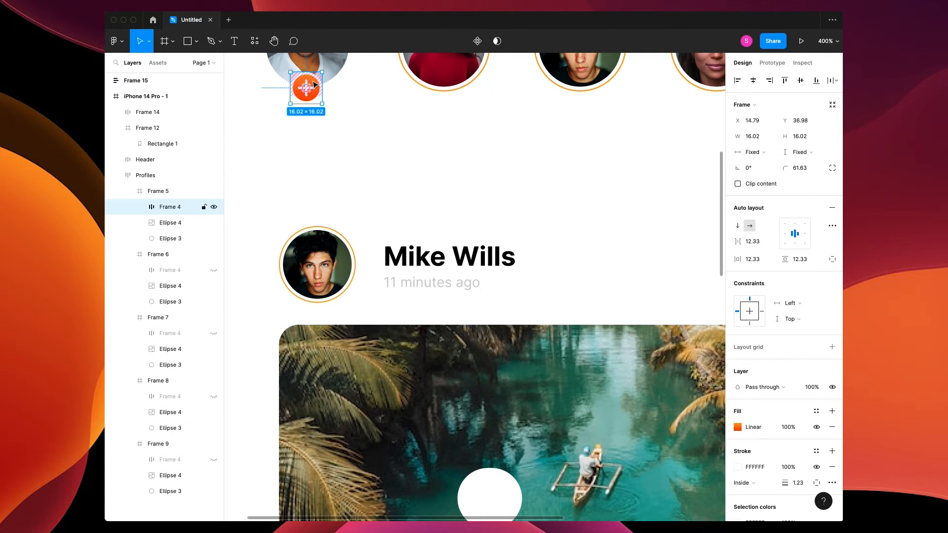
{"action": "left_click", "coordinate": [816, 412]}
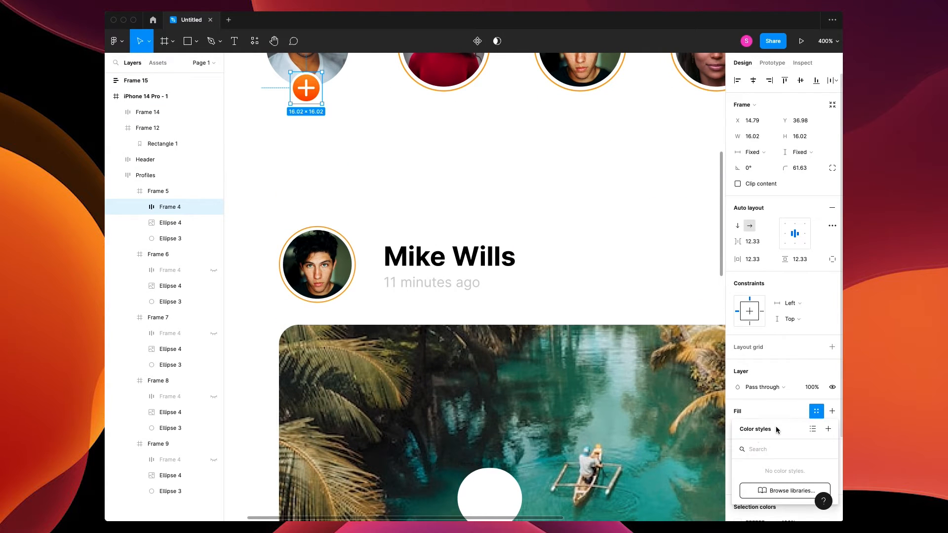
{"action": "left_click", "coordinate": [829, 430]}
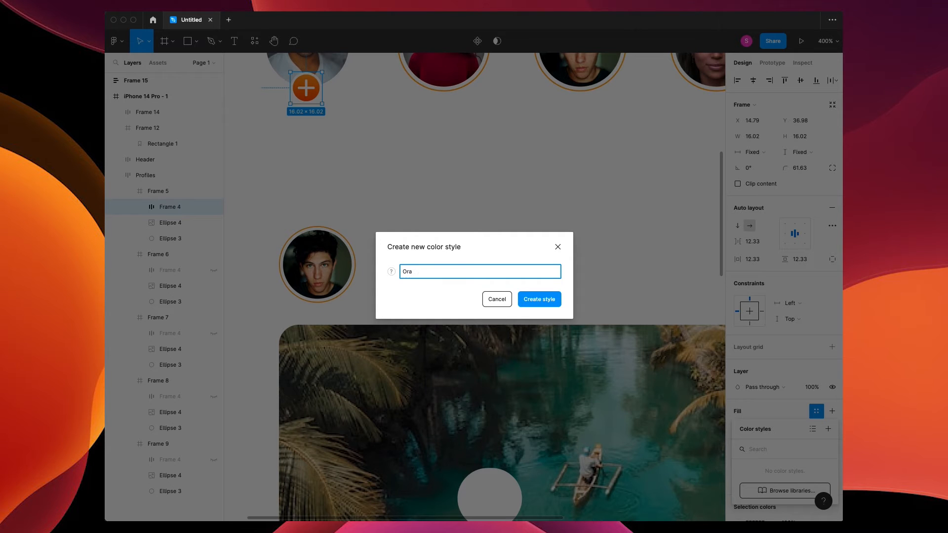
{"action": "key", "text": "Return"}
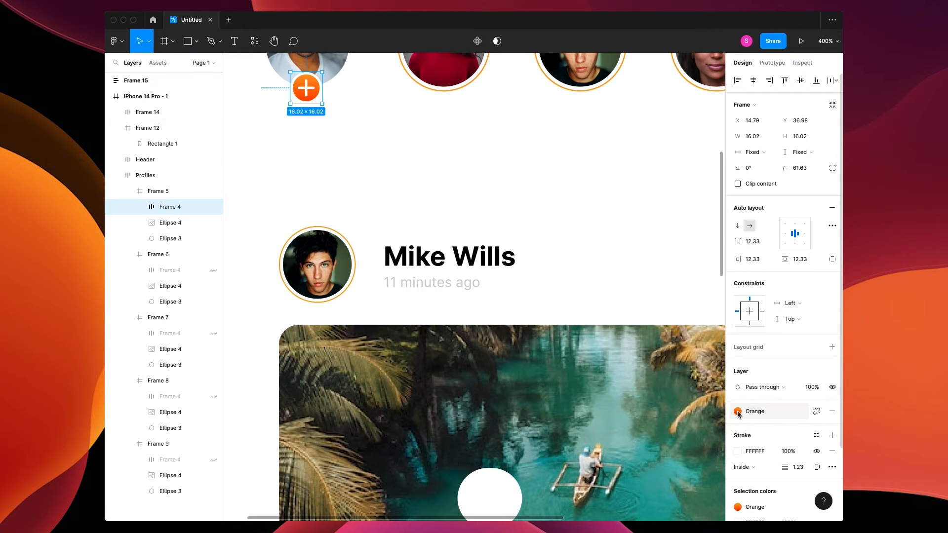
Step: Apply the Orange color style to the heart's round frame
{"action": "left_click", "coordinate": [572, 264]}
{"action": "scroll", "coordinate": [498, 358], "scroll_direction": "down", "scroll_amount": 3}
{"action": "left_click", "coordinate": [500, 360]}
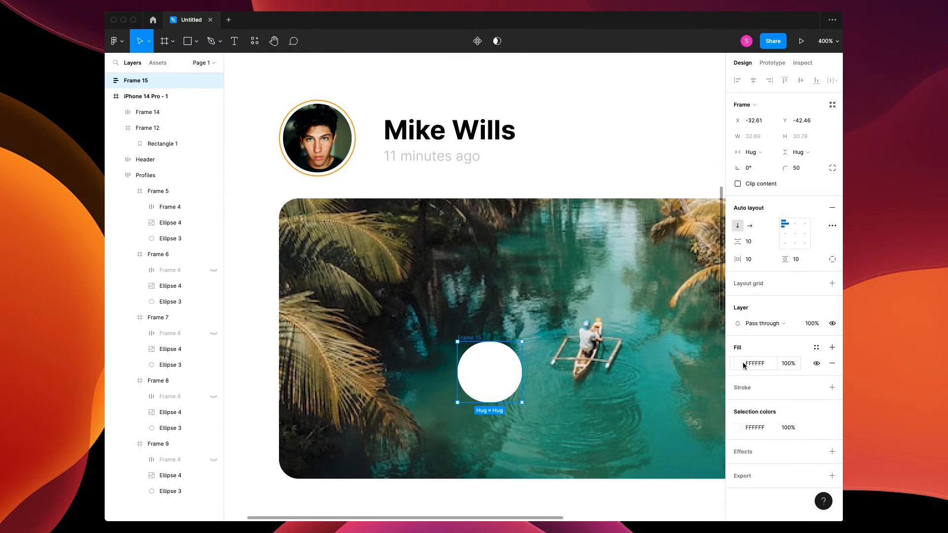
{"action": "left_click", "coordinate": [817, 347]}
{"action": "left_click", "coordinate": [746, 408]}
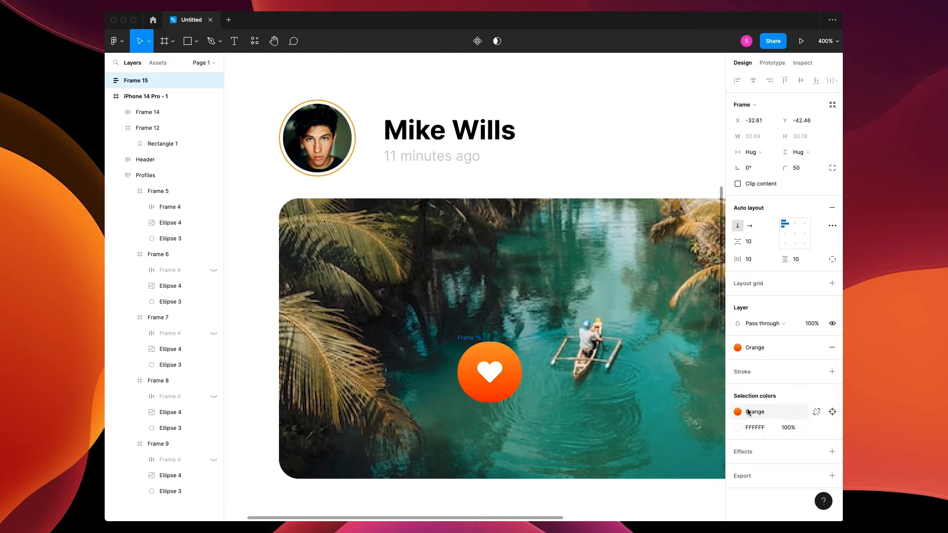
Step: Set the heart frame to a fixed size of 25 × 25 and centre the heart inside it
{"action": "left_click", "coordinate": [798, 152]}
{"action": "left_click", "coordinate": [795, 145]}
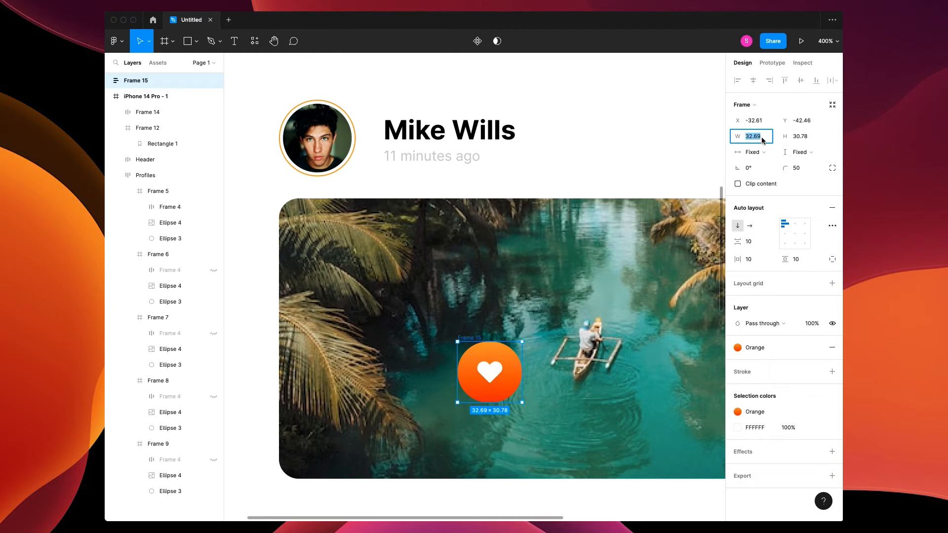
{"action": "type", "text": "25"}
{"action": "key", "text": "Tab"}
{"action": "type", "text": "25"}
{"action": "key", "text": "Tab"}
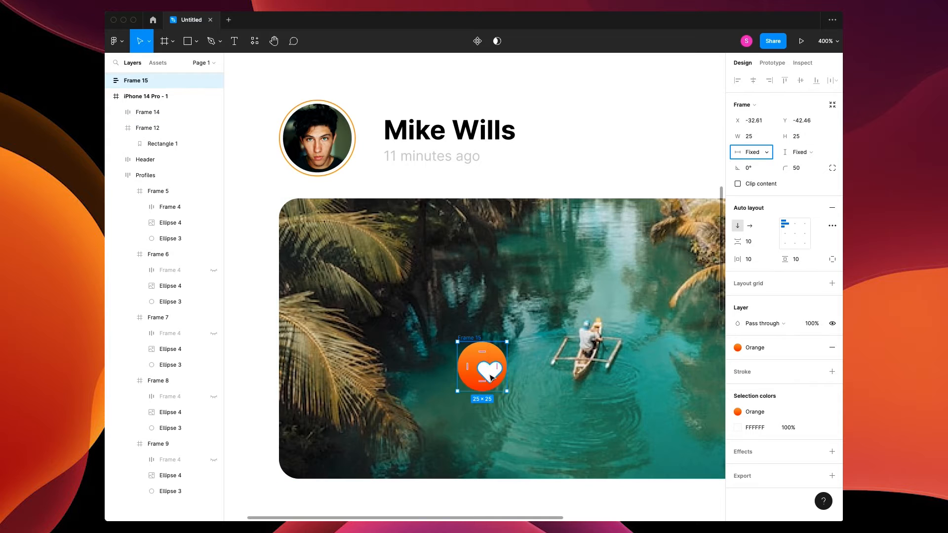
{"action": "left_click", "coordinate": [794, 233]}
Step: Rename the heart frame Like, scale it to 18.54 × 18.54 and place it in the photo's lower-left corner
{"action": "left_click", "coordinate": [543, 321]}
{"action": "left_click", "coordinate": [472, 346]}
{"action": "double_click", "coordinate": [471, 339]}
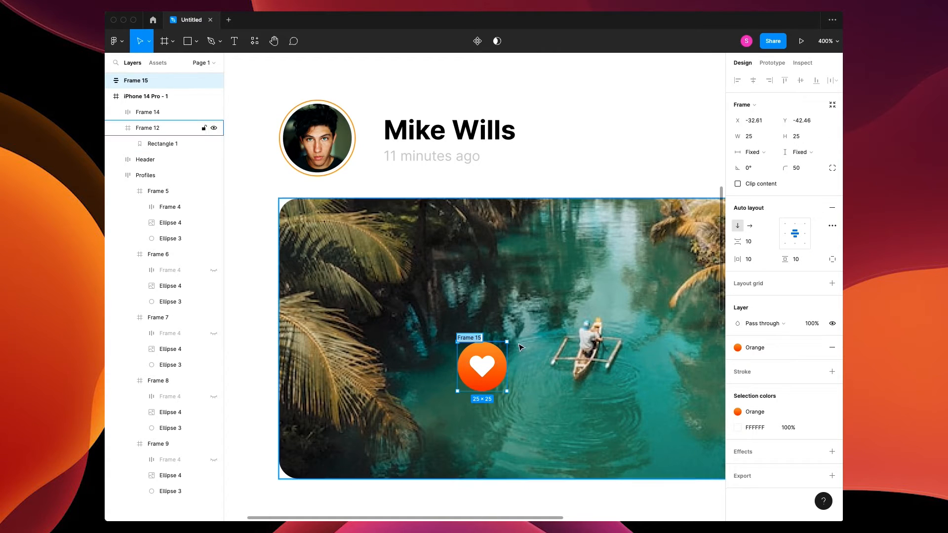
{"action": "left_click_drag", "start_coordinate": [508, 342], "coordinate": [326, 446]}
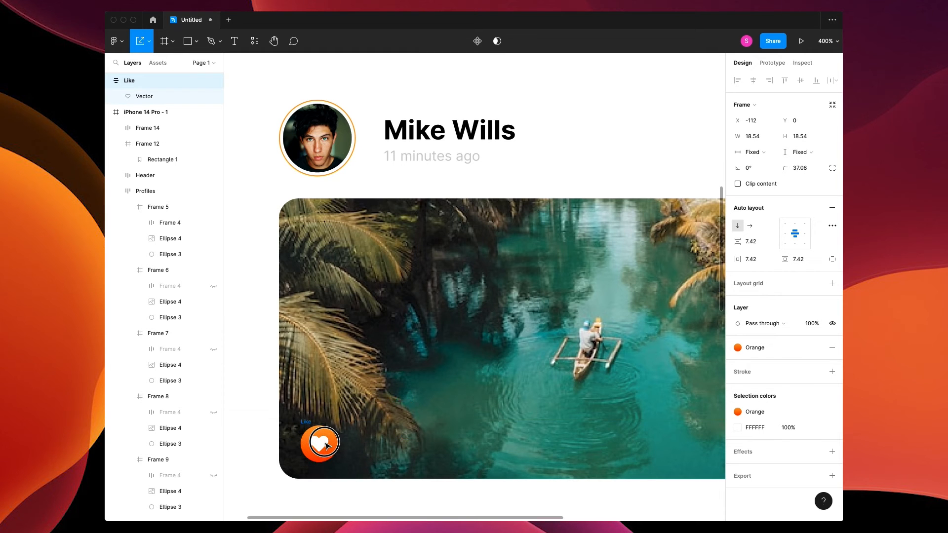
Step: Nest the Like frame inside the photo frame and rename the photo frame with the poster's first name plus "Photo"
{"action": "left_click", "coordinate": [108, 80]}
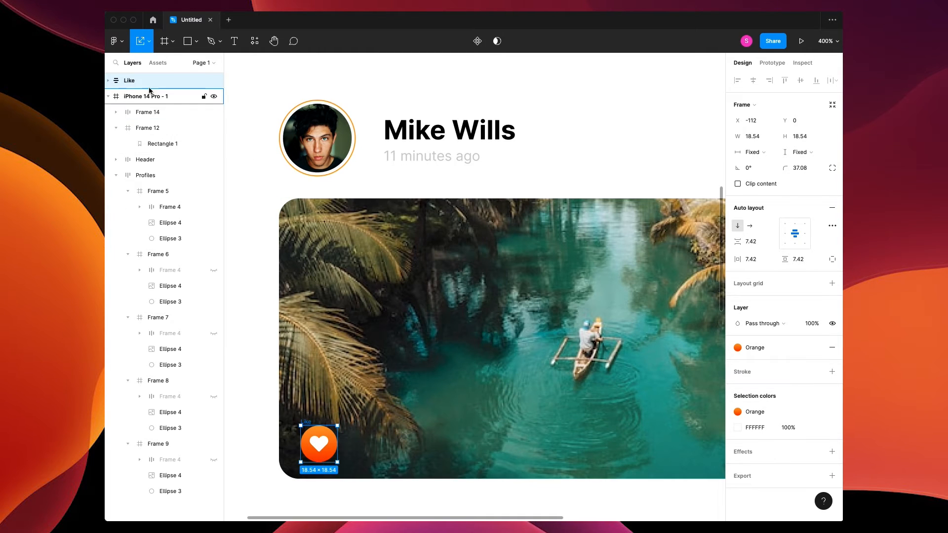
{"action": "left_click_drag", "start_coordinate": [154, 131], "coordinate": [153, 128]}
{"action": "double_click", "coordinate": [152, 113]}
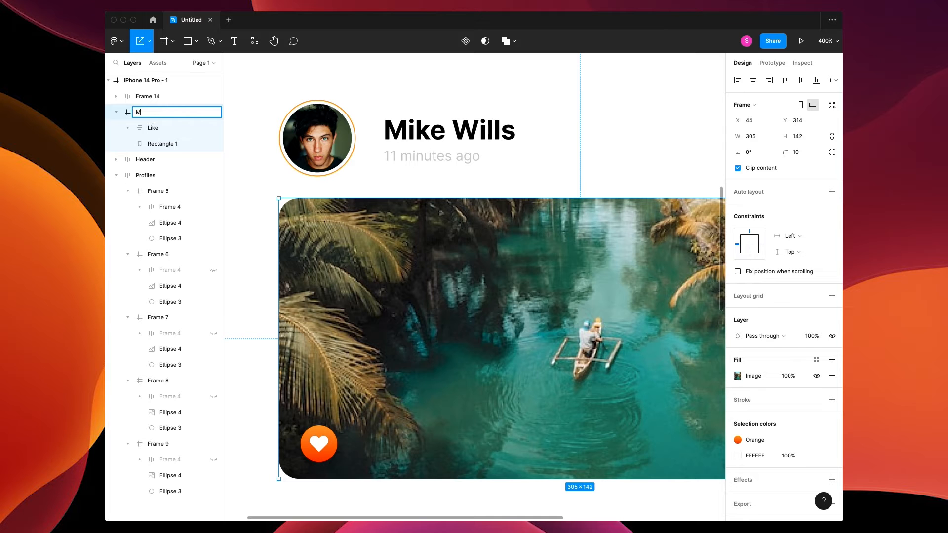
{"action": "type", "text": "Mikes Phiti"}
{"action": "key", "text": "Return"}
{"action": "double_click", "coordinate": [170, 112]}
{"action": "type", "text": "oto"}
{"action": "key", "text": "Return"}
Step: Combine the avatar and name row with the photo frame in a vertical auto layout with spacing 11
{"action": "left_click", "coordinate": [244, 185]}
{"action": "key", "text": "minus"}
{"action": "left_click", "coordinate": [469, 304]}
{"action": "mouse_move", "coordinate": [472, 307]}
{"action": "left_mouse_down"}
{"action": "mouse_move", "coordinate": [481, 313]}
{"action": "mouse_move", "coordinate": [471, 307]}
{"action": "left_mouse_up"}
{"action": "left_click", "coordinate": [466, 208], "text": "shift"}
{"action": "key", "text": "shift+a"}
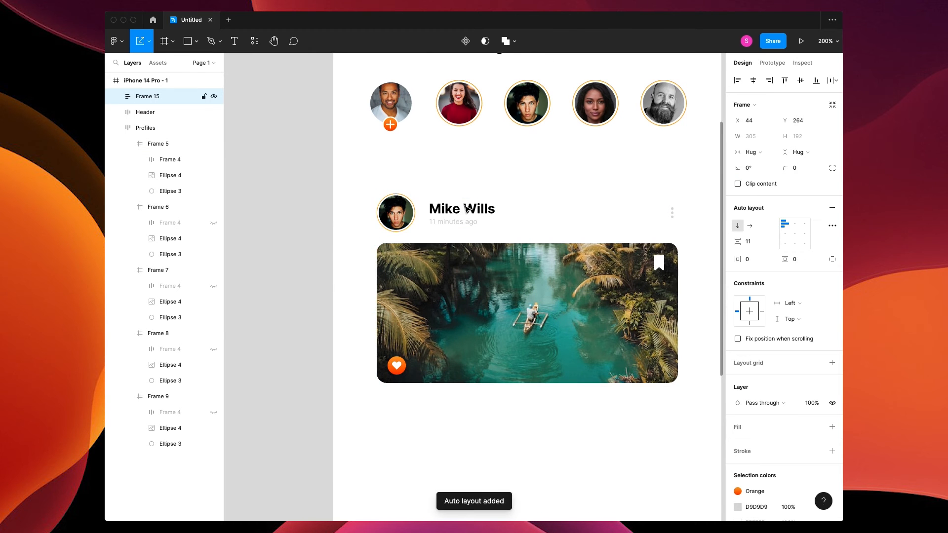
{"action": "left_click_drag", "start_coordinate": [502, 274], "coordinate": [503, 274]}
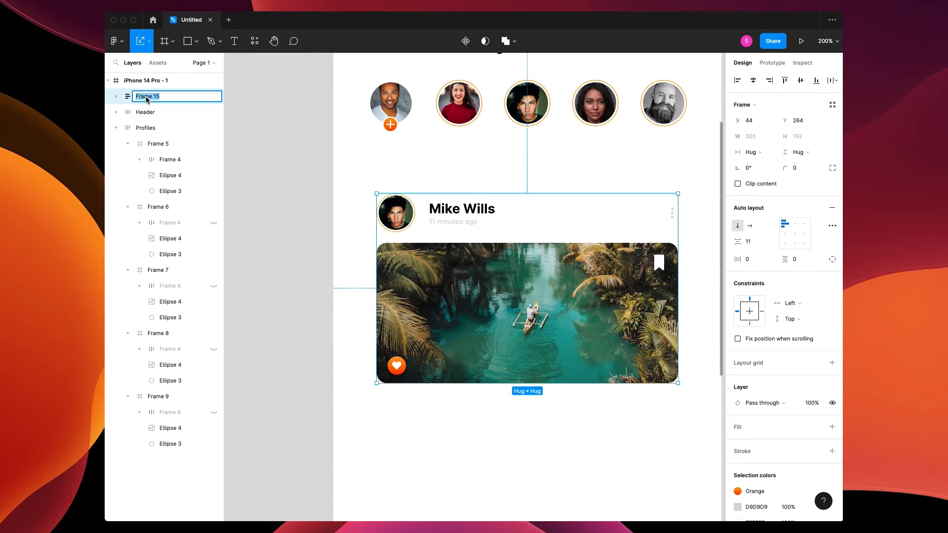
Step: Rename the combined post frame with the poster's first name plus "Post", and its avatar and name row Profile
{"action": "type", "text": "Mikes Post"}
{"action": "key", "text": "Return"}
{"action": "left_click", "coordinate": [118, 96]}
{"action": "left_click", "coordinate": [160, 112]}
{"action": "double_click", "coordinate": [160, 113]}
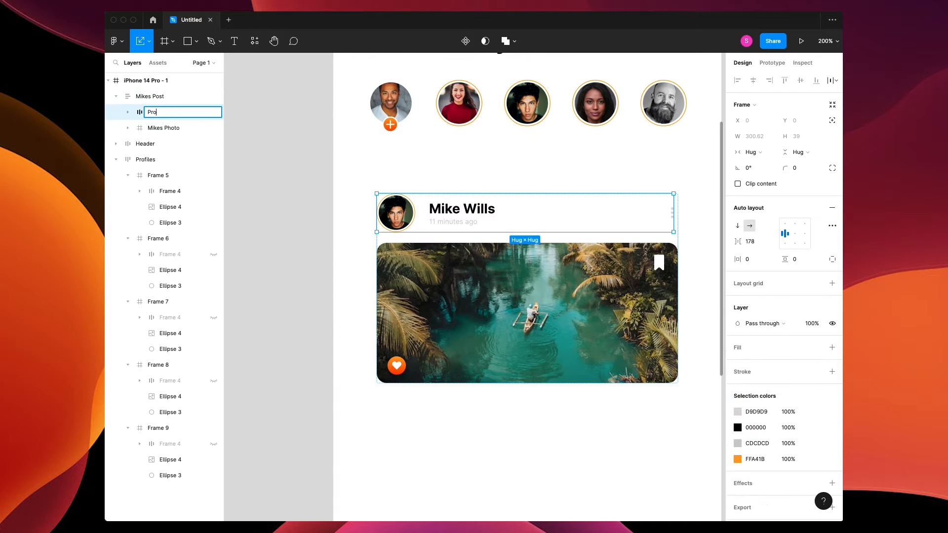
{"action": "key", "text": "Return"}
{"action": "left_click", "coordinate": [163, 128]}
{"action": "mouse_move", "coordinate": [164, 128]}
{"action": "left_mouse_down"}
{"action": "mouse_move", "coordinate": [155, 101]}
{"action": "mouse_move", "coordinate": [161, 139]}
{"action": "mouse_move", "coordinate": [164, 132]}
{"action": "left_mouse_up"}
{"action": "left_click", "coordinate": [281, 280]}
Step: Draw a 16 × 16 circle below the photo, duplicate it into a row of three and put them in a horizontal auto layout
{"action": "scroll", "coordinate": [448, 390], "scroll_direction": "down", "scroll_amount": 2}
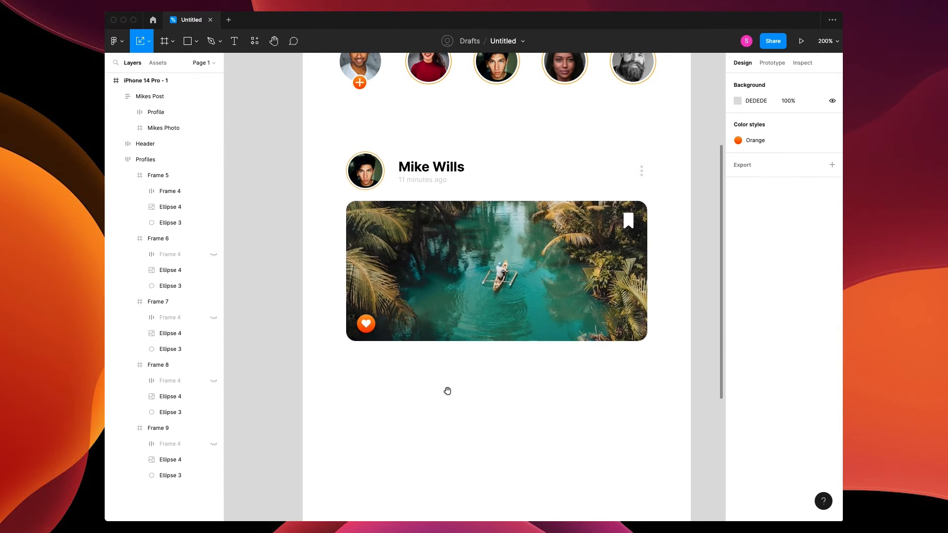
{"action": "scroll", "coordinate": [413, 370], "scroll_direction": "up", "scroll_amount": 5}
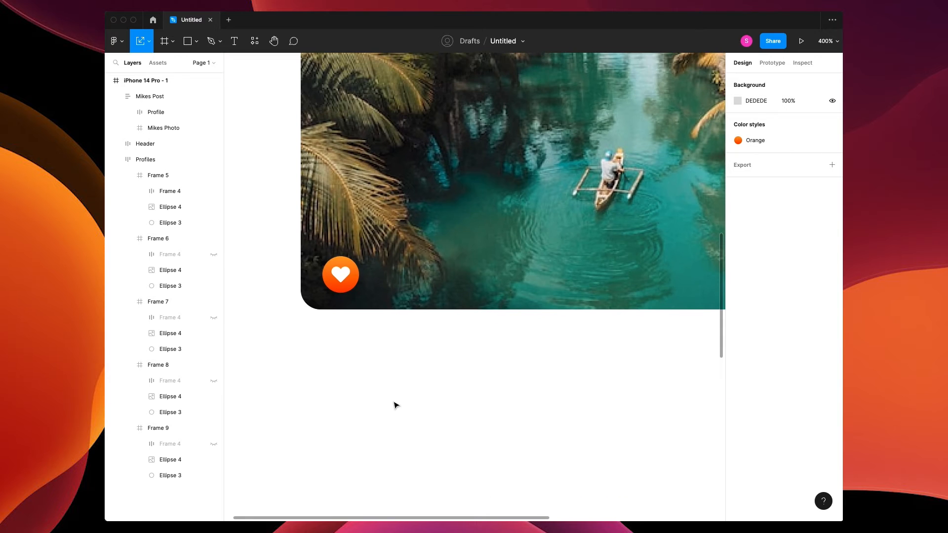
{"action": "key", "text": "f"}
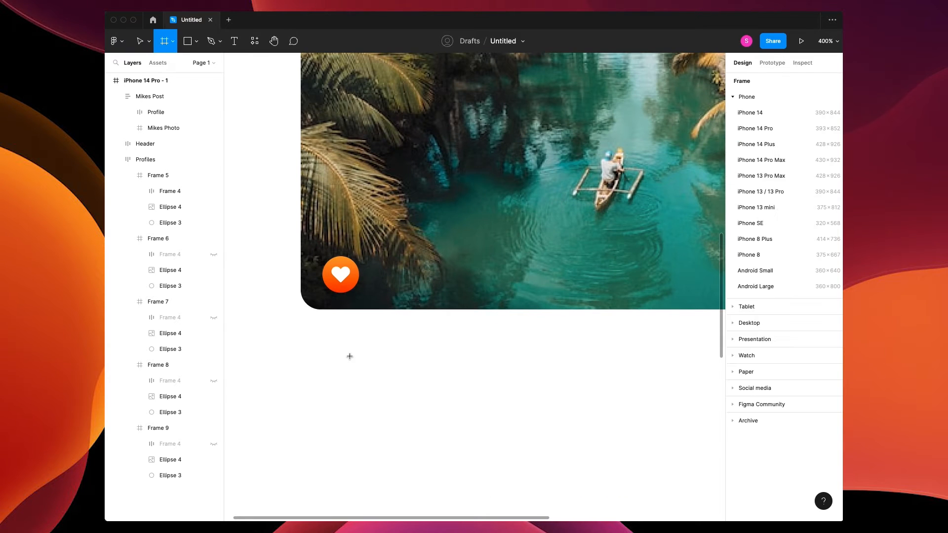
{"action": "key", "text": "o"}
{"action": "mouse_move", "coordinate": [359, 373]}
{"action": "left_mouse_down"}
{"action": "mouse_move", "coordinate": [375, 387]}
{"action": "mouse_move", "coordinate": [406, 379]}
{"action": "left_mouse_up"}
{"action": "key", "text": "shift+a"}
{"action": "left_click", "coordinate": [400, 374]}
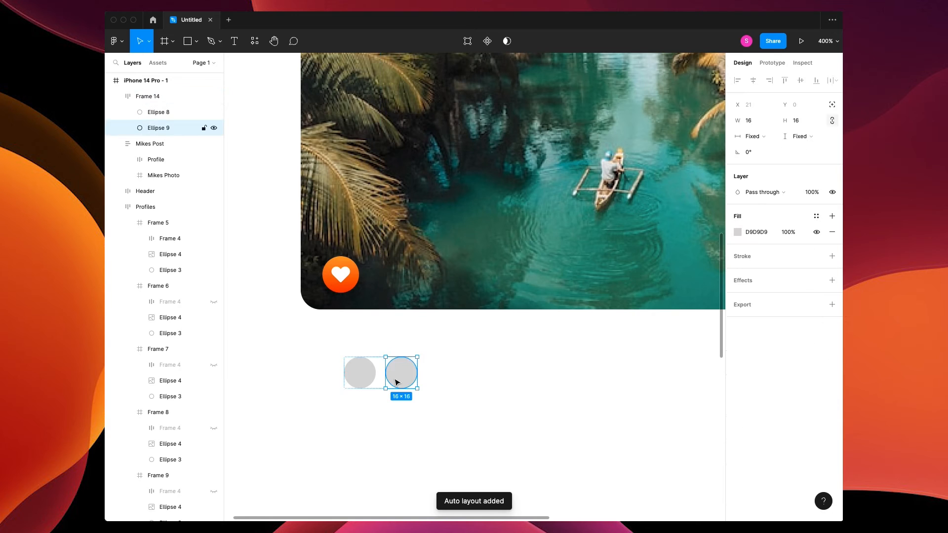
{"action": "key", "text": "ctrl+d"}
Step: Search Unsplash for "face" and fill the first small circle with the portrait of the red-haired woman by the water
{"action": "left_click", "coordinate": [365, 373]}
{"action": "left_click", "coordinate": [348, 6]}
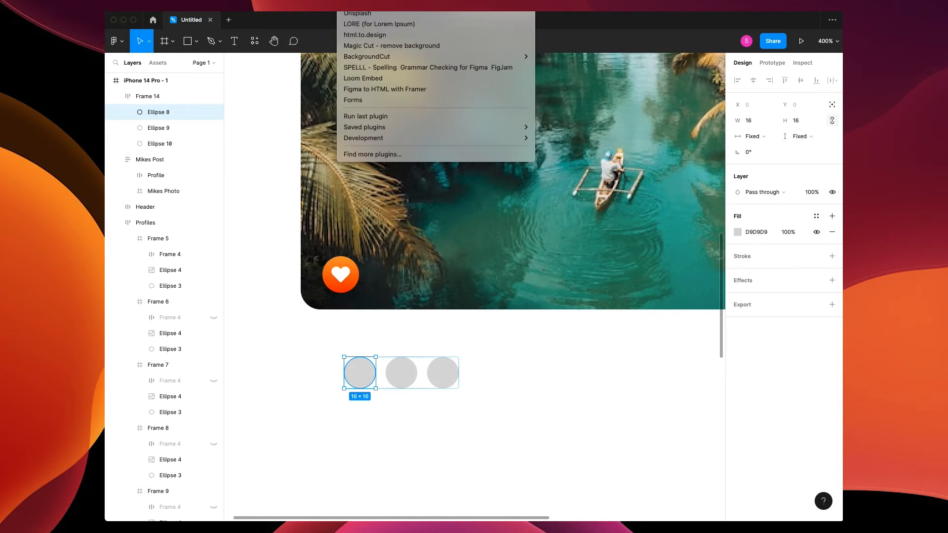
{"action": "left_click", "coordinate": [359, 15]}
{"action": "type", "text": "face"}
{"action": "key", "text": "Return"}
{"action": "scroll", "coordinate": [596, 302], "scroll_direction": "down", "scroll_amount": 10}
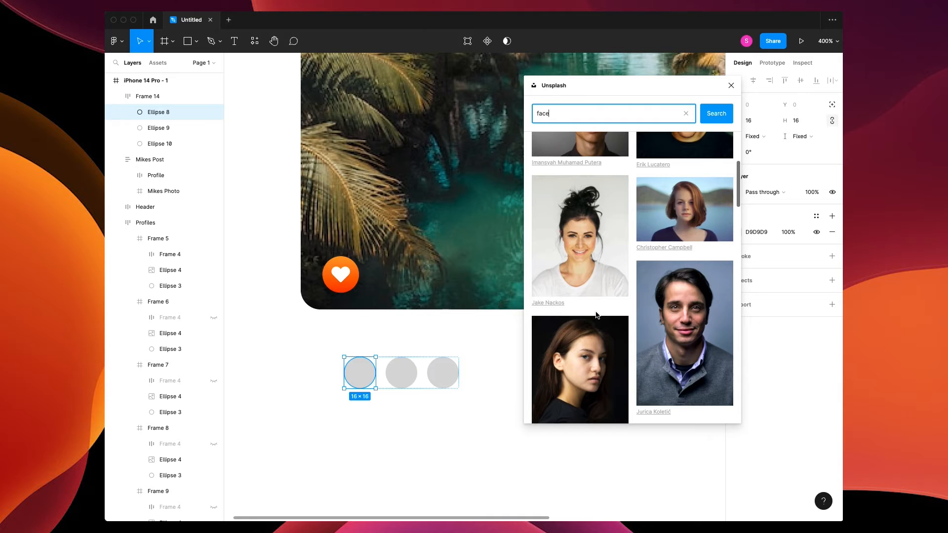
{"action": "left_click", "coordinate": [684, 209]}
Step: Fill the second and third small circles with different portraits of bearded men from the Unsplash face results
{"action": "left_click", "coordinate": [410, 378]}
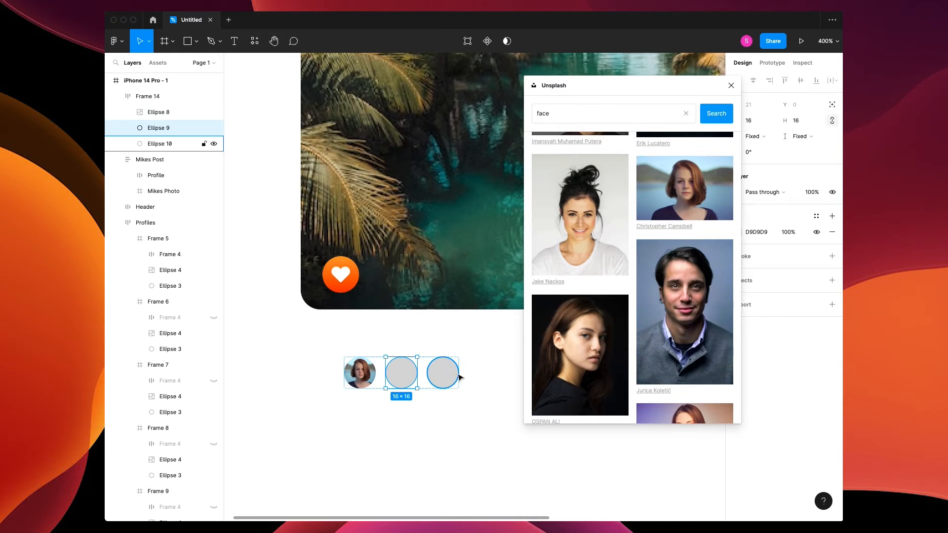
{"action": "scroll", "coordinate": [621, 314], "scroll_direction": "down", "scroll_amount": 15}
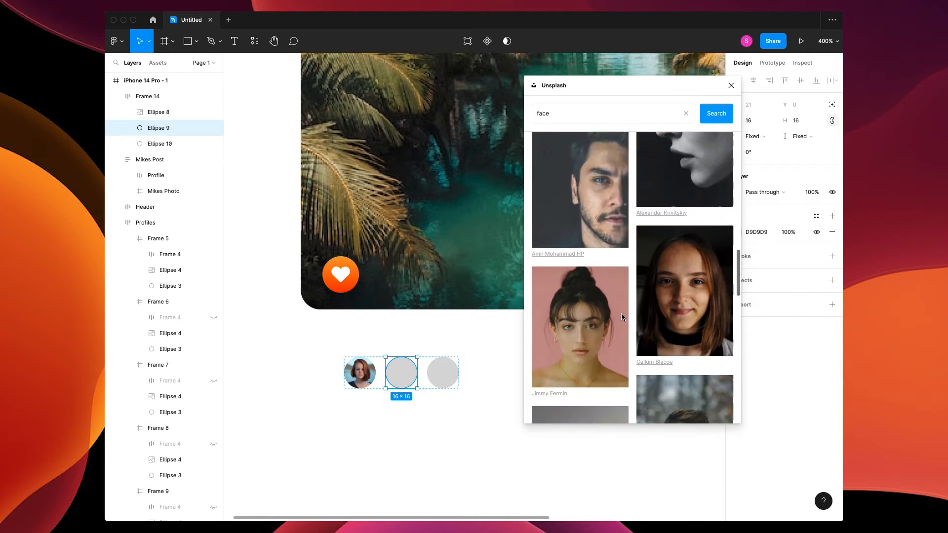
{"action": "left_click", "coordinate": [684, 312]}
{"action": "left_click", "coordinate": [159, 143]}
{"action": "scroll", "coordinate": [567, 333], "scroll_direction": "down", "scroll_amount": 5}
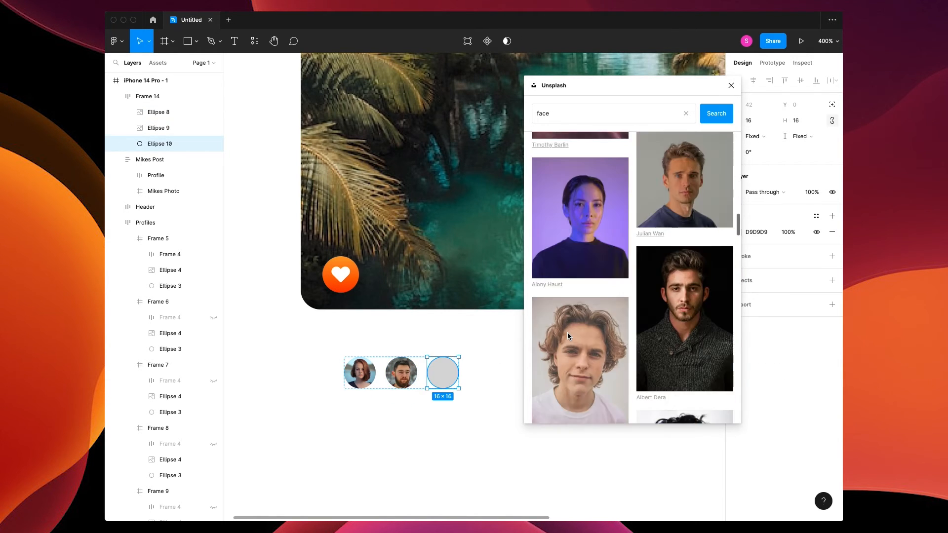
{"action": "left_click", "coordinate": [680, 317]}
{"action": "key", "text": "Escape"}
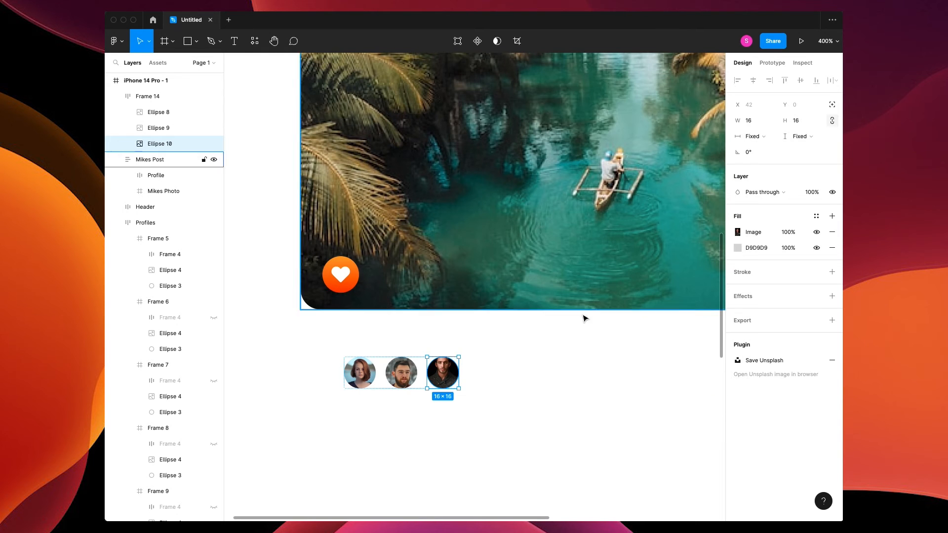
Step: Add a white FFFFFF inside stroke of width 1 to all three small avatar circles
{"action": "left_click", "coordinate": [543, 387]}
{"action": "left_click", "coordinate": [443, 371]}
{"action": "left_click", "coordinate": [163, 143]}
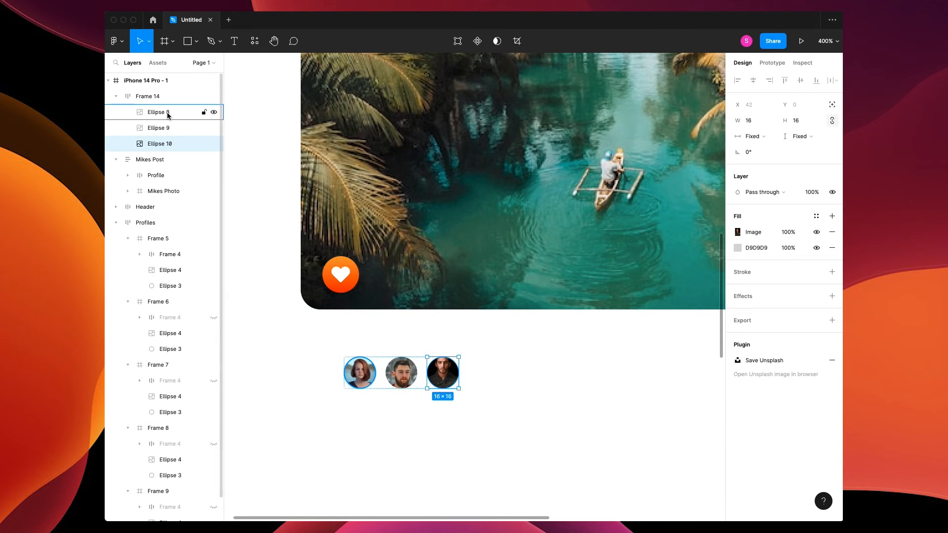
{"action": "left_click", "coordinate": [168, 113], "text": "super"}
{"action": "left_click", "coordinate": [167, 129], "text": "super"}
{"action": "left_click", "coordinate": [749, 258]}
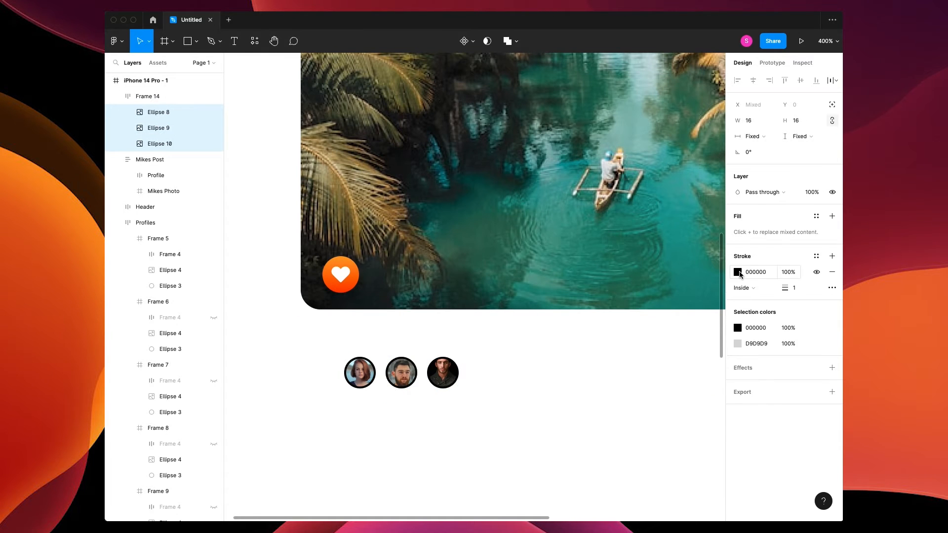
{"action": "left_click", "coordinate": [738, 272]}
{"action": "type", "text": "fff"}
{"action": "key", "text": "Return"}
{"action": "left_click", "coordinate": [715, 266]}
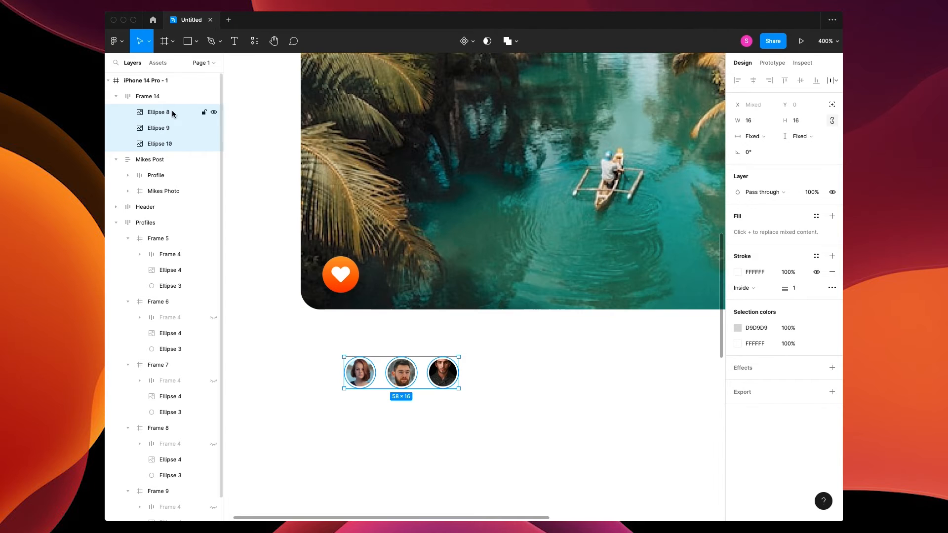
Step: Set the auto layout spacing of the three small avatars to -5 so they overlap
{"action": "key", "text": "shift+Return"}
{"action": "left_click_drag", "start_coordinate": [738, 242], "coordinate": [729, 242]}
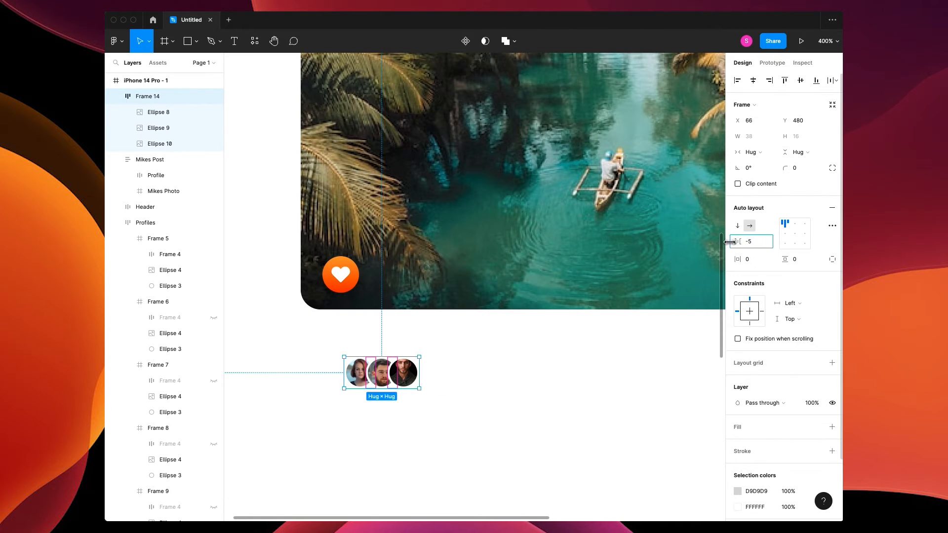
{"action": "left_click", "coordinate": [571, 366]}
Step: Add the bold text "74 likes" beside the small avatars and scale it to font size 9.13
{"action": "key", "text": "t"}
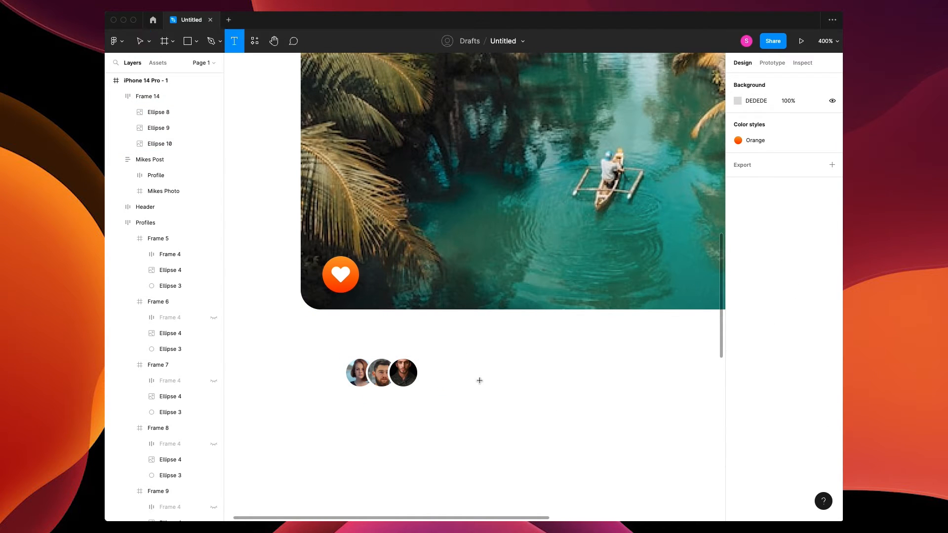
{"action": "left_click", "coordinate": [467, 375]}
{"action": "type", "text": "74 LIKE"}
{"action": "key", "text": "BackSpace"}
{"action": "key", "text": "BackSpace"}
{"action": "key", "text": "BackSpace"}
{"action": "type", "text": "ike"}
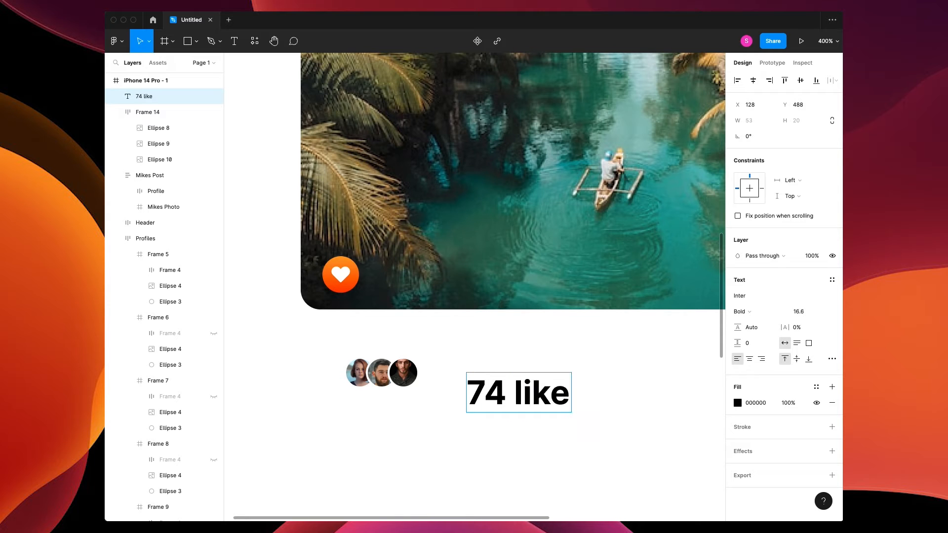
{"action": "key", "text": "Escape"}
{"action": "left_click_drag", "start_coordinate": [590, 413], "coordinate": [463, 380]}
Step: Combine the small avatars and likes text in a horizontal auto layout with spacing 5 and shift the row slightly left
{"action": "left_click", "coordinate": [403, 373], "text": "shift"}
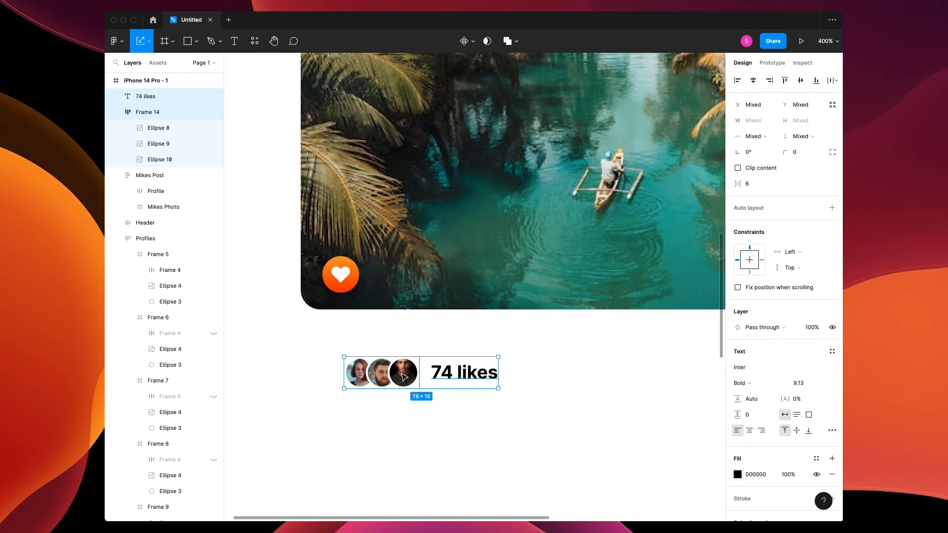
{"action": "key", "text": "shift+a"}
{"action": "mouse_move", "coordinate": [738, 242]}
{"action": "left_mouse_down"}
{"action": "mouse_move", "coordinate": [746, 243]}
{"action": "mouse_move", "coordinate": [738, 244]}
{"action": "left_mouse_up"}
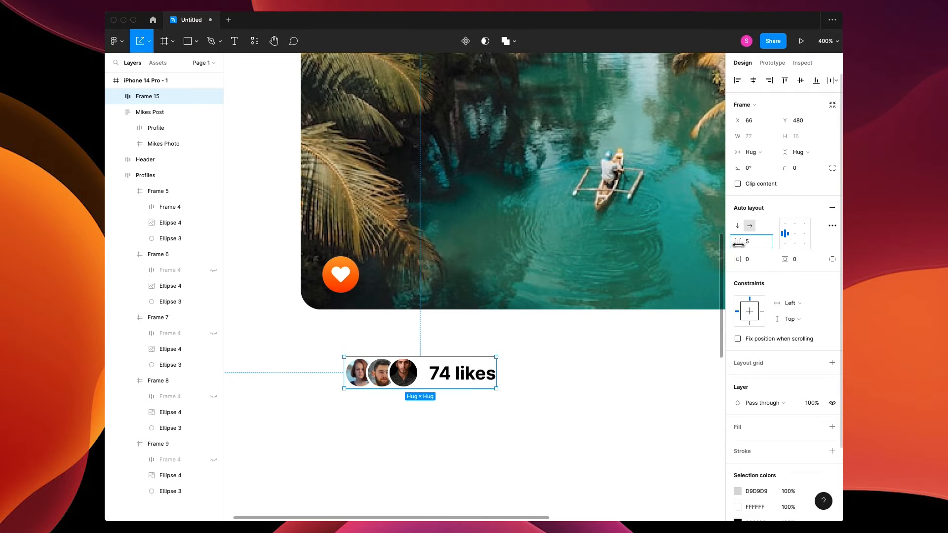
{"action": "left_click", "coordinate": [609, 372]}
{"action": "left_click_drag", "start_coordinate": [455, 383], "coordinate": [443, 388]}
{"action": "left_click", "coordinate": [493, 448]}
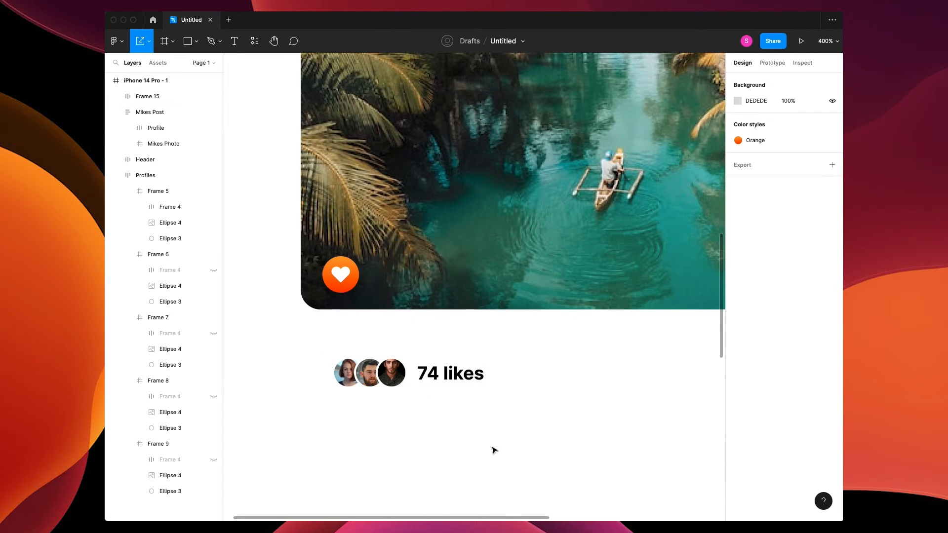
Step: Draw a 269 × 22 text box below the likes row and fill it with one Lorem ipsum sentence from the LORE plugin
{"action": "key", "text": "minus"}
{"action": "key", "text": "t"}
{"action": "left_click_drag", "start_coordinate": [405, 343], "coordinate": [671, 365]}
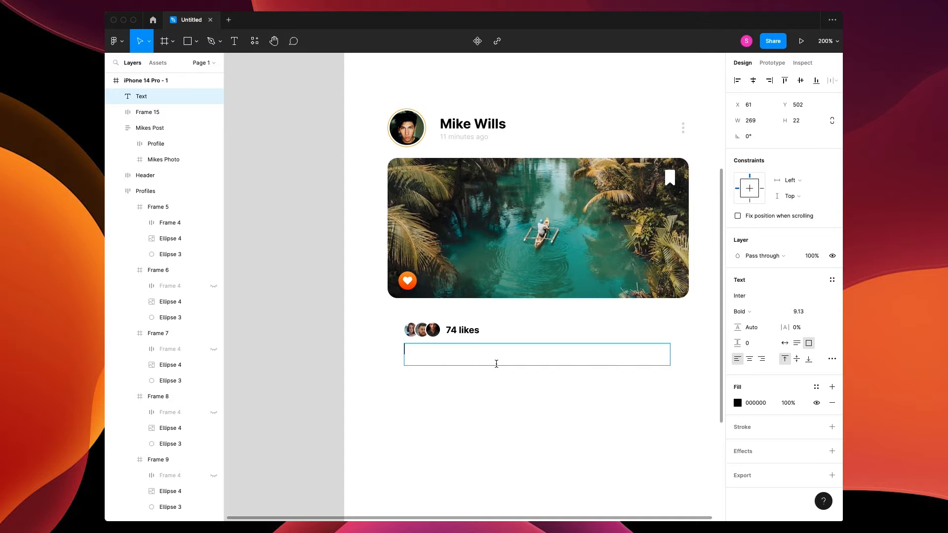
{"action": "left_click", "coordinate": [353, 4]}
{"action": "left_click", "coordinate": [380, 24]}
{"action": "left_click", "coordinate": [216, 241]}
Step: Set the caption text to Regular weight and colour B8B8B8, and fit the text box height to its content
{"action": "key", "text": "ctrl+a"}
{"action": "left_click", "coordinate": [742, 312]}
{"action": "left_click", "coordinate": [750, 281]}
{"action": "left_click", "coordinate": [738, 403]}
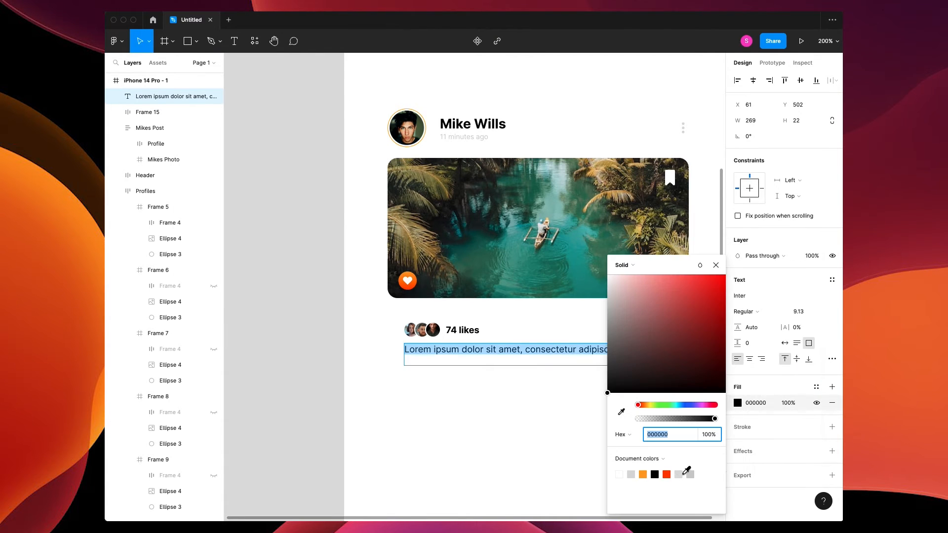
{"action": "left_click", "coordinate": [634, 477]}
{"action": "left_click", "coordinate": [607, 305]}
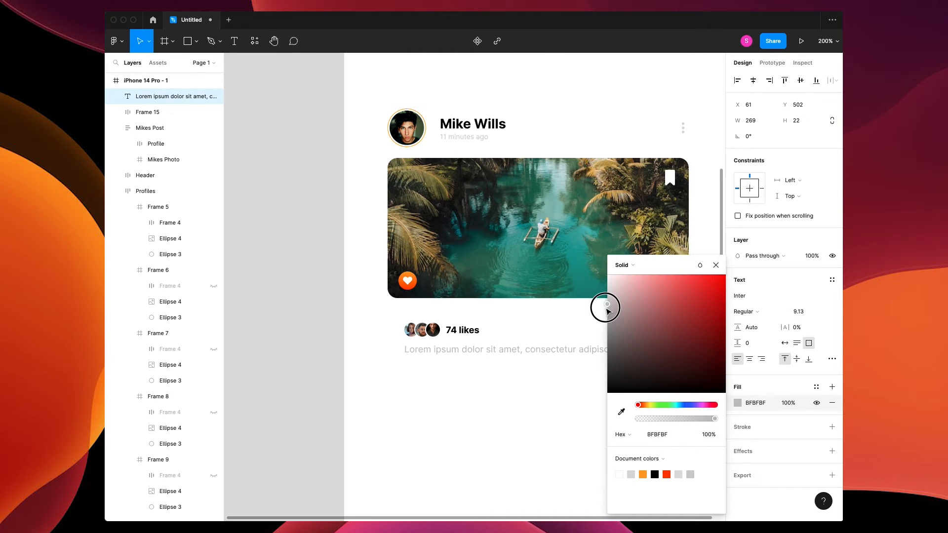
{"action": "key", "text": "Escape"}
{"action": "double_click", "coordinate": [607, 365]}
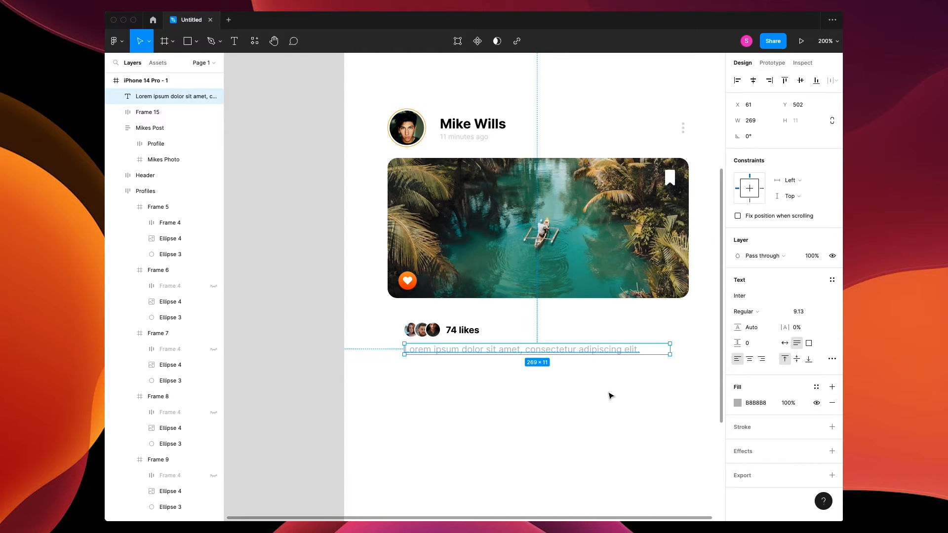
Step: Combine the likes row and the caption in a left-aligned vertical auto layout with spacing 6
{"action": "left_click", "coordinate": [609, 396]}
{"action": "left_click_drag", "start_coordinate": [601, 388], "coordinate": [560, 385]}
{"action": "left_click", "coordinate": [560, 347]}
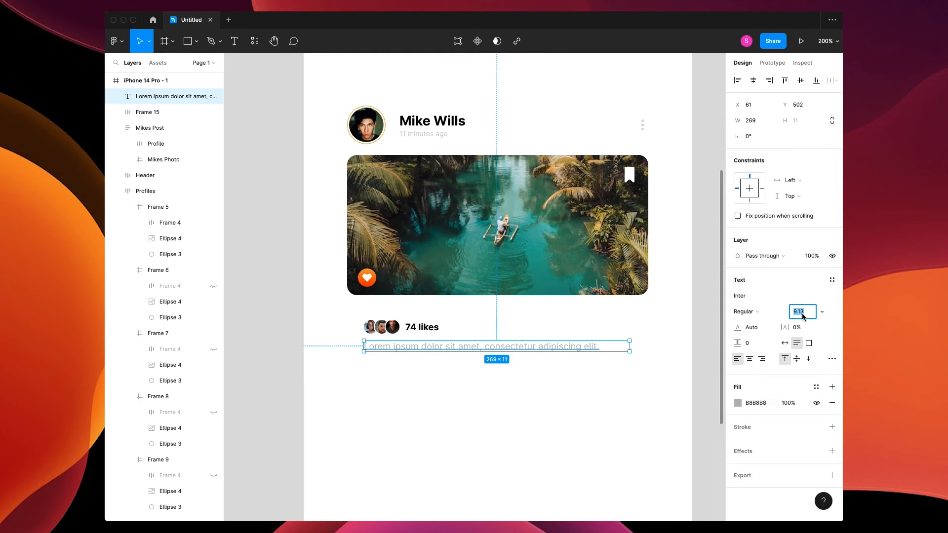
{"action": "left_click", "coordinate": [453, 383]}
{"action": "left_click_drag", "start_coordinate": [453, 383], "coordinate": [366, 308]}
{"action": "key", "text": "shift+a"}
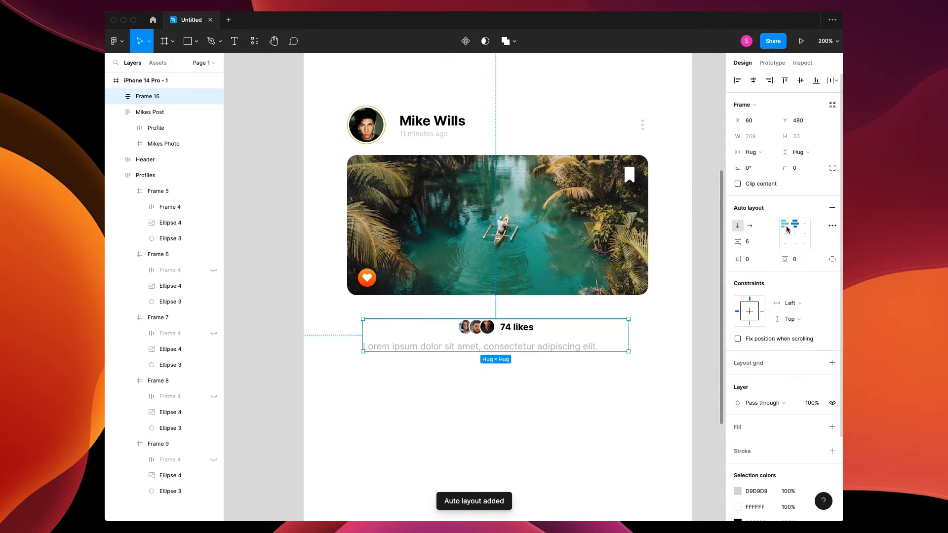
{"action": "left_click", "coordinate": [785, 226]}
Step: Wrap the post frame and the likes and caption frame in a left-aligned vertical auto layout with spacing 12
{"action": "key", "text": "shift+a"}
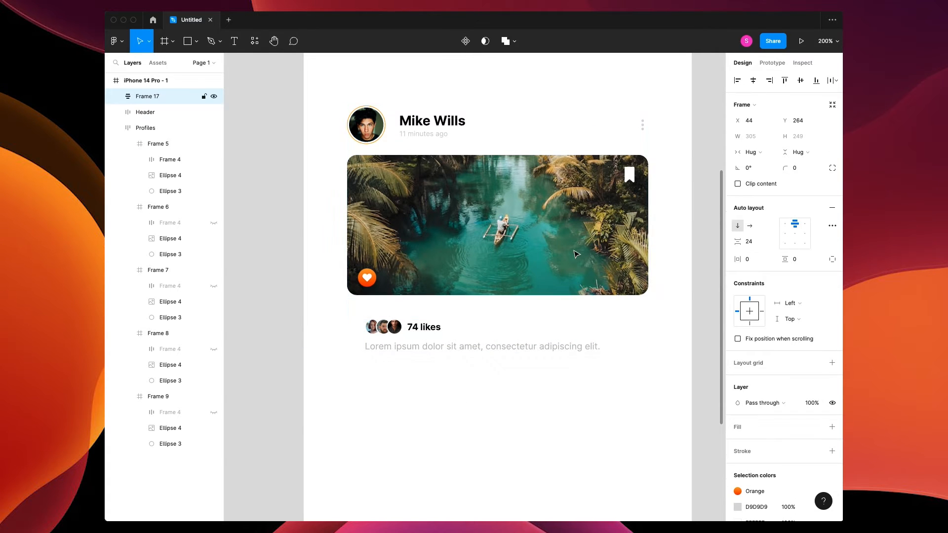
{"action": "left_click_drag", "start_coordinate": [499, 302], "coordinate": [499, 300]}
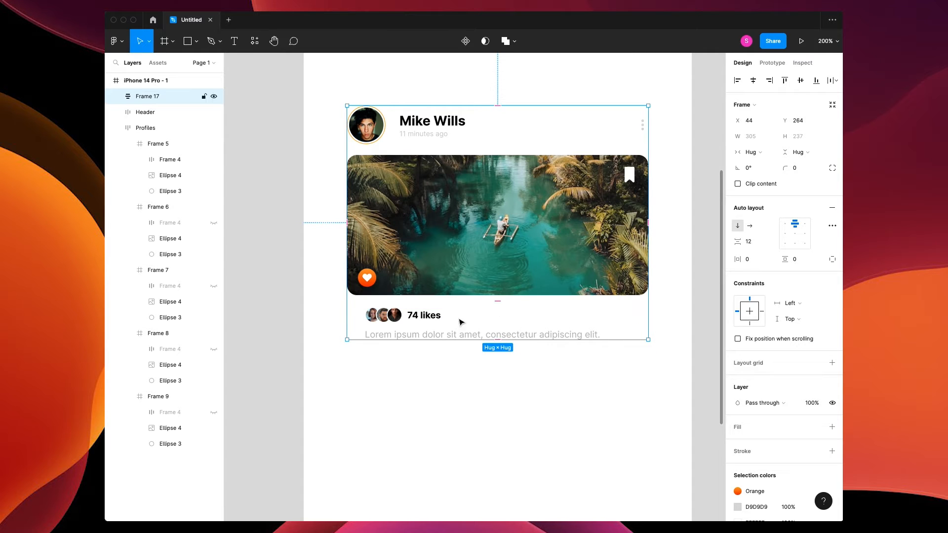
{"action": "left_click", "coordinate": [517, 379]}
{"action": "left_click", "coordinate": [508, 332]}
{"action": "left_click", "coordinate": [784, 222]}
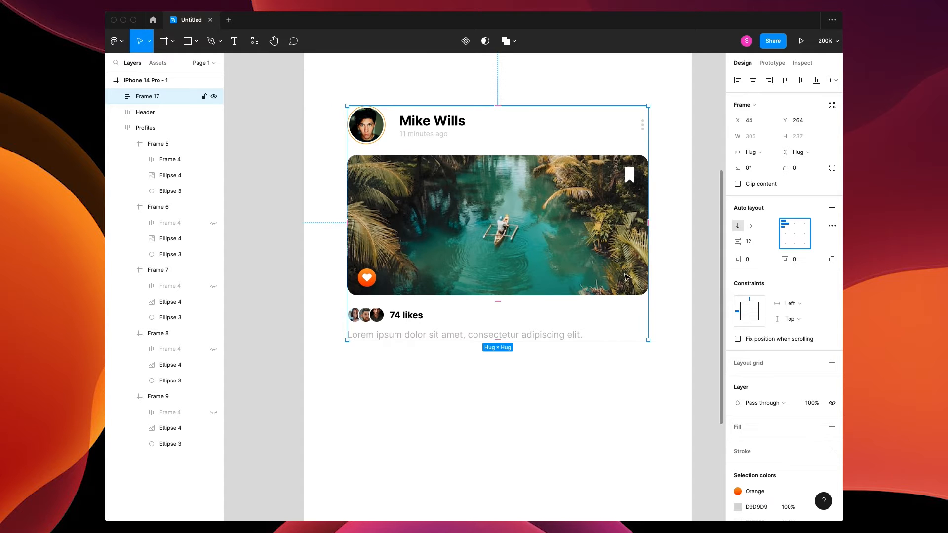
{"action": "left_click_drag", "start_coordinate": [737, 260], "coordinate": [745, 259]}
{"action": "left_click", "coordinate": [464, 383]}
{"action": "key", "text": "ctrl+z"}
Step: Set the horizontal padding of the likes and caption frame to 12
{"action": "left_click", "coordinate": [412, 324]}
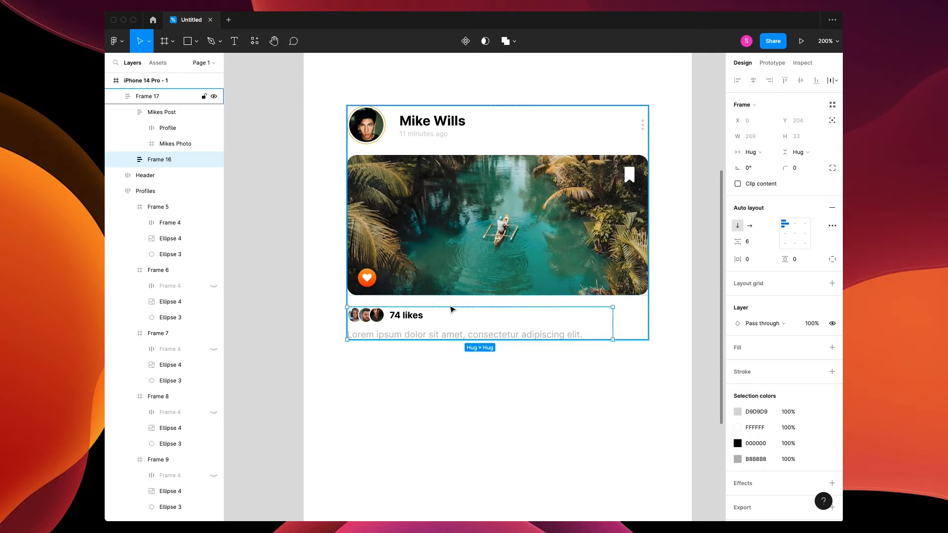
{"action": "left_click_drag", "start_coordinate": [737, 259], "coordinate": [744, 260]}
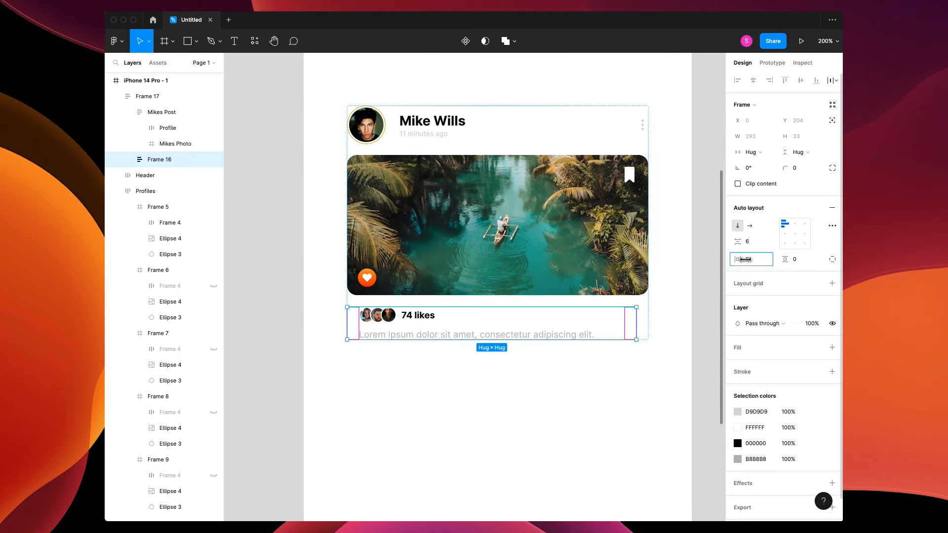
{"action": "left_click", "coordinate": [480, 446]}
Step: Rename the likes and caption frame Likes and nest it inside the post frame, below the photo frame
{"action": "key", "text": "shift+0"}
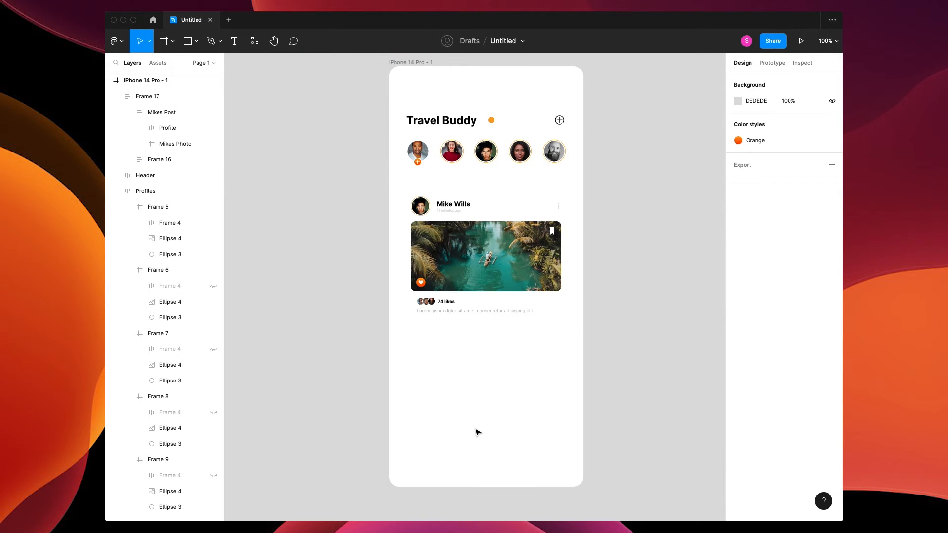
{"action": "left_click", "coordinate": [475, 302]}
{"action": "double_click", "coordinate": [160, 160]}
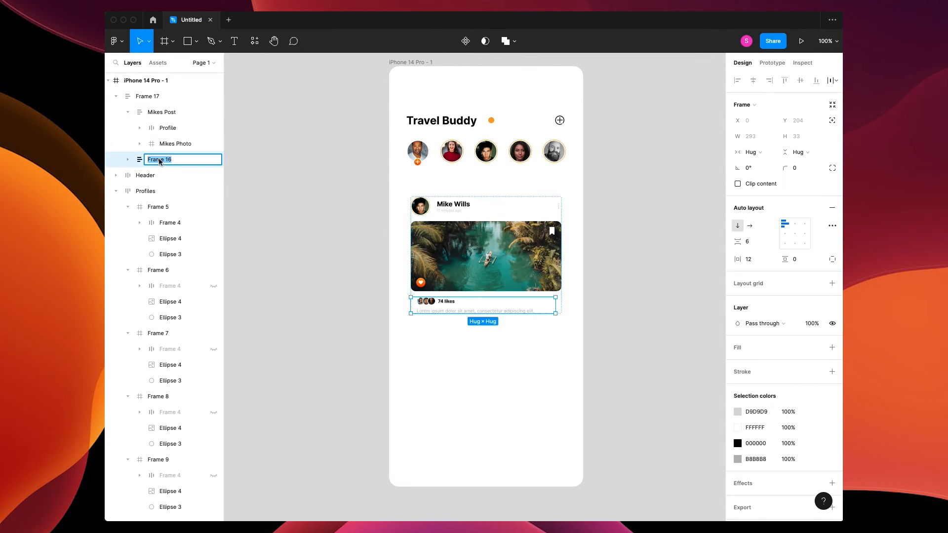
{"action": "type", "text": "Likes"}
{"action": "key", "text": "Return"}
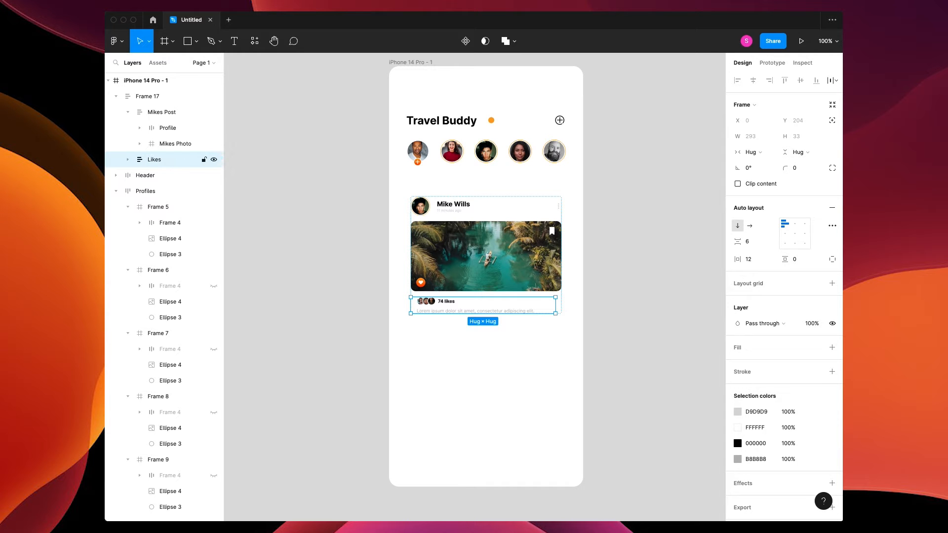
{"action": "left_click", "coordinate": [127, 112]}
{"action": "left_click_drag", "start_coordinate": [144, 121], "coordinate": [172, 153]}
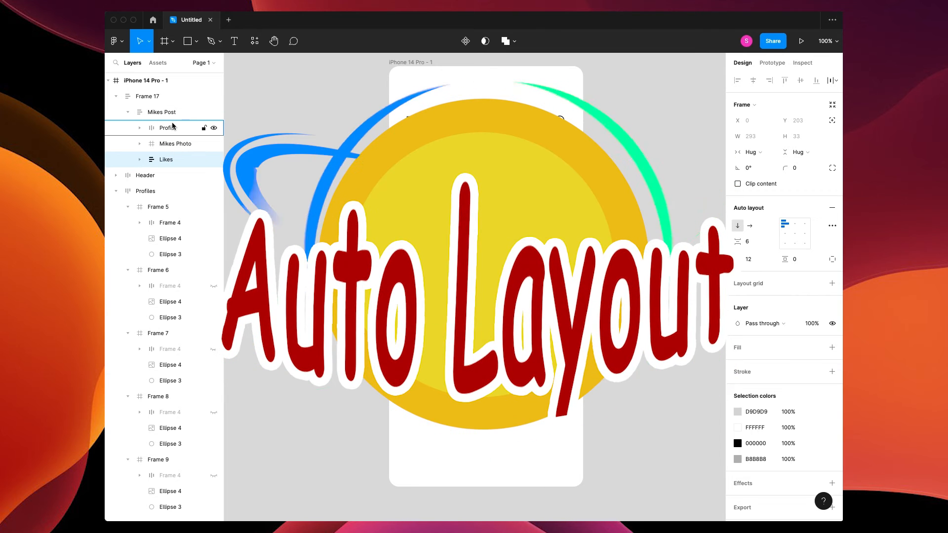
{"action": "left_click", "coordinate": [172, 144]}
{"action": "mouse_move", "coordinate": [165, 159]}
{"action": "left_mouse_down"}
{"action": "mouse_move", "coordinate": [171, 141]}
{"action": "mouse_move", "coordinate": [172, 168]}
{"action": "left_mouse_up"}
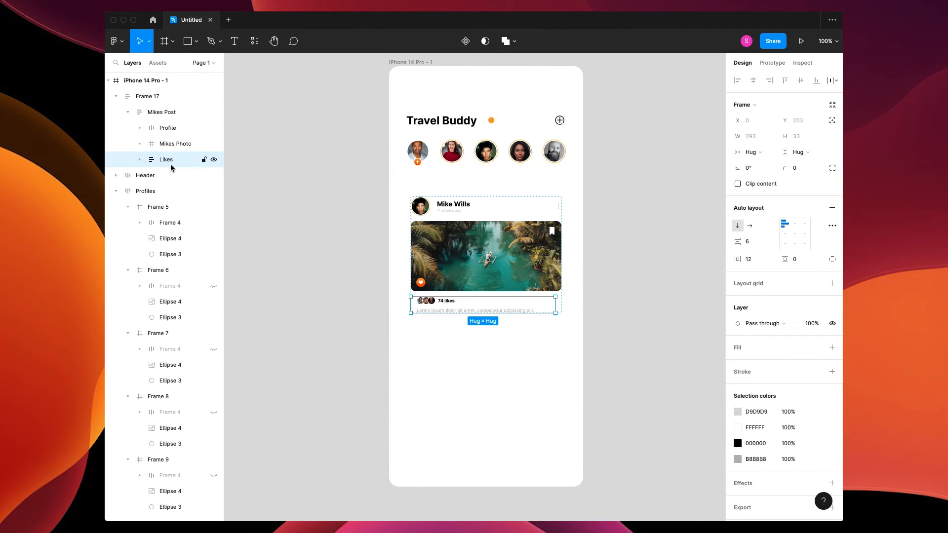
{"action": "left_click", "coordinate": [472, 388]}
Step: Run the Iconduck plugin, search it for "home" and insert an outlined house icon
{"action": "left_click", "coordinate": [490, 286]}
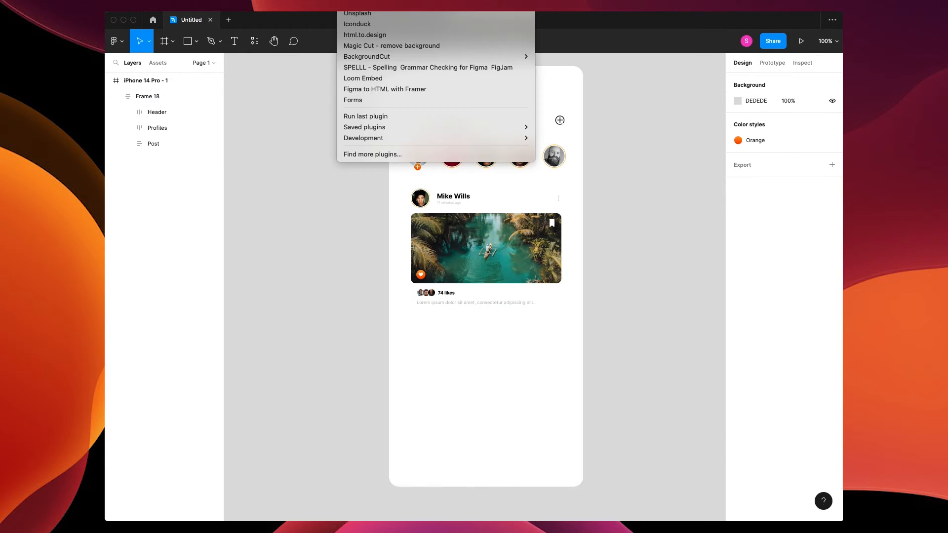
{"action": "left_click", "coordinate": [375, 24]}
{"action": "left_click", "coordinate": [648, 112]}
{"action": "type", "text": "home"}
{"action": "key", "text": "Return"}
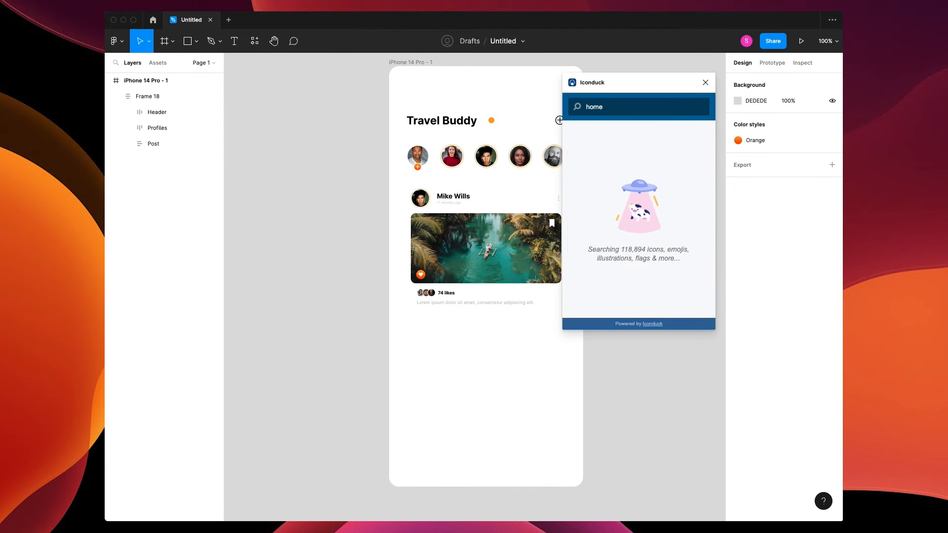
{"action": "left_click", "coordinate": [620, 205]}
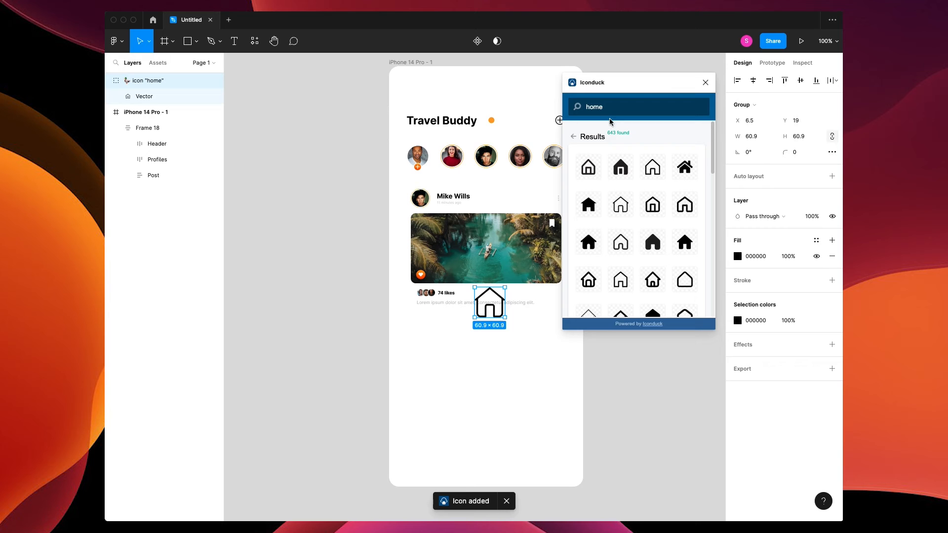
Step: Search Iconduck for "search" and "chat", inserting an outlined magnifier icon and a round chat bubble icon with text lines
{"action": "type", "text": "search"}
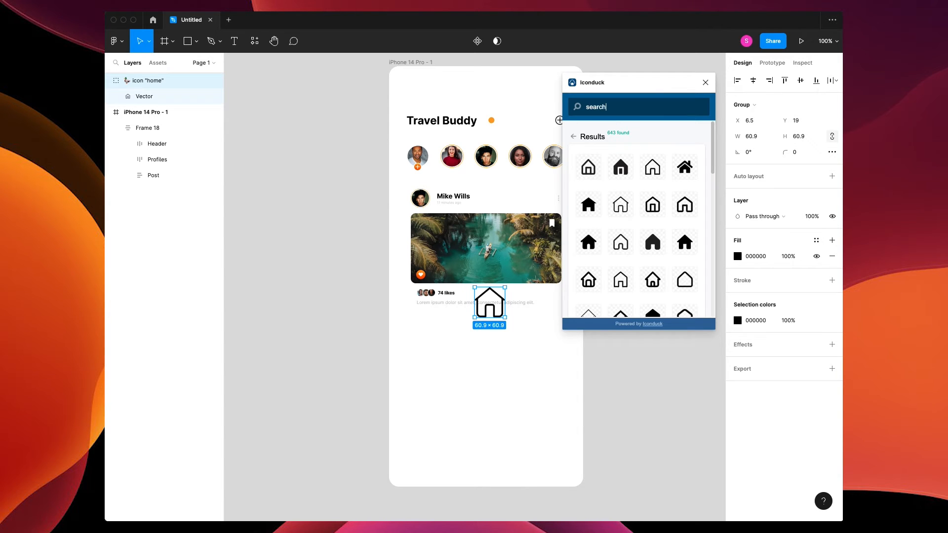
{"action": "key", "text": "Return"}
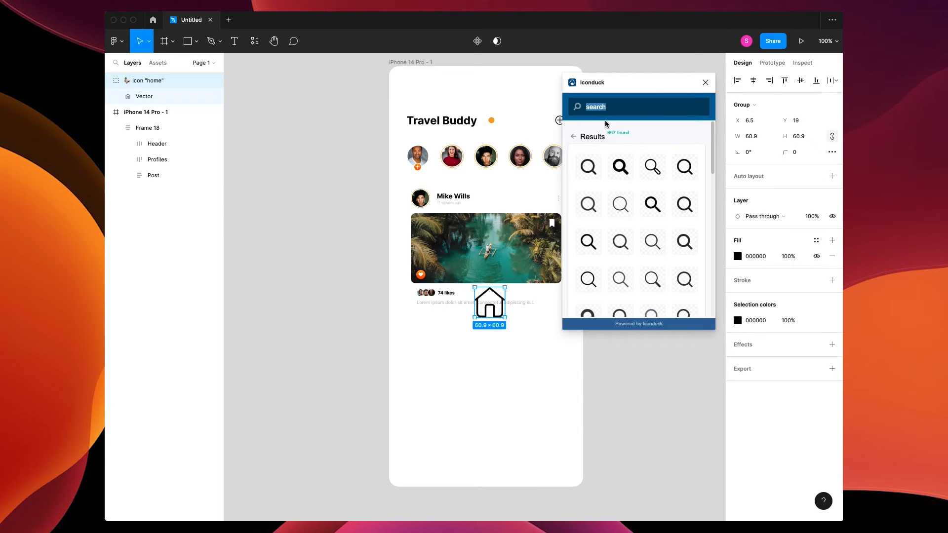
{"action": "left_click", "coordinate": [684, 177]}
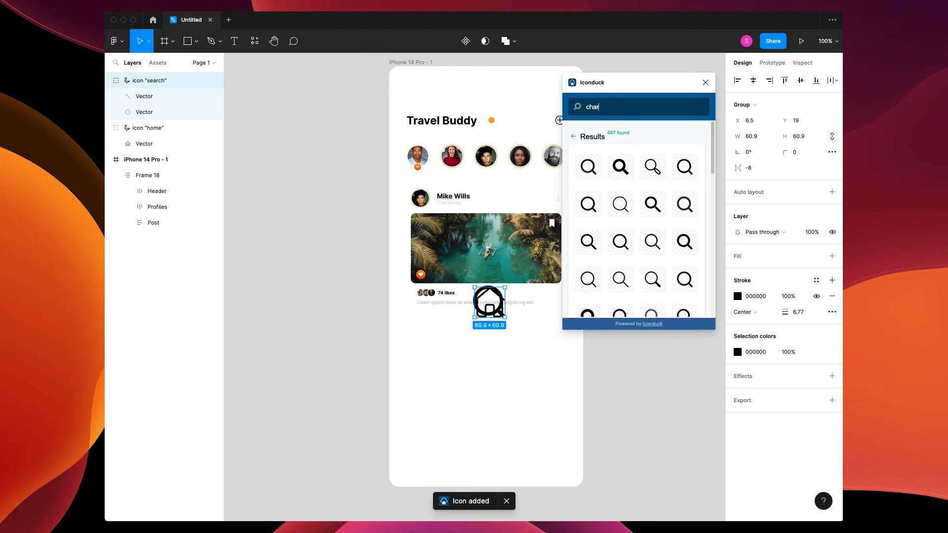
{"action": "key", "text": "Return"}
{"action": "left_click", "coordinate": [623, 168]}
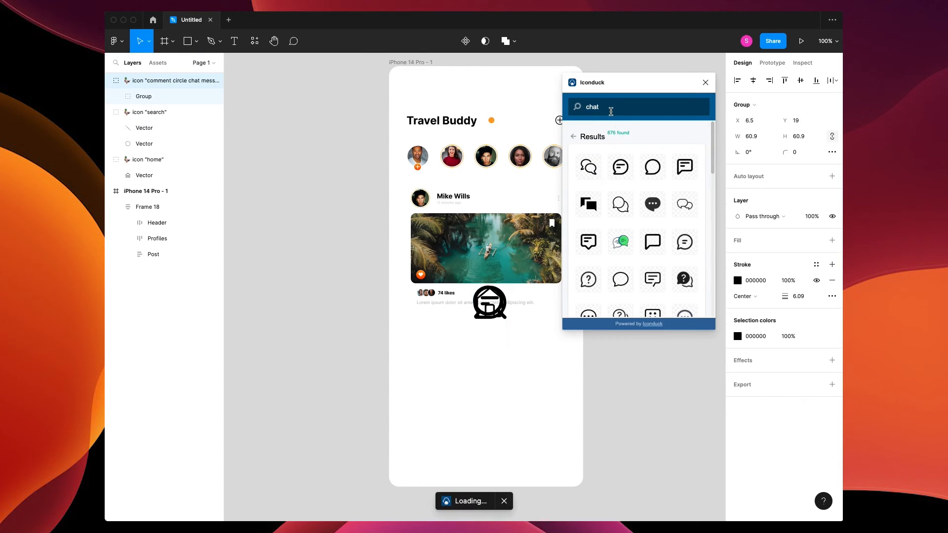
Step: Search Iconduck for "profile", insert the outlined user account icon and close the plugin
{"action": "type", "text": "profile"}
{"action": "key", "text": "Return"}
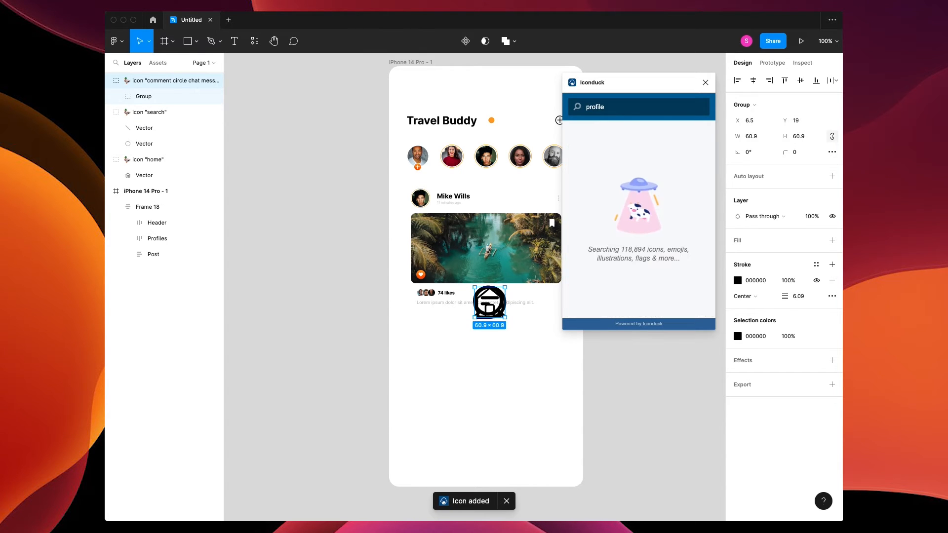
{"action": "left_click", "coordinate": [588, 166]}
{"action": "left_click", "coordinate": [705, 83]}
Step: Move the four stacked icons into the empty area below the post and arrange them in a horizontal auto layout
{"action": "left_click_drag", "start_coordinate": [528, 336], "coordinate": [493, 406]}
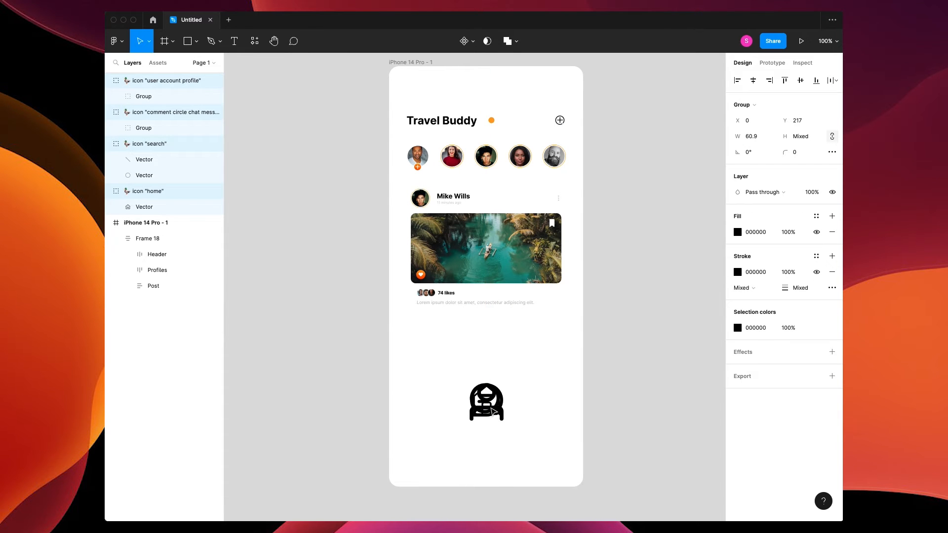
{"action": "key", "text": "shift+a"}
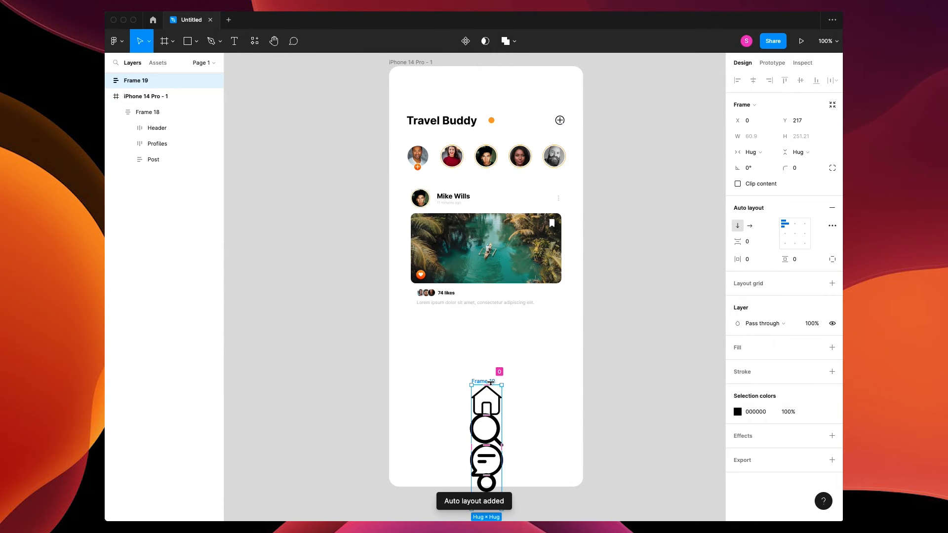
{"action": "left_click_drag", "start_coordinate": [490, 383], "coordinate": [475, 337]}
{"action": "left_click", "coordinate": [750, 226]}
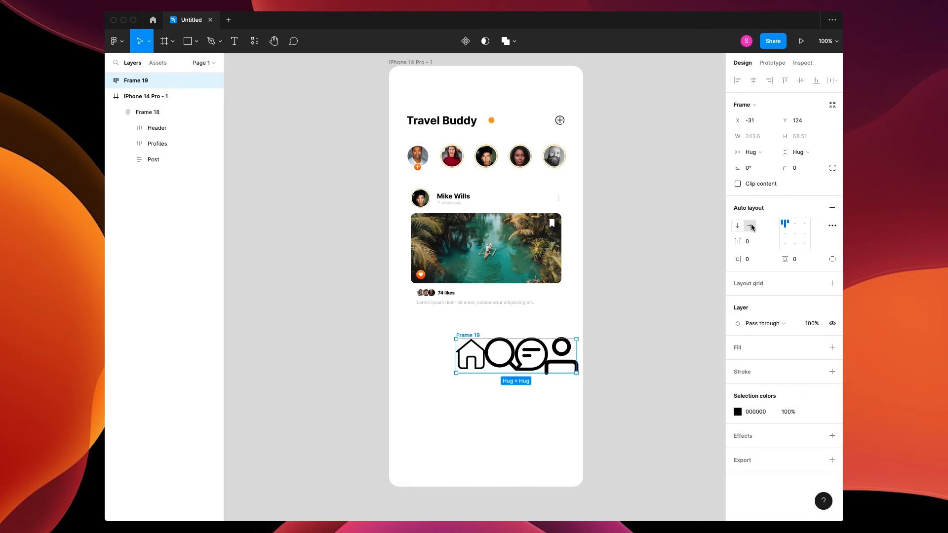
Step: Scale the icon row down to about 108 wide, set its item spacing to 22 and reposition it below the post
{"action": "left_click_drag", "start_coordinate": [575, 336], "coordinate": [501, 356]}
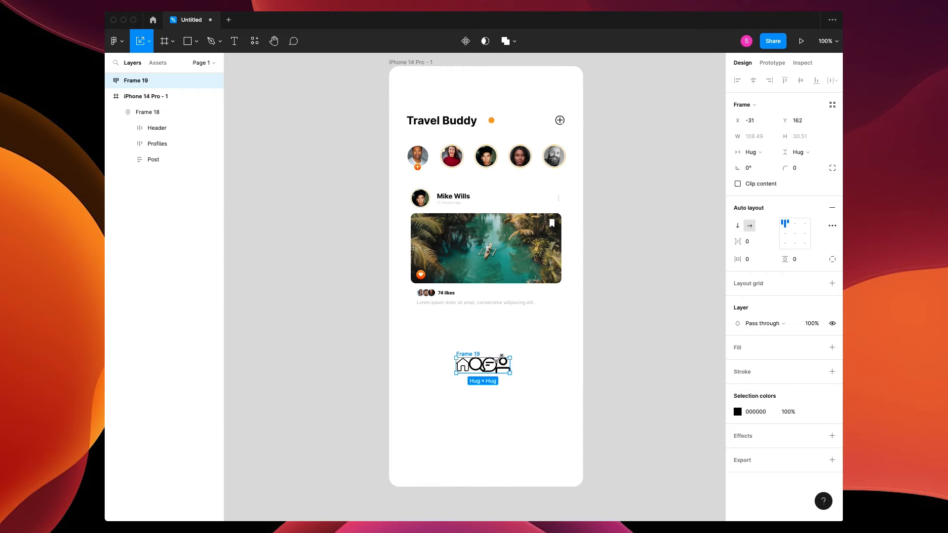
{"action": "left_click_drag", "start_coordinate": [738, 242], "coordinate": [750, 244]}
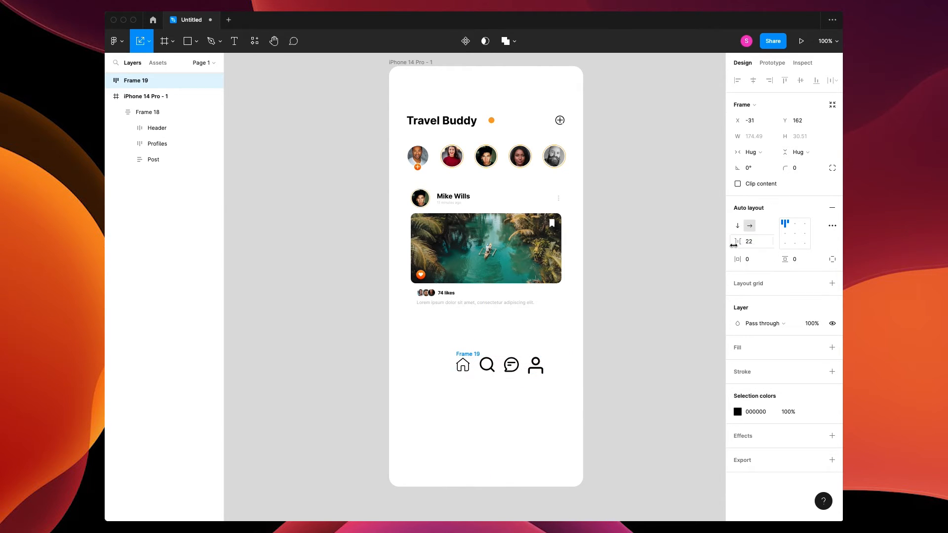
{"action": "left_click", "coordinate": [558, 351]}
{"action": "key", "text": "plus"}
{"action": "scroll", "coordinate": [561, 385], "scroll_direction": "down", "scroll_amount": 5}
{"action": "left_click_drag", "start_coordinate": [430, 298], "coordinate": [404, 311]}
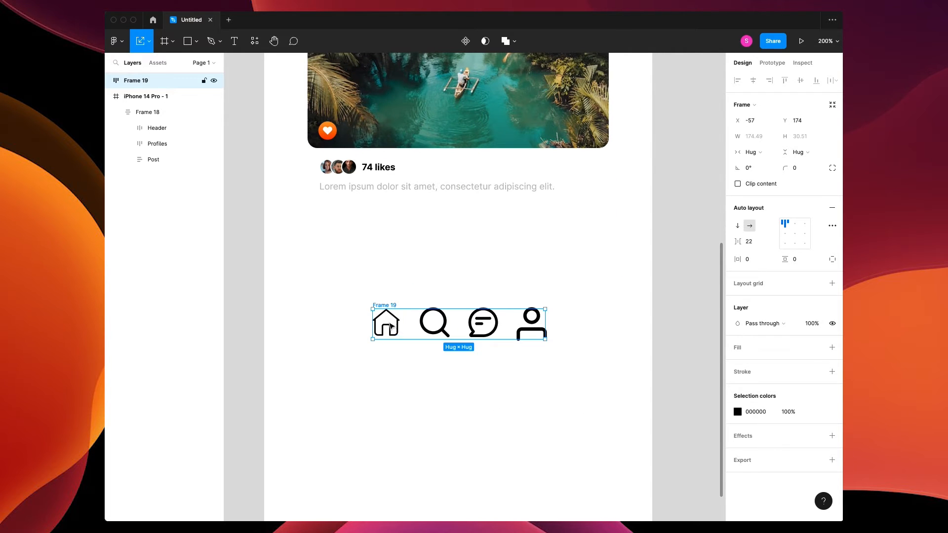
Step: Move the home vector out of its imported icon group, directly into the icon row frame
{"action": "left_click", "coordinate": [109, 81]}
{"action": "left_click_drag", "start_coordinate": [163, 112], "coordinate": [157, 92]}
{"action": "left_click", "coordinate": [169, 128]}
{"action": "left_click", "coordinate": [168, 143], "text": "shift"}
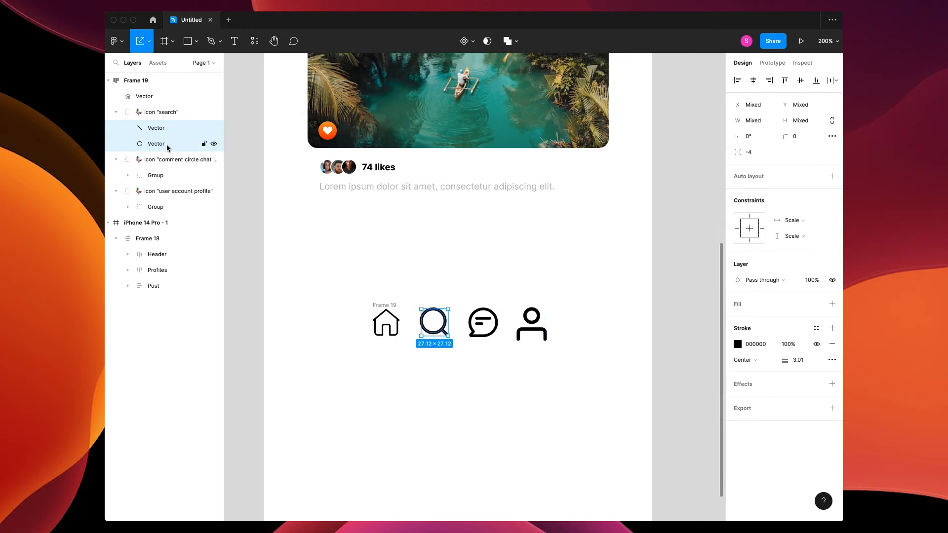
{"action": "left_click_drag", "start_coordinate": [165, 129], "coordinate": [157, 107]}
{"action": "key", "text": "ctrl+z"}
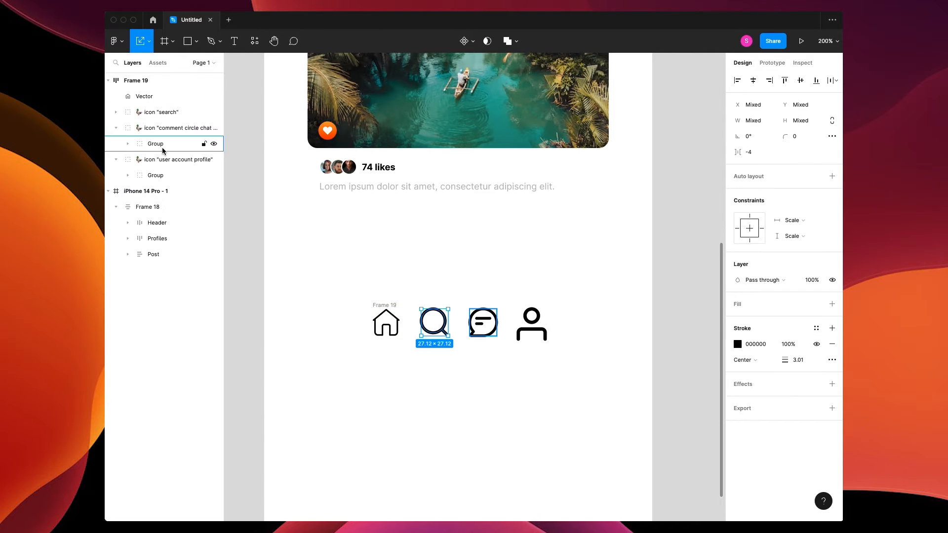
Step: Group the search icon's two vectors and move that group out of its imported wrapper, directly into the icon row frame
{"action": "left_click", "coordinate": [154, 144]}
{"action": "left_click", "coordinate": [125, 114]}
{"action": "left_click", "coordinate": [116, 112]}
{"action": "left_click", "coordinate": [159, 129]}
{"action": "left_click", "coordinate": [164, 142], "text": "shift"}
{"action": "key", "text": "super+g"}
{"action": "left_click_drag", "start_coordinate": [154, 129], "coordinate": [148, 103]}
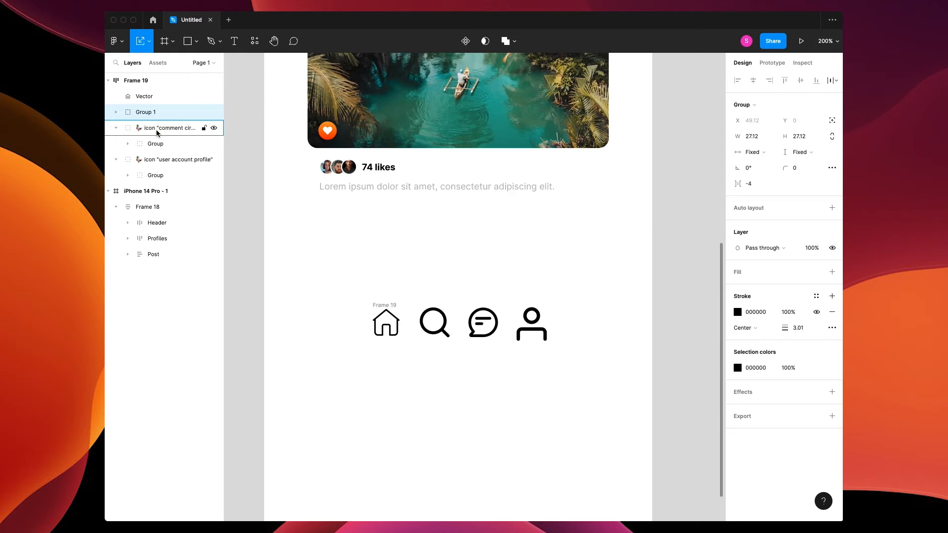
Step: Move the chat and profile groups out of their imported icon wrappers, directly into the icon row frame
{"action": "left_click", "coordinate": [155, 144]}
{"action": "left_click_drag", "start_coordinate": [155, 143], "coordinate": [149, 120]}
{"action": "left_click_drag", "start_coordinate": [160, 163], "coordinate": [149, 138]}
Step: Set the stroke weight of the search, chat and profile icons to 2
{"action": "left_click", "coordinate": [155, 116]}
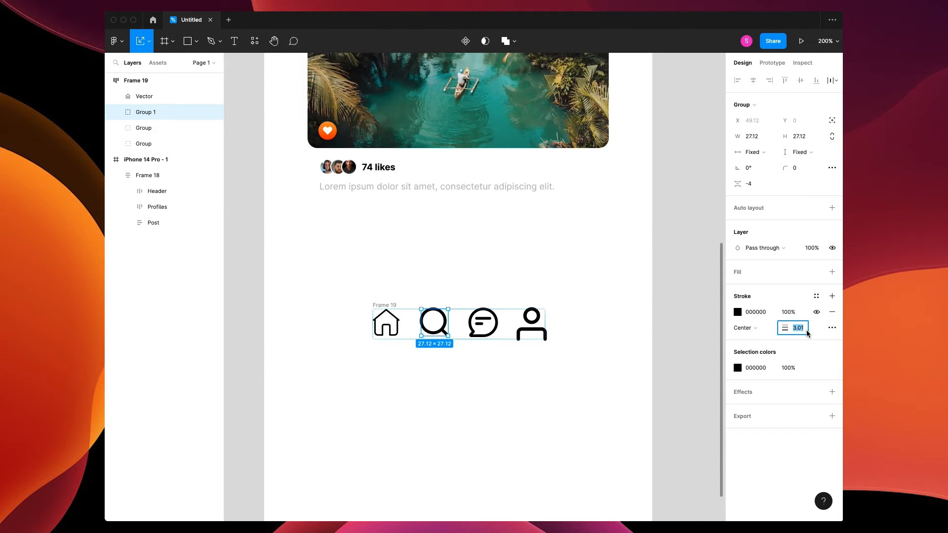
{"action": "type", "text": "2"}
{"action": "key", "text": "Tab"}
{"action": "left_click", "coordinate": [487, 331]}
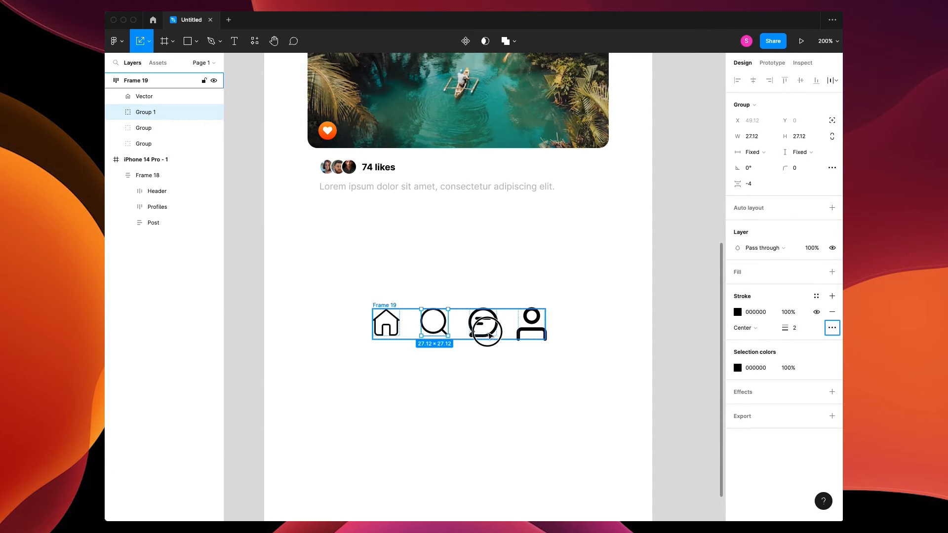
{"action": "left_click", "coordinate": [155, 131]}
{"action": "type", "text": "2"}
{"action": "key", "text": "Tab"}
{"action": "left_click", "coordinate": [525, 331]}
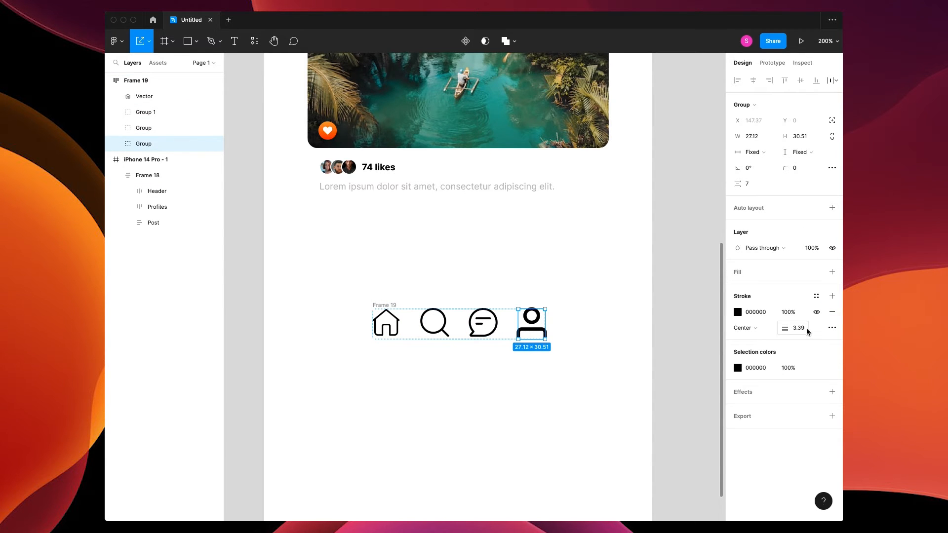
{"action": "type", "text": "2"}
{"action": "key", "text": "Tab"}
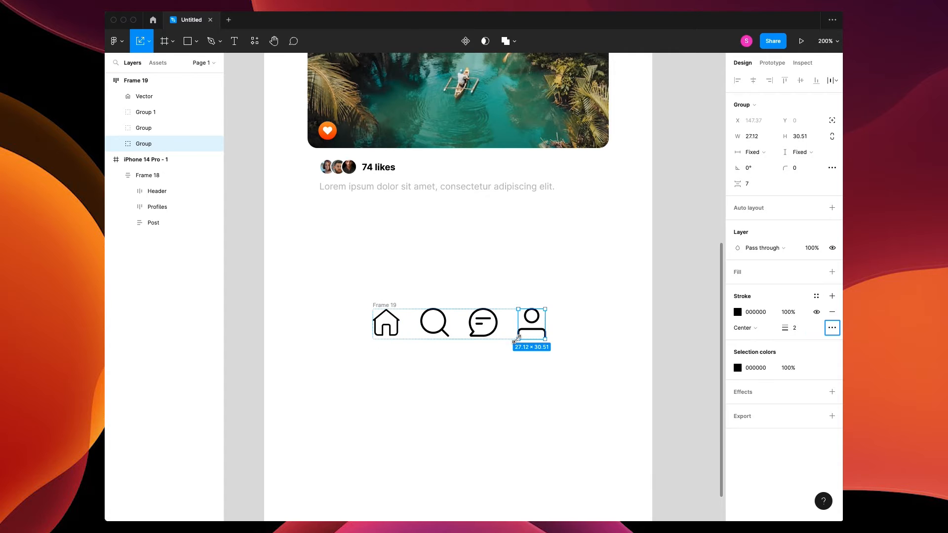
Step: Set the stroke weight of the search, chat and profile icons to 1.5
{"action": "left_click", "coordinate": [448, 334]}
{"action": "type", "text": "1"}
{"action": "key", "text": "Tab"}
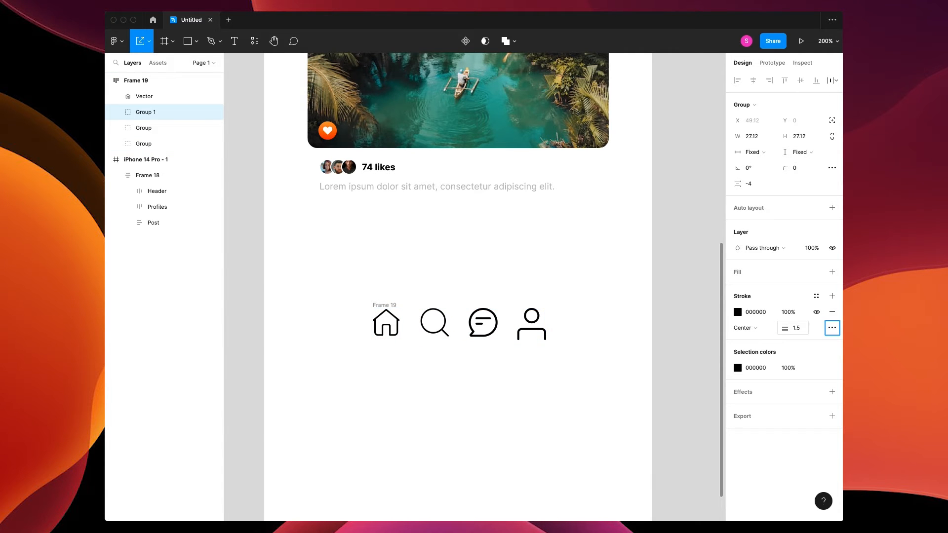
{"action": "left_click", "coordinate": [148, 128]}
{"action": "type", "text": "1.5"}
{"action": "key", "text": "Tab"}
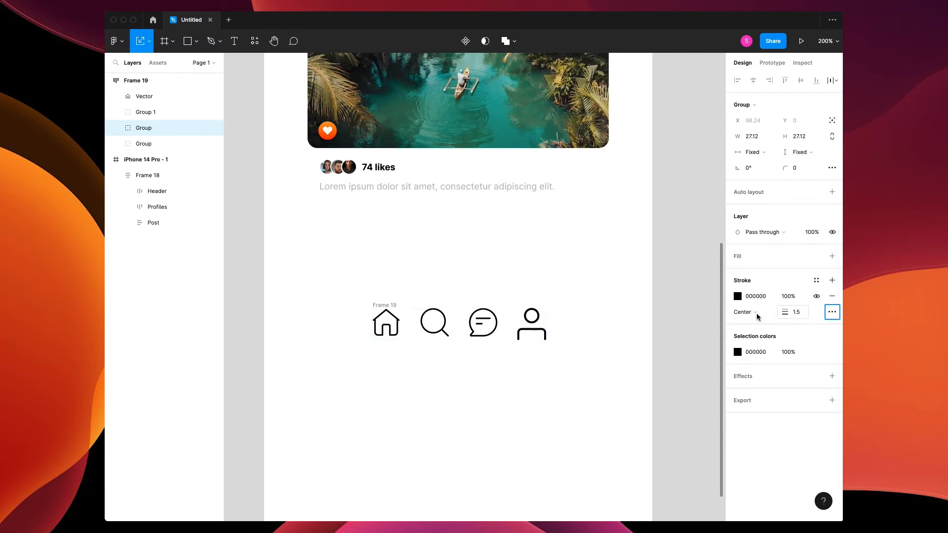
{"action": "left_click", "coordinate": [542, 334]}
{"action": "type", "text": "1.5"}
{"action": "key", "text": "Tab"}
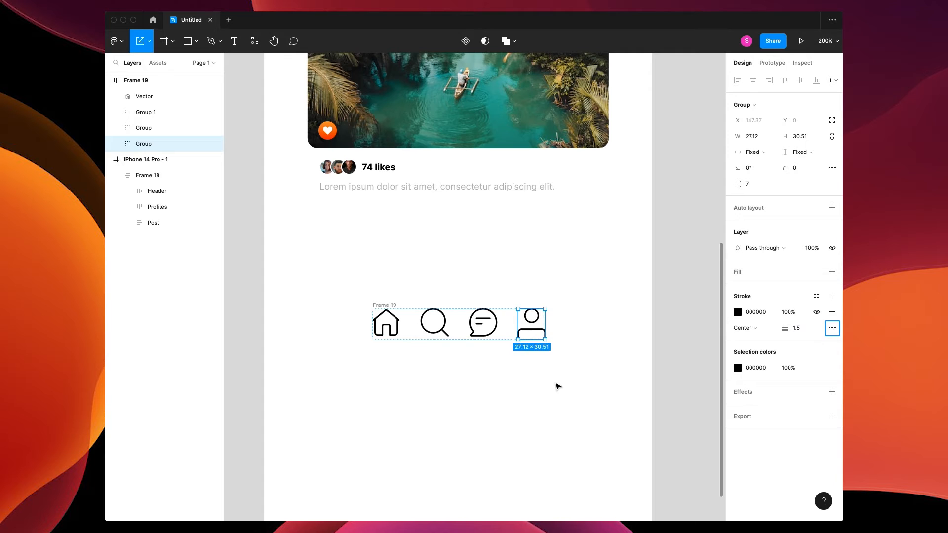
{"action": "left_click", "coordinate": [557, 387]}
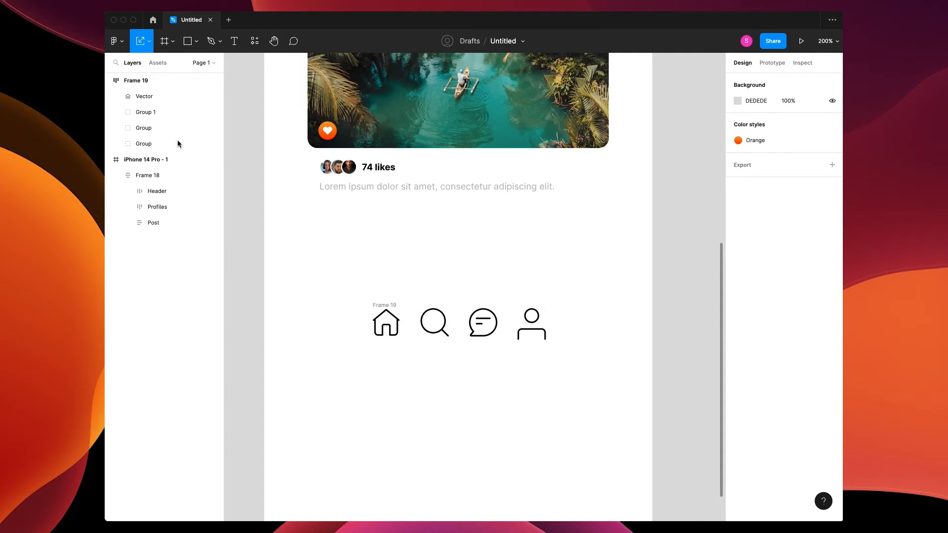
Step: Flatten the search, chat and profile groups each into a single vector
{"action": "left_click", "coordinate": [156, 112]}
{"action": "key", "text": "super+e"}
{"action": "left_click", "coordinate": [158, 129]}
{"action": "key", "text": "super+e"}
{"action": "left_click", "coordinate": [159, 143]}
{"action": "key", "text": "super+e"}
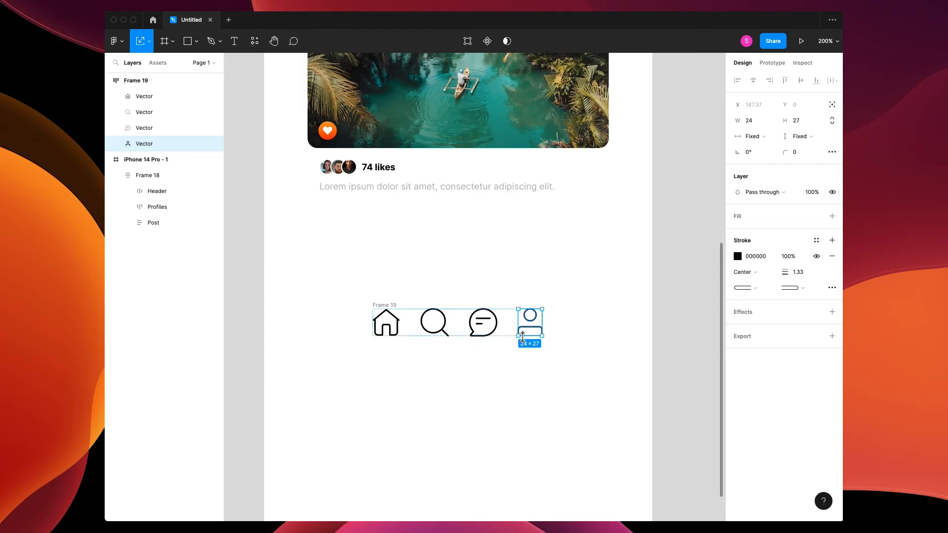
{"action": "left_click", "coordinate": [537, 373]}
Step: Pair home with search and chat with profile in two horizontal auto layout frames, and colour all four icons 9B9B9B
{"action": "left_click", "coordinate": [131, 102]}
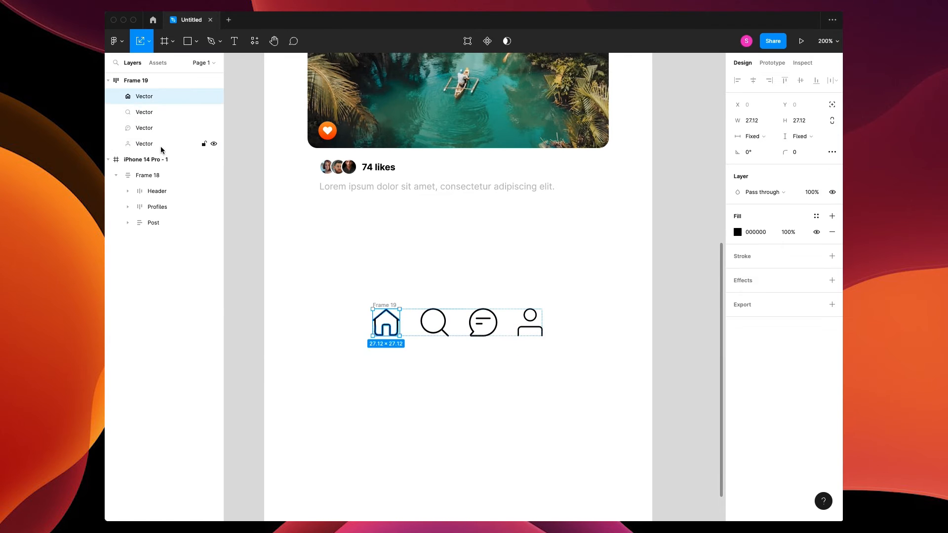
{"action": "left_click", "coordinate": [161, 148], "text": "shift"}
{"action": "left_click", "coordinate": [737, 272]}
{"action": "left_click_drag", "start_coordinate": [610, 343], "coordinate": [591, 325]}
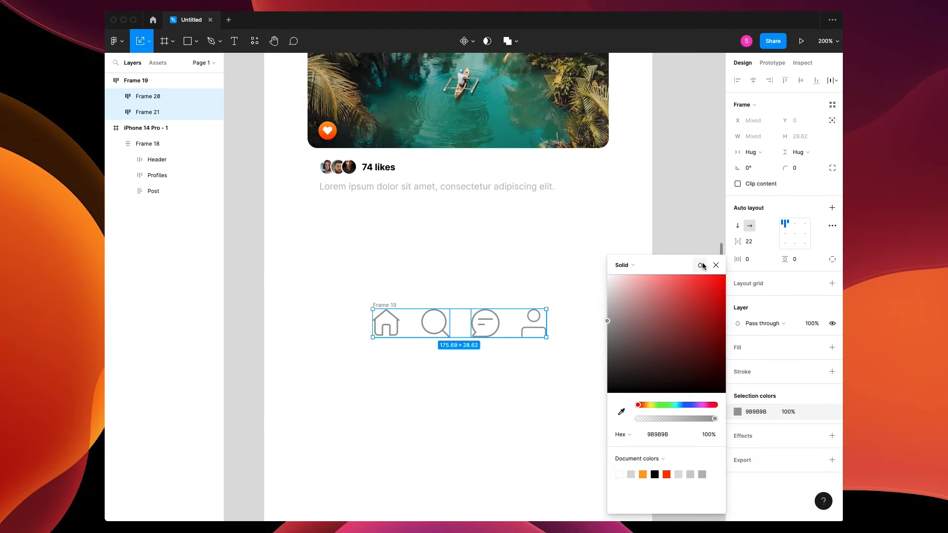
{"action": "left_click", "coordinate": [716, 265]}
{"action": "left_click", "coordinate": [588, 376]}
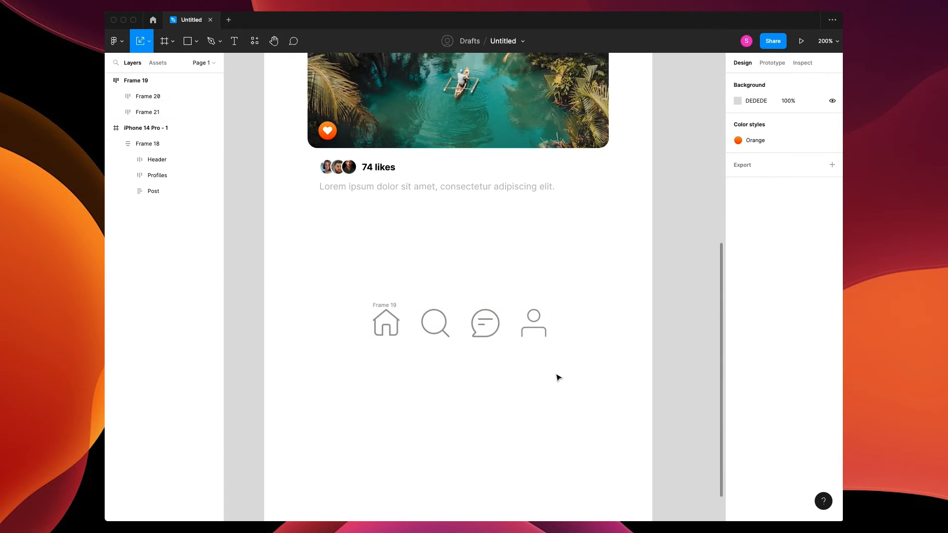
Step: Set the spacing between the two icon pairs to 90 and move the row near the phone screen's lower edge
{"action": "left_click", "coordinate": [459, 324]}
{"action": "left_click_drag", "start_coordinate": [737, 242], "coordinate": [800, 245]}
{"action": "left_click", "coordinate": [533, 290]}
{"action": "scroll", "coordinate": [523, 262], "scroll_direction": "down", "scroll_amount": 3}
{"action": "left_click_drag", "start_coordinate": [508, 230], "coordinate": [472, 408]}
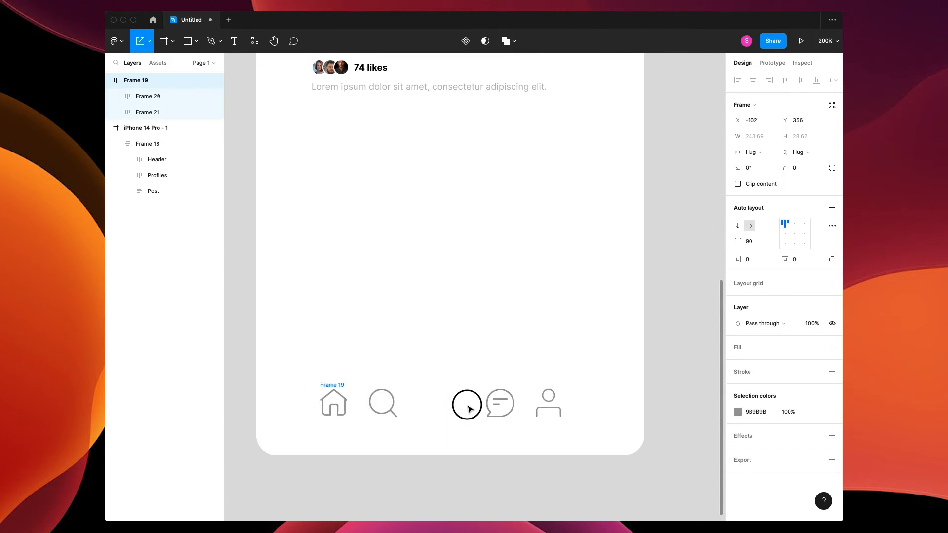
Step: Rename the icon row frame icons and nest it inside the iPhone 14 Pro - 1 frame
{"action": "double_click", "coordinate": [140, 82]}
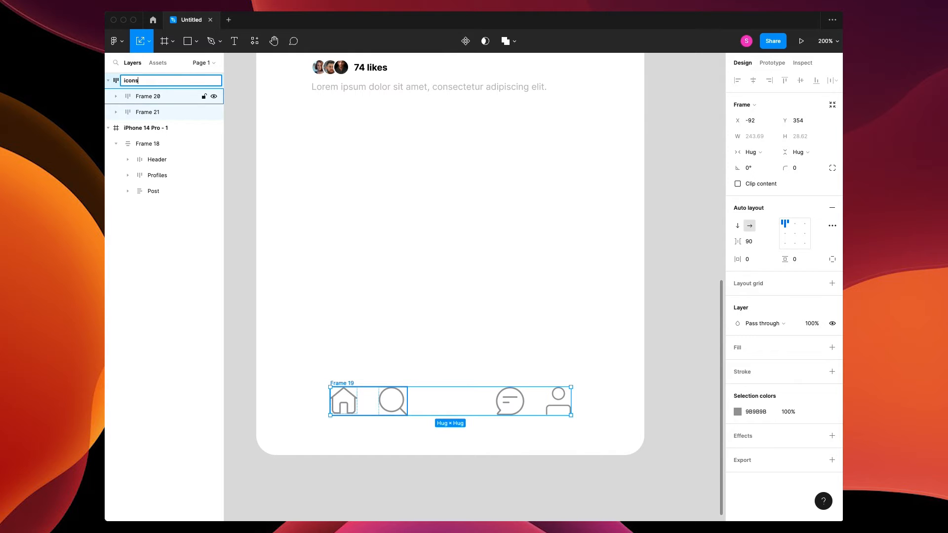
{"action": "key", "text": "Return"}
{"action": "left_click_drag", "start_coordinate": [146, 80], "coordinate": [148, 101]}
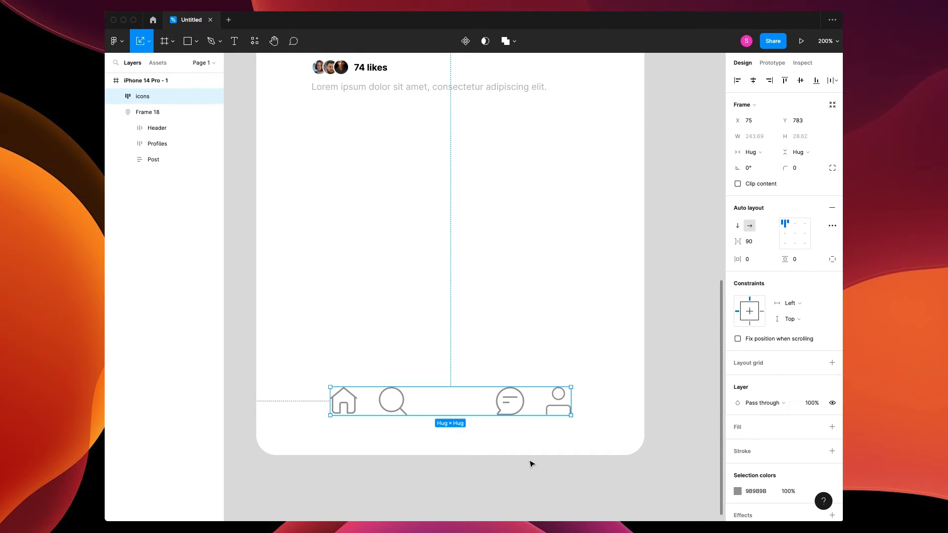
Step: Widen the item spacing inside both icon pair frames and centre the icons row horizontally in the phone frame
{"action": "left_click", "coordinate": [120, 96]}
{"action": "left_click", "coordinate": [158, 112]}
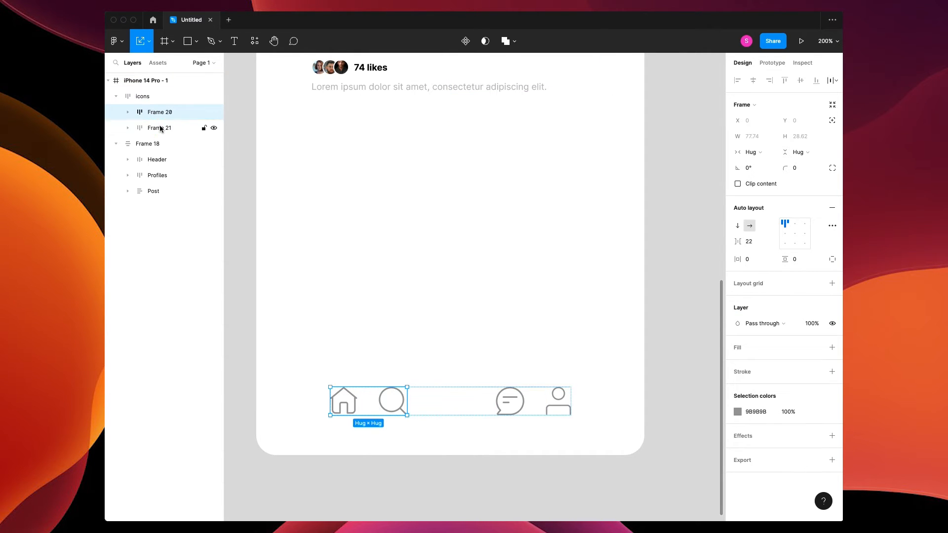
{"action": "left_click", "coordinate": [157, 128], "text": "shift"}
{"action": "left_click_drag", "start_coordinate": [737, 241], "coordinate": [749, 241]}
{"action": "key", "text": "shift+Return"}
{"action": "key", "text": "alt+h"}
Step: Scale the icons row down slightly, widen the spacing within both pairs further and centre the row horizontally again
{"action": "left_click_drag", "start_coordinate": [589, 387], "coordinate": [542, 401]}
{"action": "key", "text": "Return"}
{"action": "left_click_drag", "start_coordinate": [737, 242], "coordinate": [747, 241]}
{"action": "key", "text": "shift+Return"}
{"action": "key", "text": "alt+h"}
Step: Shift the icons row sideways to the horizontal centre of the phone screen's lower edge and clear the selection
{"action": "key", "text": "Return"}
{"action": "left_click", "coordinate": [457, 497]}
{"action": "left_click_drag", "start_coordinate": [468, 403], "coordinate": [450, 403]}
{"action": "left_click", "coordinate": [683, 280]}
{"action": "left_click", "coordinate": [483, 408]}
{"action": "left_click", "coordinate": [453, 337]}
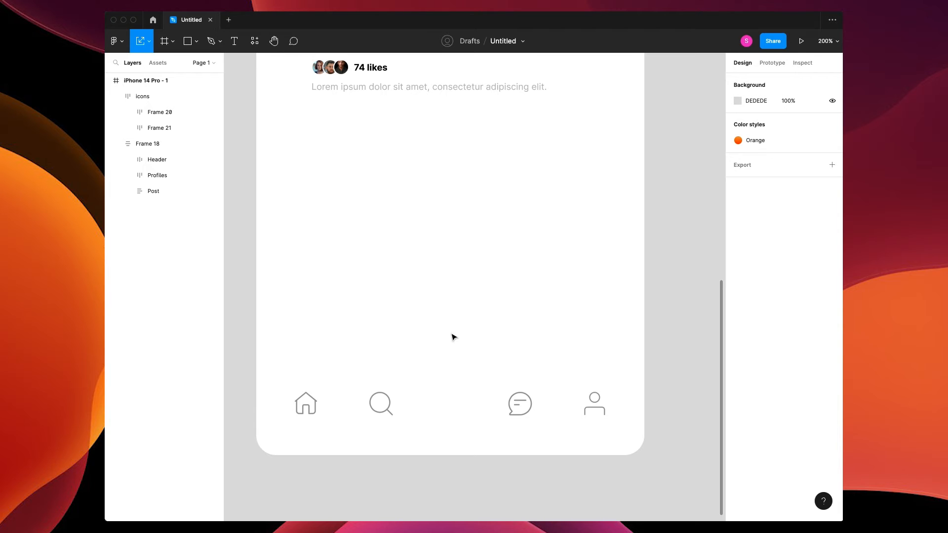
Step: Draw a 393 × 79 rectangle across the phone frame's lower edge, order the icons row above it and shift the row slightly down
{"action": "key", "text": "r"}
{"action": "left_click_drag", "start_coordinate": [255, 377], "coordinate": [644, 454]}
{"action": "left_click_drag", "start_coordinate": [157, 111], "coordinate": [158, 93]}
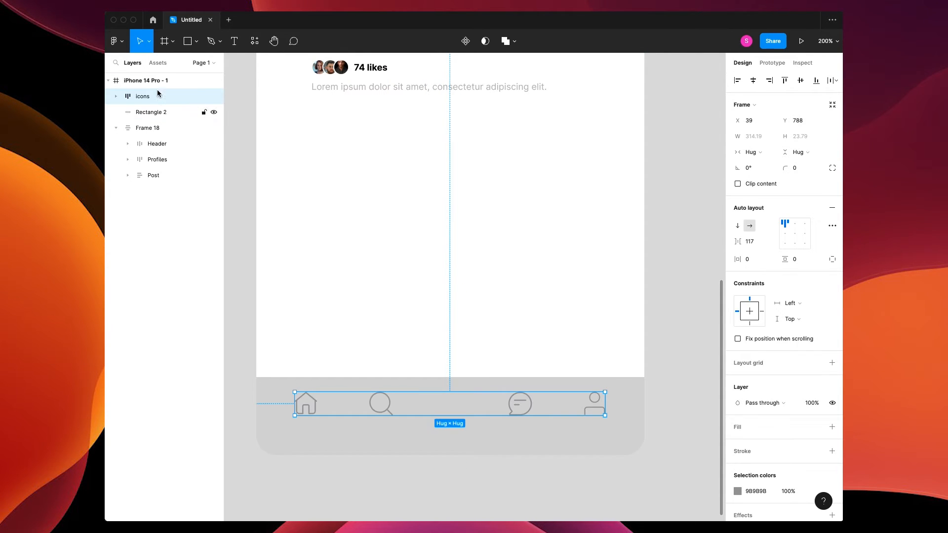
{"action": "left_click", "coordinate": [490, 400]}
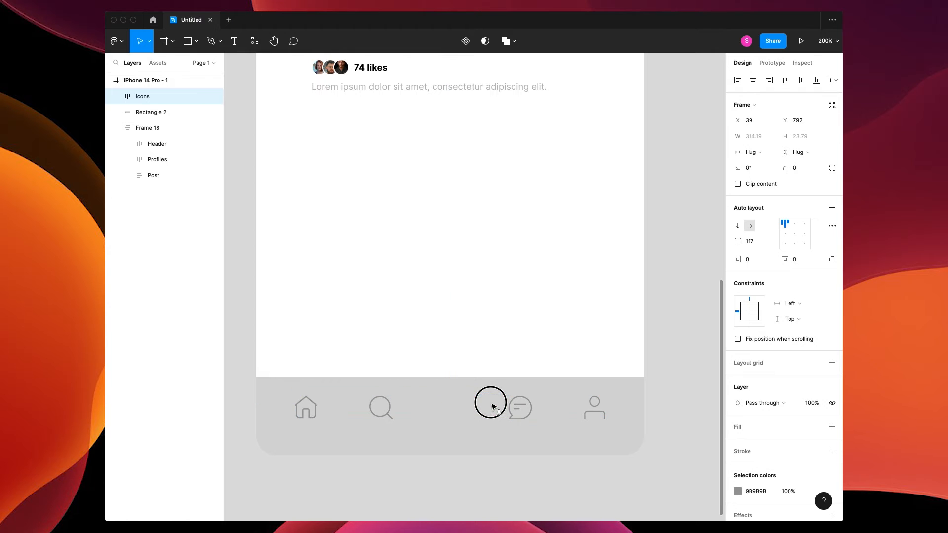
Step: Draw a circle about 72 px wide centred on the rectangle's upper edge and unite the two shapes
{"action": "left_click", "coordinate": [476, 383]}
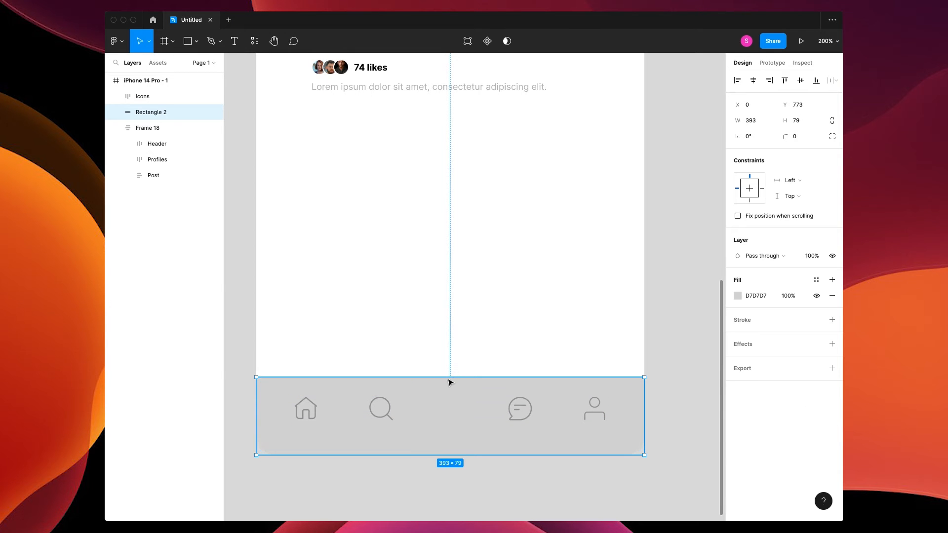
{"action": "key", "text": "o"}
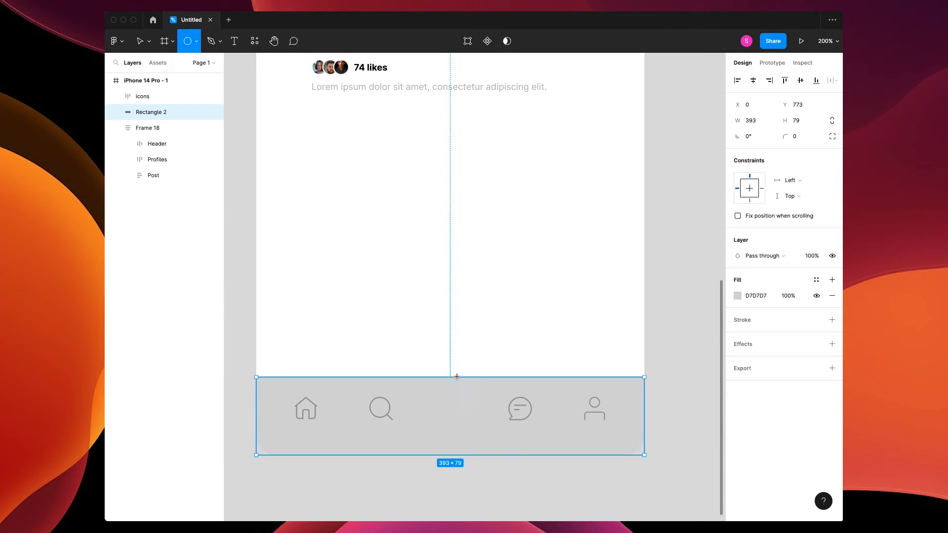
{"action": "left_click_drag", "start_coordinate": [450, 376], "coordinate": [484, 401]}
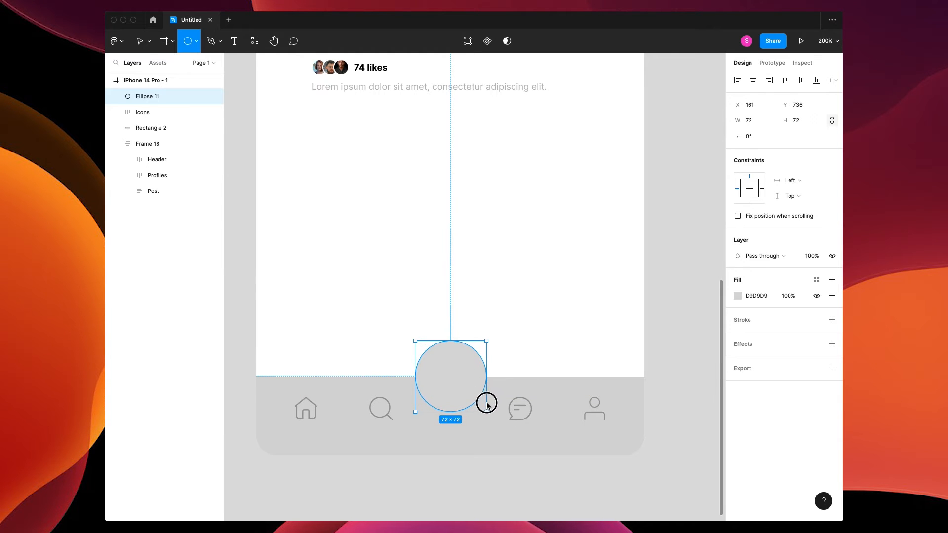
{"action": "left_click", "coordinate": [514, 383], "text": "shift"}
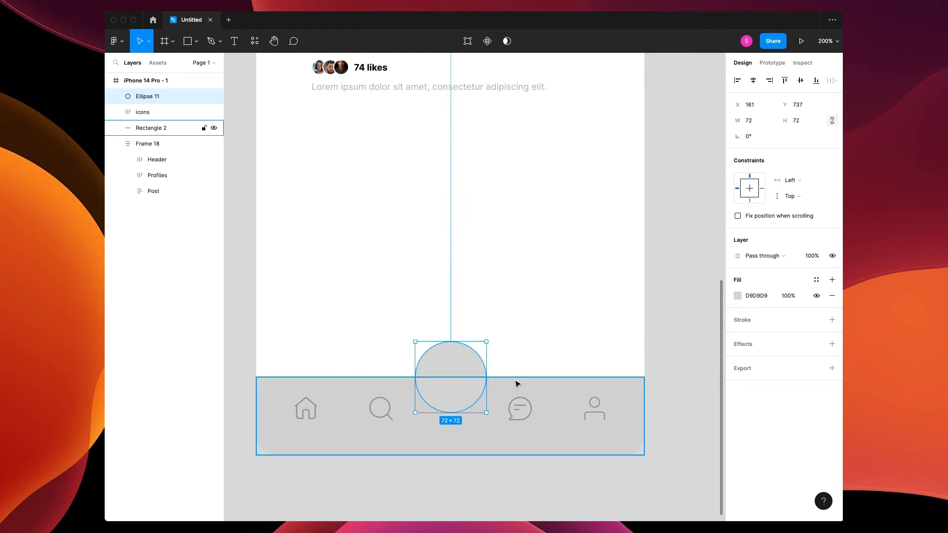
{"action": "left_click", "coordinate": [517, 41]}
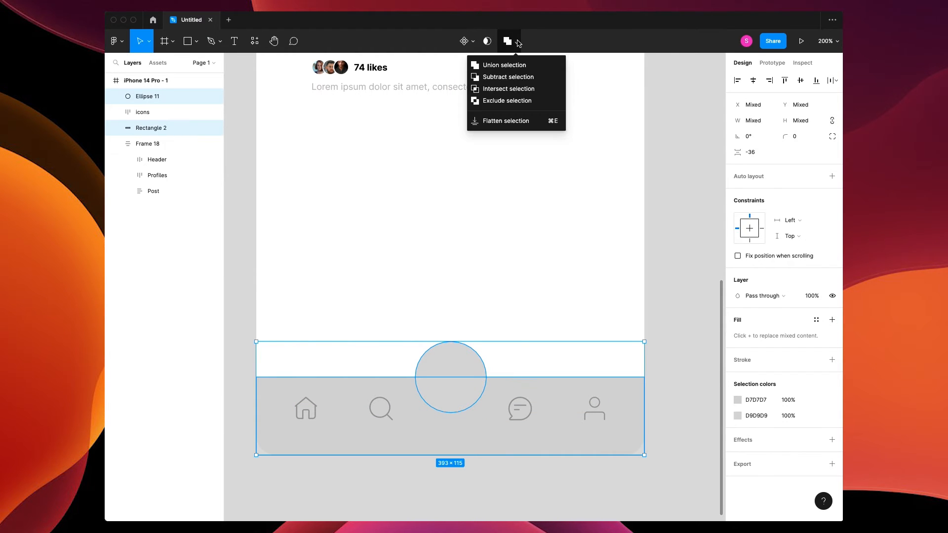
{"action": "left_click", "coordinate": [508, 65]}
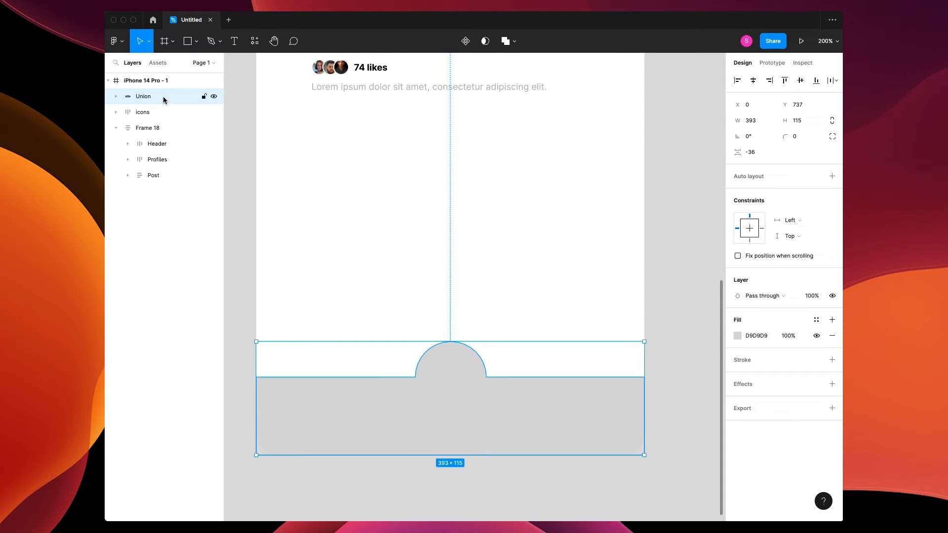
Step: Round the two points where the semicircle meets the bar into a smooth curve and flatten the united shape
{"action": "double_click", "coordinate": [449, 375]}
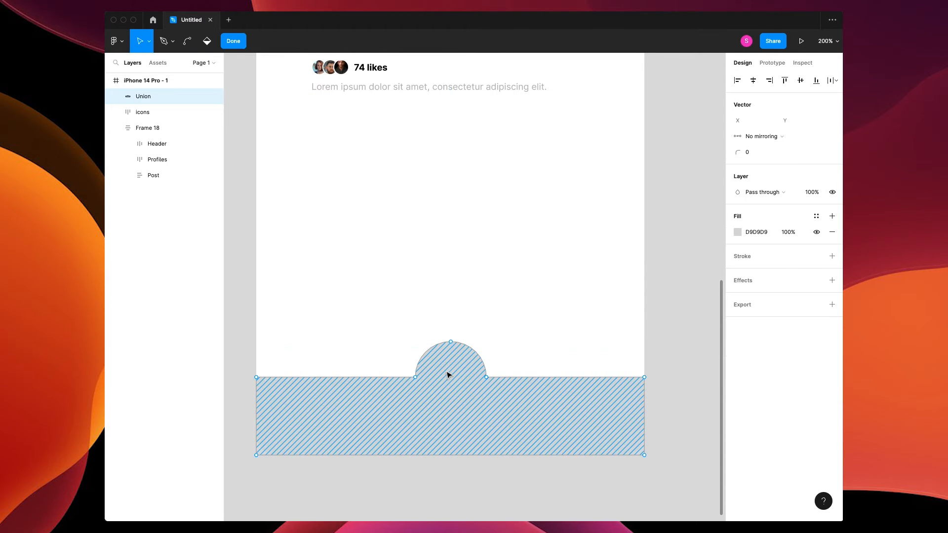
{"action": "left_click", "coordinate": [415, 377], "text": "super"}
{"action": "key", "text": "super+z"}
{"action": "left_click", "coordinate": [415, 378]}
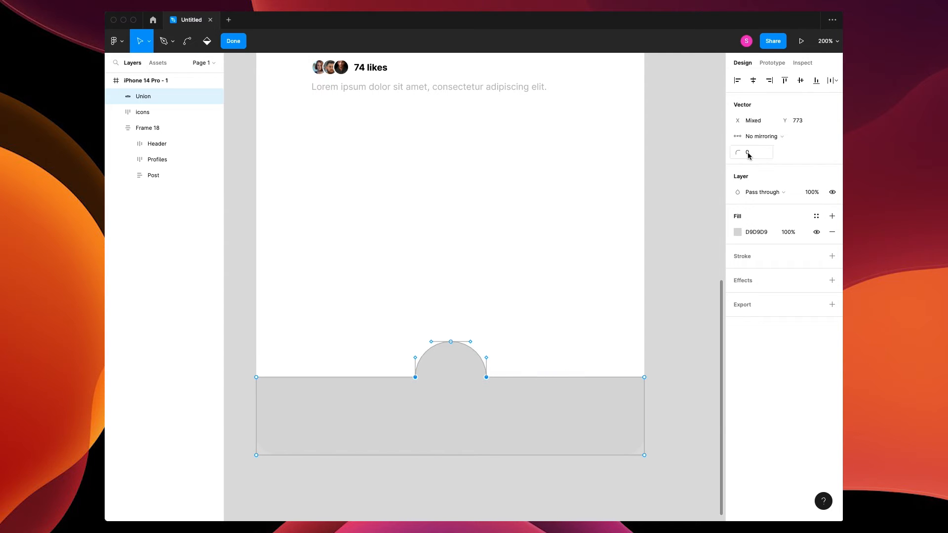
{"action": "key", "text": "Tab"}
{"action": "key", "text": "Escape"}
{"action": "key", "text": "super+e"}
Step: Order the icons row above the curved bar and set the bar's fill to FFFFFF
{"action": "left_click_drag", "start_coordinate": [148, 112], "coordinate": [136, 91]}
{"action": "left_click", "coordinate": [464, 359]}
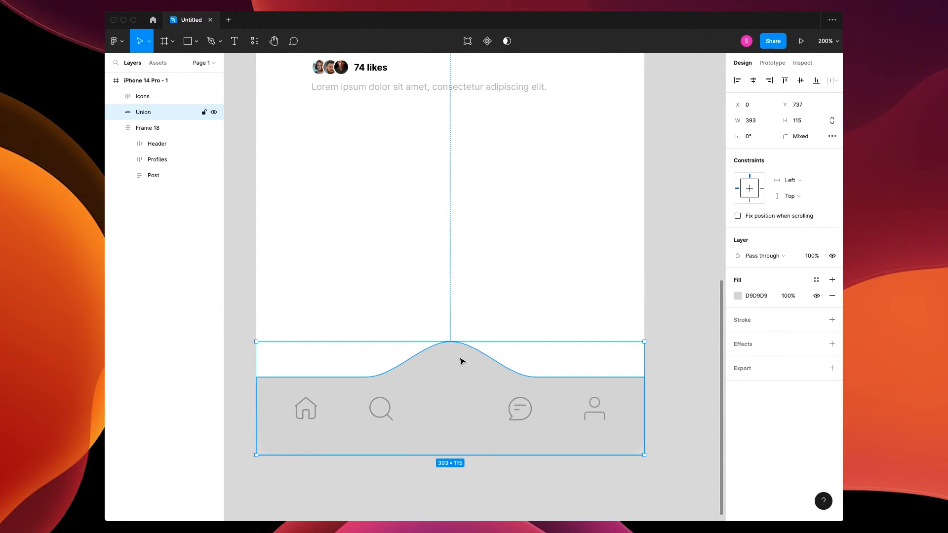
{"action": "left_click", "coordinate": [737, 295]}
{"action": "left_click_drag", "start_coordinate": [639, 296], "coordinate": [592, 262]}
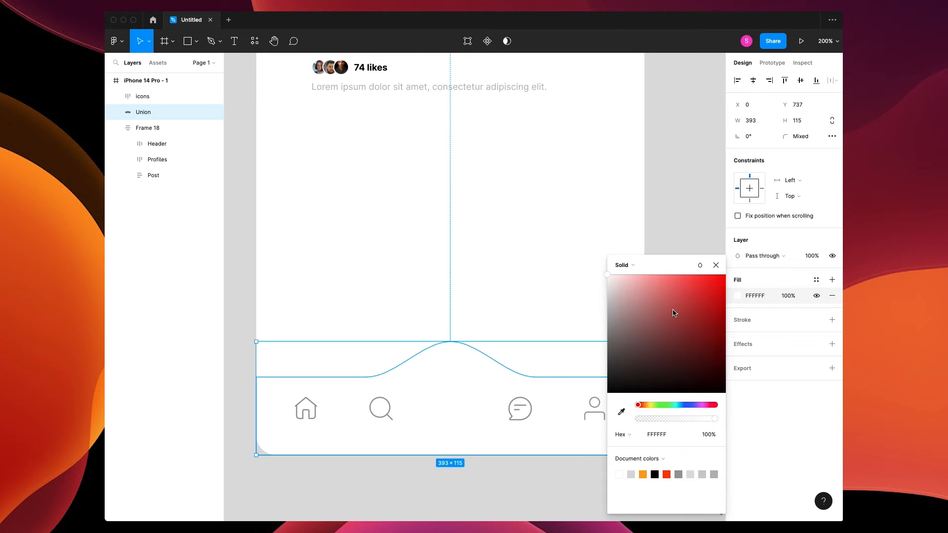
Step: Add a drop shadow to the curved bar with Y -3, blur 12 and black at 5% opacity
{"action": "left_click", "coordinate": [759, 347]}
{"action": "left_click", "coordinate": [757, 345]}
{"action": "left_click", "coordinate": [738, 360]}
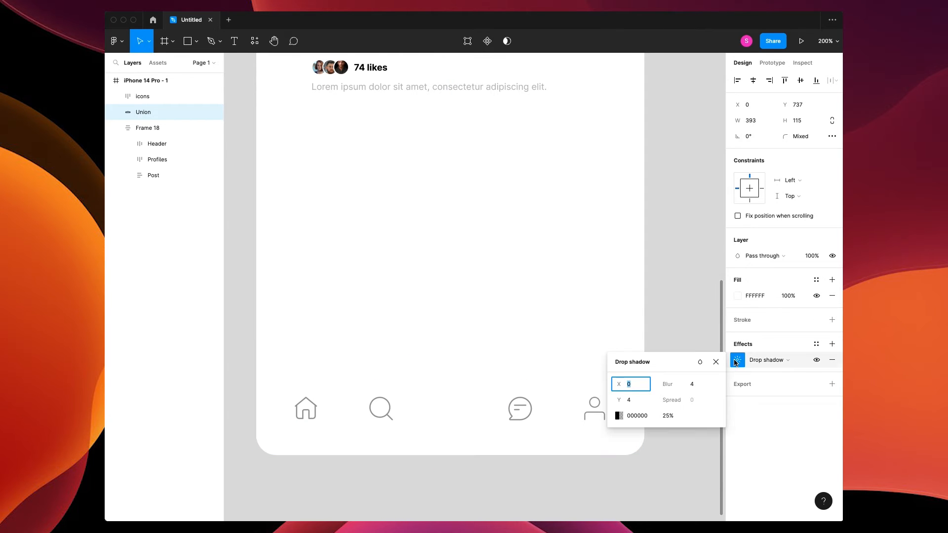
{"action": "key", "text": "Tab"}
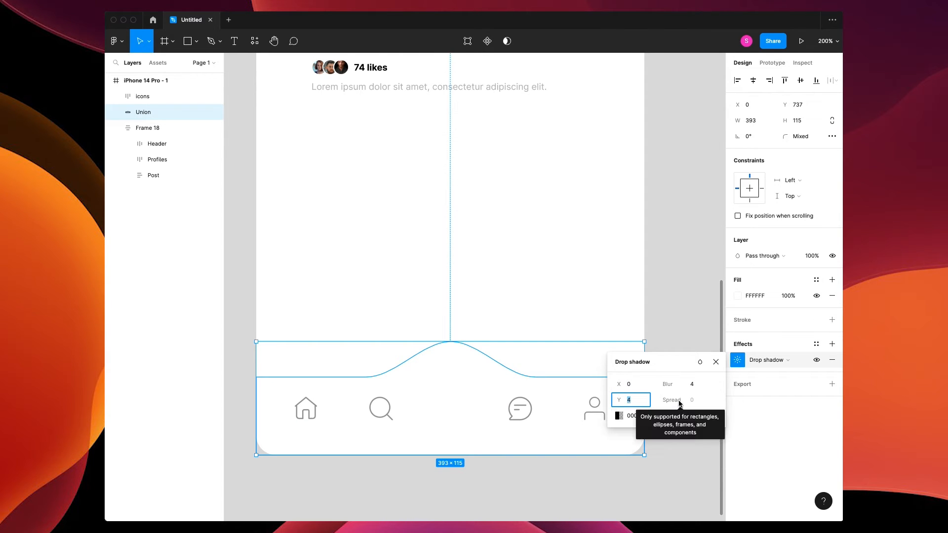
{"action": "left_click_drag", "start_coordinate": [619, 401], "coordinate": [612, 401]}
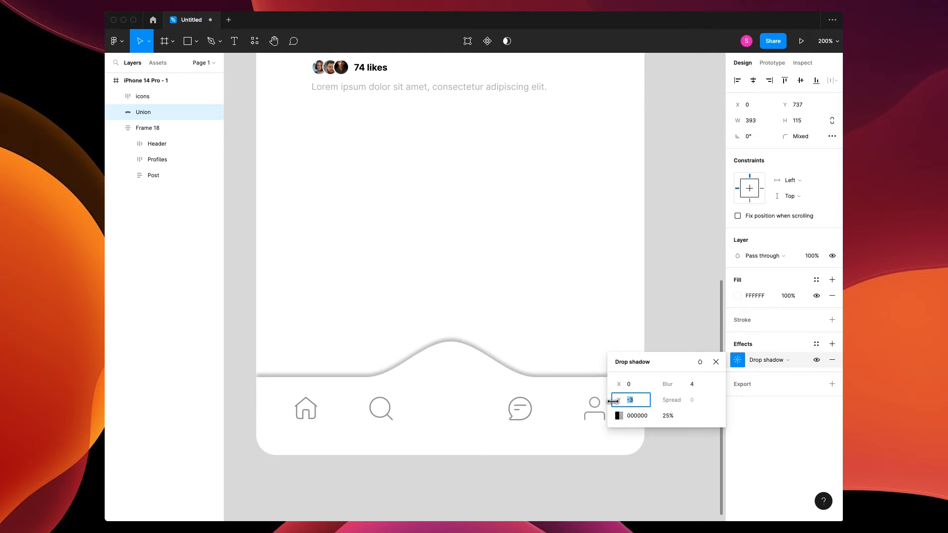
{"action": "left_click_drag", "start_coordinate": [667, 389], "coordinate": [668, 389]}
{"action": "left_click", "coordinate": [618, 416]}
{"action": "left_click_drag", "start_coordinate": [538, 420], "coordinate": [525, 420]}
{"action": "left_click_drag", "start_coordinate": [669, 386], "coordinate": [716, 389]}
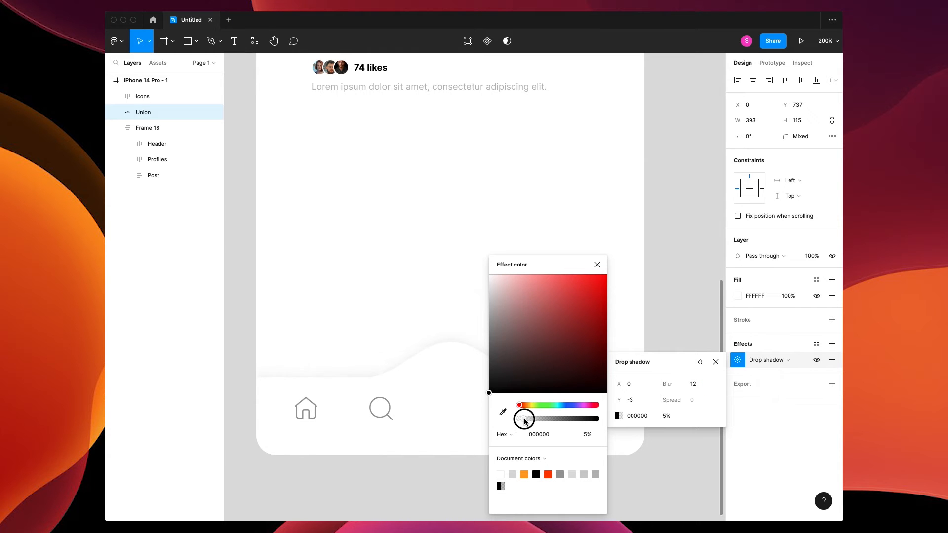
Step: Draw a 22 px vertical line on the bar's hump, set its stroke weight to 2, choose an end-cap style and outline the stroke
{"action": "left_click_drag", "start_coordinate": [451, 321], "coordinate": [451, 343]}
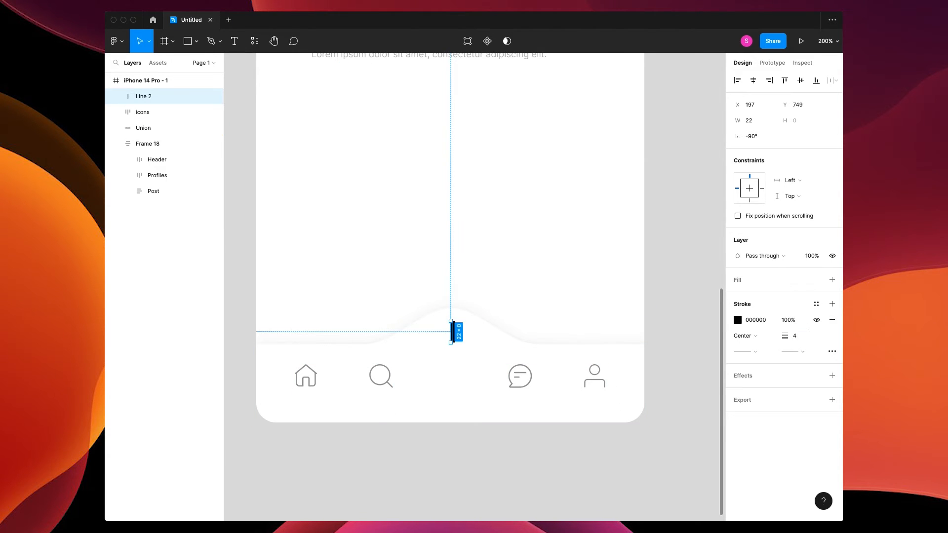
{"action": "type", "text": "2"}
{"action": "key", "text": "Return"}
{"action": "key", "text": "super+alt+o"}
{"action": "key", "text": "super+z"}
{"action": "left_click", "coordinate": [748, 352]}
{"action": "left_click", "coordinate": [758, 432]}
{"action": "key", "text": "super+alt+o"}
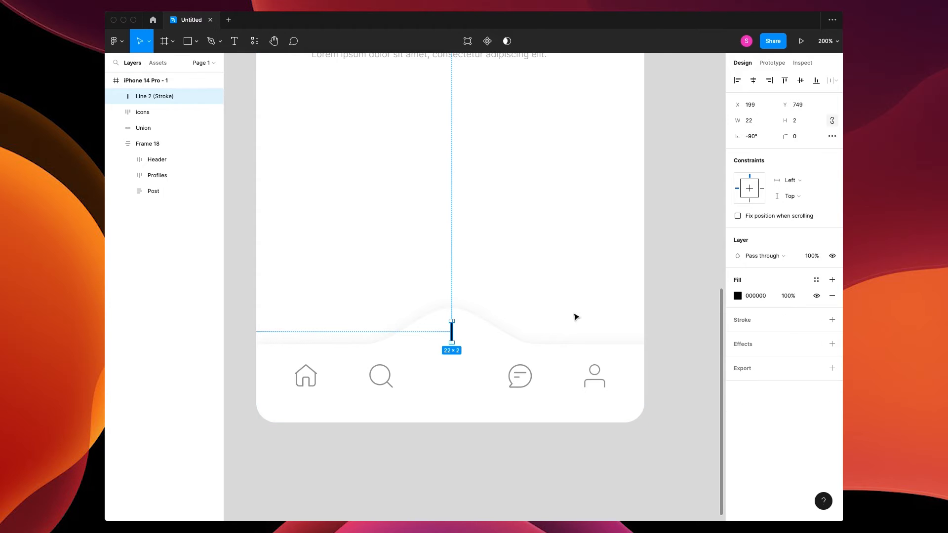
Step: Duplicate the outlined line, turn the copy horizontal to form a cross, merge both into one plus shape and centre it on the hump
{"action": "key", "text": "super+c"}
{"action": "key", "text": "super+v"}
{"action": "left_click_drag", "start_coordinate": [452, 318], "coordinate": [456, 331]}
{"action": "left_click", "coordinate": [455, 330], "text": "shift"}
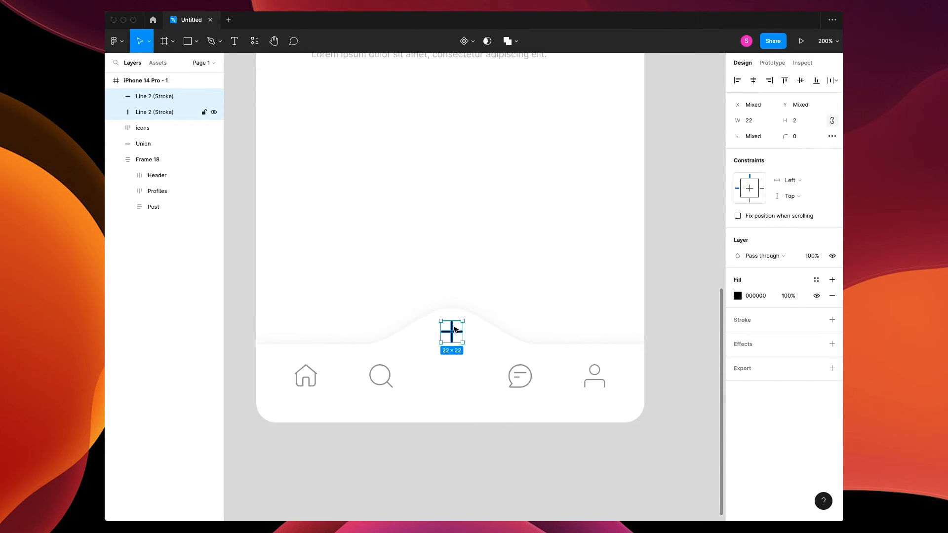
{"action": "left_click", "coordinate": [513, 41]}
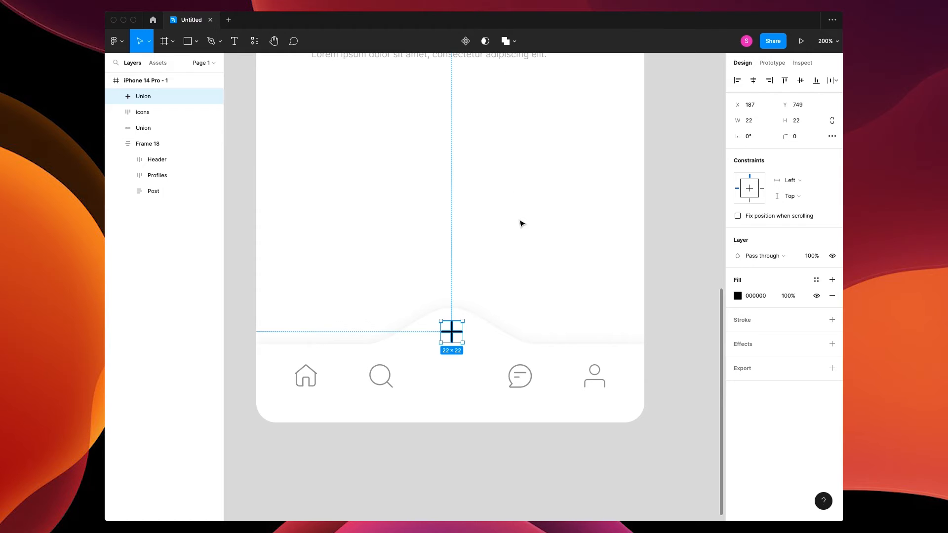
{"action": "left_click_drag", "start_coordinate": [452, 329], "coordinate": [458, 337]}
Step: Wrap the plus shape in an auto layout frame filled with the Orange colour style and a corner radius of 50
{"action": "key", "text": "shift+a"}
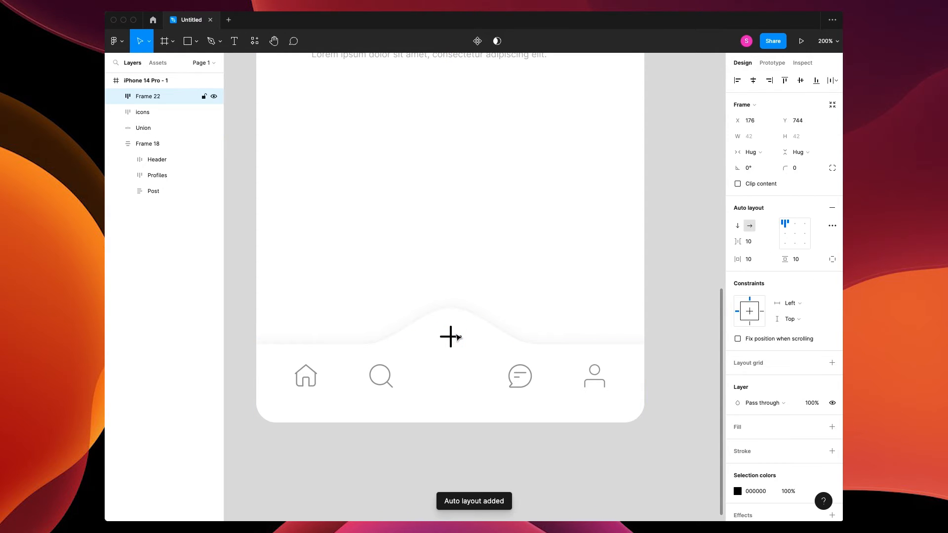
{"action": "left_click", "coordinate": [816, 426]}
{"action": "left_click", "coordinate": [745, 484]}
{"action": "left_click", "coordinate": [796, 172]}
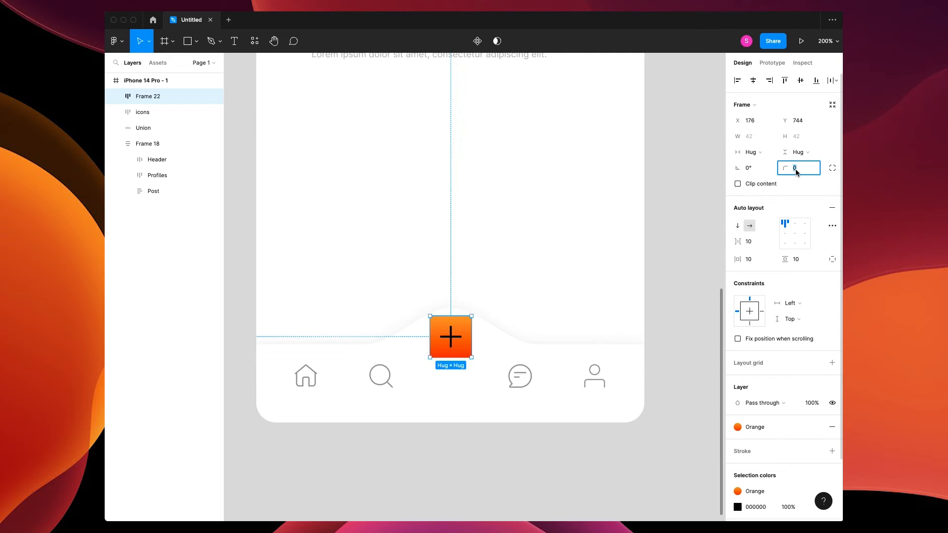
{"action": "type", "text": "50"}
{"action": "key", "text": "Tab"}
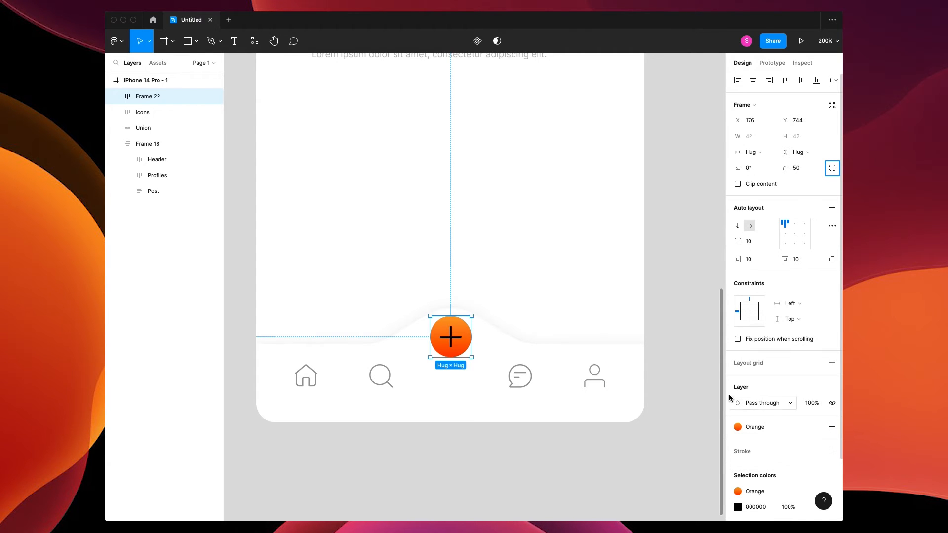
Step: Set the plus shape's fill to FFFFFF and add a FFFFFF stroke to it
{"action": "left_click", "coordinate": [457, 340]}
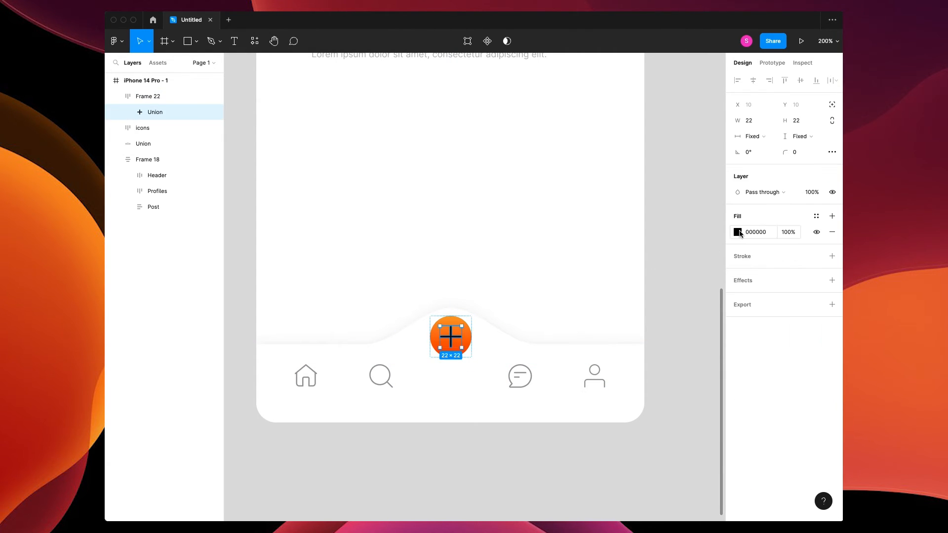
{"action": "left_click", "coordinate": [738, 231]}
{"action": "left_click_drag", "start_coordinate": [658, 280], "coordinate": [605, 228]}
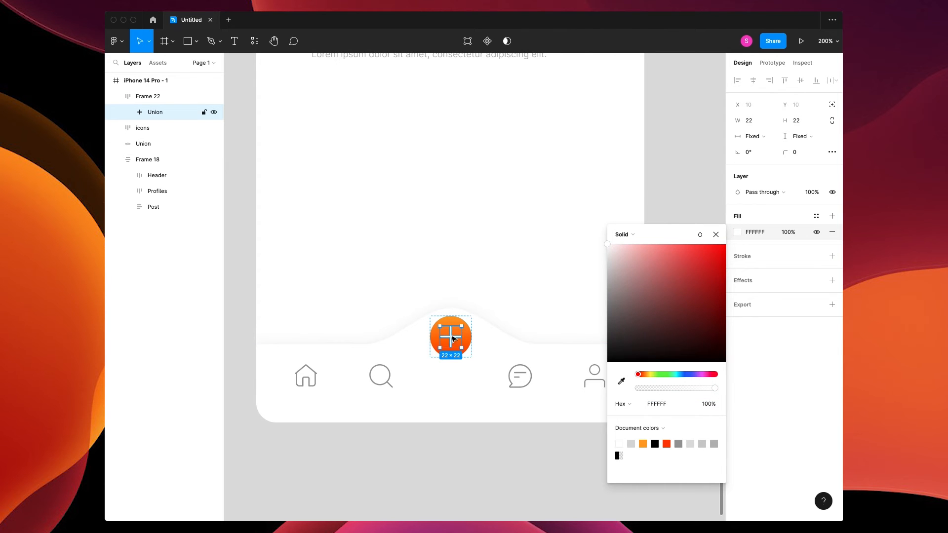
{"action": "left_click", "coordinate": [715, 235]}
{"action": "left_click", "coordinate": [744, 255]}
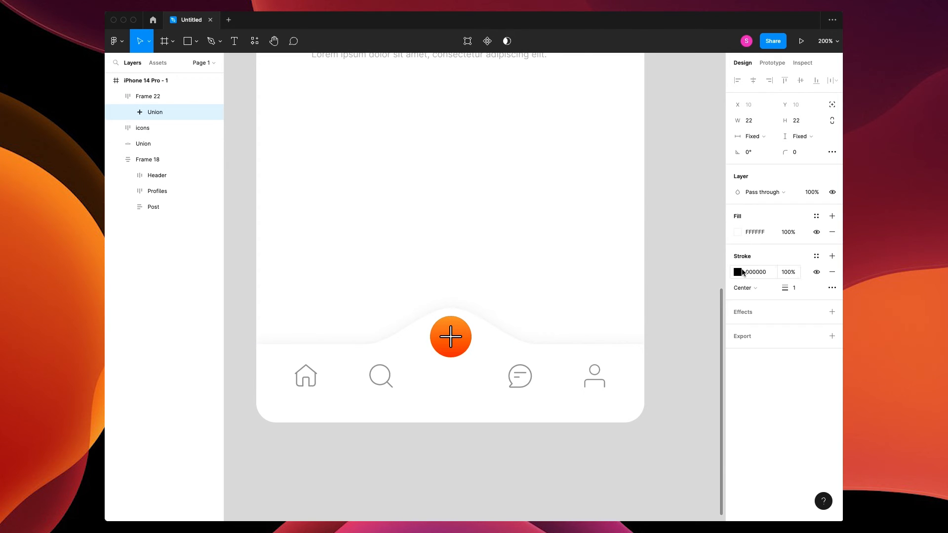
{"action": "left_click", "coordinate": [738, 272]}
{"action": "left_click_drag", "start_coordinate": [648, 301], "coordinate": [588, 246]}
{"action": "left_click", "coordinate": [716, 265]}
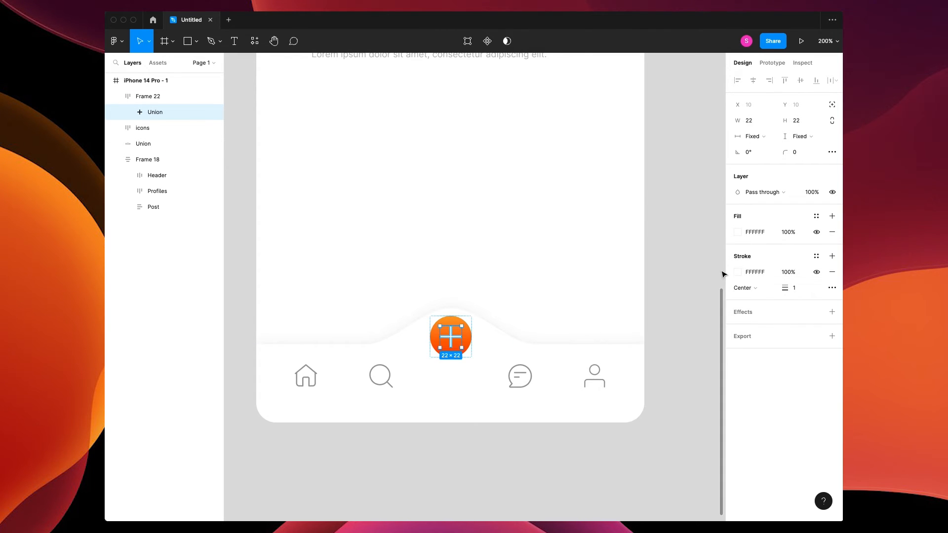
Step: Wrap the orange plus button in another auto layout frame with an EDEDED fill and a corner radius of 50
{"action": "left_click", "coordinate": [457, 334]}
{"action": "key", "text": "shift+a"}
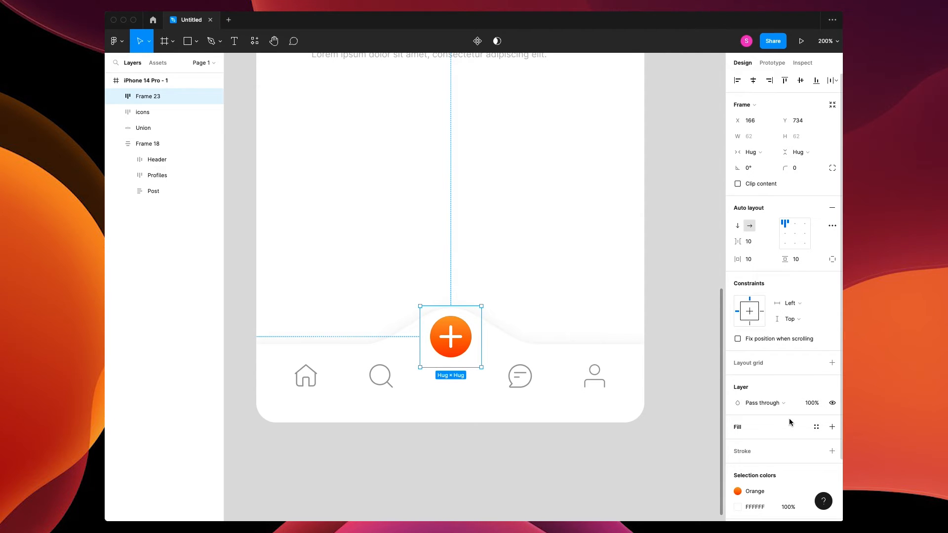
{"action": "left_click", "coordinate": [770, 427]}
{"action": "left_click", "coordinate": [738, 443]}
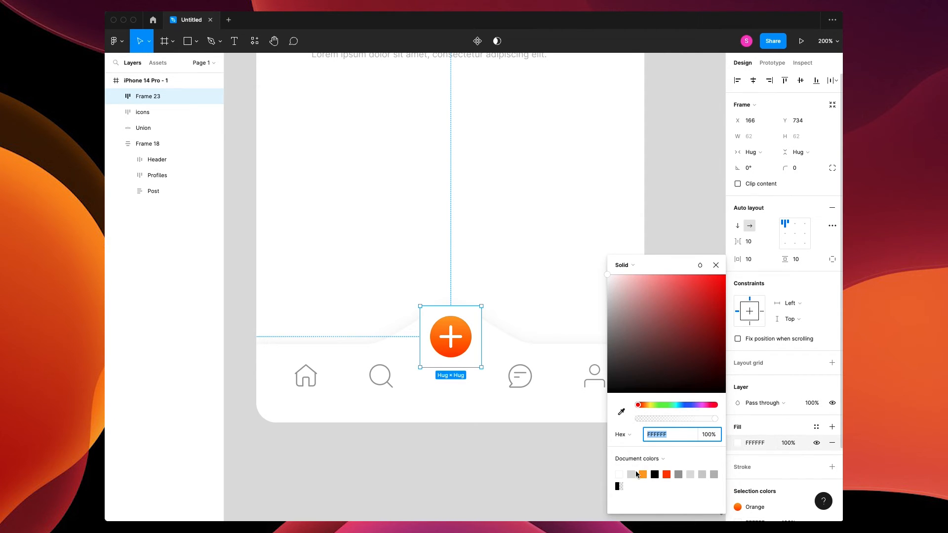
{"action": "left_click", "coordinate": [631, 475]}
{"action": "left_click", "coordinate": [606, 284]}
{"action": "left_click_drag", "start_coordinate": [606, 288], "coordinate": [601, 284]}
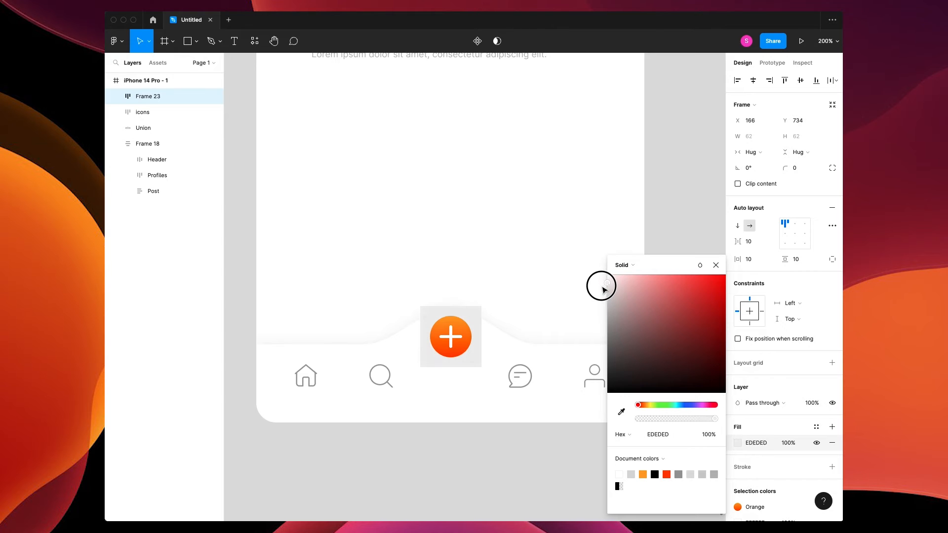
{"action": "left_click", "coordinate": [715, 265]}
{"action": "left_click", "coordinate": [797, 170]}
{"action": "key", "text": "Tab"}
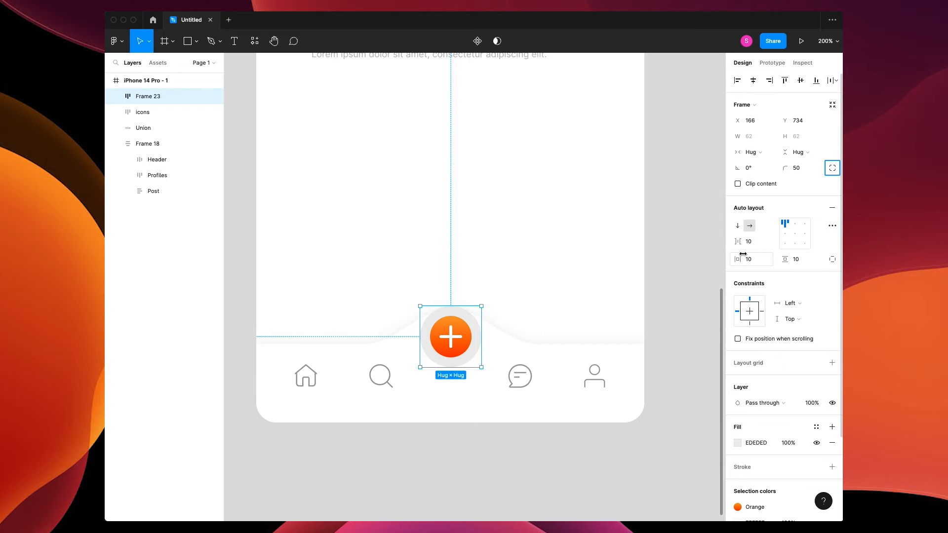
Step: Centre the outer frame's contents, set its horizontal and vertical padding to 5 and move the button slightly down
{"action": "left_click", "coordinate": [795, 236]}
{"action": "left_click", "coordinate": [758, 260]}
{"action": "type", "text": "5"}
{"action": "key", "text": "Tab"}
{"action": "type", "text": "5"}
{"action": "key", "text": "Tab"}
{"action": "left_click_drag", "start_coordinate": [446, 332], "coordinate": [451, 341]}
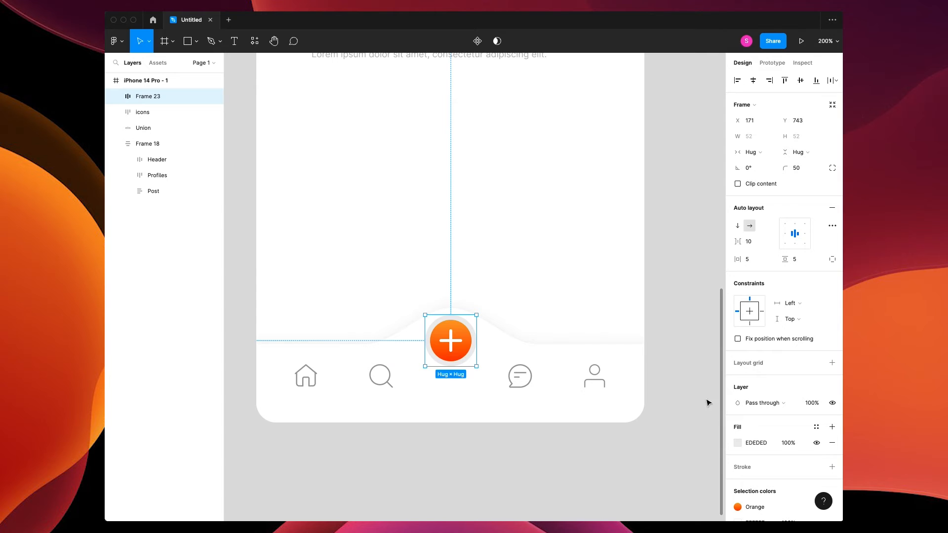
Step: Lighten the outer frame's fill to F4F4F4 and add a drop shadow to the orange frame inside it
{"action": "left_click", "coordinate": [736, 444]}
{"action": "left_click_drag", "start_coordinate": [607, 281], "coordinate": [606, 281]}
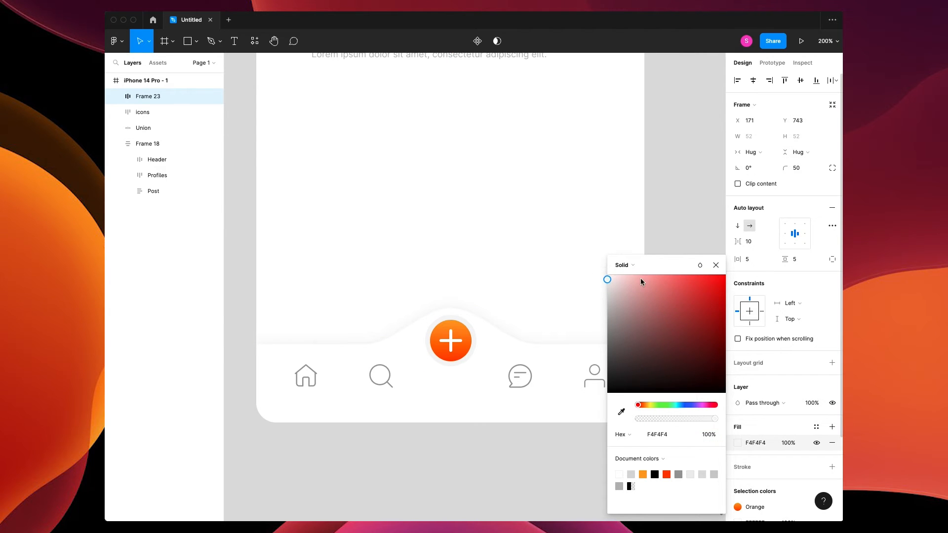
{"action": "left_click", "coordinate": [719, 267]}
{"action": "key", "text": "Return"}
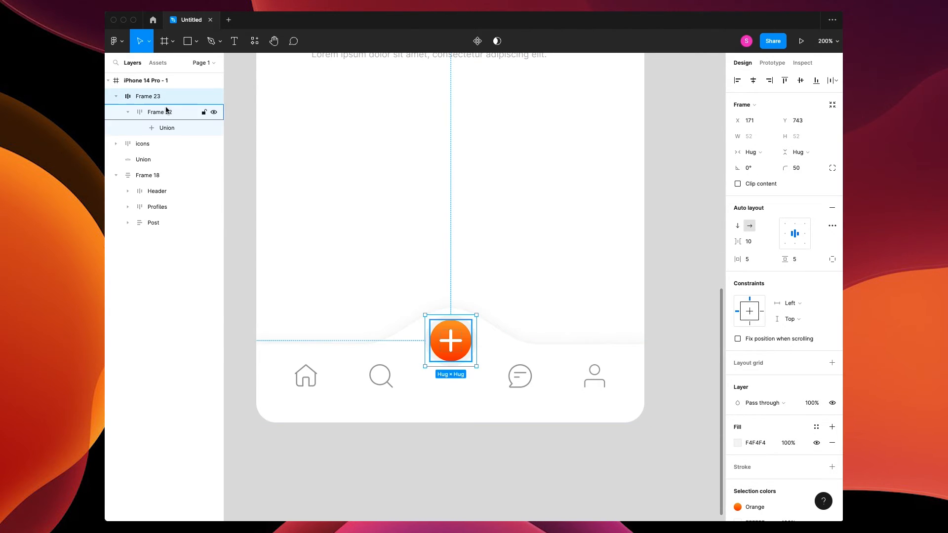
{"action": "left_click", "coordinate": [744, 452]}
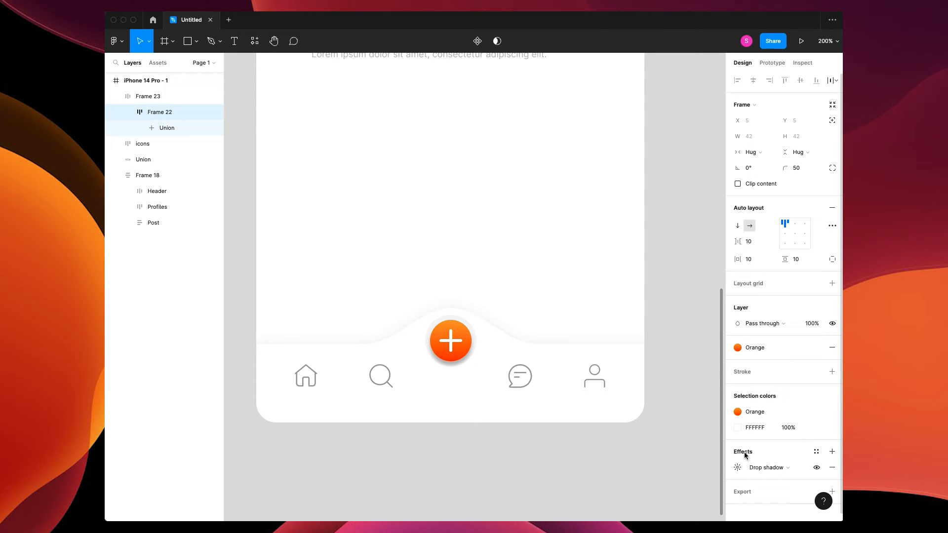
Step: Adjust the drop shadow of the orange plus button's frame
{"action": "left_click", "coordinate": [737, 467]}
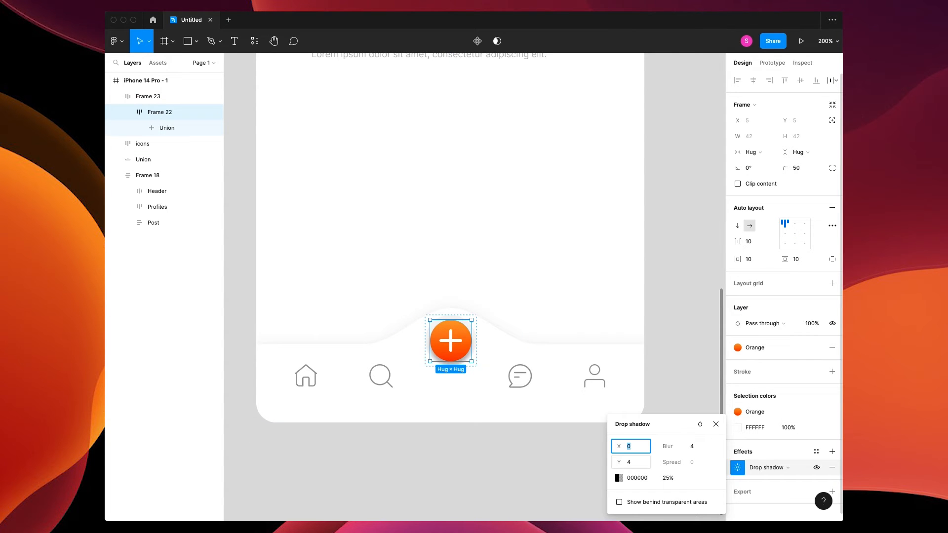
{"action": "left_click", "coordinate": [715, 424]}
{"action": "left_click", "coordinate": [656, 467]}
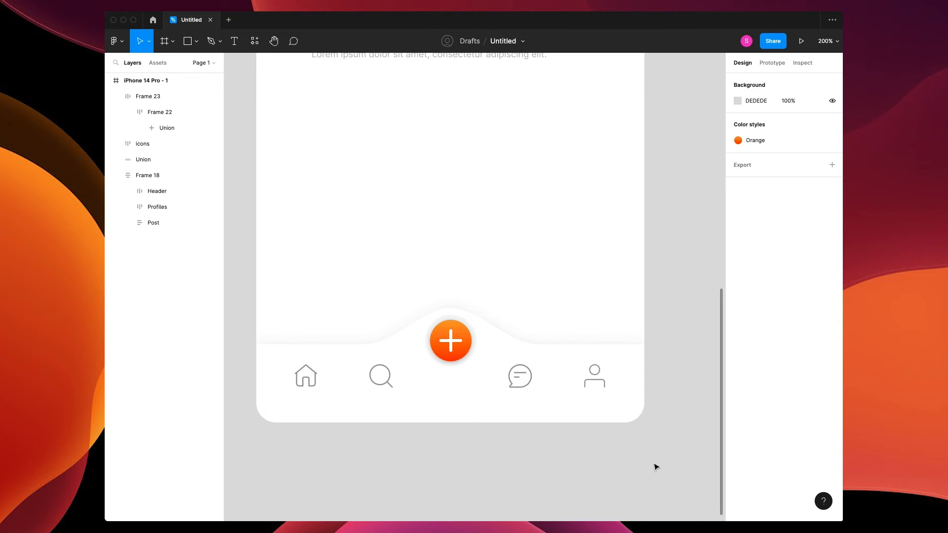
Step: Wrap the navigation bar shape, its icons and the plus button in one frame and name it Menu
{"action": "key", "text": "shift+0"}
{"action": "scroll", "coordinate": [647, 449], "scroll_direction": "up", "scroll_amount": 7}
{"action": "scroll", "coordinate": [647, 449], "scroll_direction": "down", "scroll_amount": 6}
{"action": "left_click_drag", "start_coordinate": [576, 304], "coordinate": [377, 365]}
{"action": "right_click", "coordinate": [390, 354]}
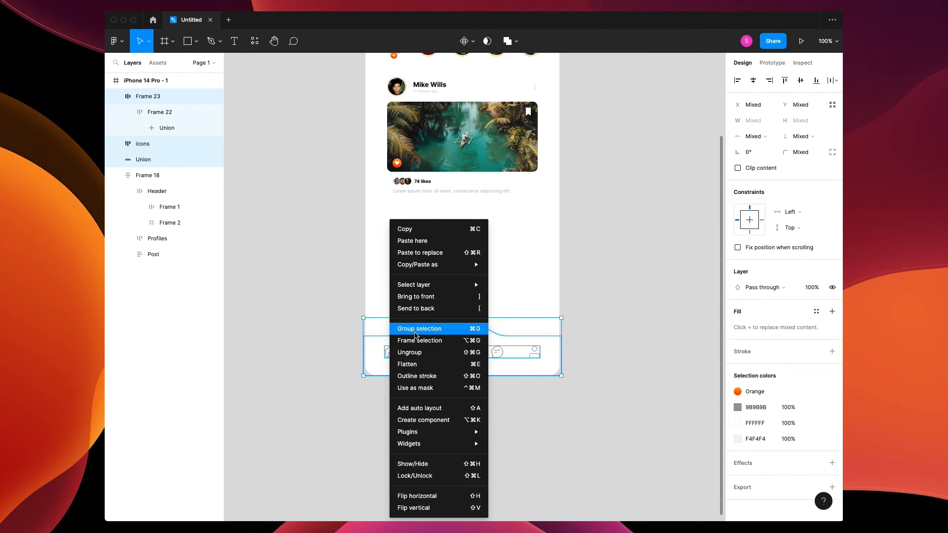
{"action": "left_click", "coordinate": [418, 340]}
{"action": "left_click", "coordinate": [149, 97]}
{"action": "double_click", "coordinate": [150, 98]}
{"action": "type", "text": "Menu"}
{"action": "key", "text": "Return"}
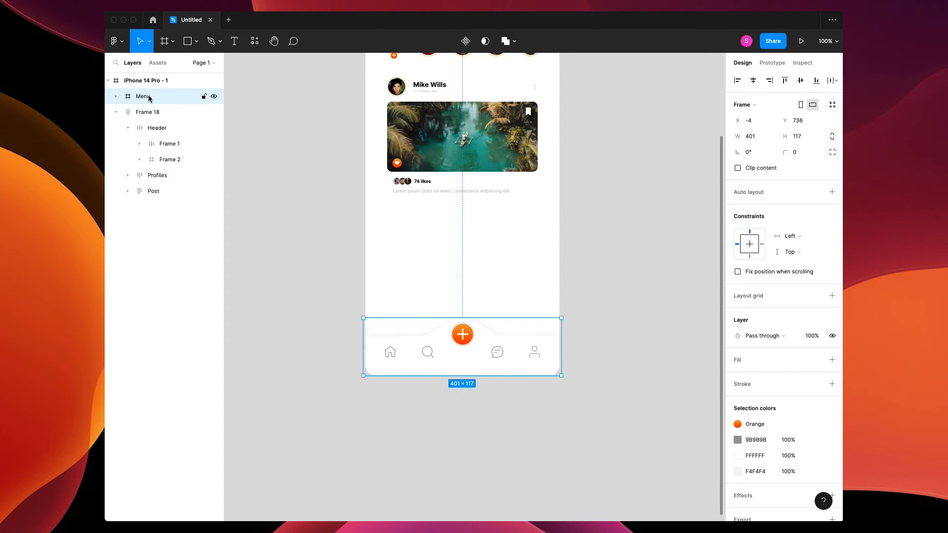
{"action": "left_click", "coordinate": [278, 258]}
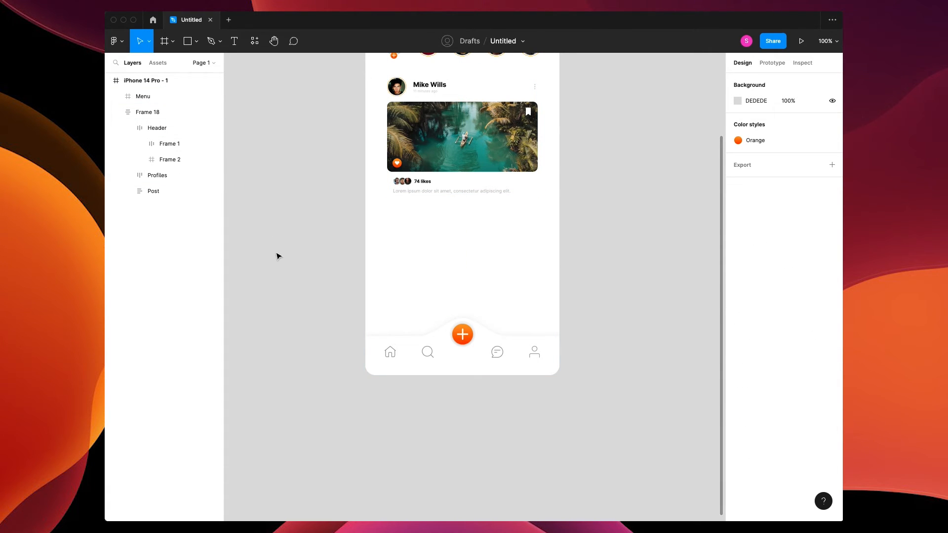
Step: Draw a 350 × 350 circle centred horizontally, place it below the Menu layer and lower it to about Y 594
{"action": "key", "text": "o"}
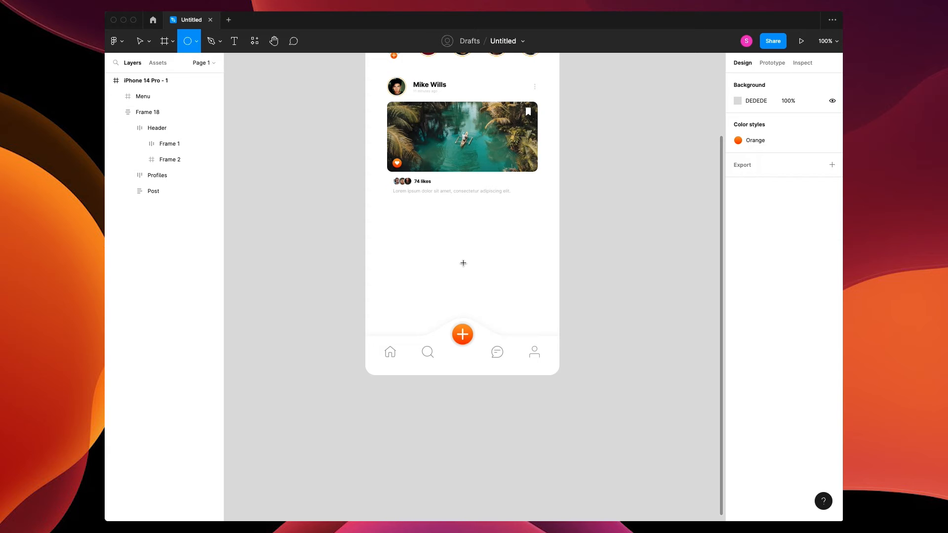
{"action": "left_click_drag", "start_coordinate": [463, 301], "coordinate": [549, 383]}
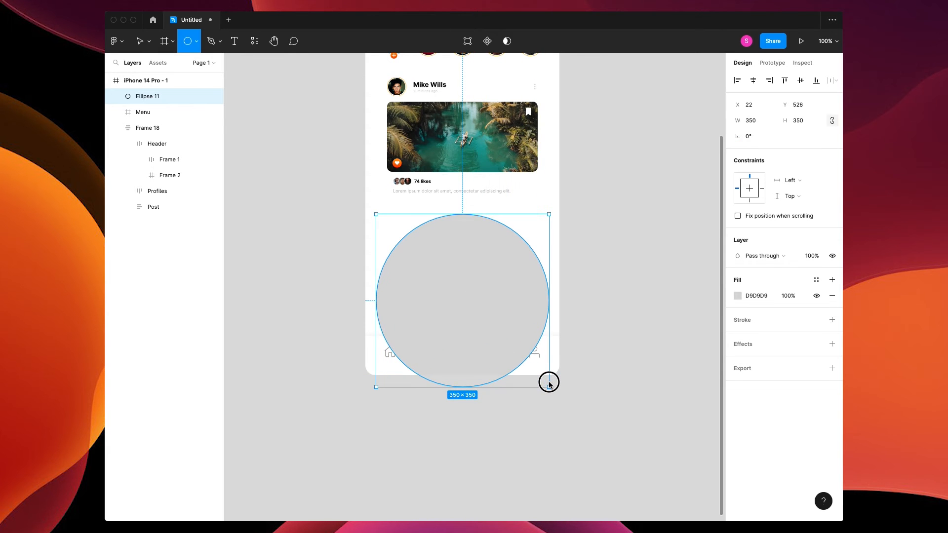
{"action": "left_click_drag", "start_coordinate": [499, 265], "coordinate": [499, 282]}
{"action": "left_click_drag", "start_coordinate": [141, 105], "coordinate": [142, 120]}
{"action": "left_click_drag", "start_coordinate": [500, 286], "coordinate": [500, 305]}
{"action": "left_click", "coordinate": [590, 256]}
Step: Scale the frame with header, profiles and post proportionally to about 334 wide and keep it centred on the screen
{"action": "scroll", "coordinate": [543, 198], "scroll_direction": "up", "scroll_amount": 4}
{"action": "left_click", "coordinate": [513, 140]}
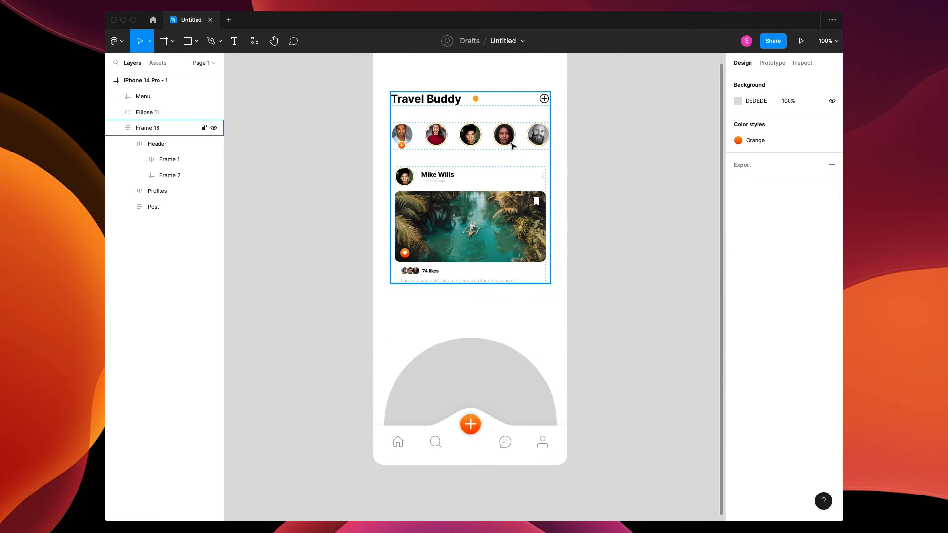
{"action": "left_click", "coordinate": [513, 145]}
{"action": "key", "text": "k"}
{"action": "left_click_drag", "start_coordinate": [551, 285], "coordinate": [556, 291]}
{"action": "left_click_drag", "start_coordinate": [532, 252], "coordinate": [528, 254]}
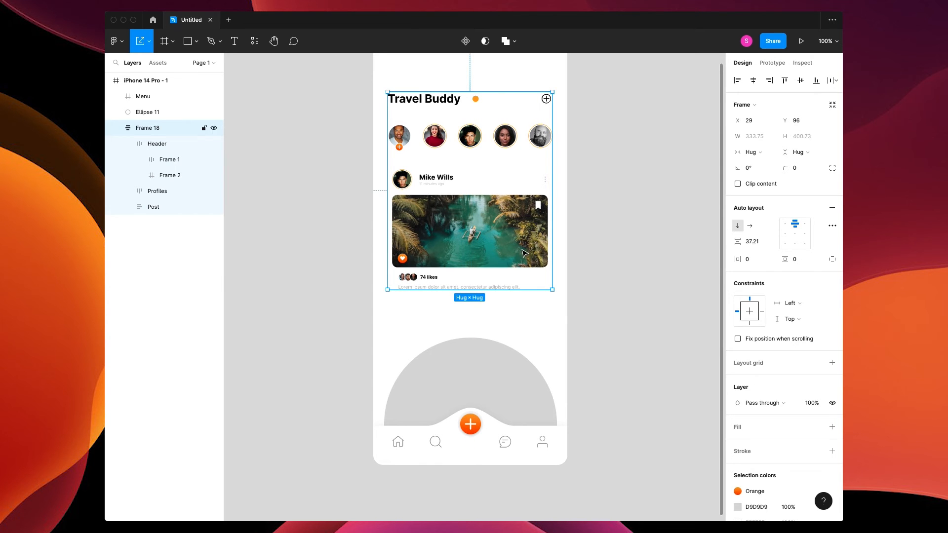
Step: Extend the post's river photo downward and move its heart icon down to the photo's lower corner
{"action": "left_click", "coordinate": [521, 264], "text": "super"}
{"action": "key", "text": "c"}
{"action": "key", "text": "v"}
{"action": "left_click_drag", "start_coordinate": [516, 266], "coordinate": [516, 281]}
{"action": "left_click_drag", "start_coordinate": [403, 262], "coordinate": [404, 272]}
{"action": "left_click", "coordinate": [630, 279]}
{"action": "scroll", "coordinate": [633, 281], "scroll_direction": "up", "scroll_amount": 3}
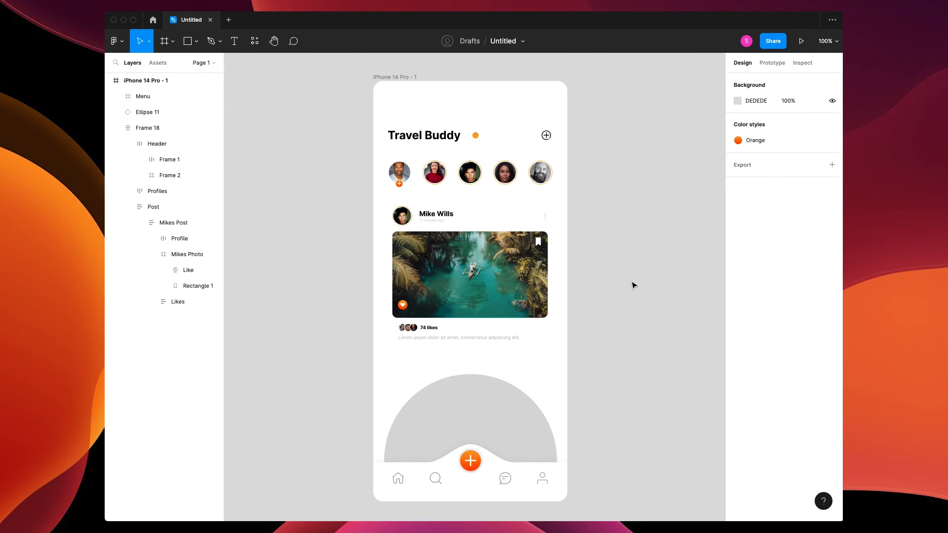
Step: Rename Frame 18 as Content and copy the large grey circle
{"action": "left_click", "coordinate": [155, 118]}
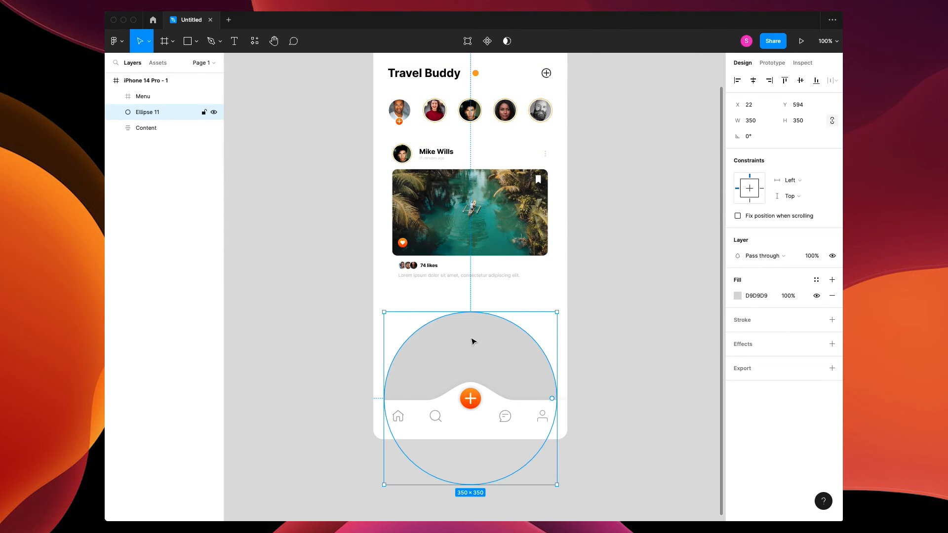
{"action": "right_click", "coordinate": [471, 340]}
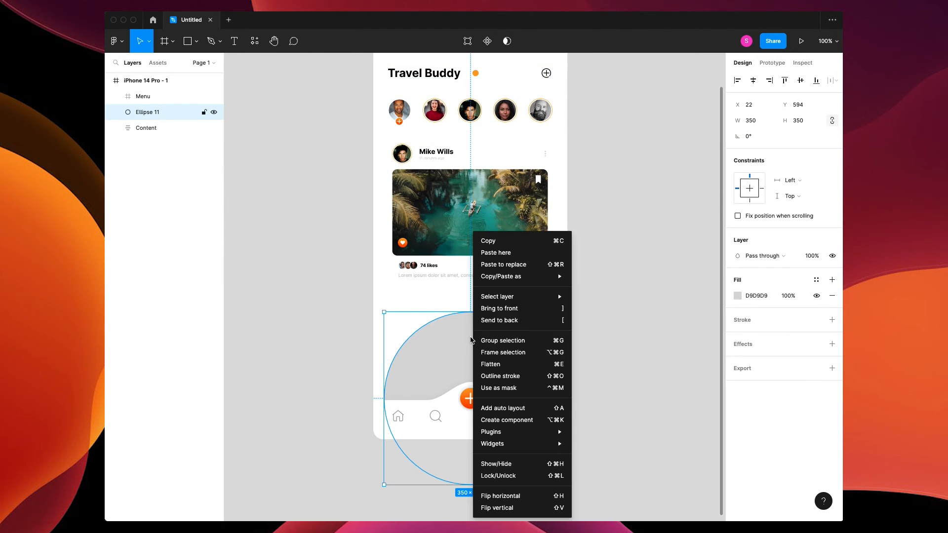
{"action": "left_click", "coordinate": [501, 242]}
{"action": "left_click", "coordinate": [339, 285]}
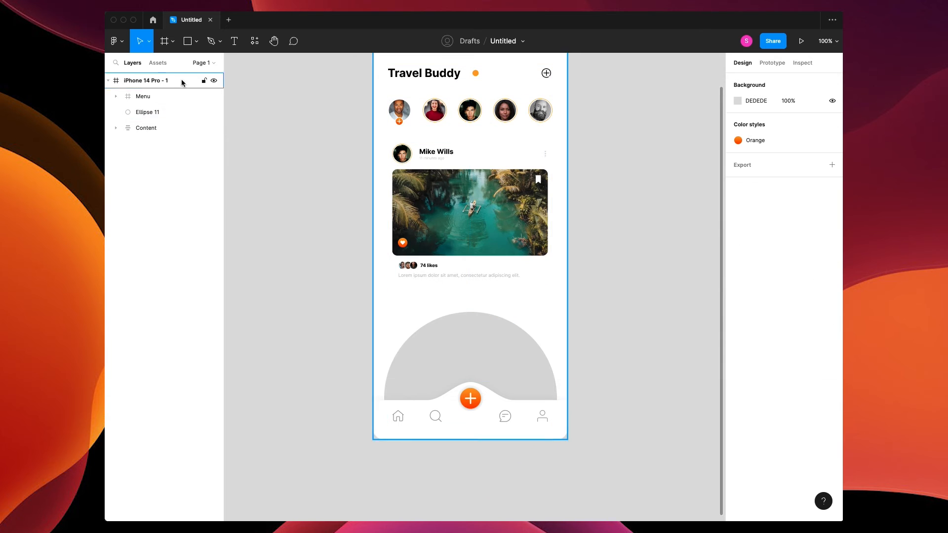
Step: Add a new page to the file and name it Comps
{"action": "left_click", "coordinate": [201, 63]}
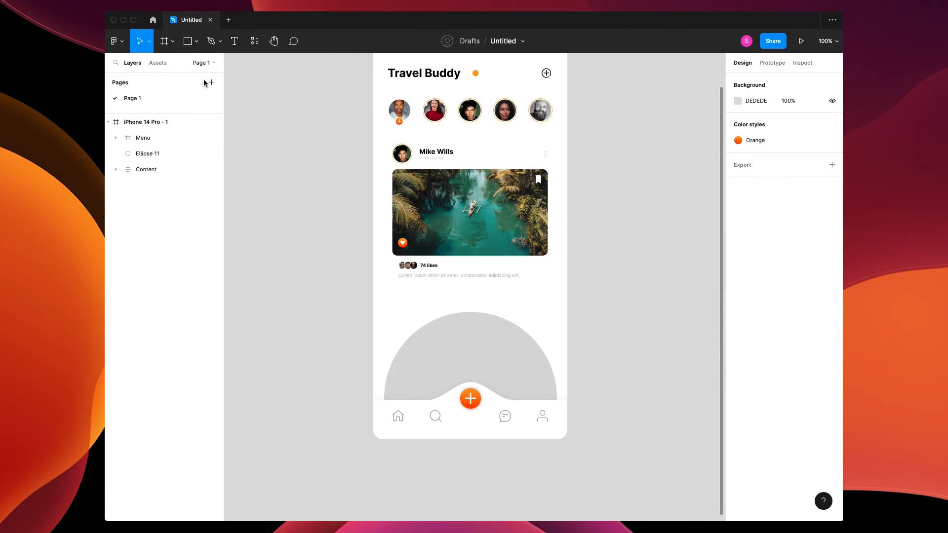
{"action": "left_click", "coordinate": [212, 82]}
{"action": "type", "text": "Comps"}
{"action": "key", "text": "Return"}
{"action": "left_click", "coordinate": [374, 226]}
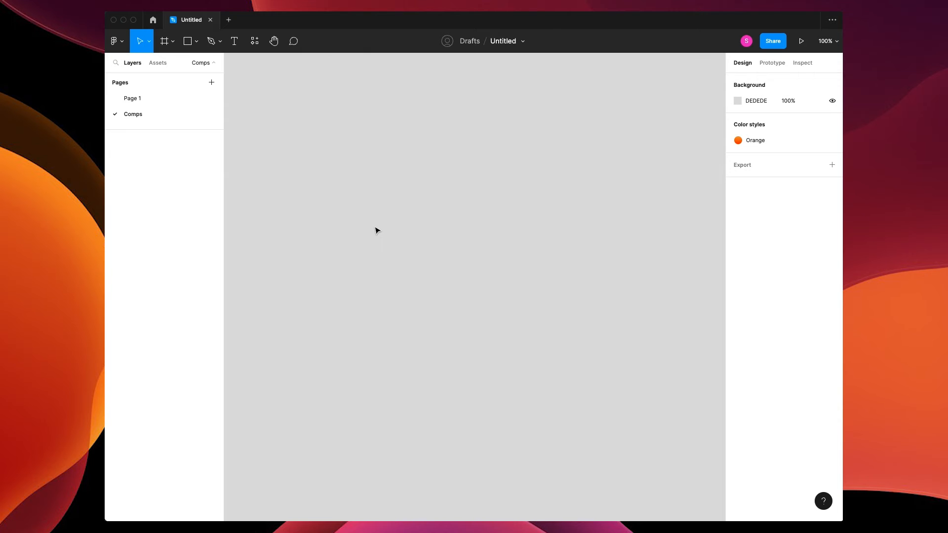
Step: Paste the grey circle onto the Comps page, draw a square frame around it and centre the circle inside
{"action": "key", "text": "super+v"}
{"action": "key", "text": "minus"}
{"action": "key", "text": "minus"}
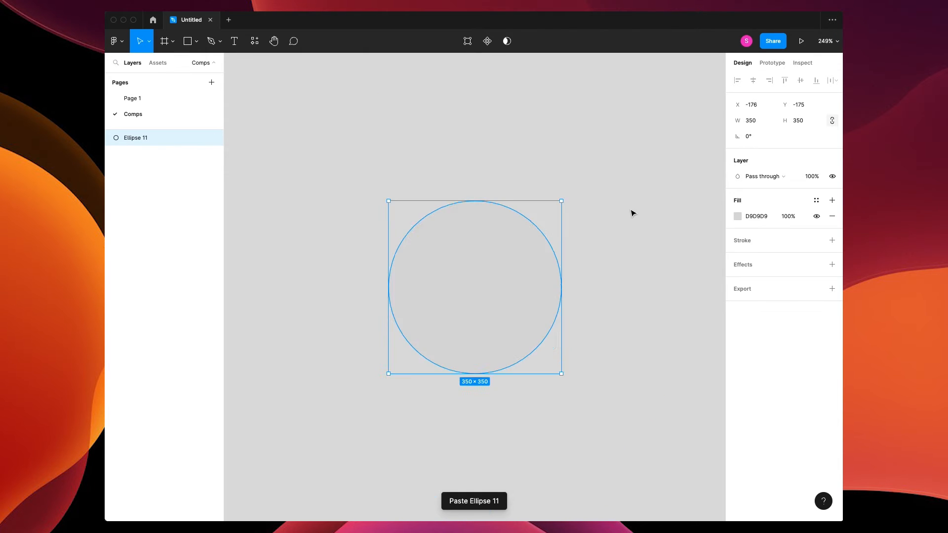
{"action": "left_click", "coordinate": [552, 222]}
{"action": "left_click", "coordinate": [492, 280]}
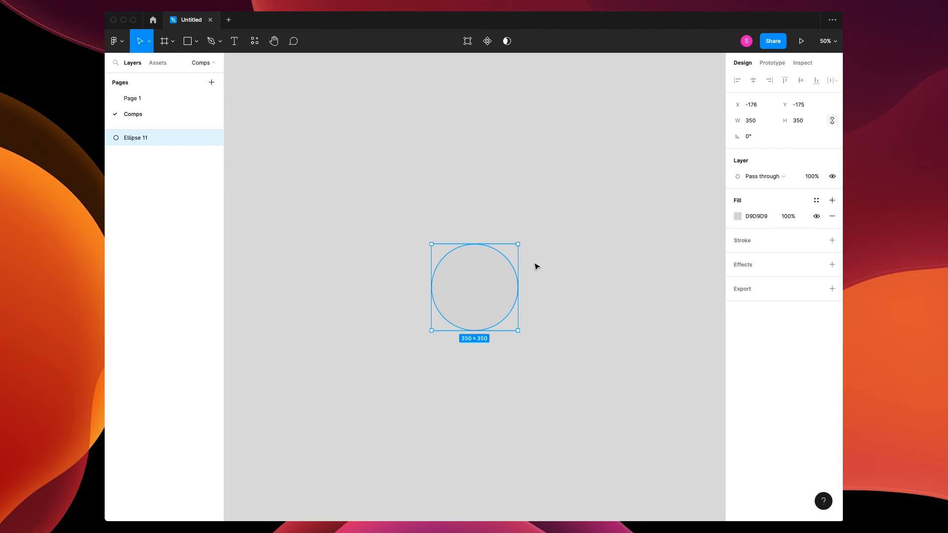
{"action": "key", "text": "f"}
{"action": "left_click_drag", "start_coordinate": [423, 234], "coordinate": [528, 341]}
{"action": "left_click", "coordinate": [492, 292]}
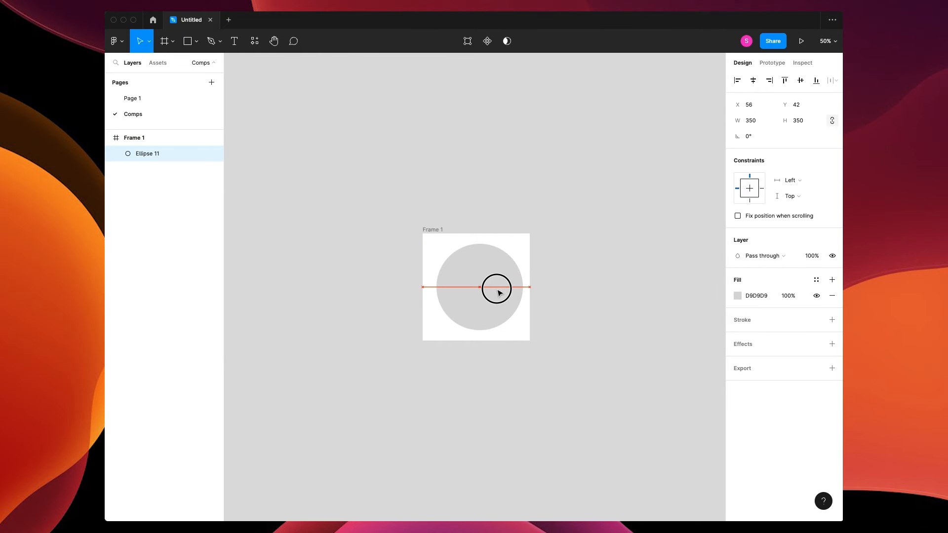
{"action": "left_click", "coordinate": [568, 289]}
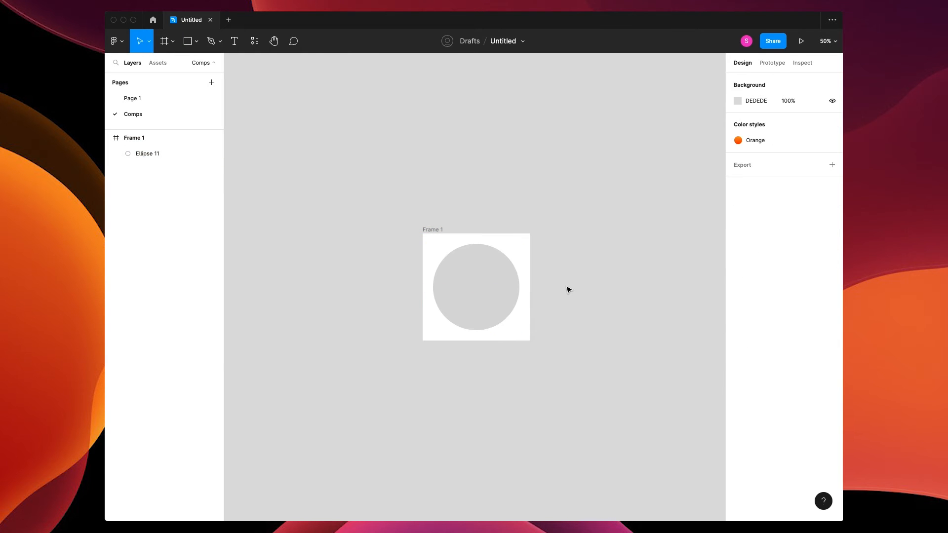
Step: Paste a second circle over the first, shrink it about its centre to 154 × 154 and fill it with FFFFFF
{"action": "key", "text": "shift+0"}
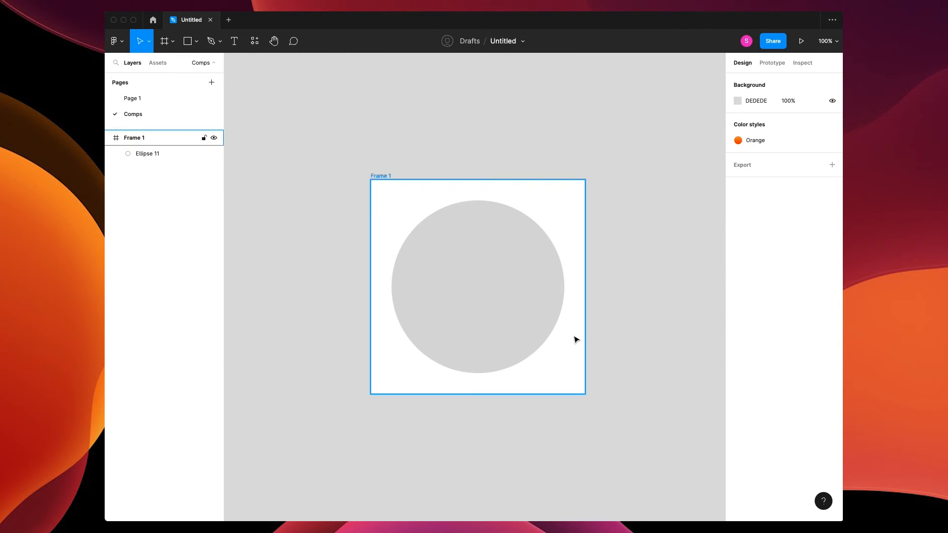
{"action": "key", "text": "plus"}
{"action": "left_click", "coordinate": [499, 285]}
{"action": "key", "text": "super+v"}
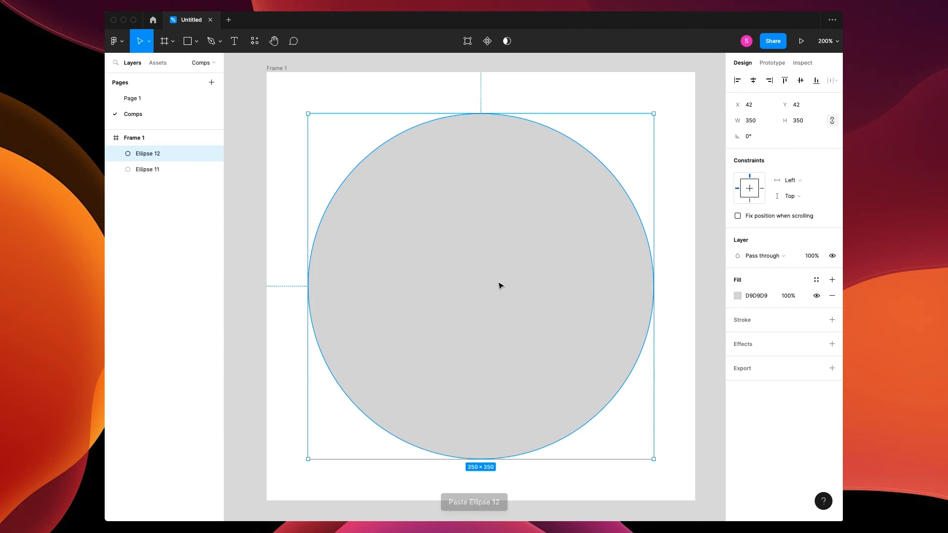
{"action": "left_click_drag", "start_coordinate": [651, 114], "coordinate": [556, 212]}
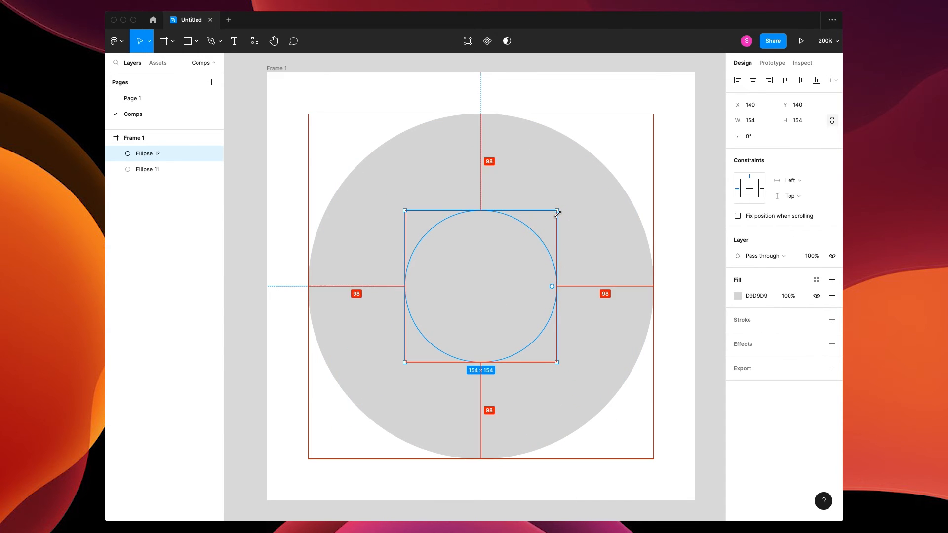
{"action": "key", "text": "i"}
{"action": "left_click", "coordinate": [626, 156]}
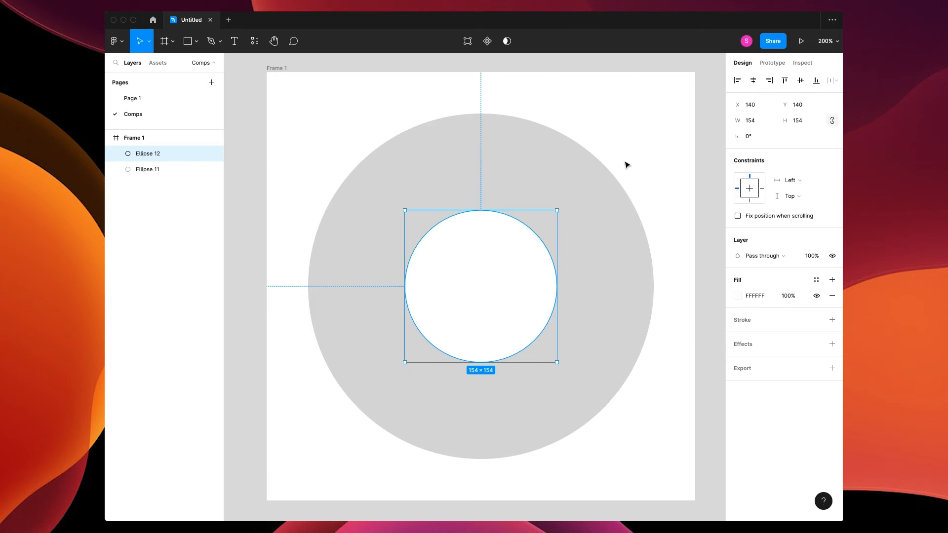
{"action": "left_click", "coordinate": [632, 162]}
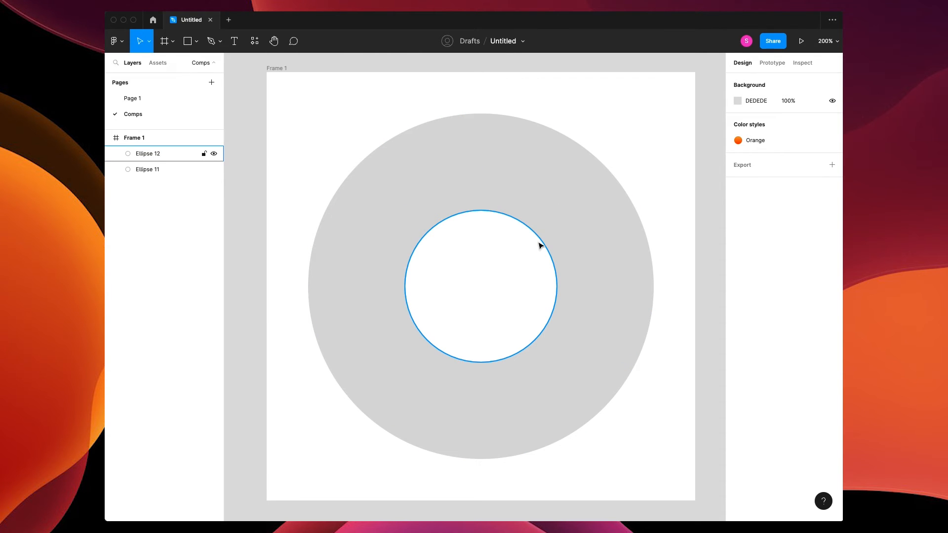
Step: Draw a 6 × 378 vertical bar through the circles' centre and add a duplicate rotated by -90°
{"action": "key", "text": "r"}
{"action": "left_click_drag", "start_coordinate": [475, 101], "coordinate": [482, 475]}
{"action": "left_click_drag", "start_coordinate": [478, 300], "coordinate": [482, 299]}
{"action": "key", "text": "ctrl+v"}
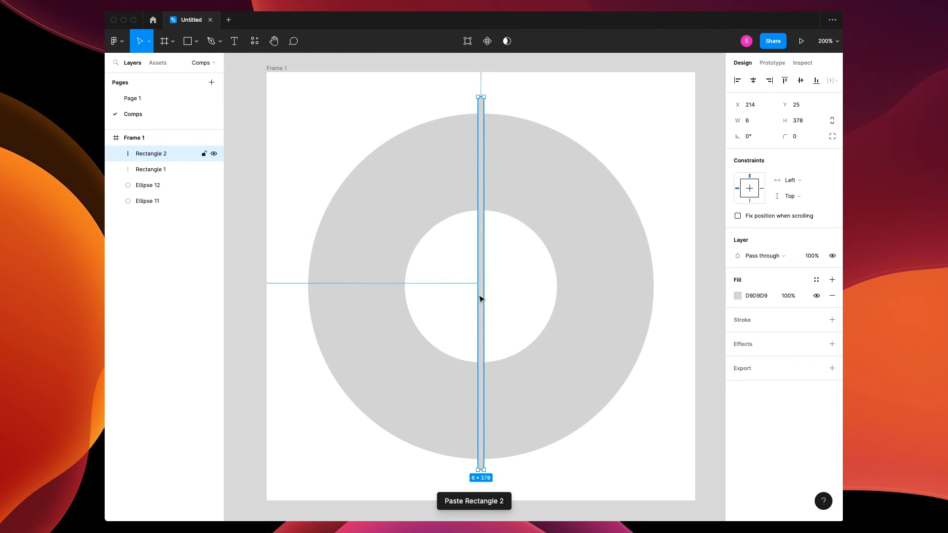
{"action": "left_click_drag", "start_coordinate": [487, 92], "coordinate": [617, 301]}
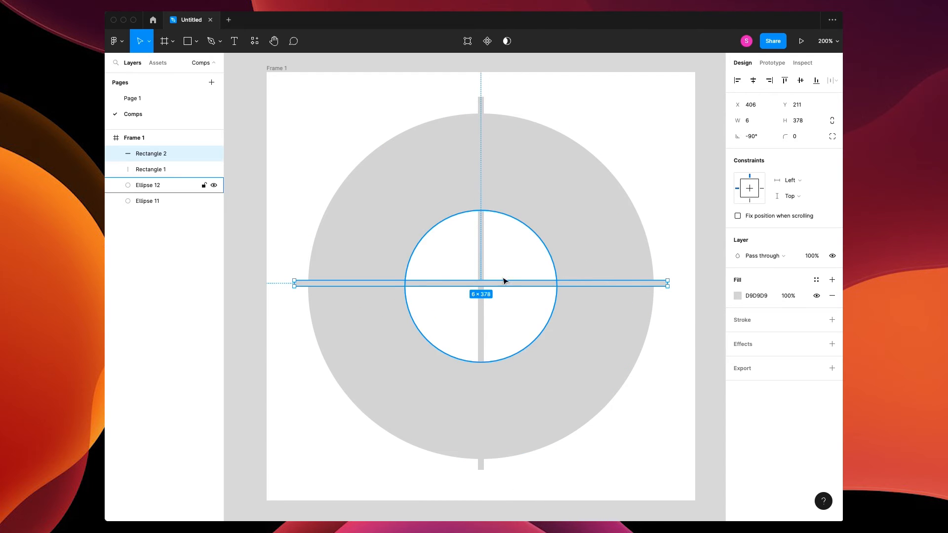
Step: Duplicate the vertical and horizontal bars together and rotate the copies 45° to form the diagonals
{"action": "left_click", "coordinate": [480, 265], "text": "shift"}
{"action": "key", "text": "super+v"}
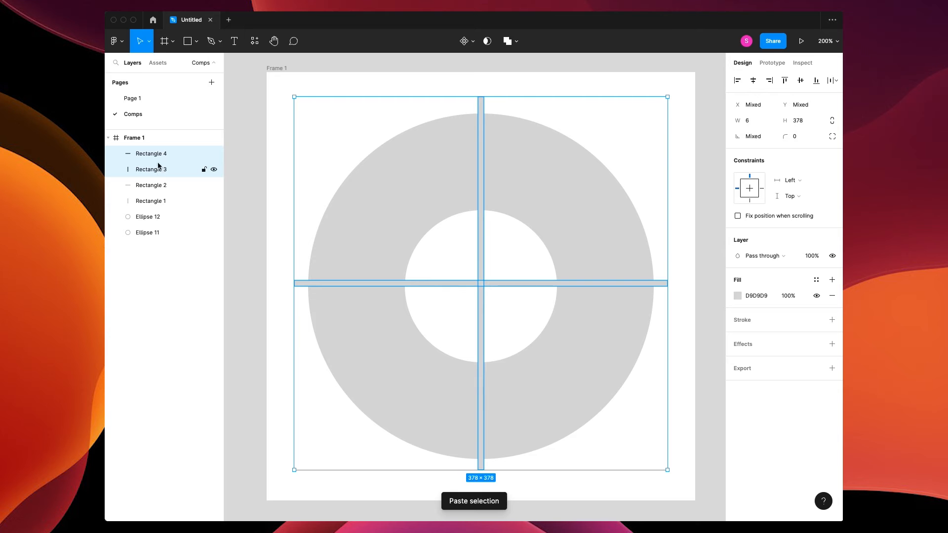
{"action": "left_click_drag", "start_coordinate": [685, 121], "coordinate": [721, 273]}
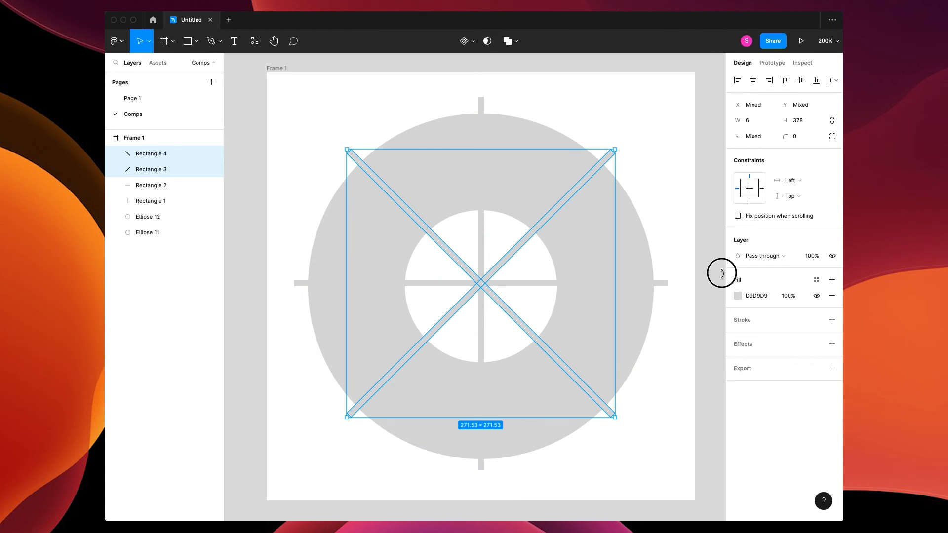
{"action": "left_click", "coordinate": [681, 178]}
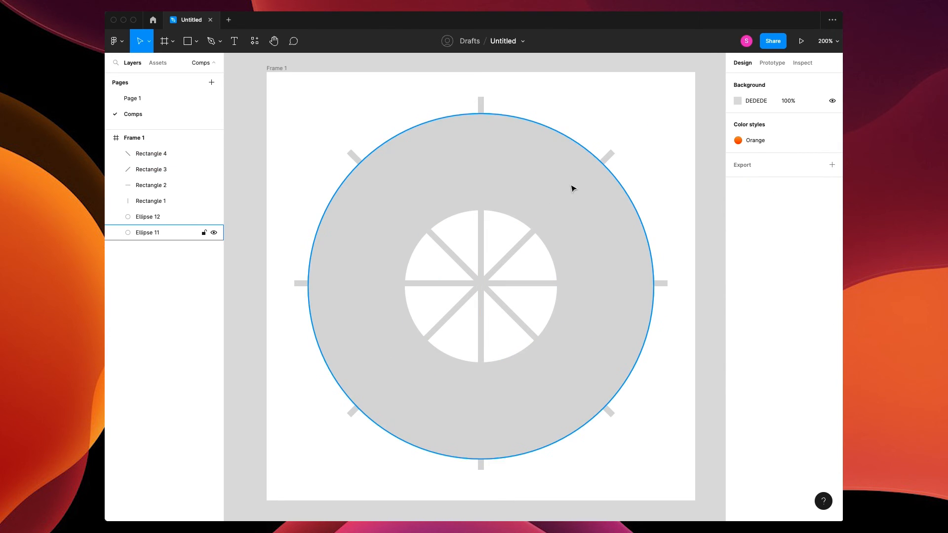
Step: Subtract the four bars and the inner circle from the large grey circle to form a segmented ring
{"action": "key", "text": "shift+0"}
{"action": "left_click_drag", "start_coordinate": [578, 188], "coordinate": [394, 370]}
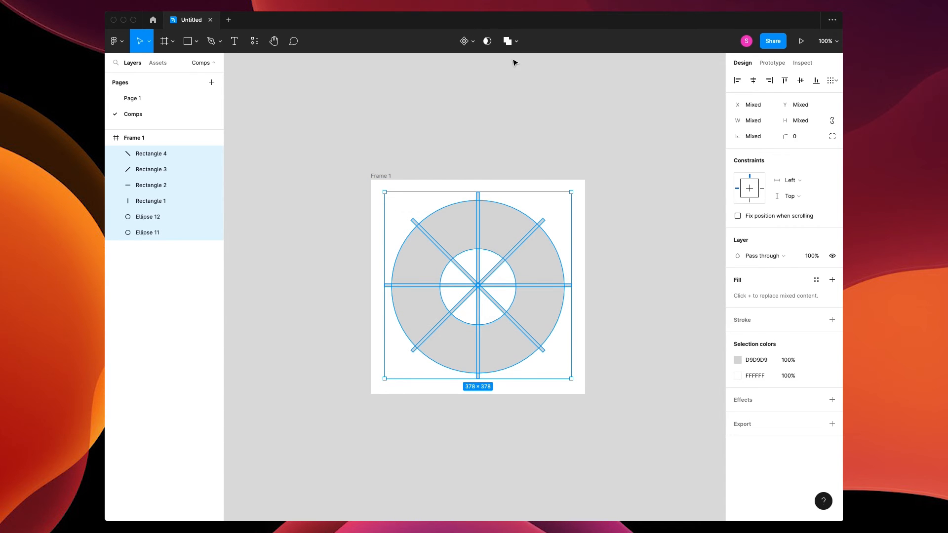
{"action": "left_click", "coordinate": [516, 41]}
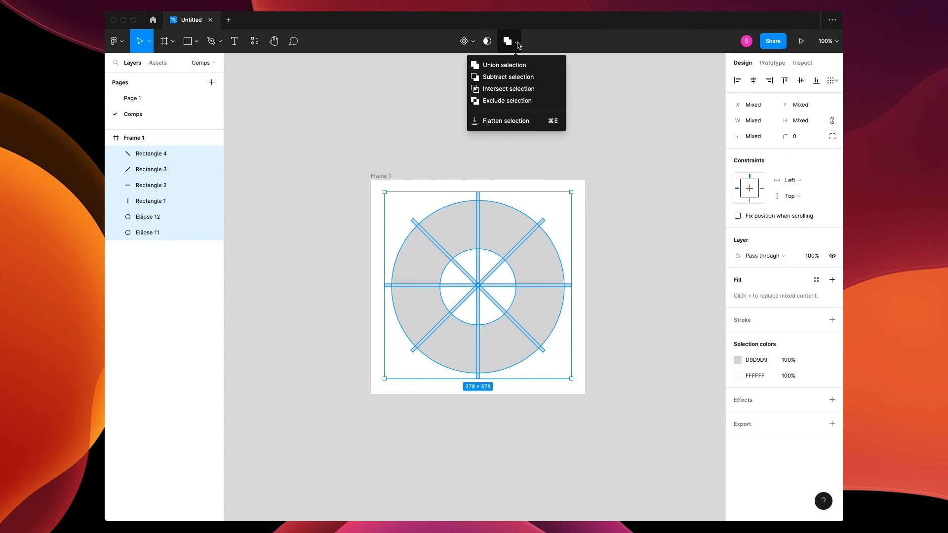
{"action": "left_click", "coordinate": [525, 78]}
{"action": "left_click", "coordinate": [630, 239]}
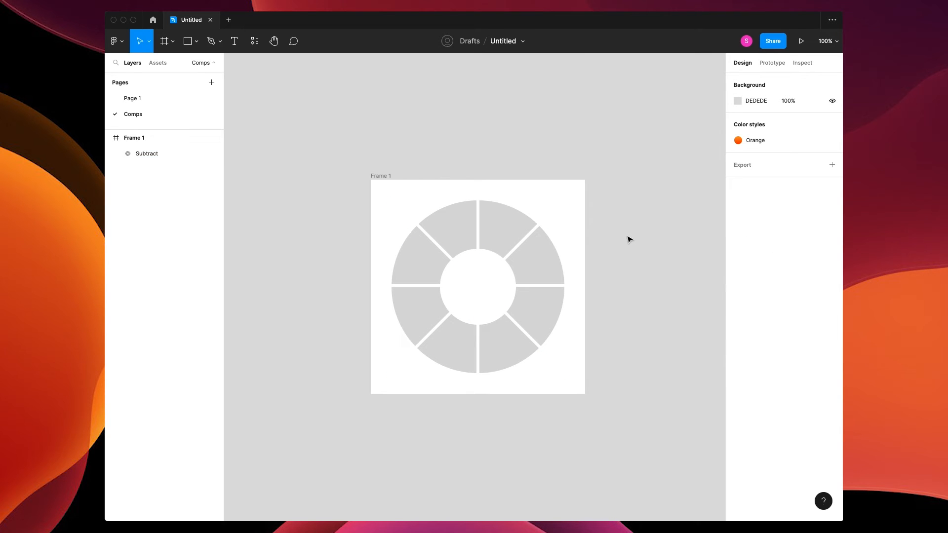
Step: Draw a 7 × 435 vertical bar through the ring's centre, spanning the full height of the frame
{"action": "key", "text": "super+equal"}
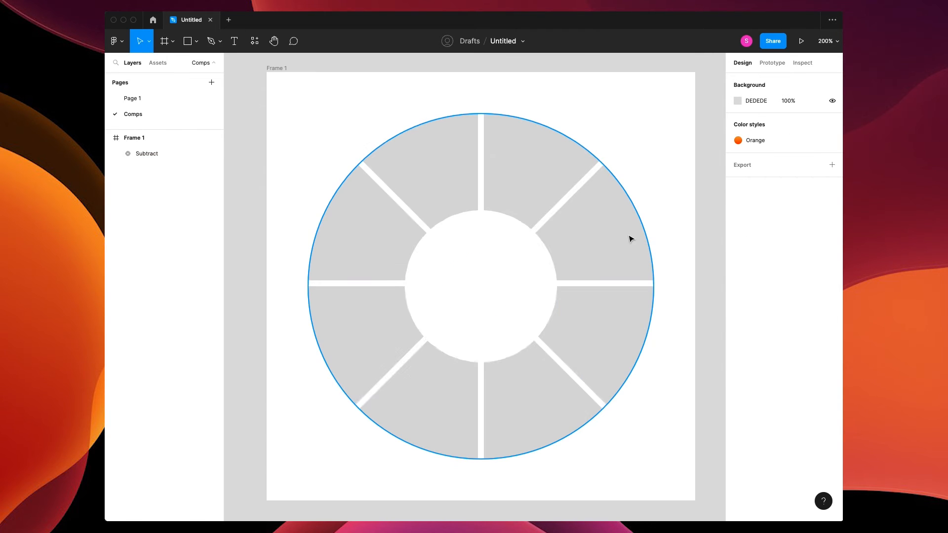
{"action": "key", "text": "r"}
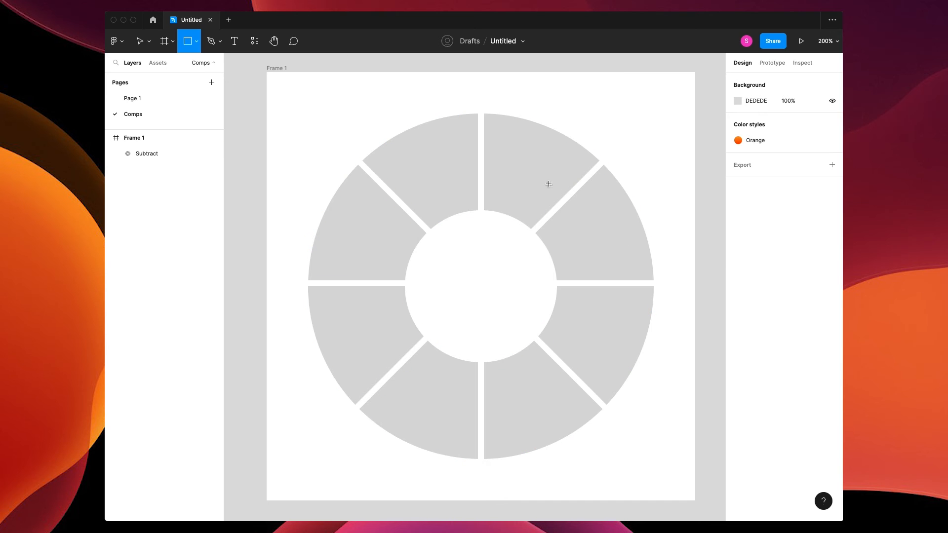
{"action": "left_click_drag", "start_coordinate": [477, 71], "coordinate": [485, 501]}
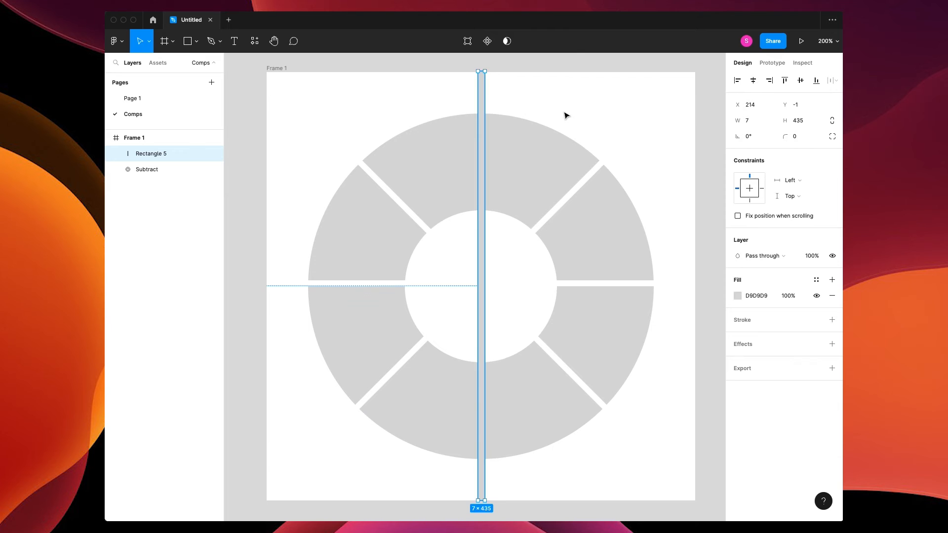
Step: Hide the vertical guide bar and flatten the subtracted segmented ring into one editable vector shape
{"action": "left_click", "coordinate": [214, 153]}
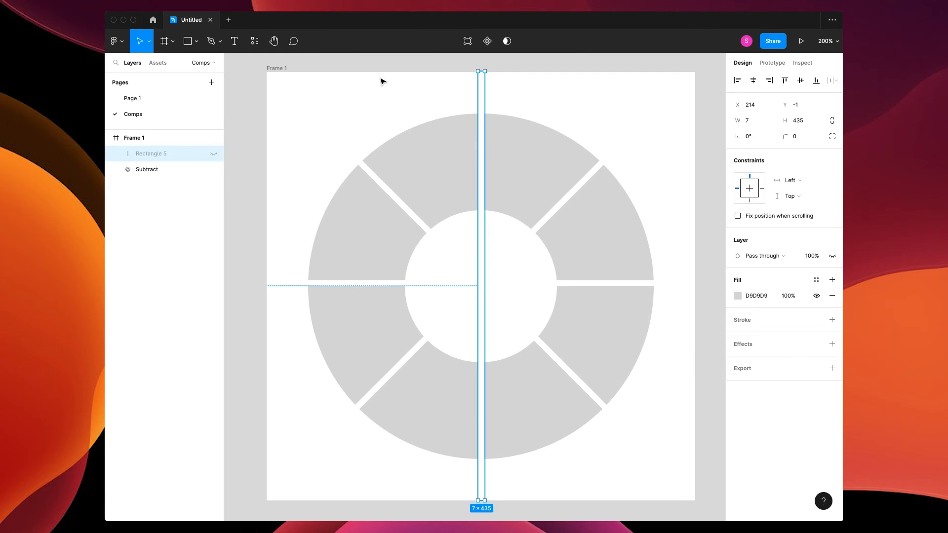
{"action": "left_click", "coordinate": [383, 80]}
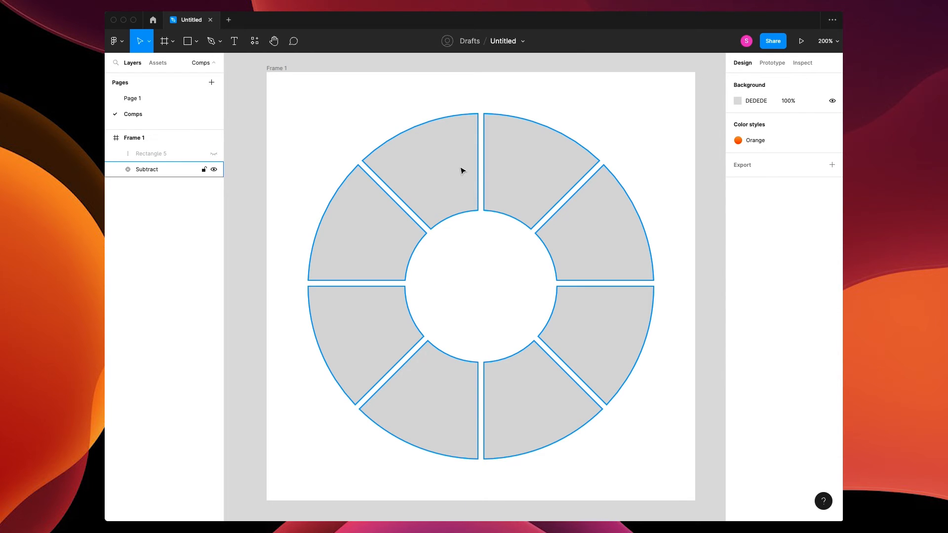
{"action": "left_click", "coordinate": [541, 178]}
{"action": "left_click", "coordinate": [540, 178]}
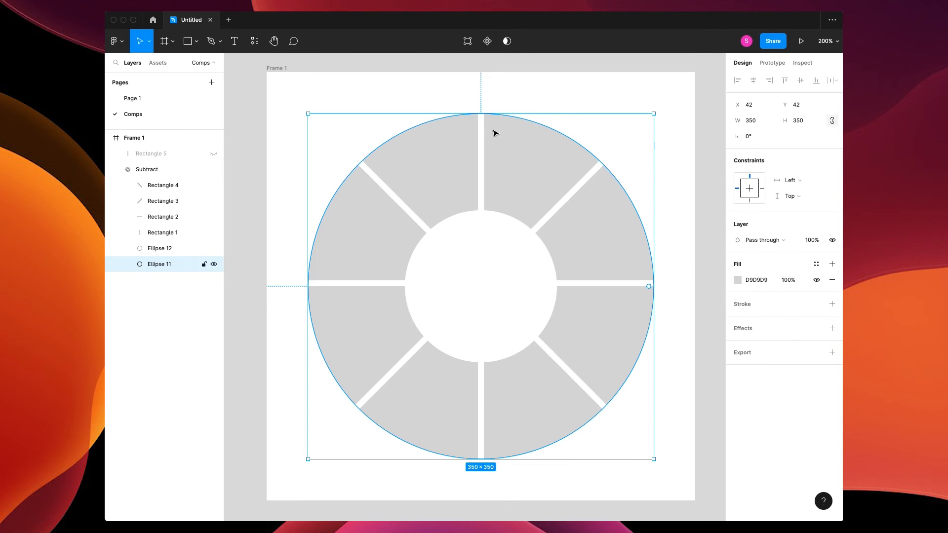
{"action": "left_click", "coordinate": [144, 171]}
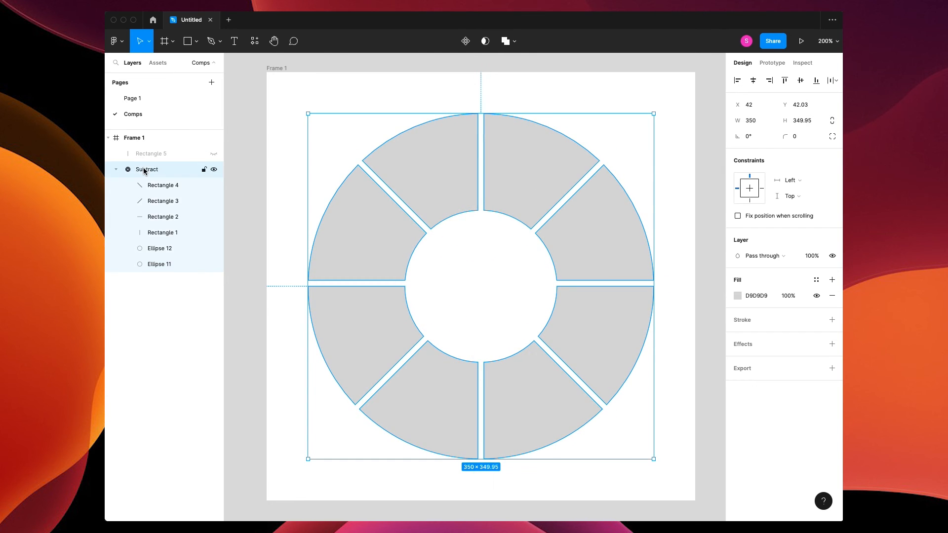
{"action": "key", "text": "super+e"}
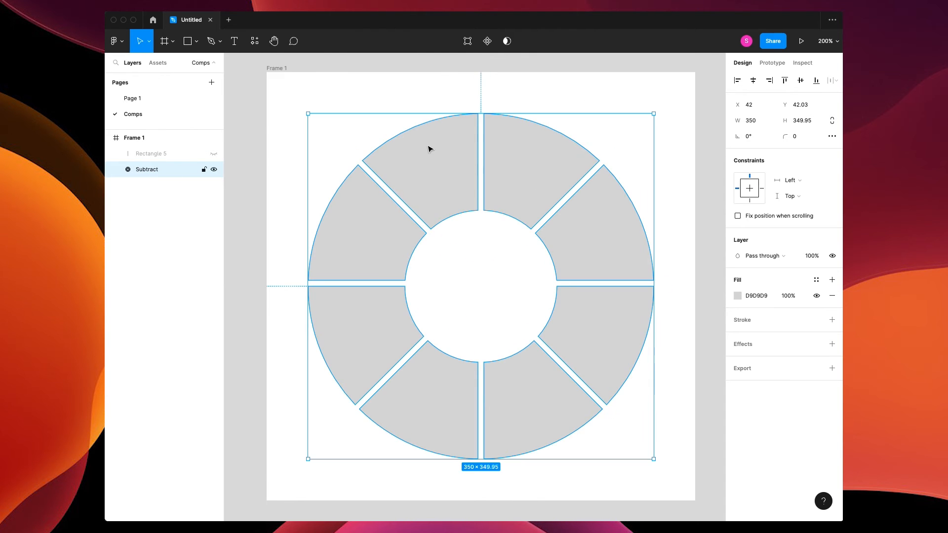
Step: Separate the segment just right of the ring's top centre into its own layer in its original position
{"action": "double_click", "coordinate": [518, 205]}
{"action": "left_click", "coordinate": [524, 147]}
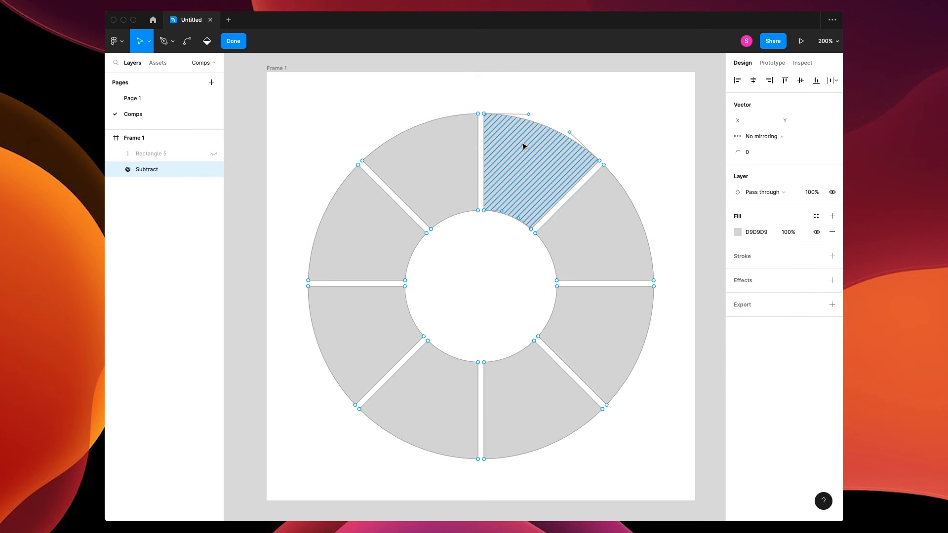
{"action": "key", "text": "super+x"}
{"action": "key", "text": "super+v"}
Step: Separate the ring's right-hand segment just above the horizontal centre gap into its own layer in place
{"action": "left_click", "coordinate": [603, 165]}
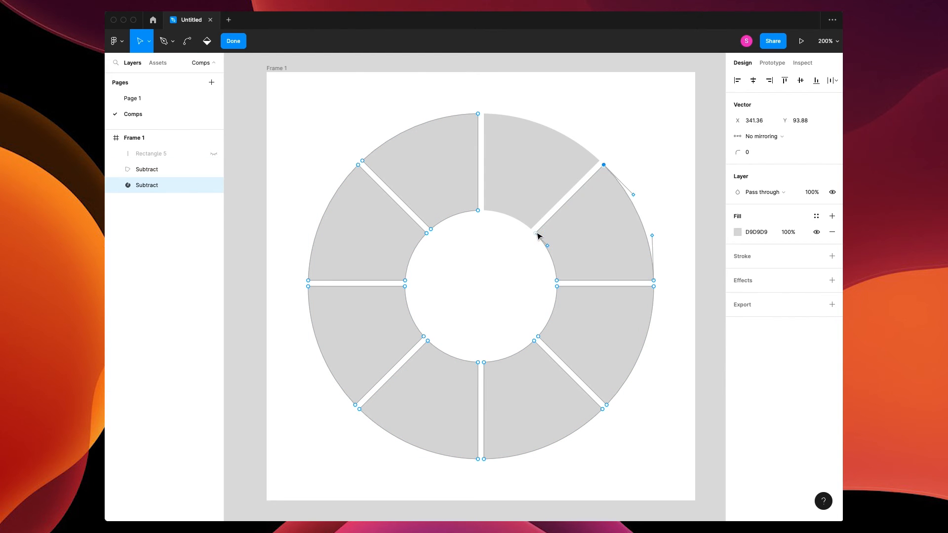
{"action": "left_click", "coordinate": [557, 280], "text": "shift"}
{"action": "key", "text": "BackSpace"}
{"action": "key", "text": "Escape"}
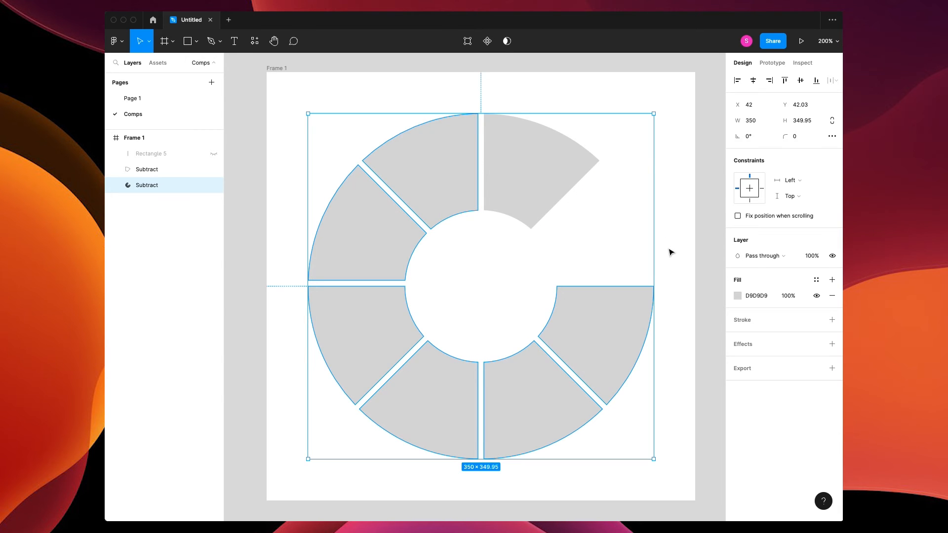
{"action": "key", "text": "super+v"}
{"action": "left_click", "coordinate": [675, 251]}
Step: Separate the ring's right-hand segment just below the horizontal centre gap into its own layer in place
{"action": "double_click", "coordinate": [625, 338]}
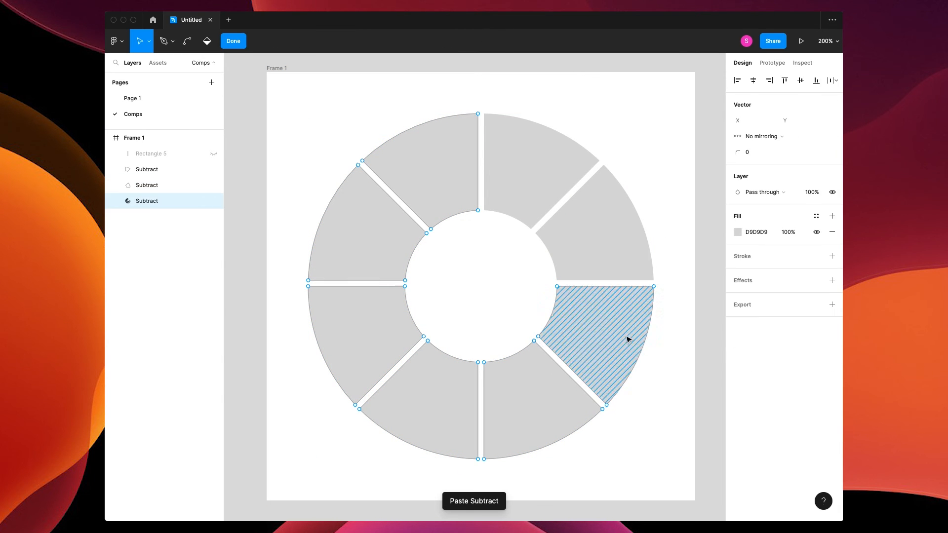
{"action": "left_click", "coordinate": [557, 287]}
{"action": "left_click", "coordinate": [538, 336], "text": "shift"}
{"action": "left_click", "coordinate": [606, 404], "text": "shift"}
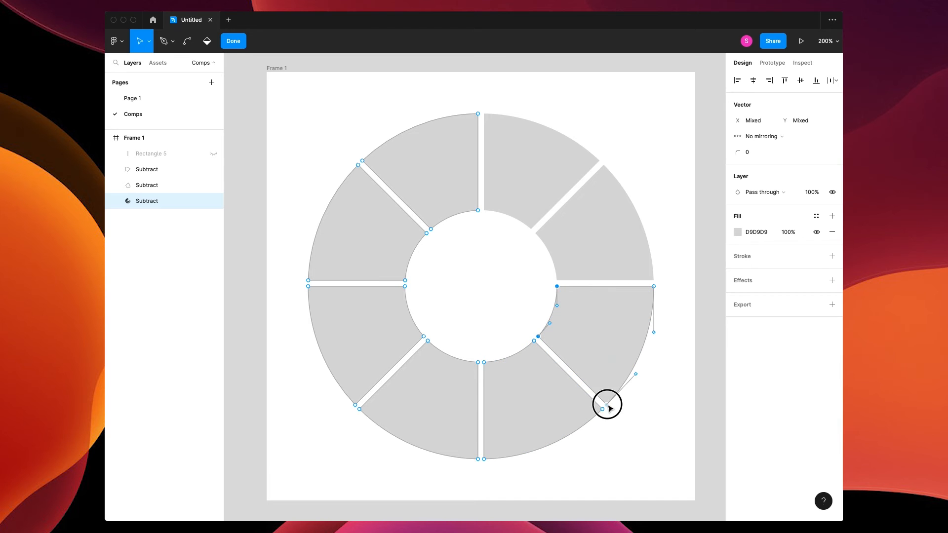
{"action": "key", "text": "super+x"}
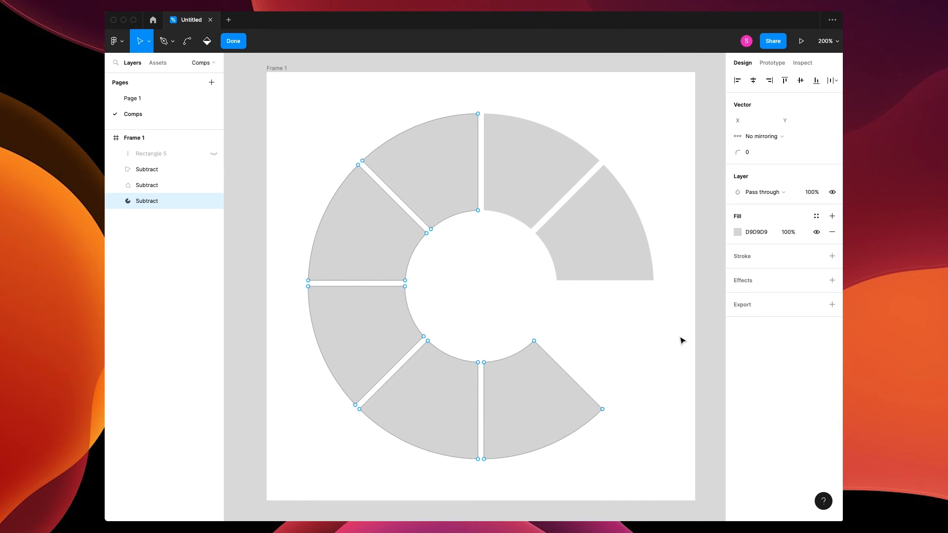
{"action": "key", "text": "Escape"}
{"action": "key", "text": "super+v"}
Step: Separate the segment just right of the ring's bottom centre into its own layer in its original position
{"action": "double_click", "coordinate": [533, 385]}
{"action": "left_click", "coordinate": [533, 341]}
{"action": "left_click", "coordinate": [483, 362], "text": "shift"}
{"action": "left_click", "coordinate": [483, 459], "text": "shift"}
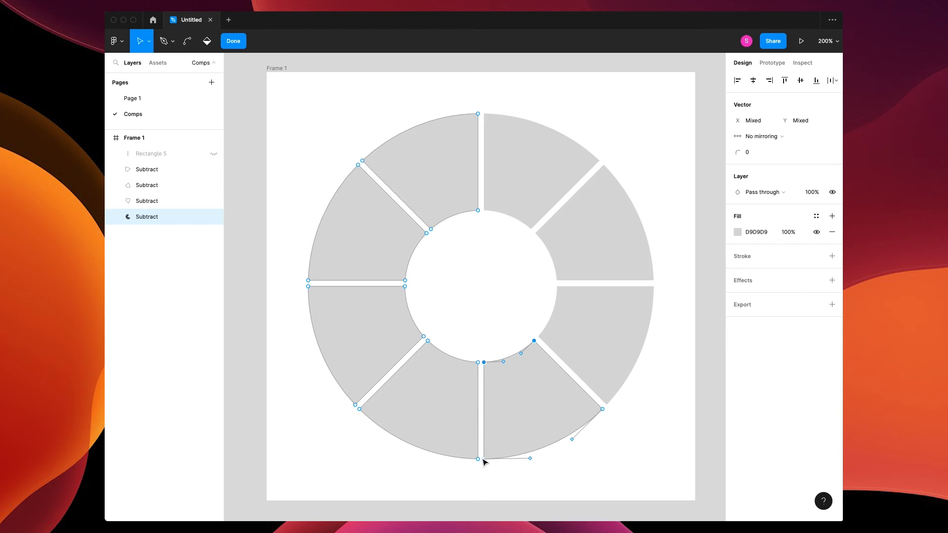
{"action": "left_click", "coordinate": [602, 409], "text": "shift"}
{"action": "key", "text": "super"}
{"action": "key", "text": "super+x"}
{"action": "key", "text": "Escape"}
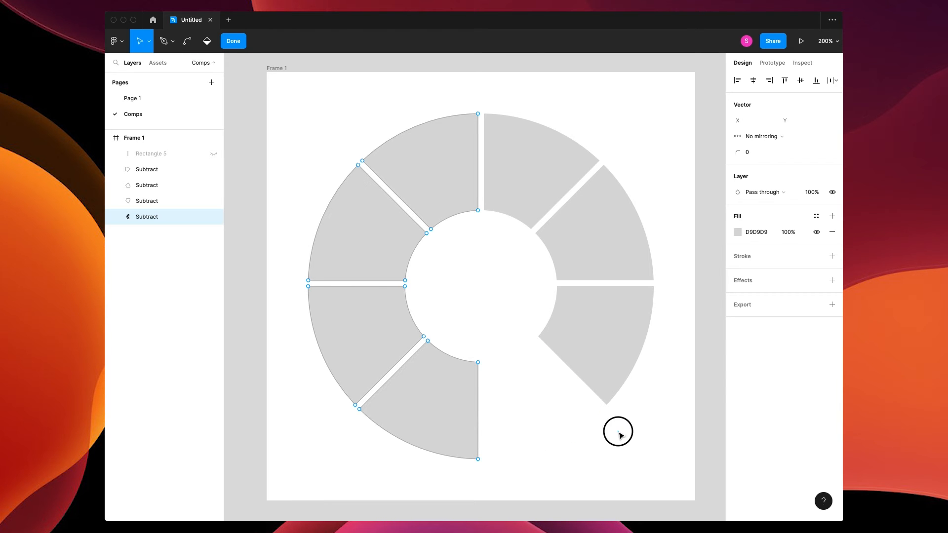
{"action": "key", "text": "Escape"}
{"action": "key", "text": "super+v"}
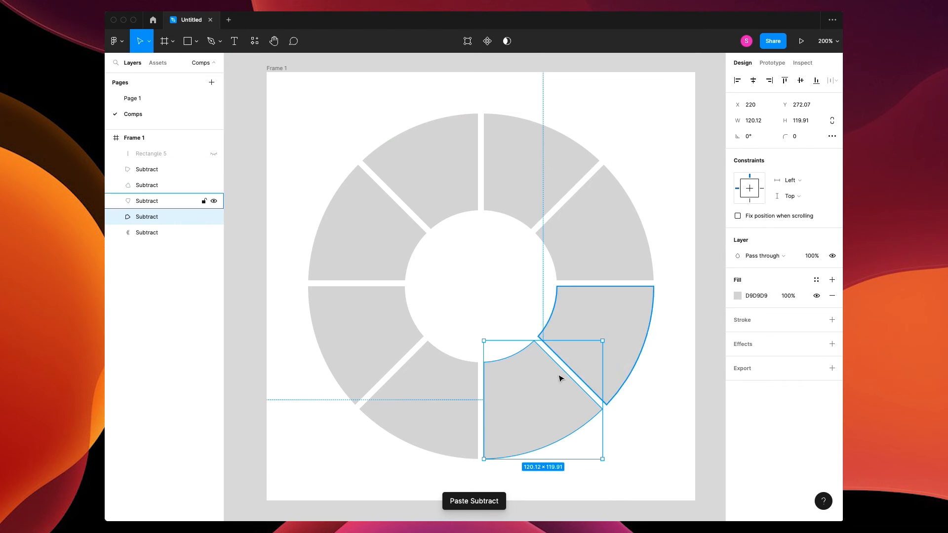
Step: Replace the ring's remaining left half with a horizontally flipped copy of the four separate right-hand segments
{"action": "left_click", "coordinate": [431, 195]}
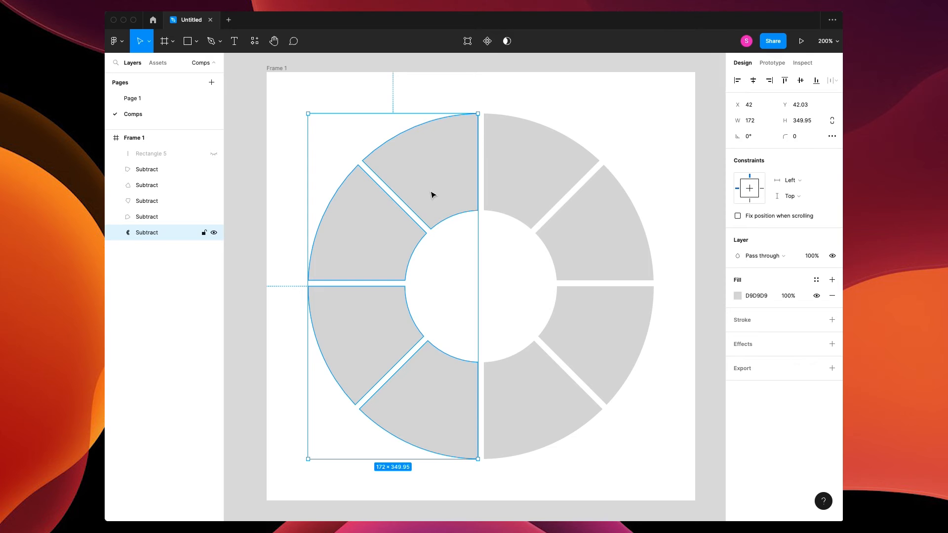
{"action": "key", "text": "Delete"}
{"action": "left_click_drag", "start_coordinate": [614, 425], "coordinate": [612, 421]}
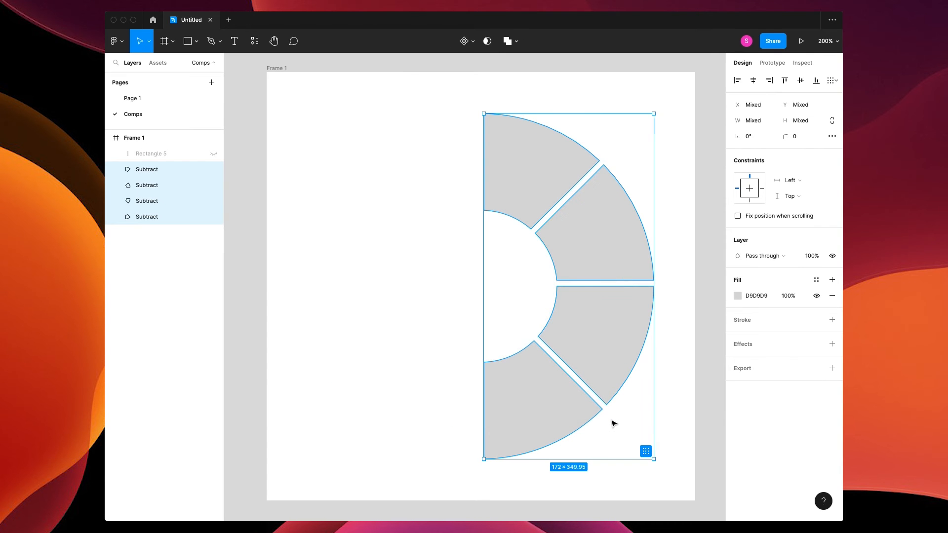
{"action": "key", "text": "super+v"}
{"action": "right_click", "coordinate": [607, 357]}
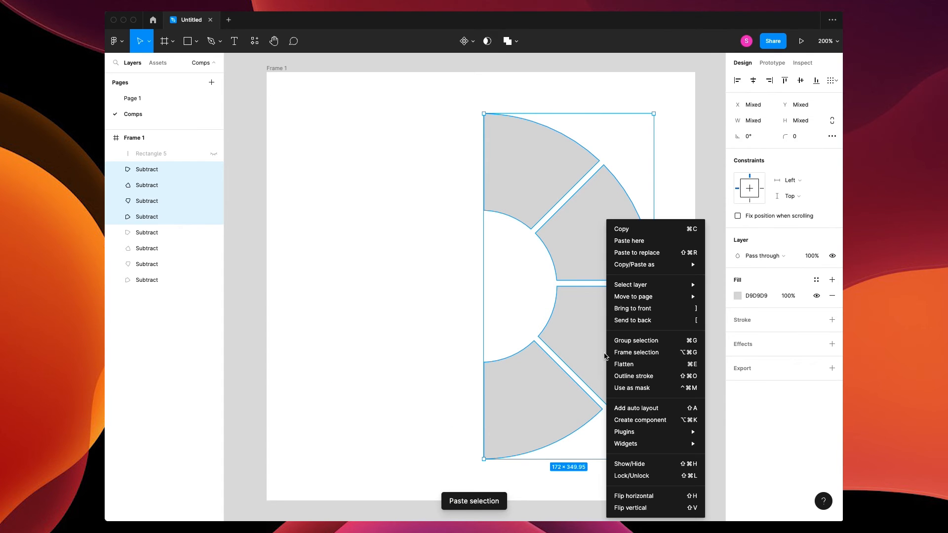
{"action": "left_click", "coordinate": [637, 497]}
{"action": "left_click_drag", "start_coordinate": [603, 381], "coordinate": [434, 378]}
{"action": "left_click", "coordinate": [660, 451]}
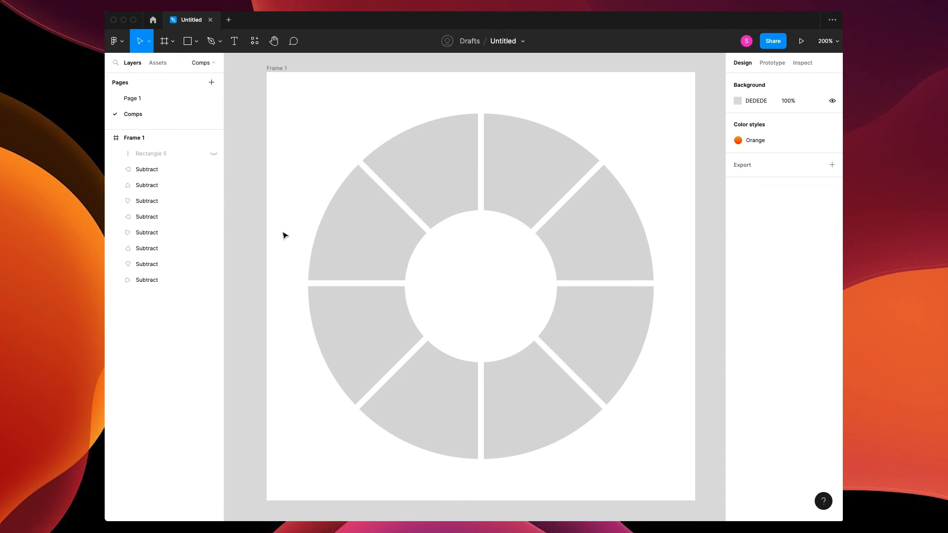
Step: Show the vertical guide bar again and change its fill to dark red
{"action": "left_click", "coordinate": [214, 154]}
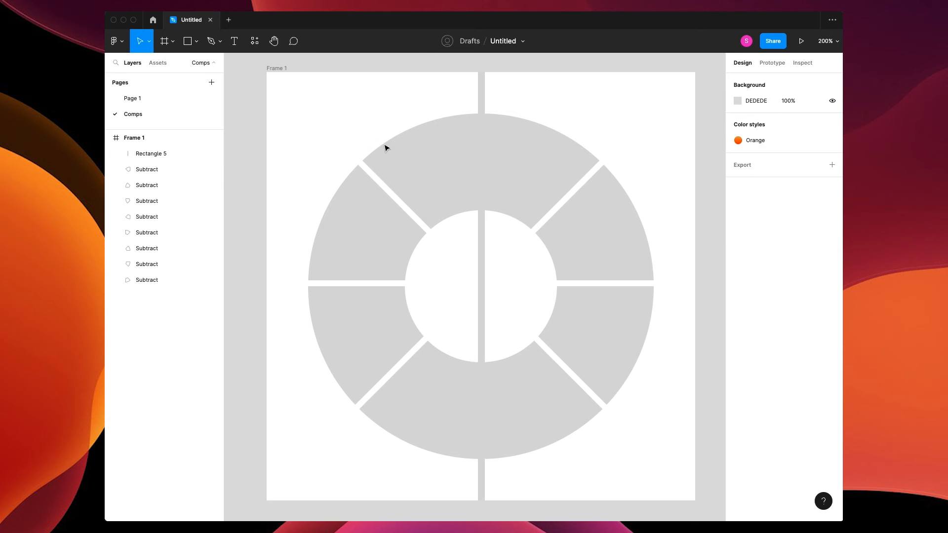
{"action": "left_click", "coordinate": [479, 98]}
{"action": "left_click", "coordinate": [737, 295]}
{"action": "left_click", "coordinate": [698, 313]}
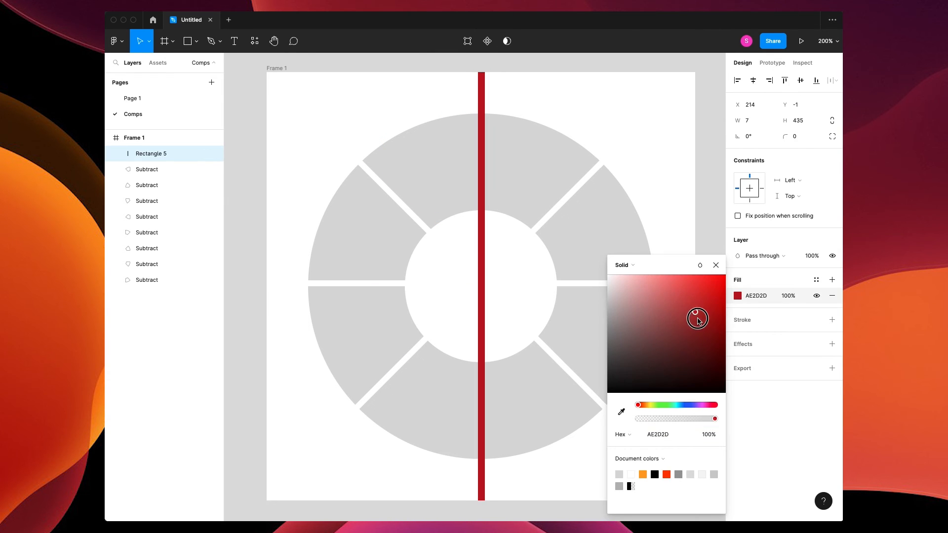
{"action": "left_click", "coordinate": [692, 231]}
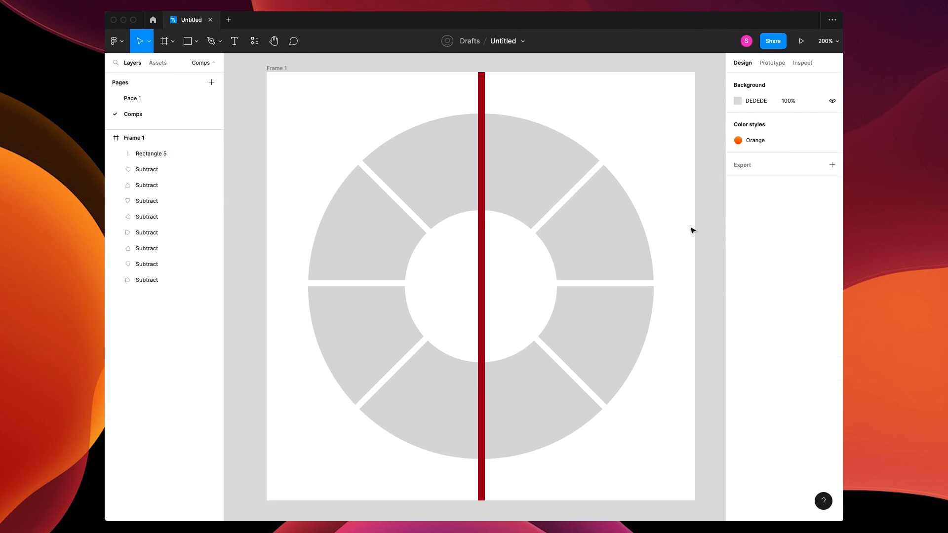
Step: Group the eight ring segments and rotate the group 21.57° so one segment is centred on the red guide bar
{"action": "left_click", "coordinate": [146, 171]}
{"action": "left_click", "coordinate": [157, 283], "text": "shift"}
{"action": "key", "text": "super+g"}
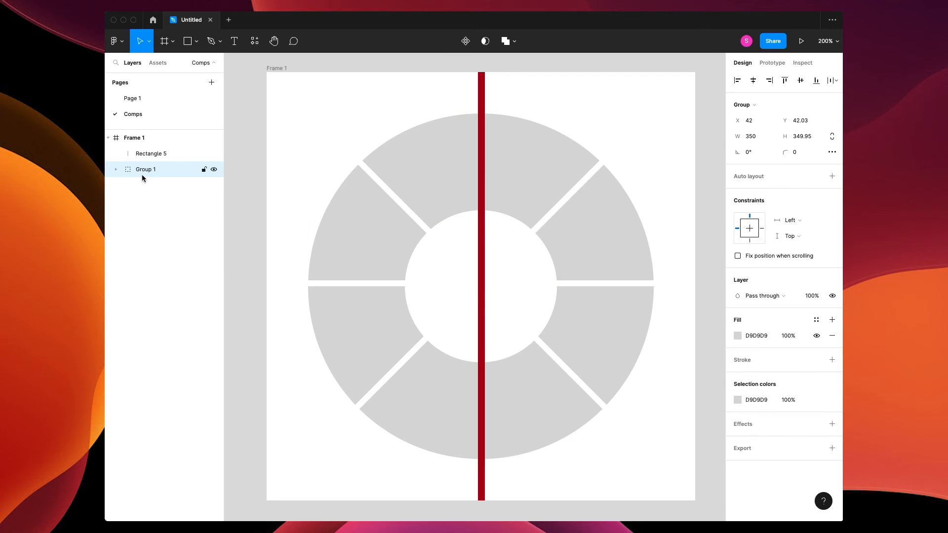
{"action": "left_click_drag", "start_coordinate": [304, 107], "coordinate": [242, 182]}
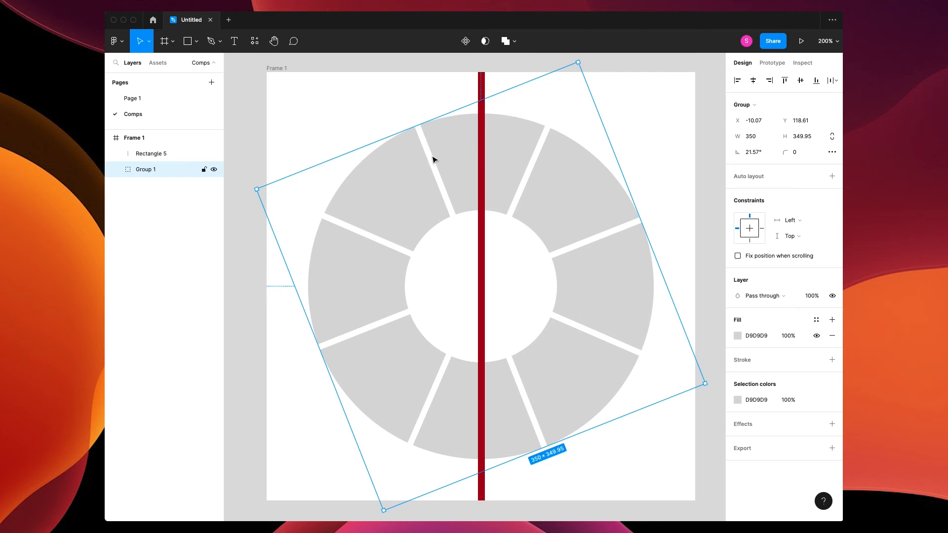
{"action": "left_click", "coordinate": [668, 157]}
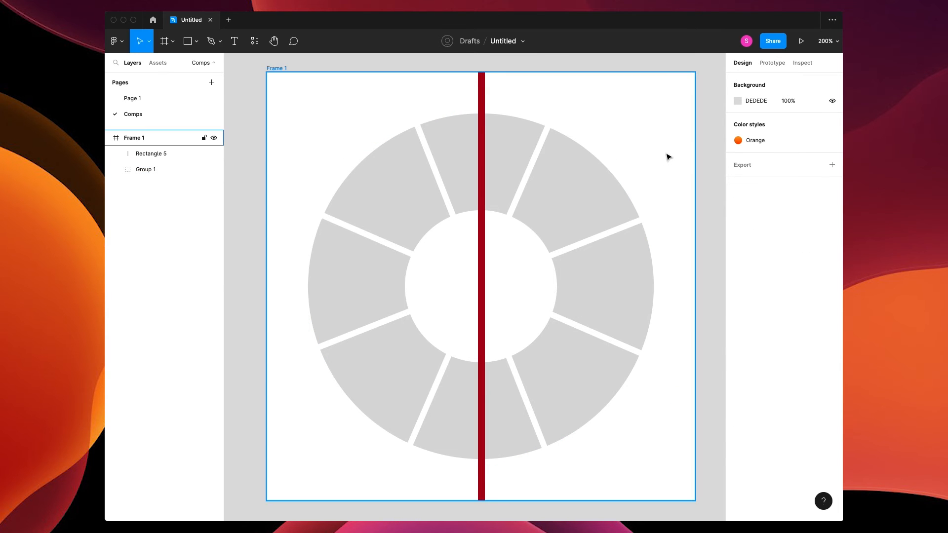
Step: Run the Unsplash plugin and search its photos for "travel"
{"action": "key", "text": "shift+0"}
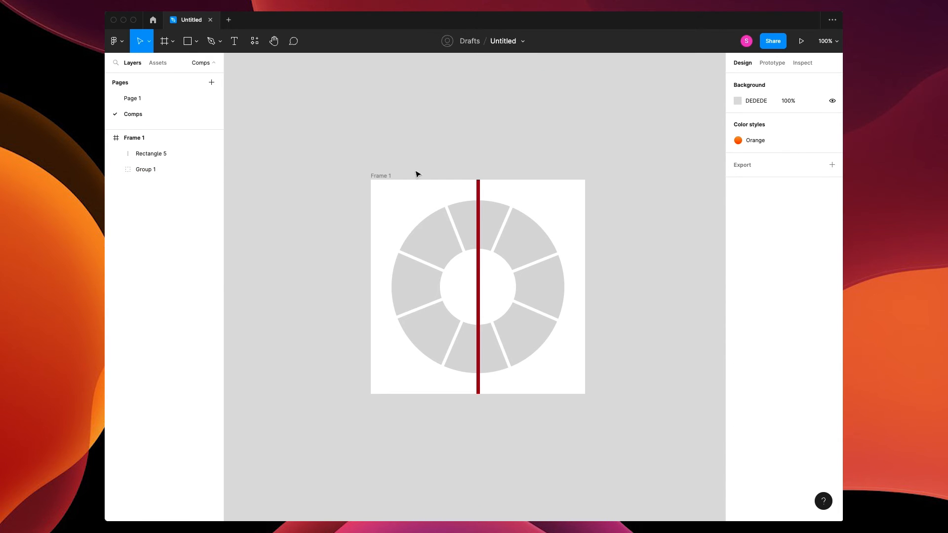
{"action": "scroll", "coordinate": [434, 163], "scroll_direction": "right", "scroll_amount": 5}
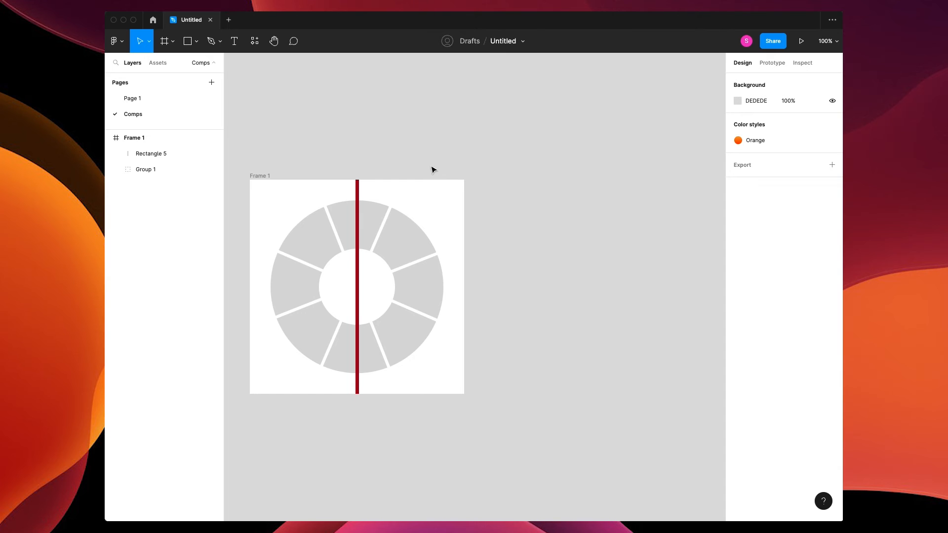
{"action": "left_click", "coordinate": [345, 6]}
{"action": "left_click", "coordinate": [363, 25]}
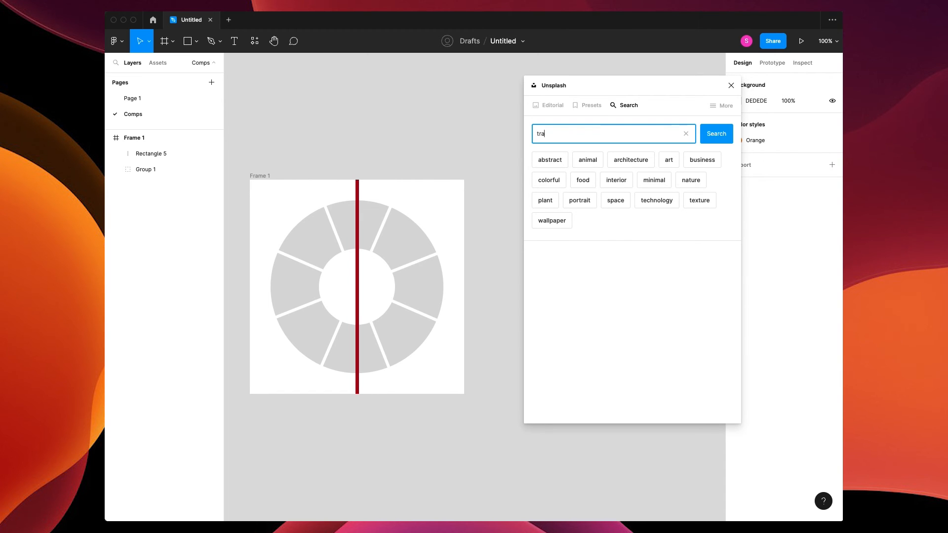
{"action": "key", "text": "Return"}
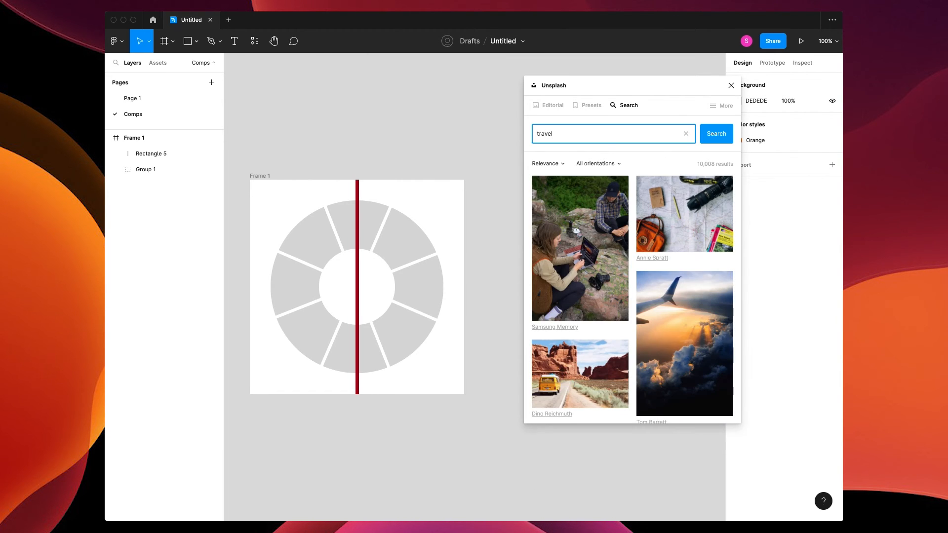
{"action": "scroll", "coordinate": [675, 320], "scroll_direction": "down", "scroll_amount": 5}
{"action": "scroll", "coordinate": [675, 320], "scroll_direction": "down", "scroll_amount": 5}
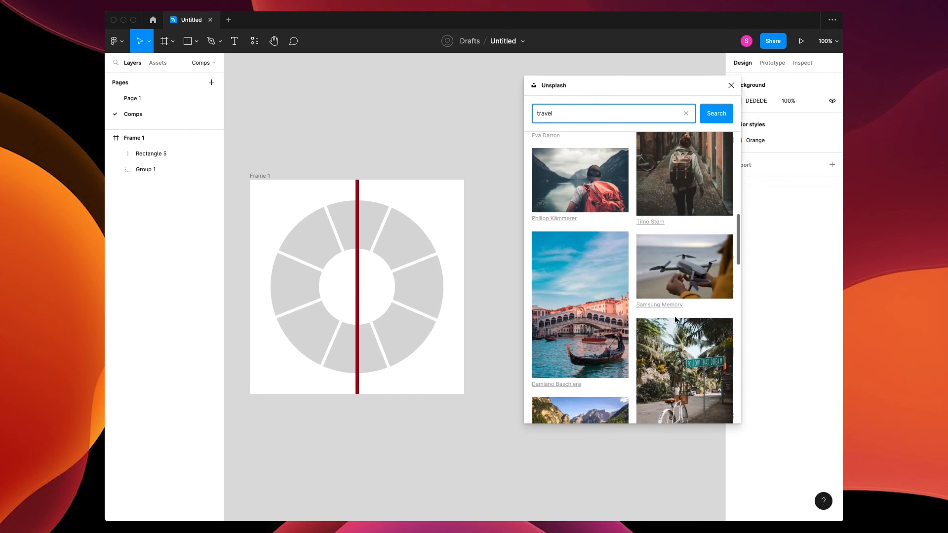
Step: Fill the top, upper-right and right segments with the Venice canal, green lake and suspension bridge photos respectively
{"action": "double_click", "coordinate": [375, 224]}
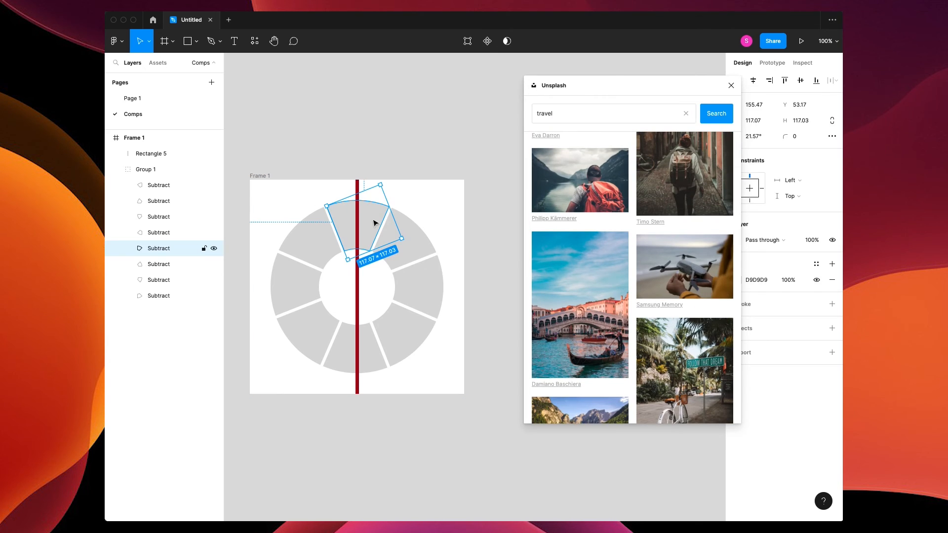
{"action": "left_click", "coordinate": [539, 294]}
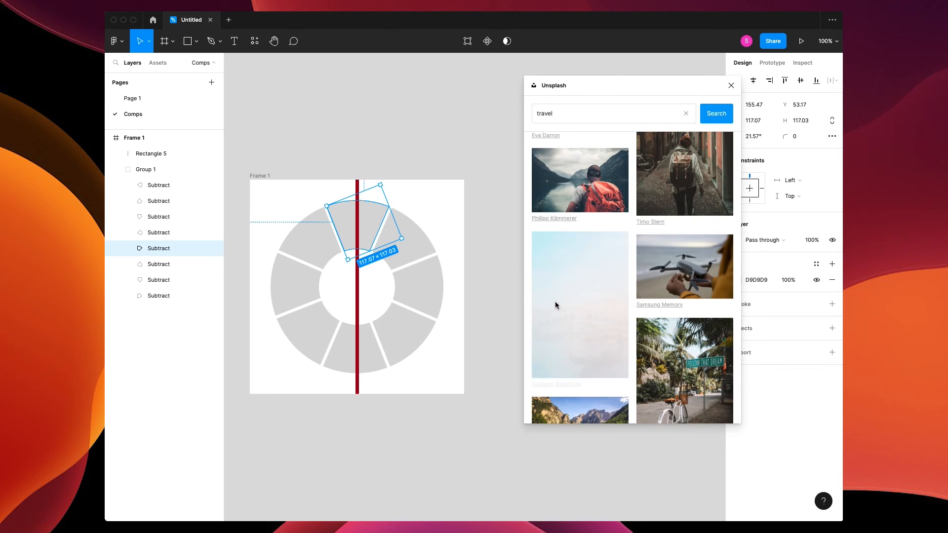
{"action": "left_click", "coordinate": [414, 248]}
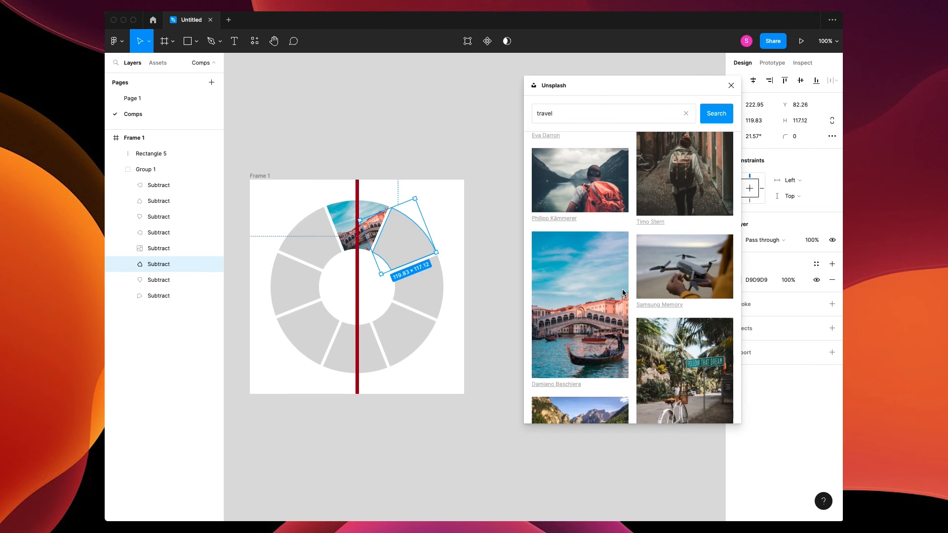
{"action": "scroll", "coordinate": [640, 334], "scroll_direction": "down", "scroll_amount": 4}
{"action": "left_click", "coordinate": [589, 233]}
{"action": "left_click", "coordinate": [419, 286]}
{"action": "left_click", "coordinate": [568, 335]}
Step: Fill the wheel's lower-right and bottom segments with two different travel photos from the Unsplash results
{"action": "left_click", "coordinate": [405, 335]}
{"action": "scroll", "coordinate": [580, 297], "scroll_direction": "down", "scroll_amount": 6}
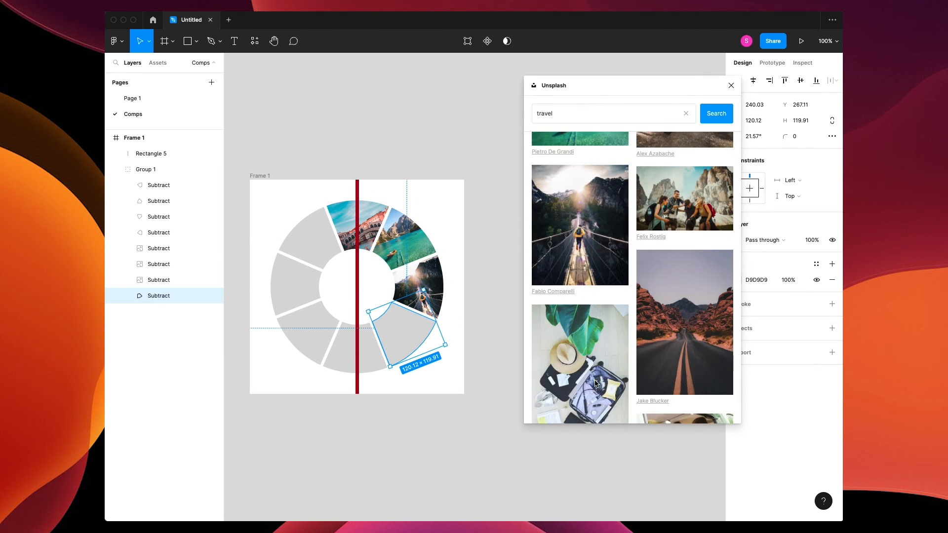
{"action": "left_click", "coordinate": [580, 277]}
{"action": "left_click", "coordinate": [370, 358]}
{"action": "left_click", "coordinate": [684, 292]}
Step: Fill the lower-left segment with a travel photo and the left segment with the sunlit red canyon photo
{"action": "left_click", "coordinate": [309, 330]}
{"action": "scroll", "coordinate": [684, 276], "scroll_direction": "down", "scroll_amount": 3}
{"action": "left_click", "coordinate": [684, 229]}
{"action": "scroll", "coordinate": [548, 293], "scroll_direction": "down", "scroll_amount": 5}
{"action": "left_click", "coordinate": [684, 250]}
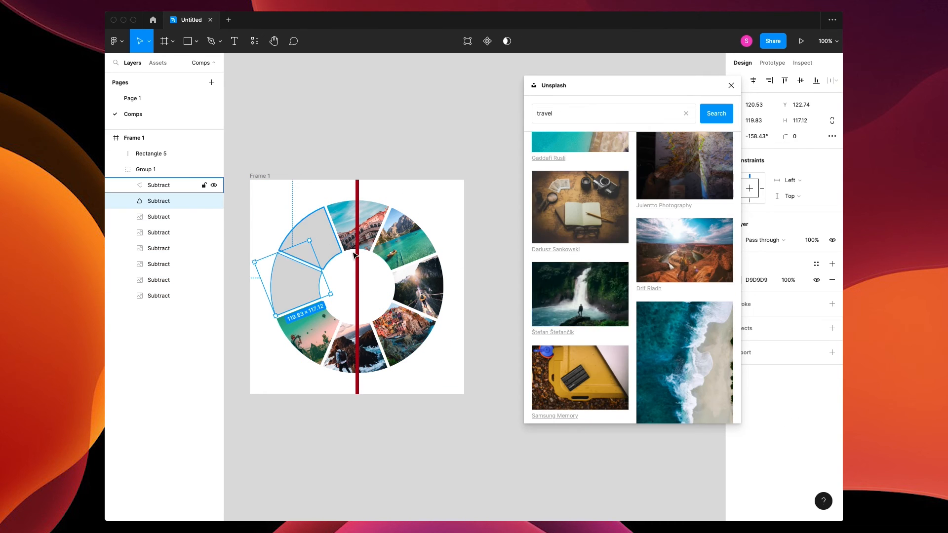
Step: Fill the last grey segment, at the wheel's upper left, with a coastal travel photo from Unsplash
{"action": "left_click", "coordinate": [328, 243]}
{"action": "scroll", "coordinate": [600, 309], "scroll_direction": "down", "scroll_amount": 5}
{"action": "left_click", "coordinate": [661, 282]}
{"action": "scroll", "coordinate": [580, 337], "scroll_direction": "down", "scroll_amount": 5}
{"action": "left_click", "coordinate": [580, 336]}
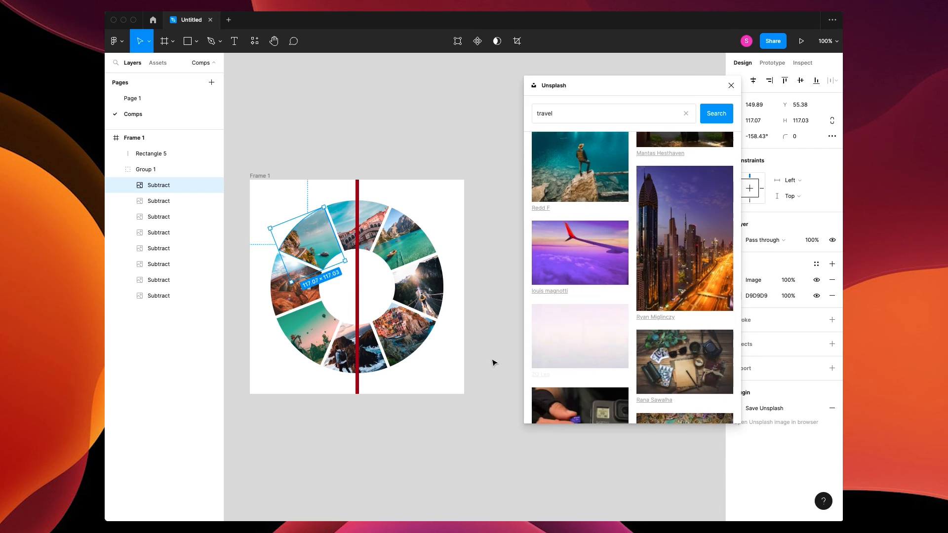
Step: Deselect the wheel segment and close the Unsplash photo browser
{"action": "left_click", "coordinate": [493, 361]}
{"action": "key", "text": "Escape"}
{"action": "key", "text": "plus"}
{"action": "left_click_drag", "start_coordinate": [498, 336], "coordinate": [651, 346]}
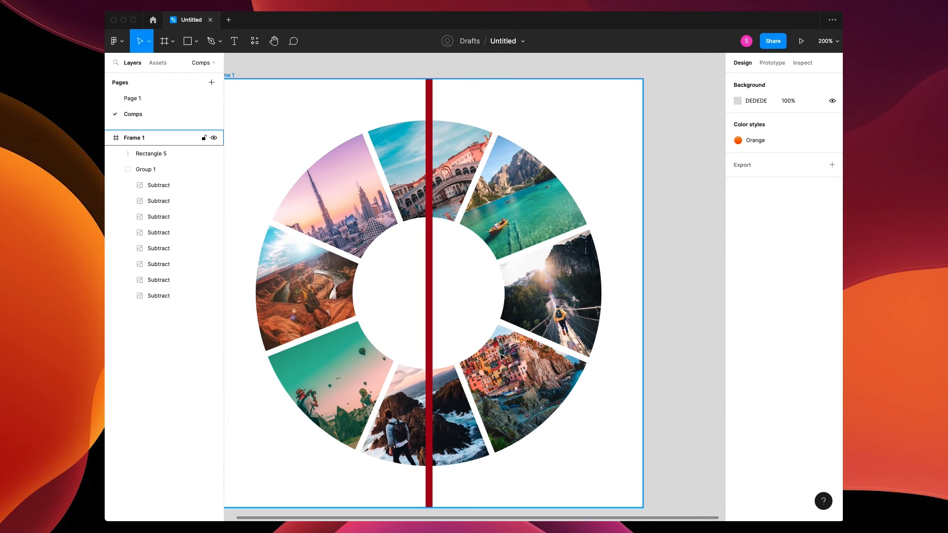
Step: Switch the top segment's Venice photo to Crop, straighten and enlarge it, and position the bridge and gondolas inside the segment
{"action": "left_click", "coordinate": [467, 164]}
{"action": "double_click", "coordinate": [465, 161]}
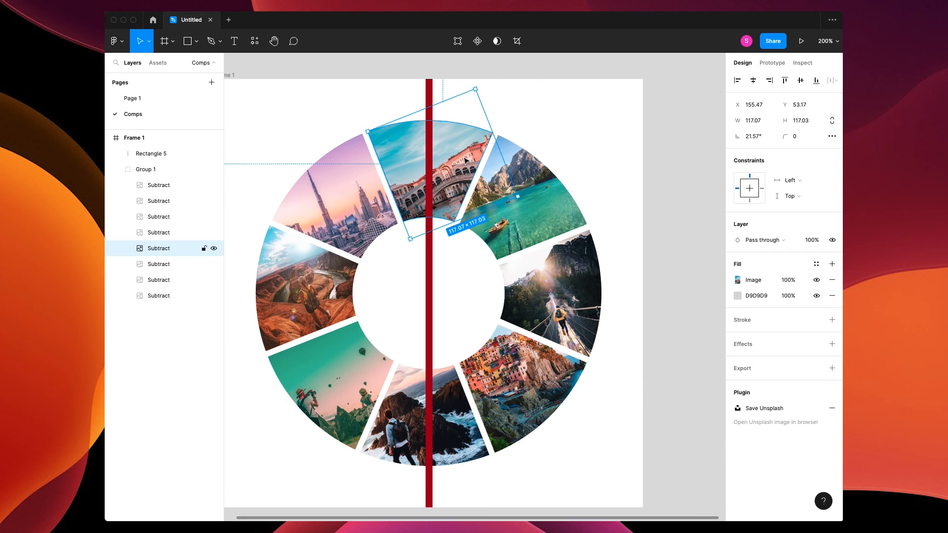
{"action": "left_click", "coordinate": [747, 278]}
{"action": "left_click", "coordinate": [620, 304]}
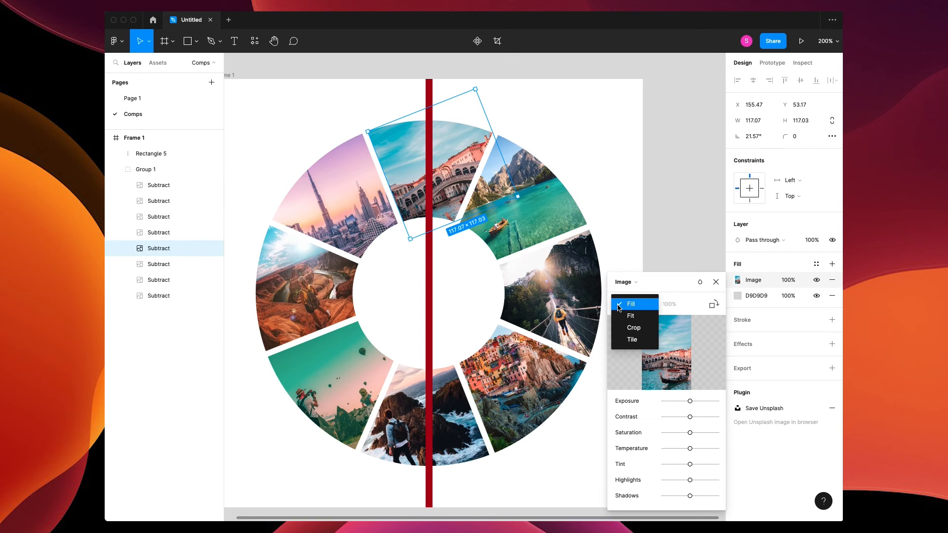
{"action": "left_click", "coordinate": [633, 328]}
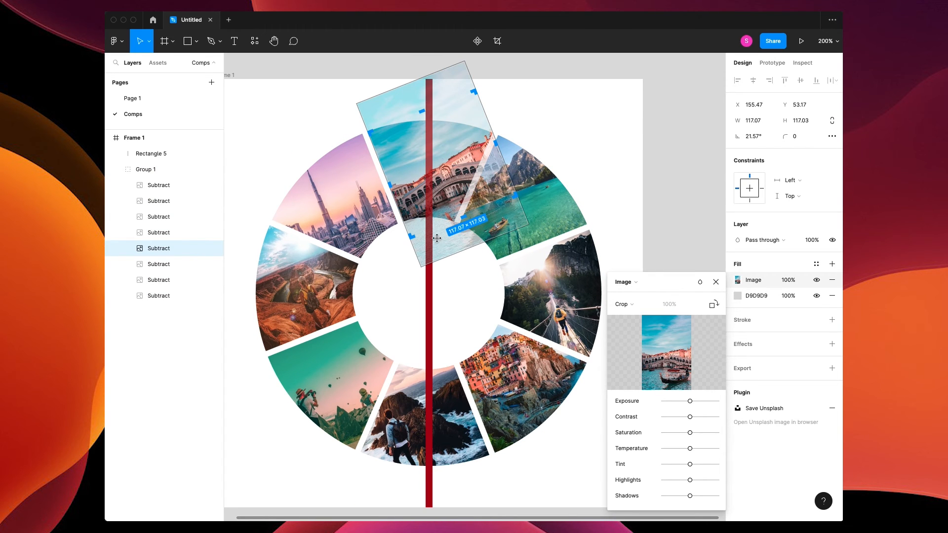
{"action": "left_click_drag", "start_coordinate": [534, 221], "coordinate": [508, 252]}
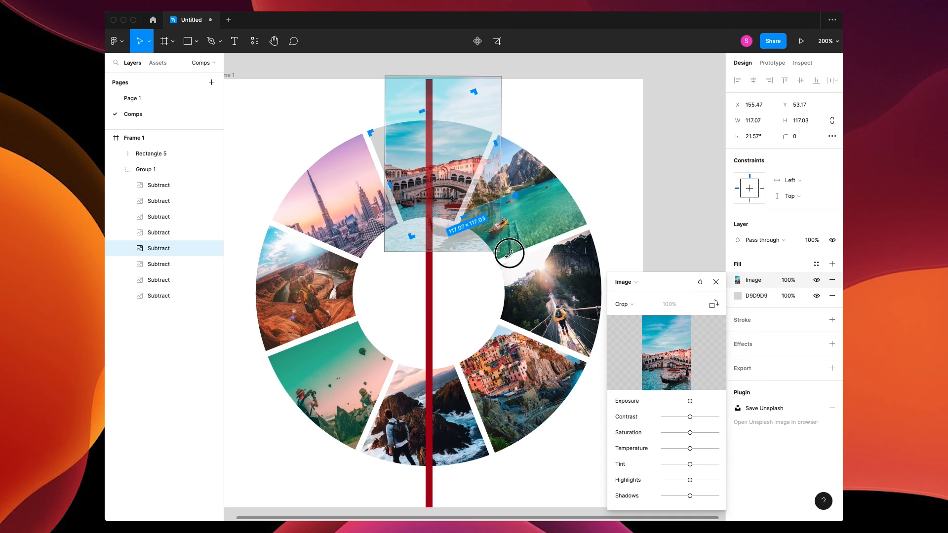
{"action": "left_click_drag", "start_coordinate": [449, 154], "coordinate": [436, 161]}
{"action": "left_click_drag", "start_coordinate": [483, 256], "coordinate": [490, 272]}
{"action": "left_click_drag", "start_coordinate": [463, 160], "coordinate": [462, 126]}
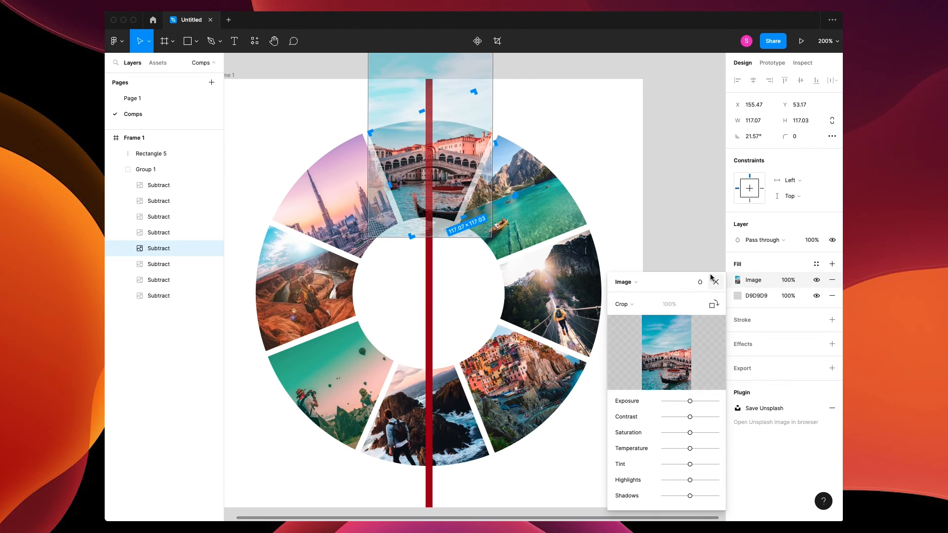
{"action": "left_click", "coordinate": [715, 281]}
{"action": "left_click", "coordinate": [659, 205]}
Step: Set the upper-right segment's lake photo to Crop and rotate it clockwise so its top faces outward from the wheel's centre
{"action": "left_click", "coordinate": [532, 222]}
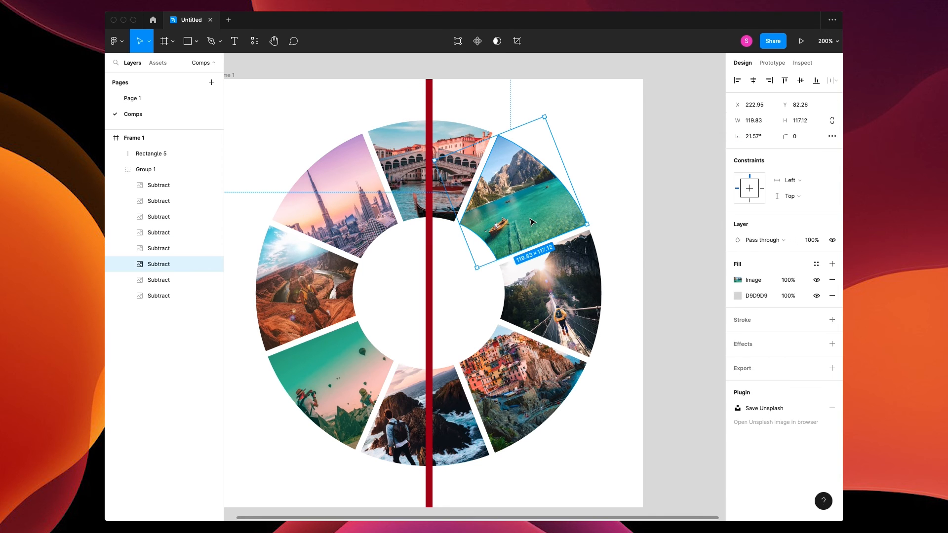
{"action": "left_click", "coordinate": [738, 279]}
{"action": "left_click", "coordinate": [622, 304]}
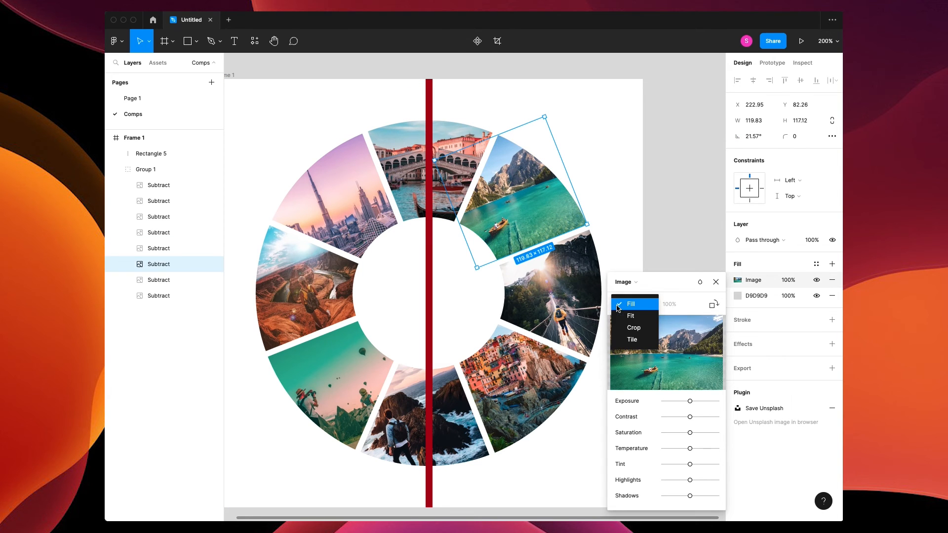
{"action": "left_click", "coordinate": [629, 327]}
{"action": "left_click_drag", "start_coordinate": [623, 218], "coordinate": [518, 322]}
Step: Crop the right segment's suspension bridge photo and rotate it clockwise so its top points outward from the wheel
{"action": "left_click", "coordinate": [548, 301]}
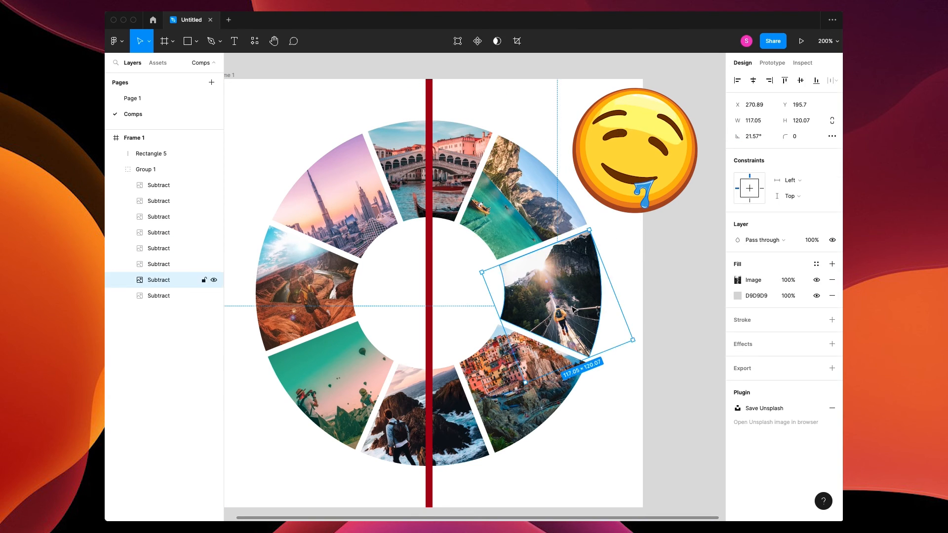
{"action": "left_click", "coordinate": [738, 279]}
{"action": "left_click", "coordinate": [622, 304]}
{"action": "left_click", "coordinate": [637, 330]}
{"action": "left_click_drag", "start_coordinate": [592, 192], "coordinate": [638, 299]}
Step: Rotate the cropped photos of the lower-right coastal town and bottom hiker segments so their tops face outward
{"action": "left_click", "coordinate": [525, 395]}
{"action": "left_click", "coordinate": [738, 280]}
{"action": "left_click_drag", "start_coordinate": [543, 272], "coordinate": [523, 491]}
{"action": "left_click", "coordinate": [445, 409]}
{"action": "scroll", "coordinate": [482, 404], "scroll_direction": "down", "scroll_amount": 4}
{"action": "left_click", "coordinate": [737, 280]}
{"action": "left_click_drag", "start_coordinate": [374, 420], "coordinate": [479, 332]}
Step: Rotate the cropped photos of the lower-left balloon and left canyon segments so their tops face outward
{"action": "left_click", "coordinate": [552, 380]}
{"action": "scroll", "coordinate": [553, 381], "scroll_direction": "left", "scroll_amount": 3}
{"action": "left_click", "coordinate": [409, 306]}
{"action": "left_click", "coordinate": [395, 197]}
{"action": "left_click", "coordinate": [632, 309]}
{"action": "left_click_drag", "start_coordinate": [350, 287], "coordinate": [478, 279]}
Step: Rotate the cropped skyline photo in the upper-left segment so its top faces outward, then deselect it
{"action": "scroll", "coordinate": [386, 224], "scroll_direction": "up", "scroll_amount": 3}
{"action": "double_click", "coordinate": [445, 192]}
{"action": "left_click_drag", "start_coordinate": [552, 222], "coordinate": [535, 163]}
{"action": "left_click", "coordinate": [701, 161]}
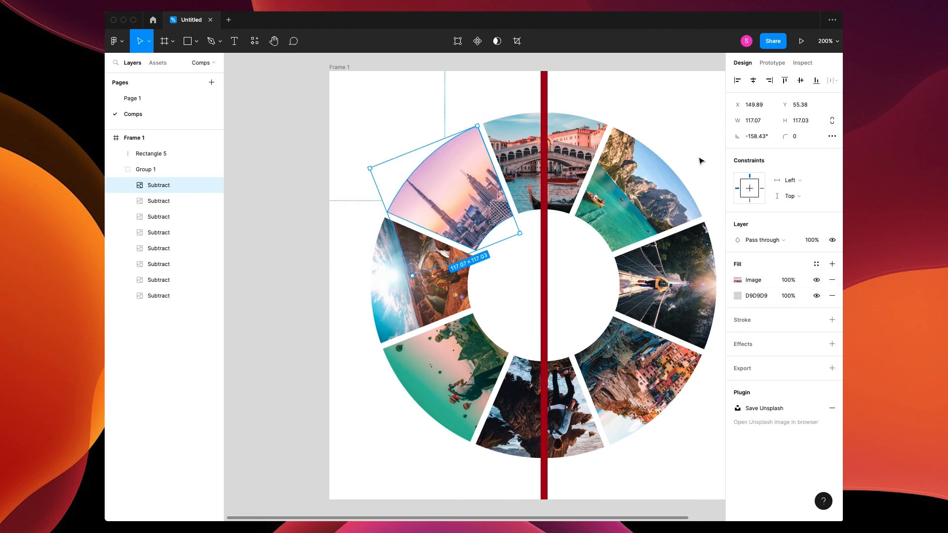
{"action": "left_click", "coordinate": [700, 161]}
Step: Duplicate Frame 1 and rotate the copy's wheel one segment counter-clockwise to centre the lake photo at the top
{"action": "left_click_drag", "start_coordinate": [672, 164], "coordinate": [611, 171]}
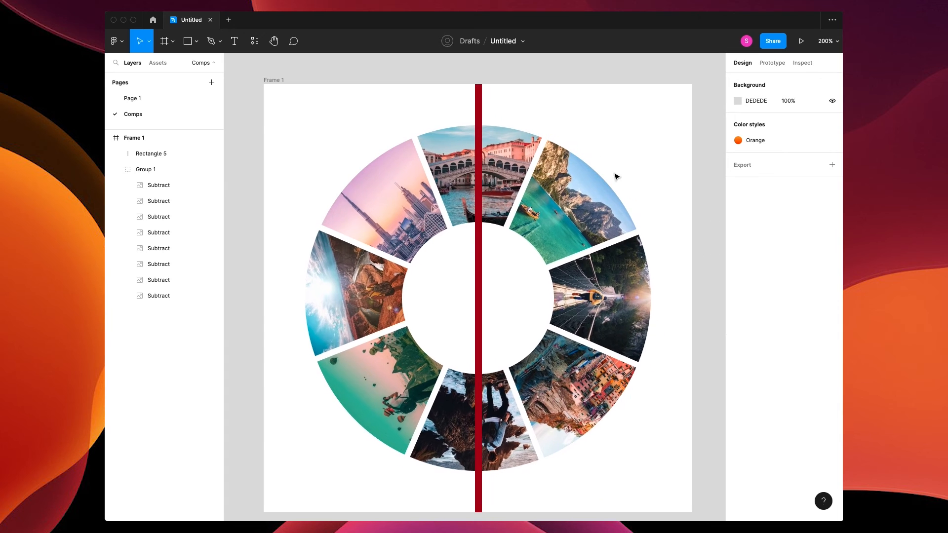
{"action": "key", "text": "shift+0"}
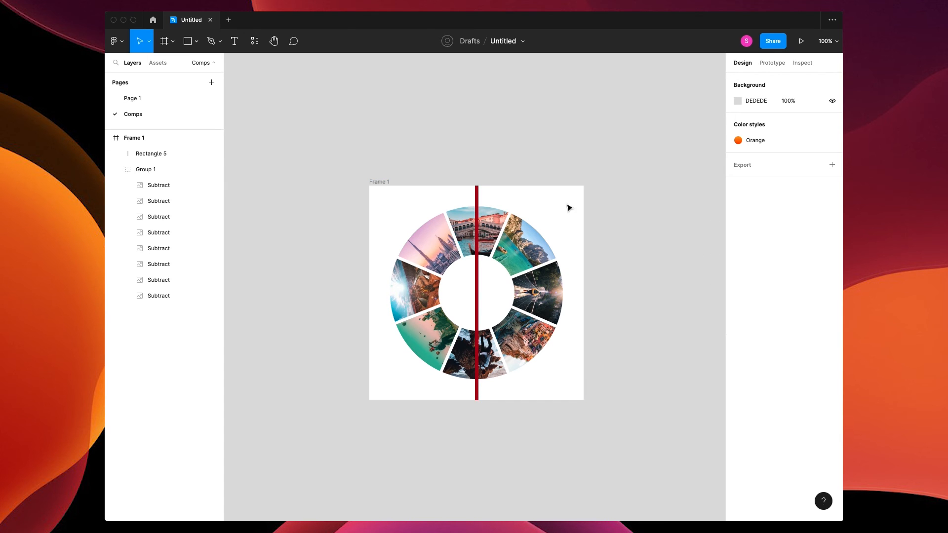
{"action": "left_click", "coordinate": [388, 183]}
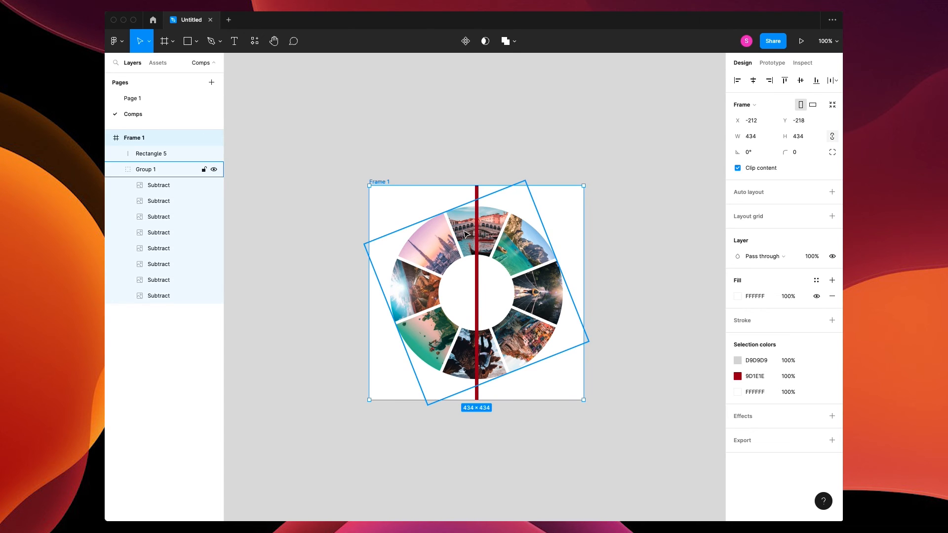
{"action": "key", "text": "super+d"}
{"action": "left_click", "coordinate": [601, 222]}
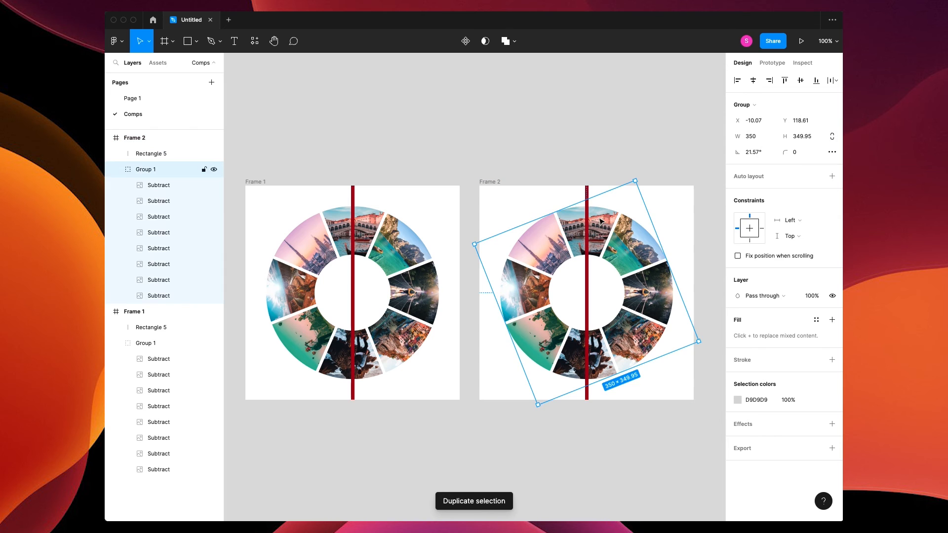
{"action": "left_click_drag", "start_coordinate": [636, 175], "coordinate": [548, 190]}
{"action": "left_click", "coordinate": [529, 184]}
Step: Duplicate Frame 2 and rotate the copy's wheel one segment counter-clockwise to centre the suspension bridge photo at the top
{"action": "left_click", "coordinate": [493, 182]}
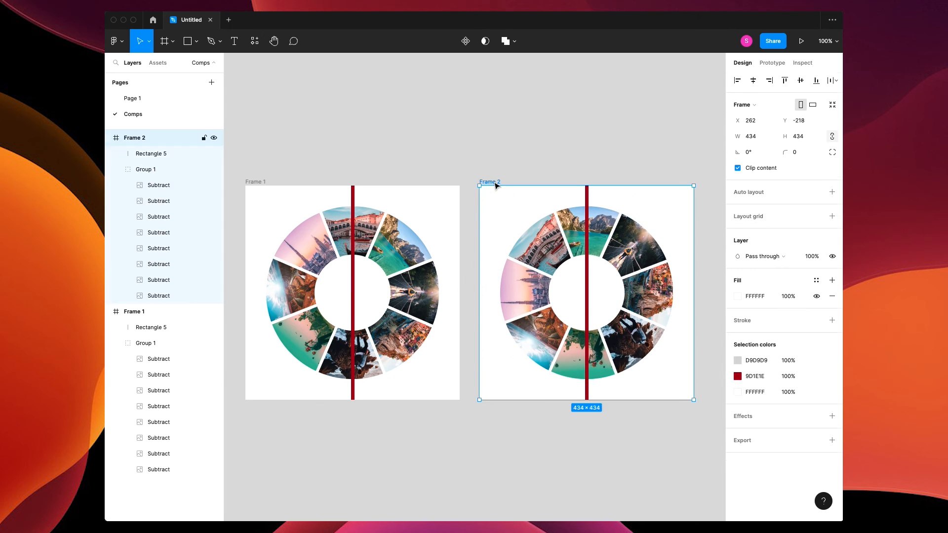
{"action": "key", "text": "super+d"}
{"action": "left_click", "coordinate": [632, 227]}
{"action": "left_click_drag", "start_coordinate": [698, 240], "coordinate": [626, 190]}
{"action": "left_click", "coordinate": [621, 166]}
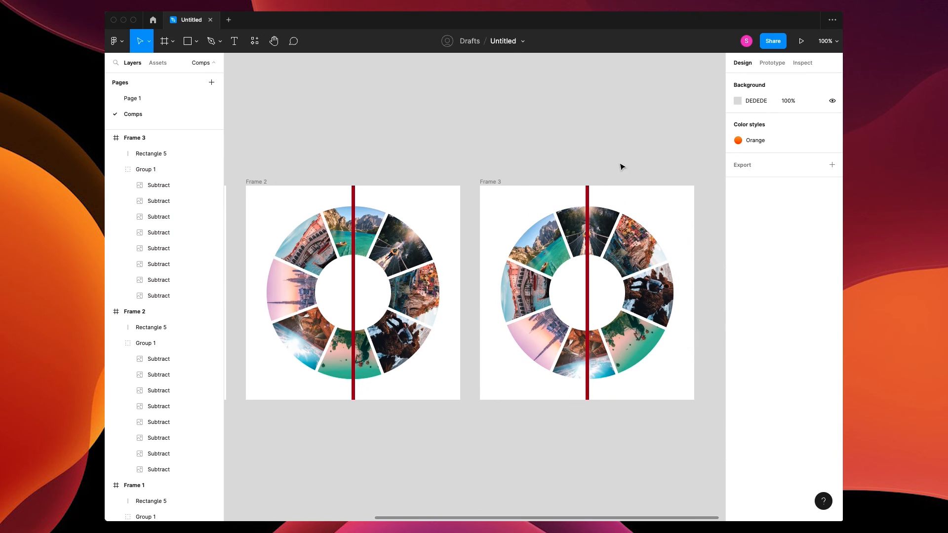
Step: Duplicate Frame 3 and rotate the copy's wheel one segment counter-clockwise to centre the colourful coastal town at the top
{"action": "left_click", "coordinate": [493, 182]}
{"action": "key", "text": "super+d"}
{"action": "left_click", "coordinate": [658, 265]}
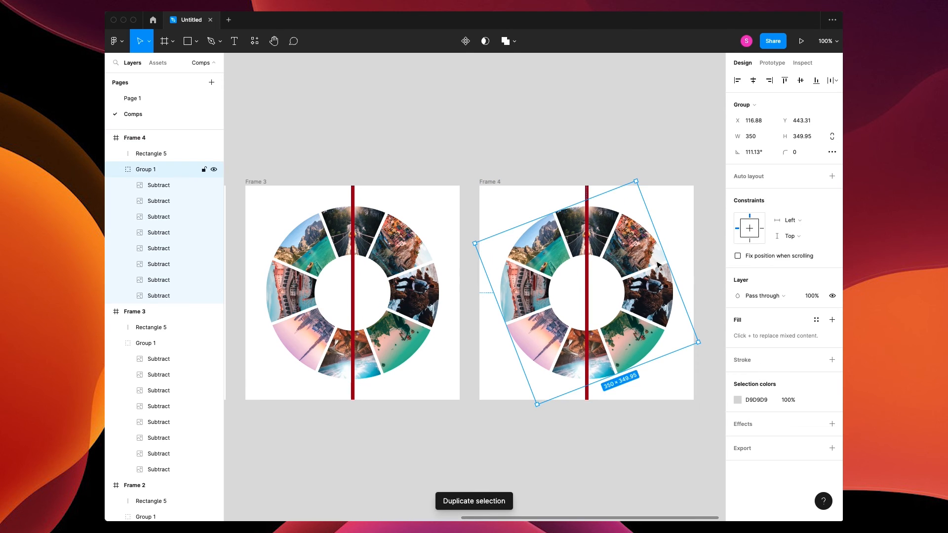
{"action": "left_click_drag", "start_coordinate": [640, 177], "coordinate": [542, 176]}
{"action": "left_click", "coordinate": [521, 179]}
Step: Duplicate Frame 4 and rotate the copy's wheel one segment counter-clockwise to centre the hiker photo at the top
{"action": "left_click", "coordinate": [493, 183]}
{"action": "key", "text": "super+d"}
{"action": "left_click", "coordinate": [657, 261]}
{"action": "left_click_drag", "start_coordinate": [706, 246], "coordinate": [538, 178]}
{"action": "left_click", "coordinate": [592, 173]}
Step: Duplicate Frame 5 and rotate the copy's wheel one segment counter-clockwise to centre the green balloon photo at the top
{"action": "left_click", "coordinate": [493, 182]}
{"action": "key", "text": "super+d"}
{"action": "left_click", "coordinate": [642, 252]}
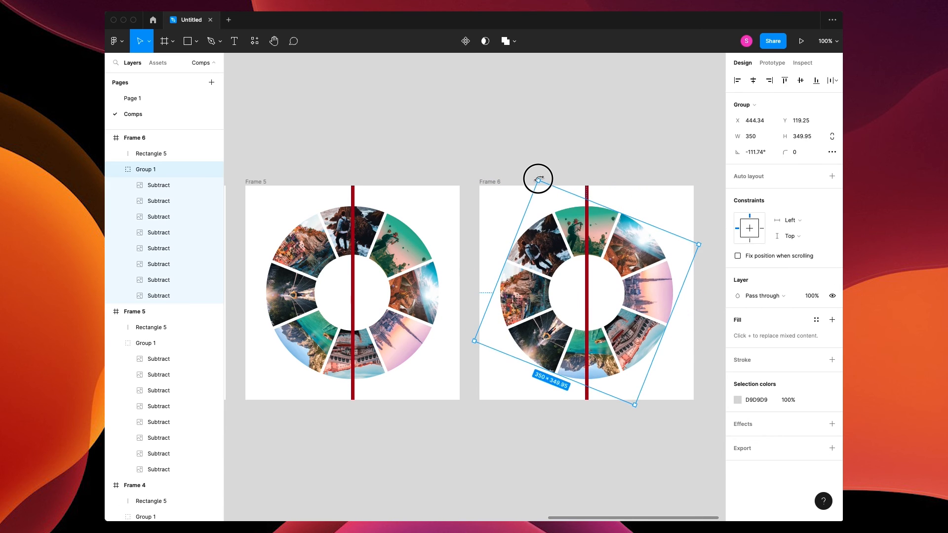
{"action": "left_click", "coordinate": [524, 176]}
Step: Duplicate Frame 6 and rotate the copy's wheel one segment counter-clockwise to centre the canyon photo at the top
{"action": "left_click", "coordinate": [492, 182]}
{"action": "key", "text": "super+d"}
{"action": "left_click", "coordinate": [633, 241]}
{"action": "left_click_drag", "start_coordinate": [698, 244], "coordinate": [544, 184]}
{"action": "left_click", "coordinate": [535, 168]}
Step: Duplicate Frame 7 and rotate the copy's wheel one segment counter-clockwise to centre the pink skyline photo at the top
{"action": "left_click", "coordinate": [493, 182]}
{"action": "key", "text": "super+d"}
{"action": "left_click", "coordinate": [642, 252]}
{"action": "left_click", "coordinate": [543, 182]}
Step: Select the red vertical guide rectangles in all eight frames and hide their fill
{"action": "left_click", "coordinate": [140, 138]}
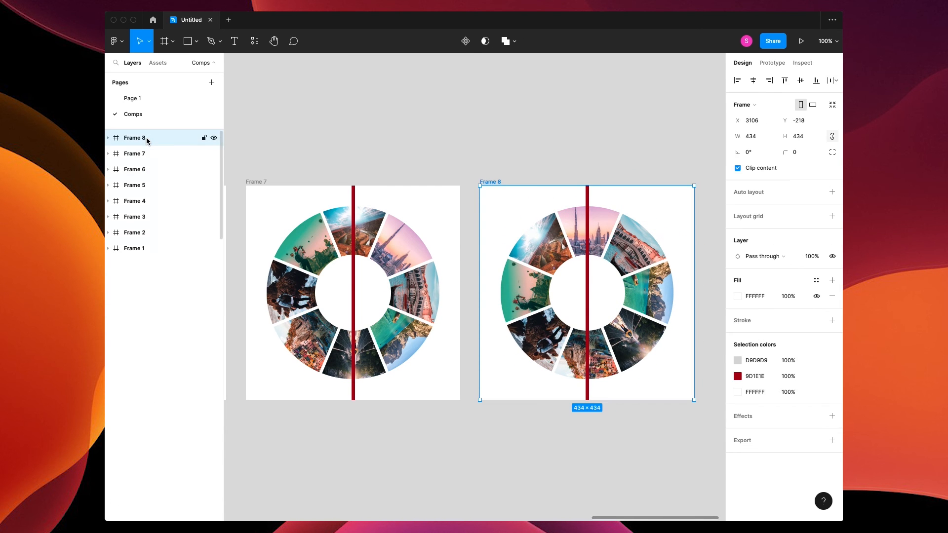
{"action": "left_click", "coordinate": [587, 198]}
{"action": "left_click", "coordinate": [353, 199], "text": "shift"}
{"action": "key", "text": "minus"}
{"action": "left_click_drag", "start_coordinate": [414, 202], "coordinate": [526, 187]}
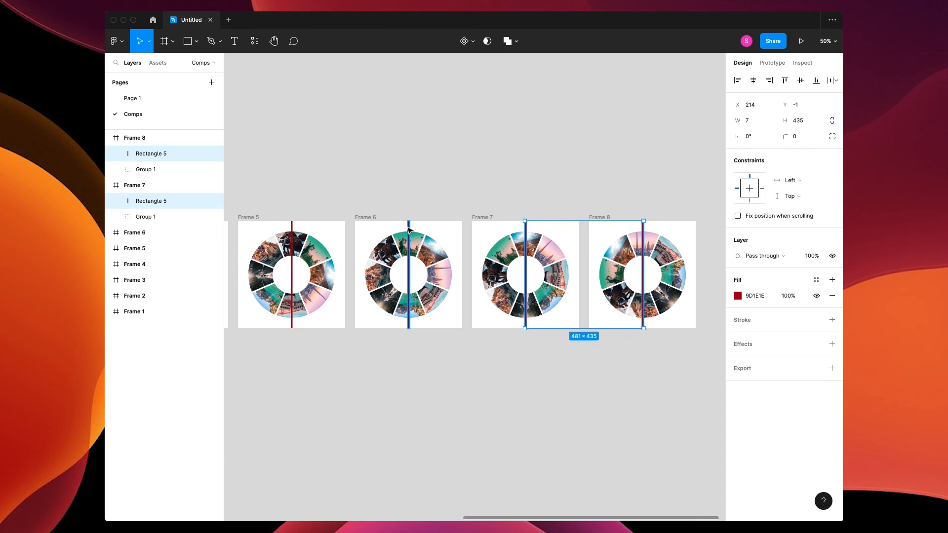
{"action": "left_click", "coordinate": [408, 226], "text": "shift"}
{"action": "left_click_drag", "start_coordinate": [360, 237], "coordinate": [465, 240]}
{"action": "left_click", "coordinate": [400, 240], "text": "shift"}
{"action": "left_click_drag", "start_coordinate": [363, 235], "coordinate": [487, 242]}
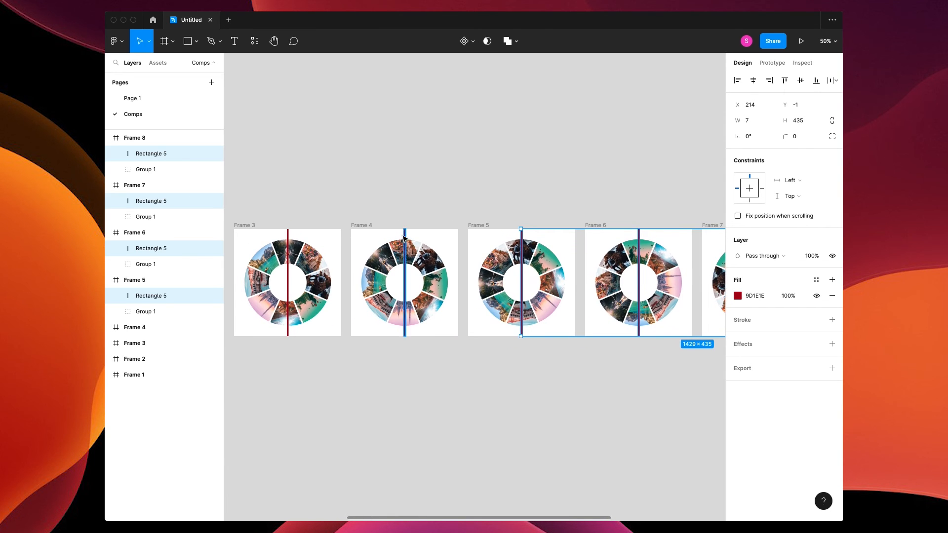
{"action": "left_click", "coordinate": [405, 239], "text": "shift"}
{"action": "left_click_drag", "start_coordinate": [381, 238], "coordinate": [497, 240]}
{"action": "left_click", "coordinate": [406, 236], "text": "shift"}
{"action": "left_click_drag", "start_coordinate": [368, 236], "coordinate": [522, 239]}
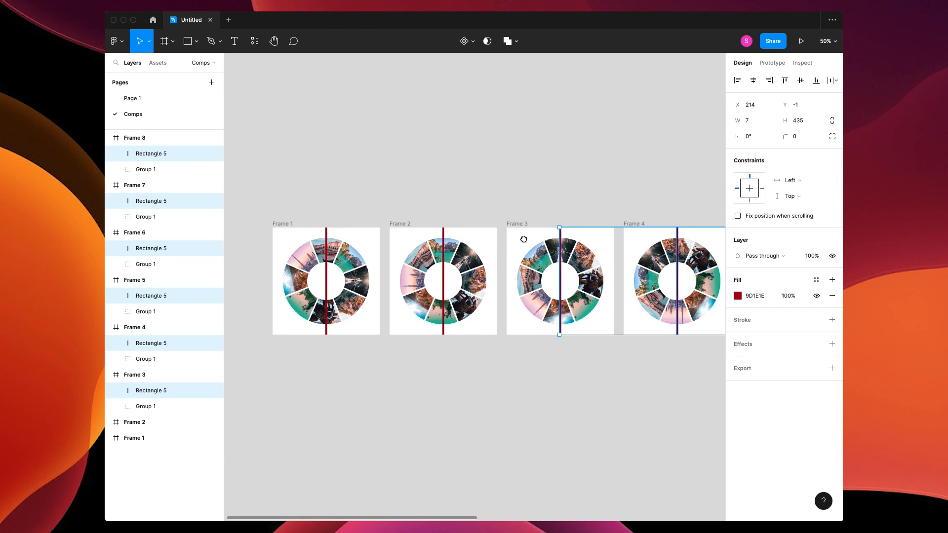
{"action": "left_click", "coordinate": [441, 231], "text": "shift"}
{"action": "left_click", "coordinate": [326, 233], "text": "shift"}
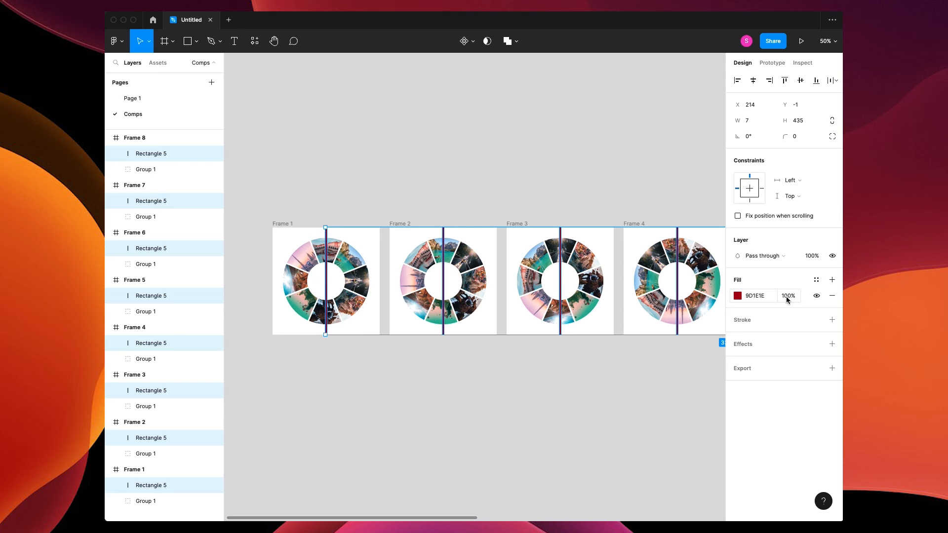
{"action": "left_click", "coordinate": [817, 296]}
{"action": "left_click", "coordinate": [646, 387]}
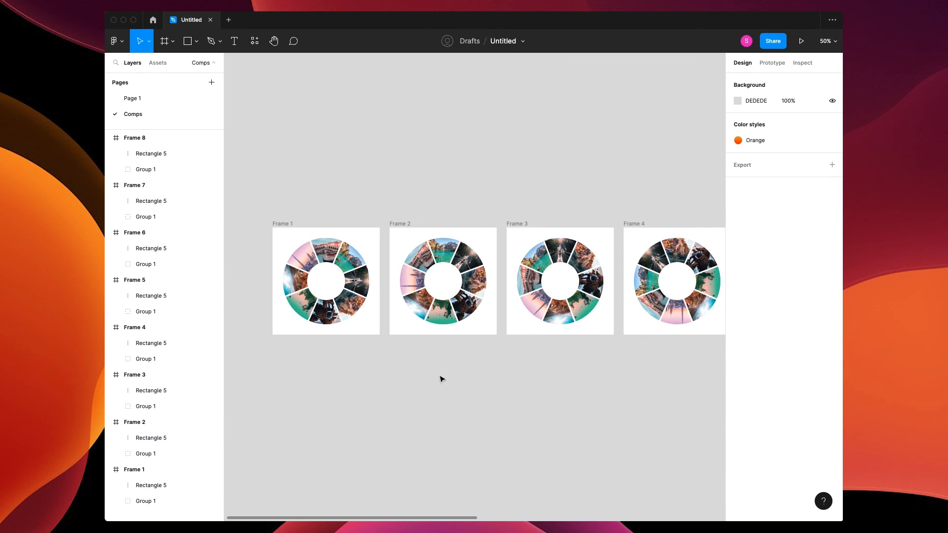
Step: Nudge the top photo segment of the wheel slightly upward in each frame, from Frame 1 through Frame 8
{"action": "left_click", "coordinate": [321, 255]}
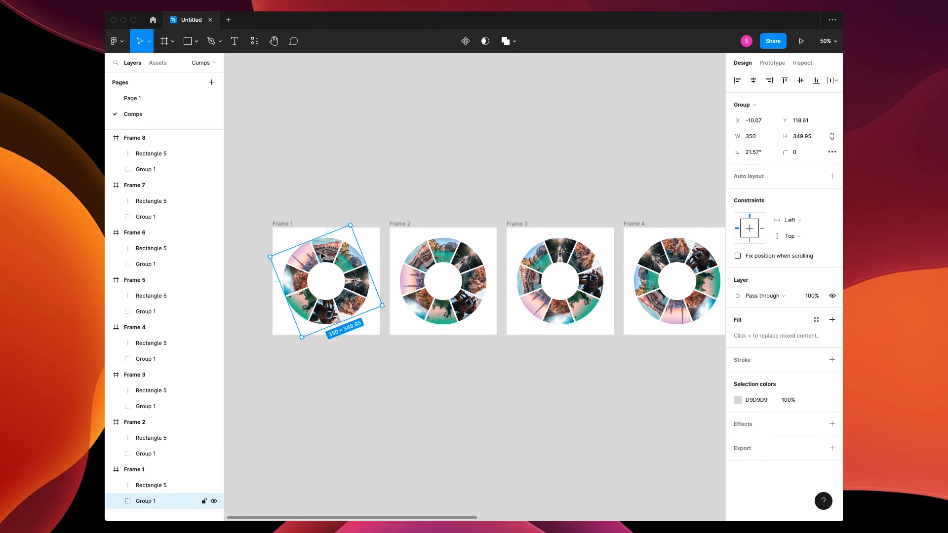
{"action": "double_click", "coordinate": [326, 254]}
{"action": "key", "text": "plus"}
{"action": "key", "text": "plus"}
{"action": "left_click_drag", "start_coordinate": [384, 295], "coordinate": [710, 361]}
{"action": "left_click_drag", "start_coordinate": [394, 326], "coordinate": [510, 328]}
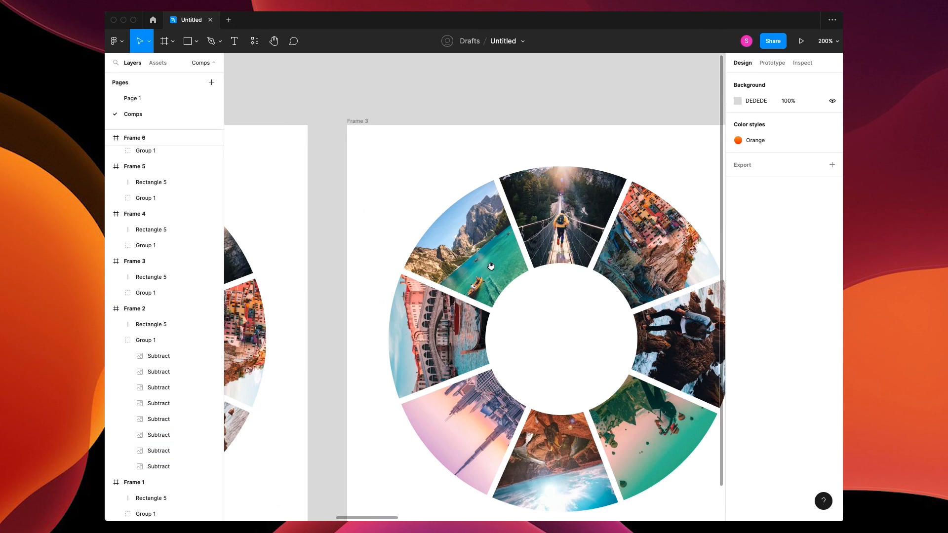
{"action": "double_click", "coordinate": [491, 267]}
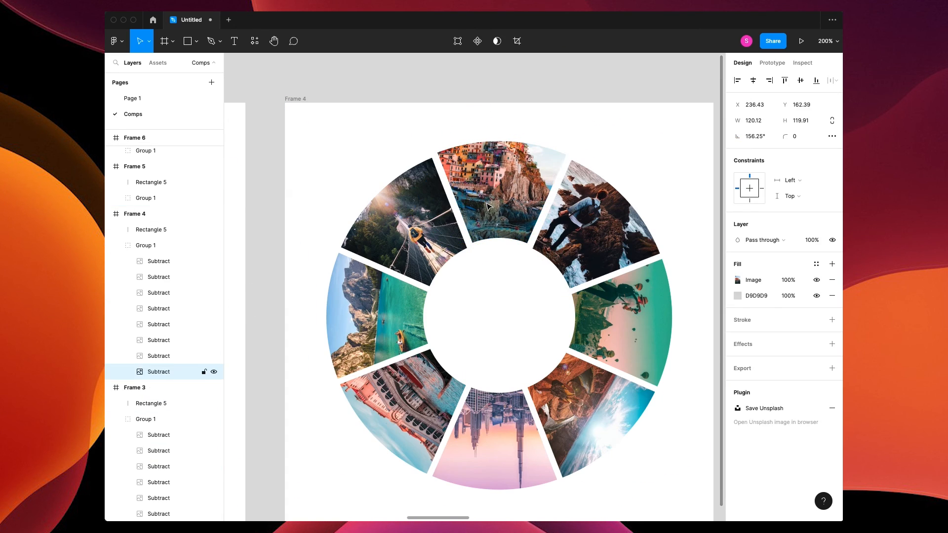
{"action": "left_click", "coordinate": [499, 315]}
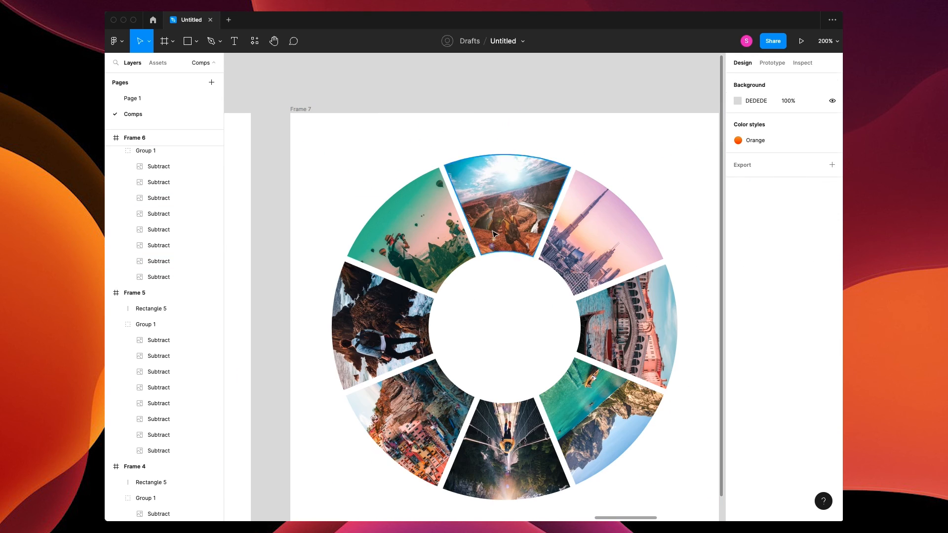
{"action": "left_click", "coordinate": [499, 198]}
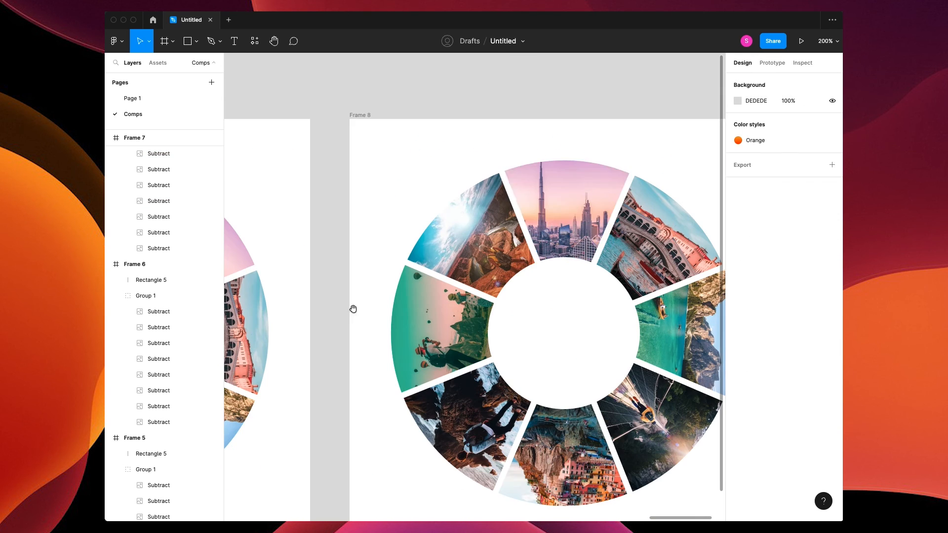
{"action": "left_click", "coordinate": [553, 228]}
{"action": "left_click", "coordinate": [552, 319]}
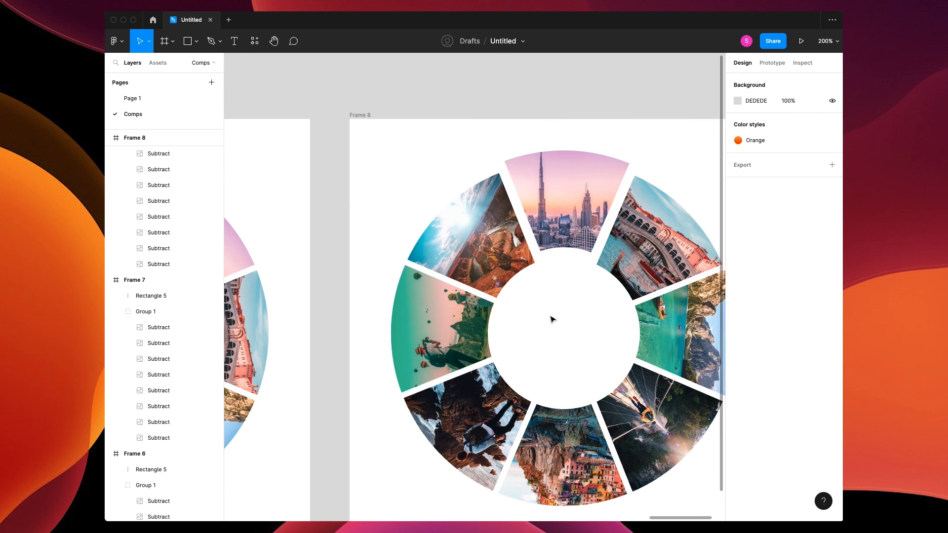
Step: Collapse all layers and move Frames 5 to 8 into a second row beneath Frames 1 to 4
{"action": "scroll", "coordinate": [494, 370], "scroll_direction": "down", "scroll_amount": 10}
{"action": "scroll", "coordinate": [585, 361], "scroll_direction": "left", "scroll_amount": 5}
{"action": "scroll", "coordinate": [585, 360], "scroll_direction": "down", "scroll_amount": 2}
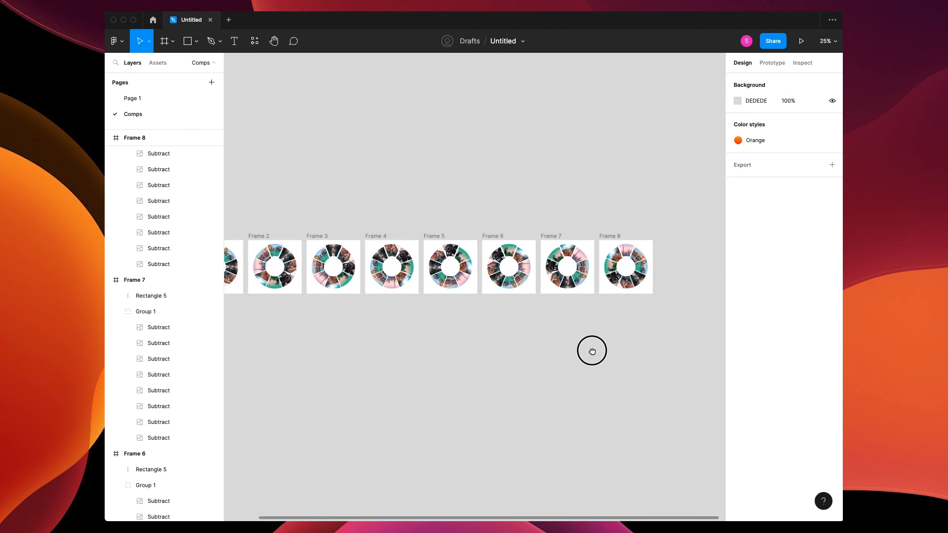
{"action": "left_click", "coordinate": [144, 142]}
{"action": "key", "text": "alt+l"}
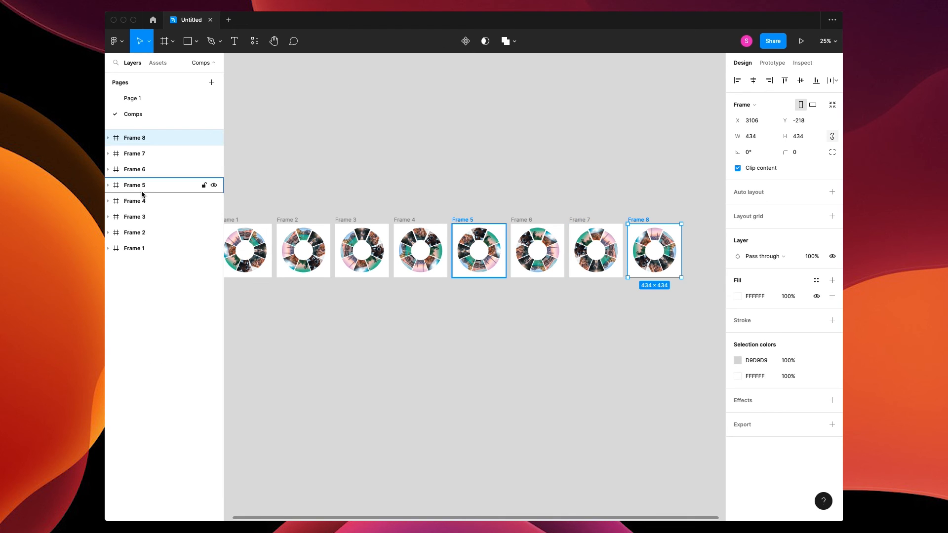
{"action": "left_click", "coordinate": [171, 201], "text": "shift"}
{"action": "left_click_drag", "start_coordinate": [329, 197], "coordinate": [401, 157]}
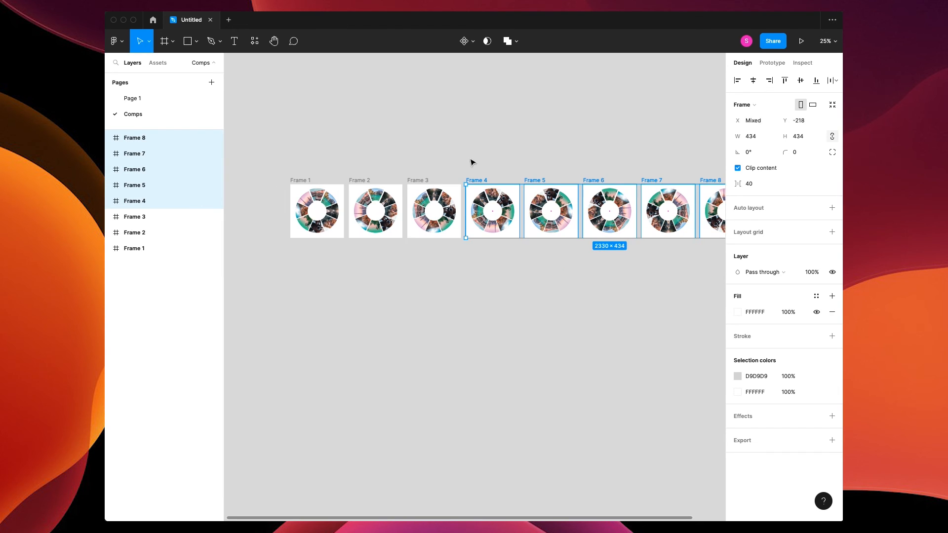
{"action": "left_click", "coordinate": [148, 133]}
{"action": "left_click", "coordinate": [168, 185], "text": "shift"}
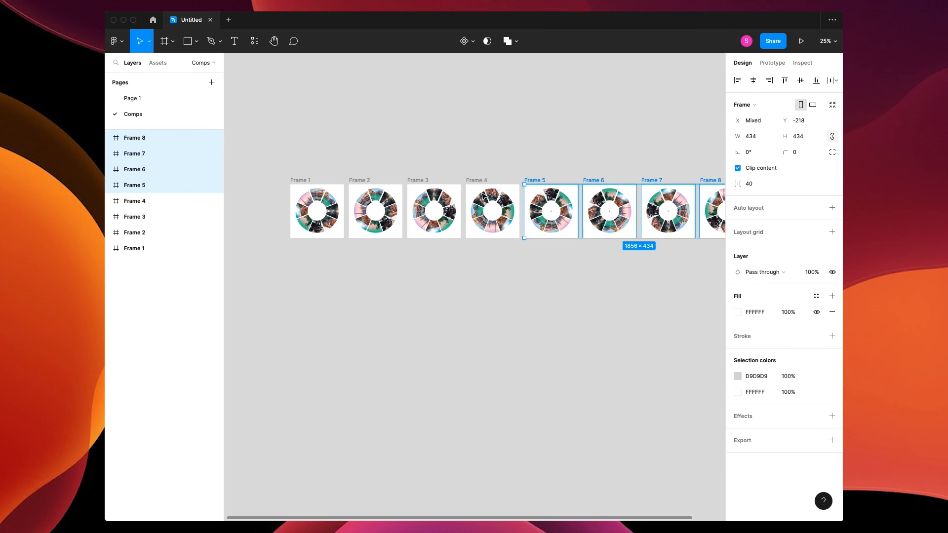
{"action": "left_click_drag", "start_coordinate": [538, 183], "coordinate": [305, 252]}
{"action": "left_click", "coordinate": [375, 342]}
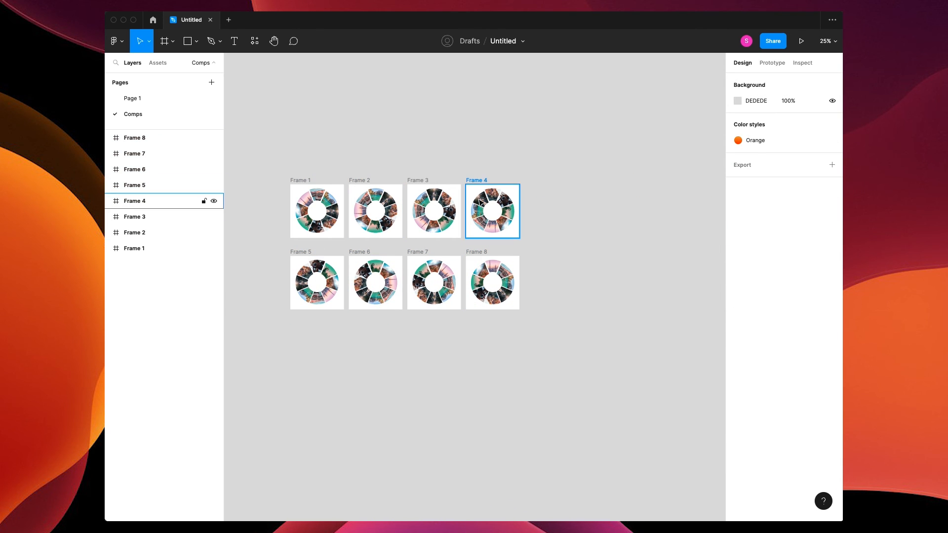
Step: Combine the eight wheel frames into one component set of variants and name it Spinner
{"action": "key", "text": "plus"}
{"action": "left_click_drag", "start_coordinate": [481, 245], "coordinate": [616, 310]}
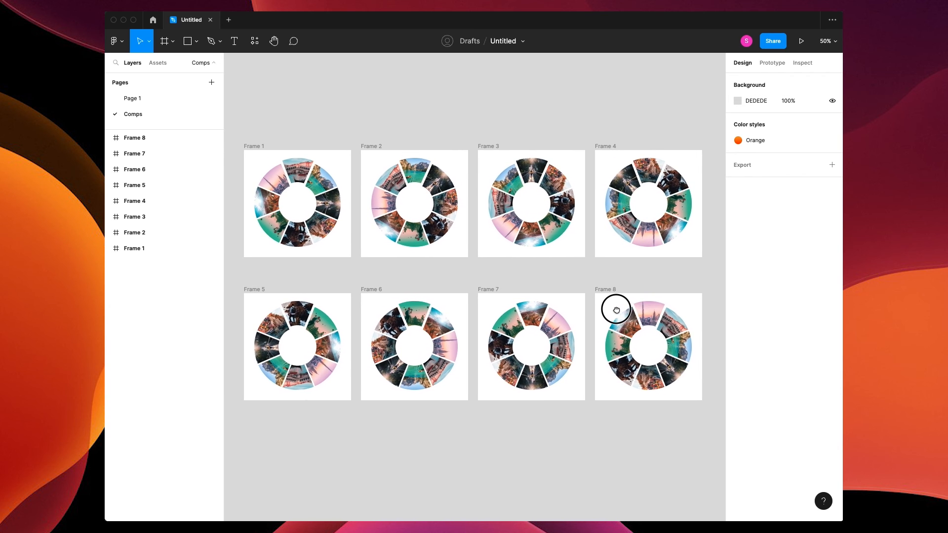
{"action": "left_click_drag", "start_coordinate": [235, 128], "coordinate": [706, 440]}
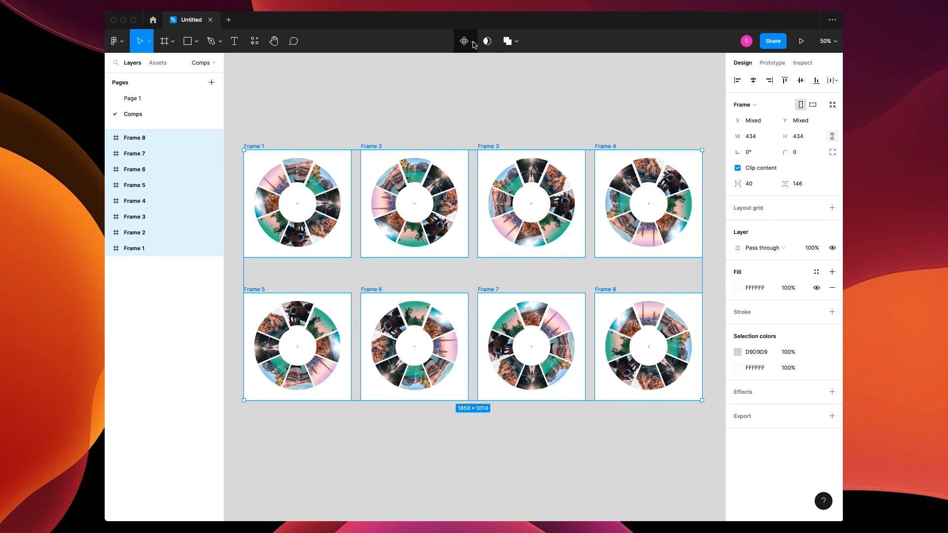
{"action": "left_click", "coordinate": [473, 43]}
{"action": "left_click", "coordinate": [455, 90]}
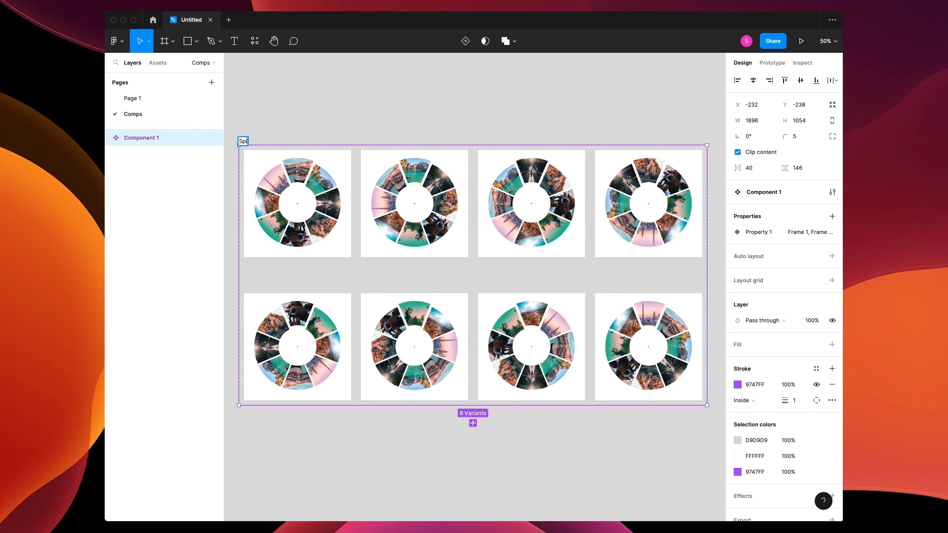
{"action": "left_click", "coordinate": [285, 107]}
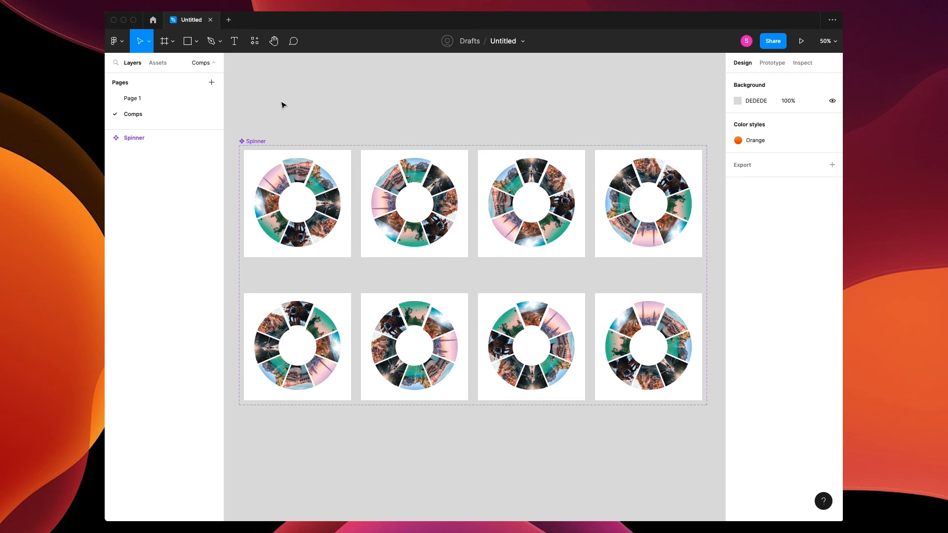
Step: In Frame 1, add on-click Change to interactions from the lake segment to Frame 2 and the next segment clockwise to Frame 3
{"action": "left_click", "coordinate": [321, 185], "text": "super"}
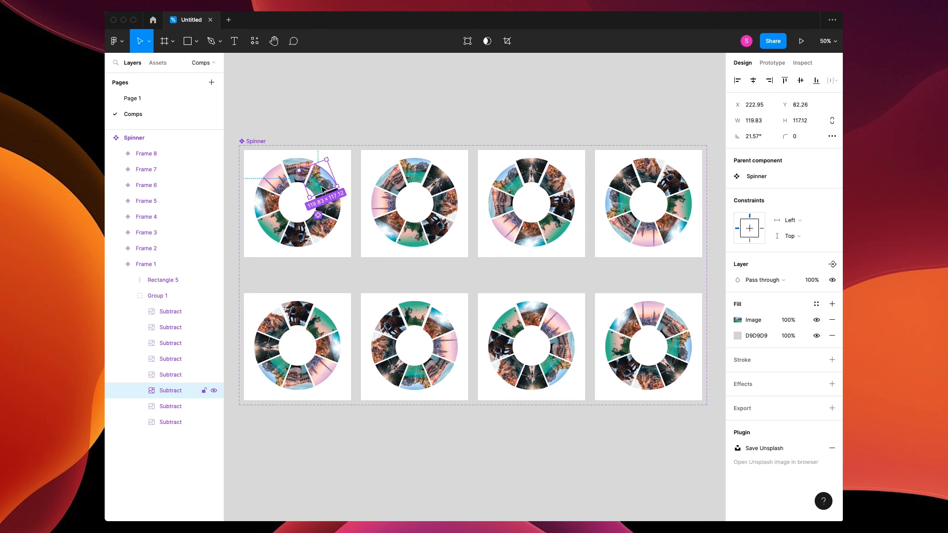
{"action": "left_click", "coordinate": [777, 64]}
{"action": "left_click_drag", "start_coordinate": [336, 179], "coordinate": [363, 179]}
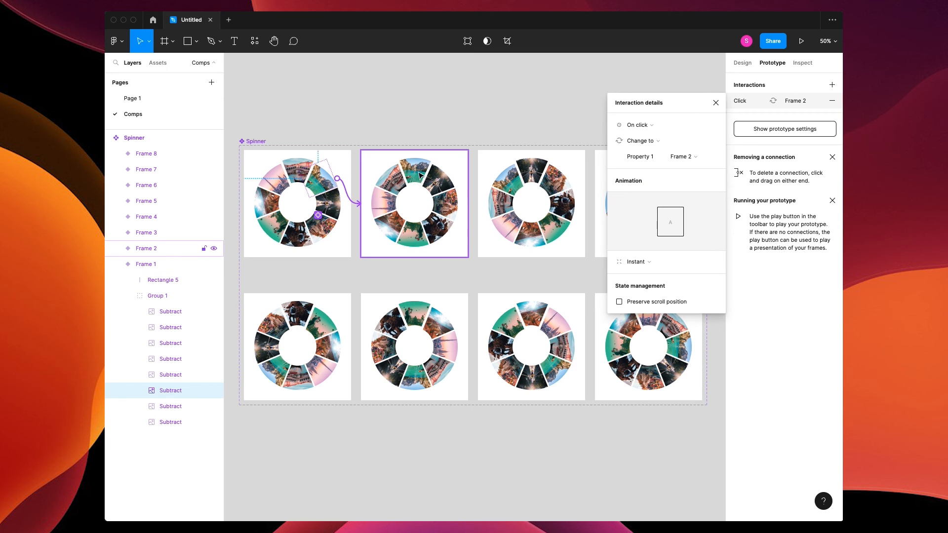
{"action": "left_click", "coordinate": [327, 202]}
{"action": "left_click_drag", "start_coordinate": [348, 206], "coordinate": [493, 207]}
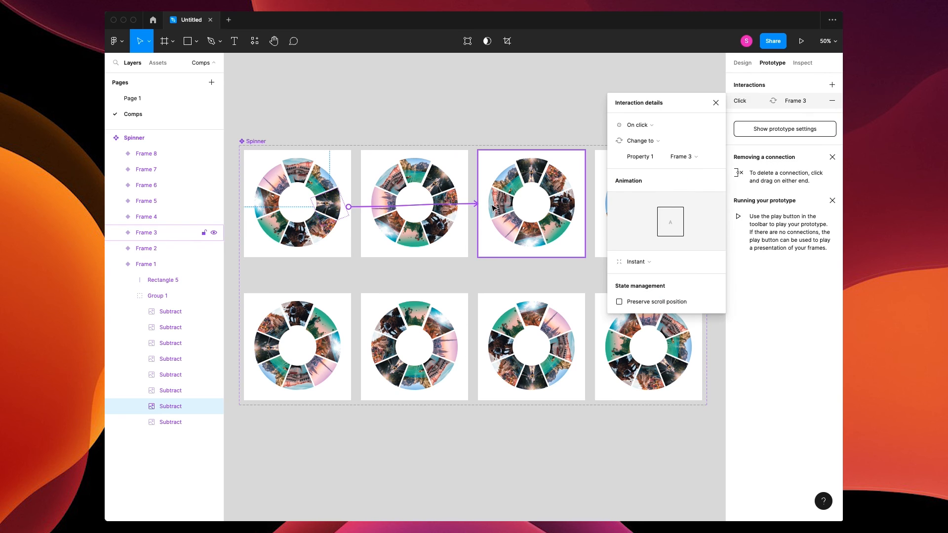
Step: Set the animation of the lake segment's interaction to Frame 2 to Smart animate with Gentle easing
{"action": "left_click", "coordinate": [320, 179]}
{"action": "left_click_drag", "start_coordinate": [350, 184], "coordinate": [368, 202]}
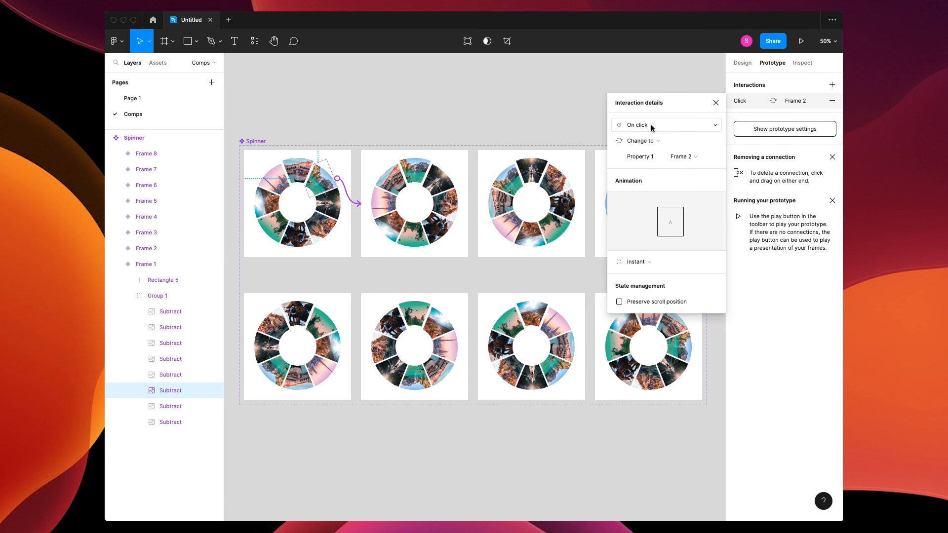
{"action": "left_click", "coordinate": [637, 262]}
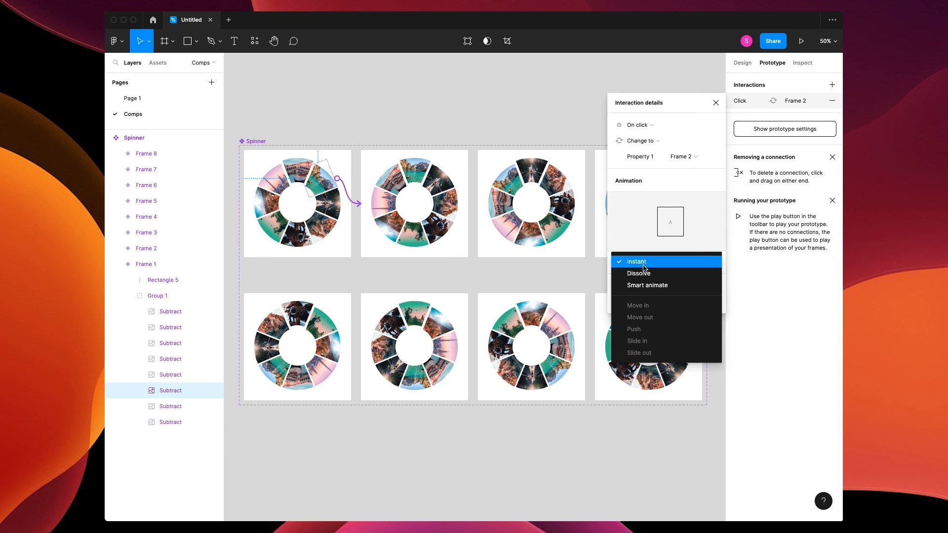
{"action": "left_click", "coordinate": [650, 284]}
{"action": "left_click", "coordinate": [645, 281]}
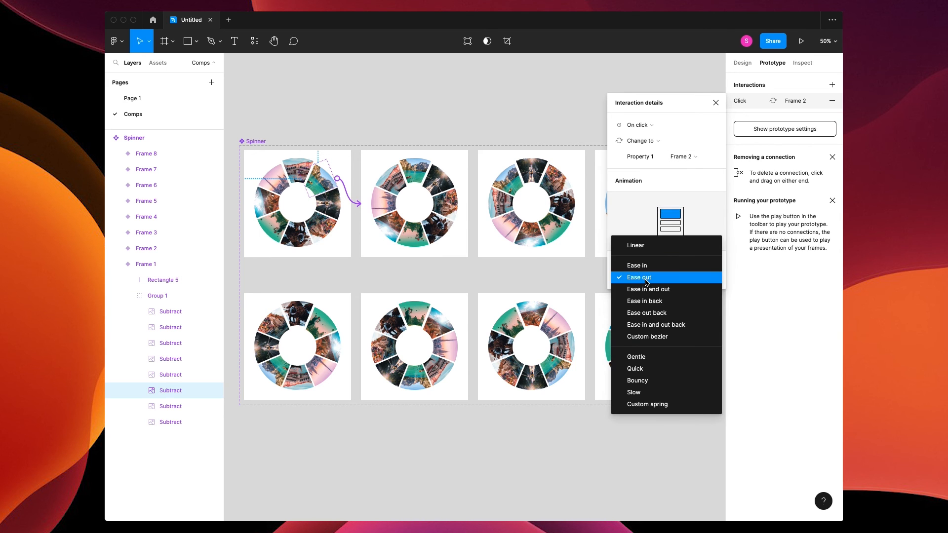
{"action": "left_click", "coordinate": [652, 351]}
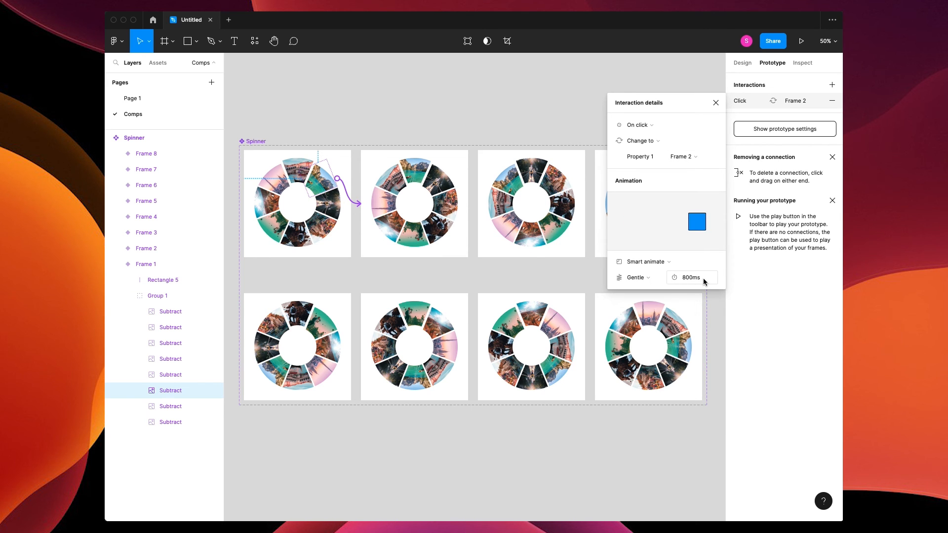
Step: Connect Frame 1's following segments clockwise to the variants with the matching top photo, covering Frames 3, 4, 5 and 6
{"action": "left_click", "coordinate": [334, 210]}
{"action": "left_click_drag", "start_coordinate": [375, 215], "coordinate": [481, 219]}
{"action": "left_click", "coordinate": [324, 233]}
{"action": "left_click_drag", "start_coordinate": [342, 224], "coordinate": [637, 229]}
{"action": "left_click", "coordinate": [299, 239]}
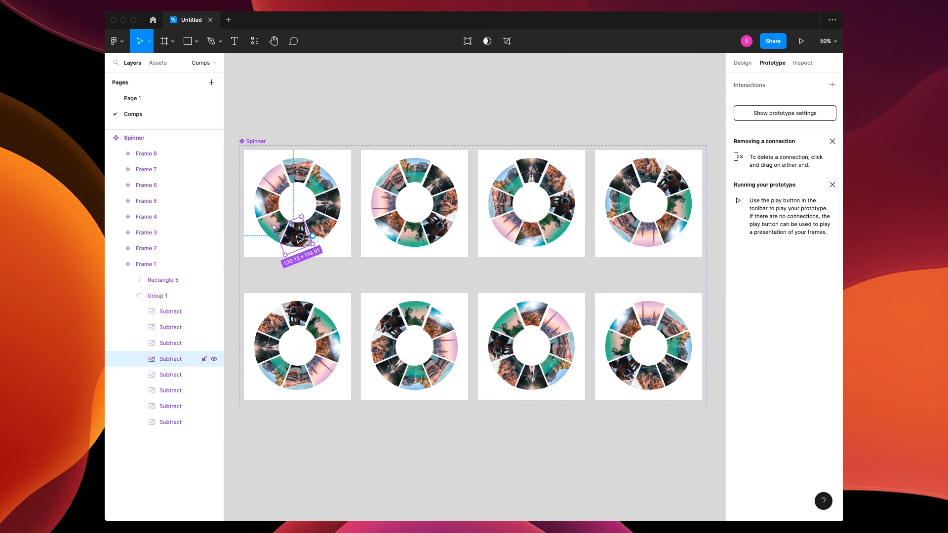
{"action": "left_click_drag", "start_coordinate": [313, 238], "coordinate": [302, 309]}
{"action": "left_click", "coordinate": [277, 231]}
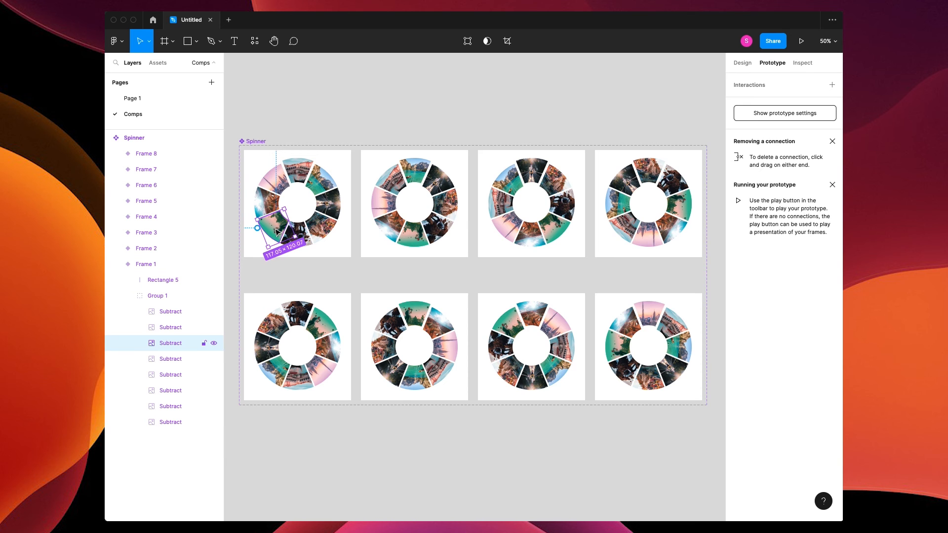
{"action": "left_click_drag", "start_coordinate": [295, 228], "coordinate": [441, 259]}
Step: In Frame 2, connect the three segments clockwise of the top photo to Frames 3, 4 and 5 with on-click interactions
{"action": "left_click", "coordinate": [420, 172]}
{"action": "left_click", "coordinate": [439, 177]}
{"action": "left_click_drag", "start_coordinate": [454, 175], "coordinate": [489, 197]}
{"action": "left_click", "coordinate": [447, 203]}
{"action": "left_click", "coordinate": [435, 229]}
{"action": "left_click_drag", "start_coordinate": [444, 232], "coordinate": [298, 296]}
Step: Connect Frame 2's remaining segments to the variants with the matching top photo, including Frames 7, 8 and 1
{"action": "left_click", "coordinate": [390, 228]}
{"action": "left_click_drag", "start_coordinate": [405, 232], "coordinate": [530, 296]}
{"action": "left_click", "coordinate": [380, 203]}
{"action": "left_click_drag", "start_coordinate": [401, 206], "coordinate": [604, 296]}
{"action": "left_click", "coordinate": [387, 226]}
{"action": "left_click_drag", "start_coordinate": [403, 229], "coordinate": [533, 296]}
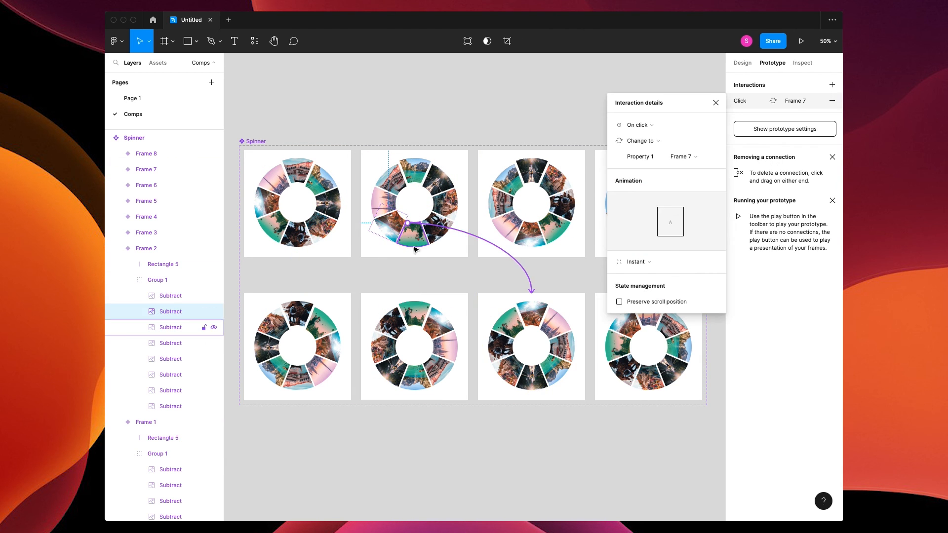
{"action": "left_click", "coordinate": [414, 236]}
{"action": "left_click", "coordinate": [392, 176]}
{"action": "left_click_drag", "start_coordinate": [406, 169], "coordinate": [348, 201]}
Step: Link the photo segments of Frames 3 to 8 to the variants that show the same photo at the top
{"action": "left_click", "coordinate": [557, 180]}
{"action": "left_click", "coordinate": [505, 172]}
{"action": "scroll", "coordinate": [543, 222], "scroll_direction": "down", "scroll_amount": 2}
{"action": "left_click", "coordinate": [626, 188]}
{"action": "left_click_drag", "start_coordinate": [642, 197], "coordinate": [511, 260]}
{"action": "scroll", "coordinate": [395, 242], "scroll_direction": "left", "scroll_amount": 3}
{"action": "left_click", "coordinate": [341, 308]}
{"action": "left_click_drag", "start_coordinate": [363, 308], "coordinate": [496, 305]}
{"action": "left_click_drag", "start_coordinate": [286, 265], "coordinate": [309, 212]}
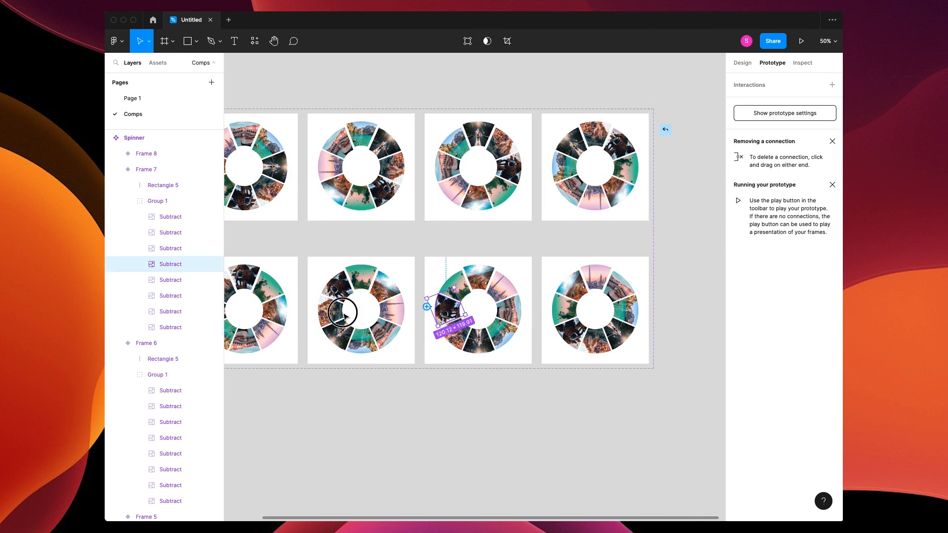
{"action": "left_click_drag", "start_coordinate": [597, 324], "coordinate": [595, 217]}
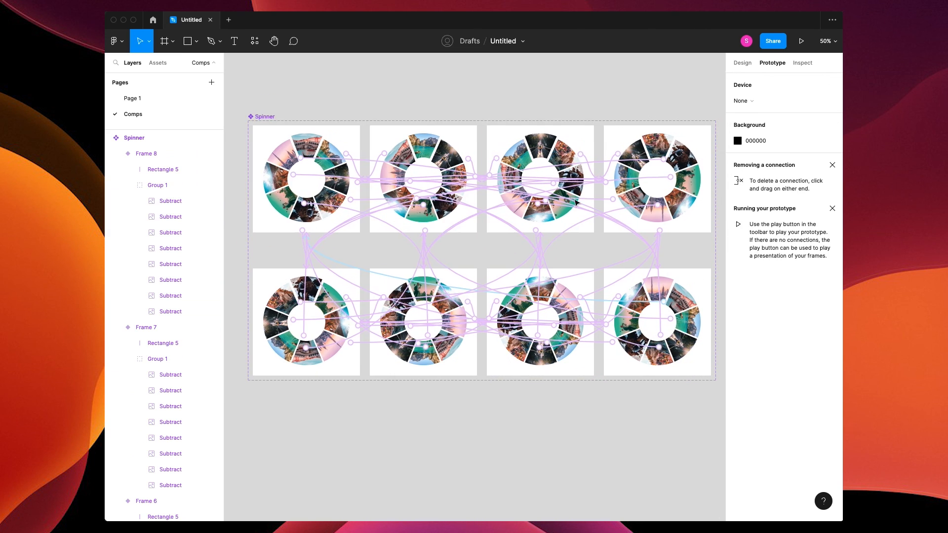
Step: Select the Spinner component set and collapse all of its layers
{"action": "left_click", "coordinate": [142, 138]}
{"action": "key", "text": "alt+l"}
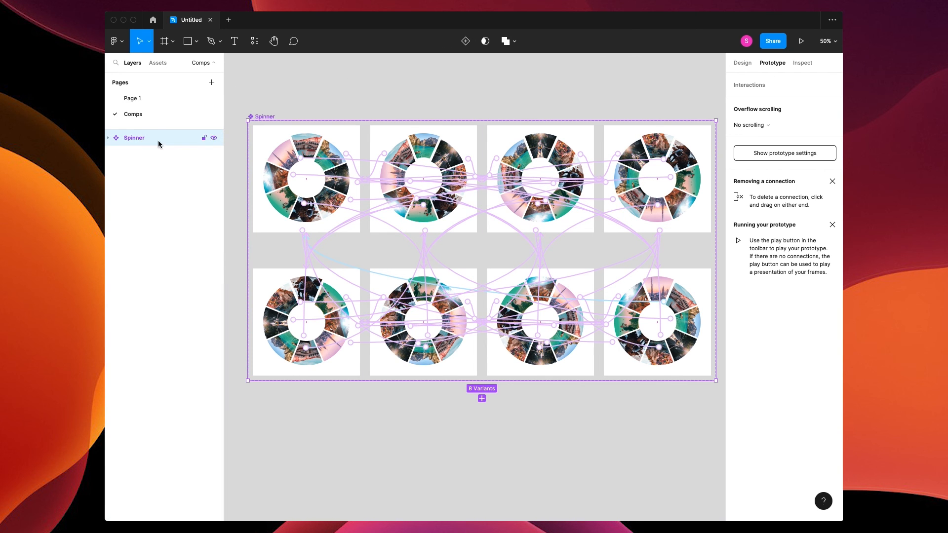
{"action": "left_click", "coordinate": [146, 99]}
{"action": "left_click", "coordinate": [146, 117]}
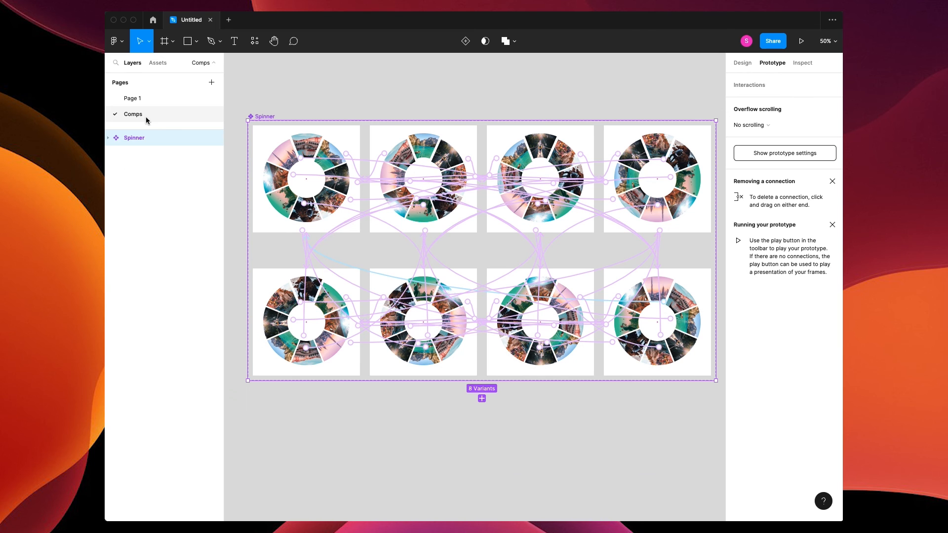
Step: Set the white fill of all eight Spinner variants, Frame 1 to Frame 8, to 0% opacity
{"action": "left_click", "coordinate": [108, 138]}
{"action": "left_click", "coordinate": [146, 153]}
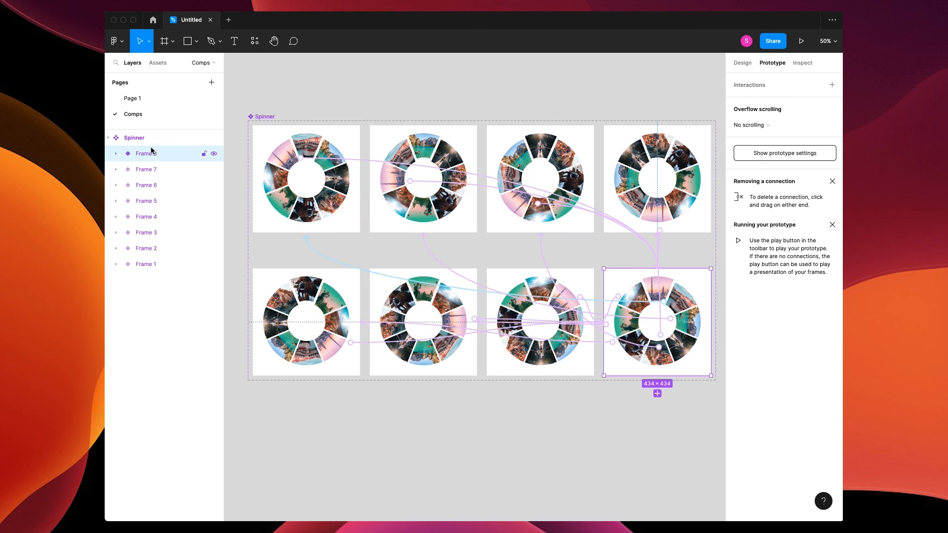
{"action": "left_click", "coordinate": [168, 265], "text": "shift"}
{"action": "left_click", "coordinate": [742, 63]}
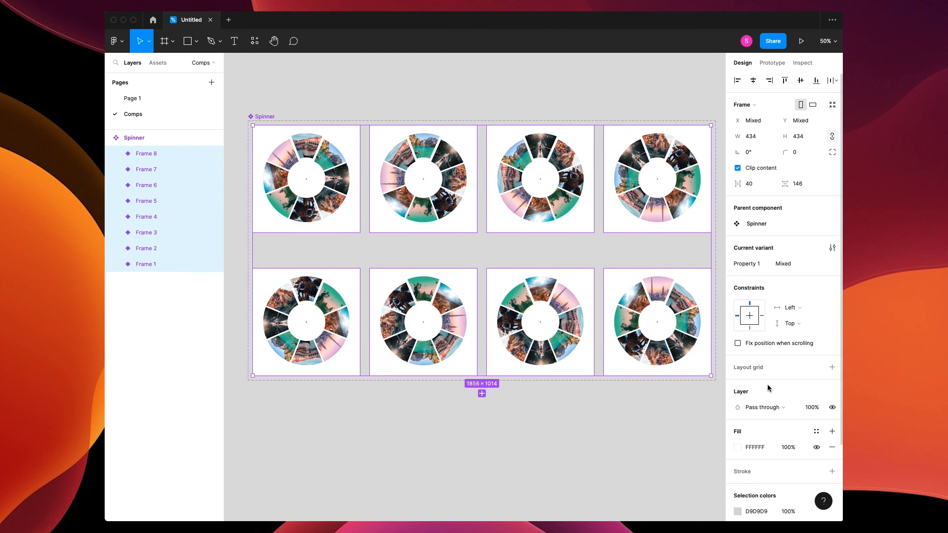
{"action": "scroll", "coordinate": [768, 382], "scroll_direction": "down", "scroll_amount": 1}
{"action": "left_click", "coordinate": [791, 358]}
{"action": "type", "text": "0"}
{"action": "key", "text": "Return"}
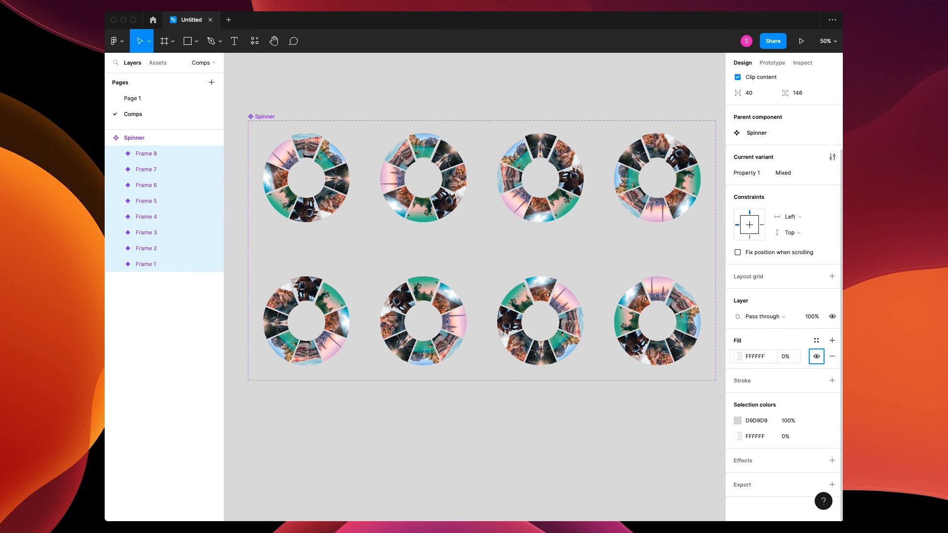
{"action": "left_click", "coordinate": [608, 418]}
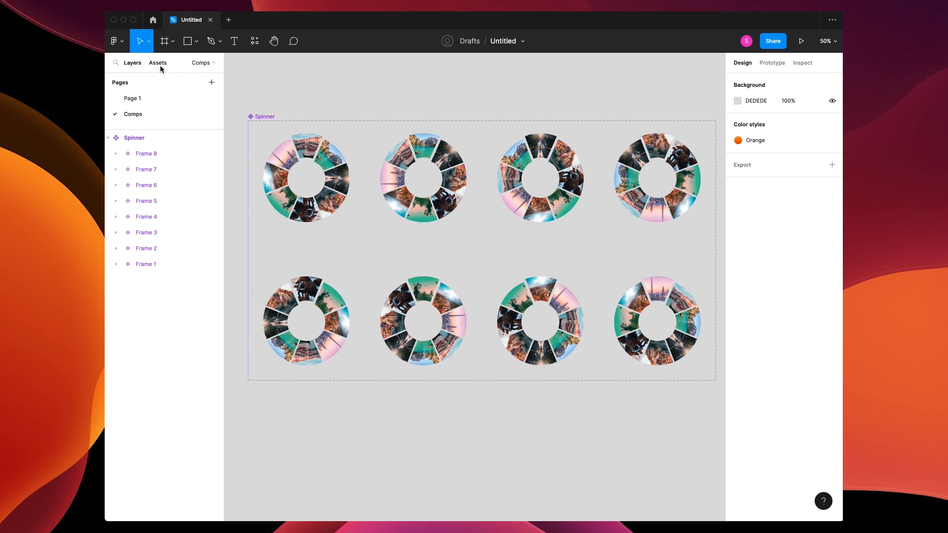
Step: Delete the grey placeholder circle behind the menu on Page 1
{"action": "left_click", "coordinate": [139, 98]}
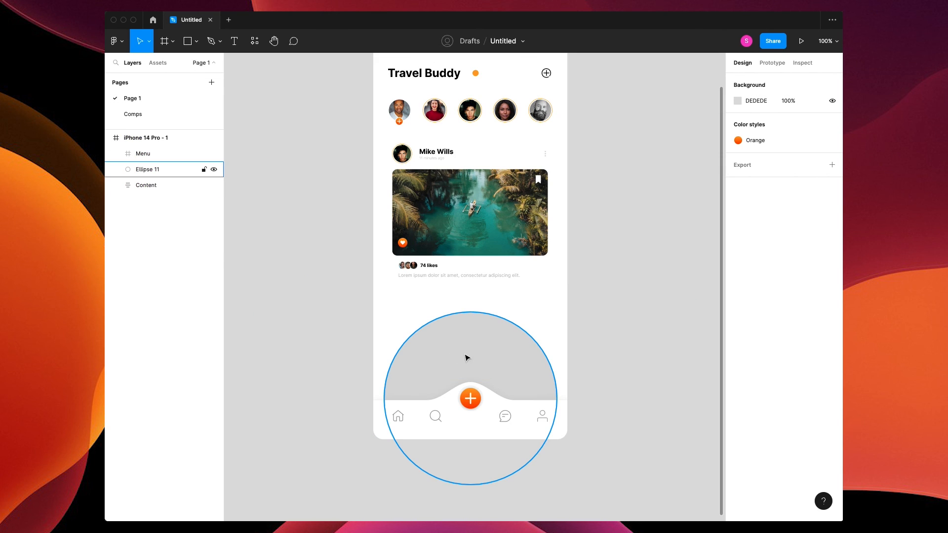
{"action": "left_click", "coordinate": [466, 351]}
{"action": "key", "text": "Delete"}
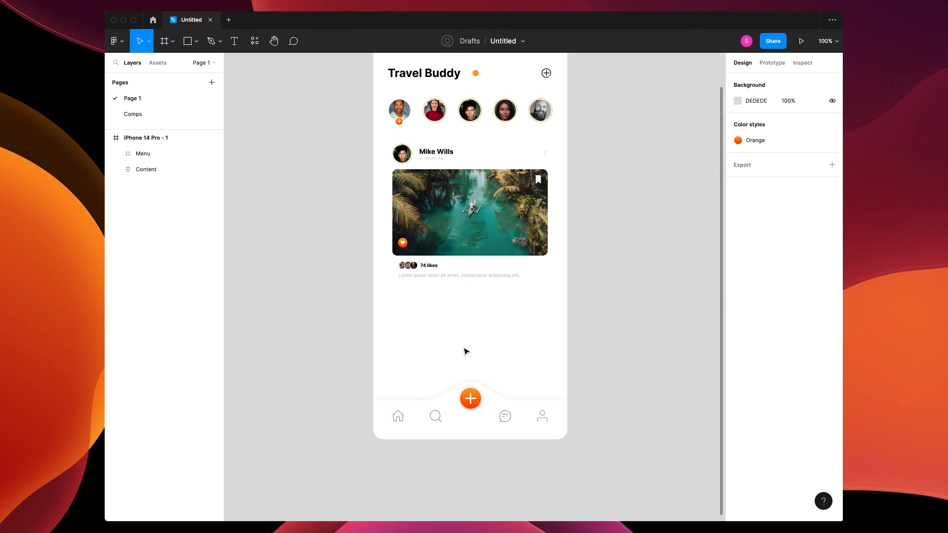
Step: Place a Spinner instance at the lower part of the iPhone screen and order its layer beneath the Menu
{"action": "left_click", "coordinate": [158, 63]}
{"action": "left_click_drag", "start_coordinate": [136, 135], "coordinate": [463, 374]}
{"action": "left_click", "coordinate": [131, 64]}
{"action": "left_click_drag", "start_coordinate": [143, 158], "coordinate": [142, 180]}
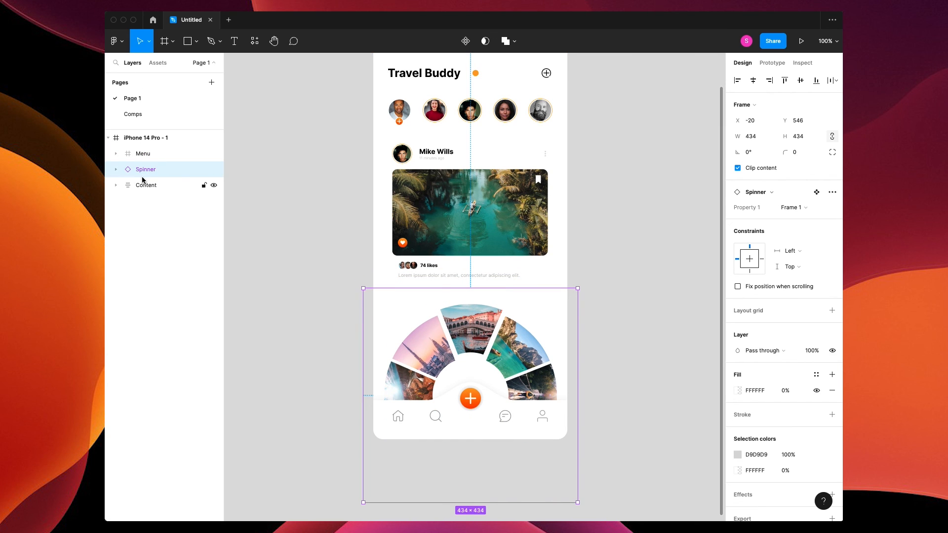
Step: Strengthen the drop shadow of the curved menu shape to 15% opacity with a blur of 33
{"action": "double_click", "coordinate": [502, 404]}
{"action": "left_click", "coordinate": [737, 344]}
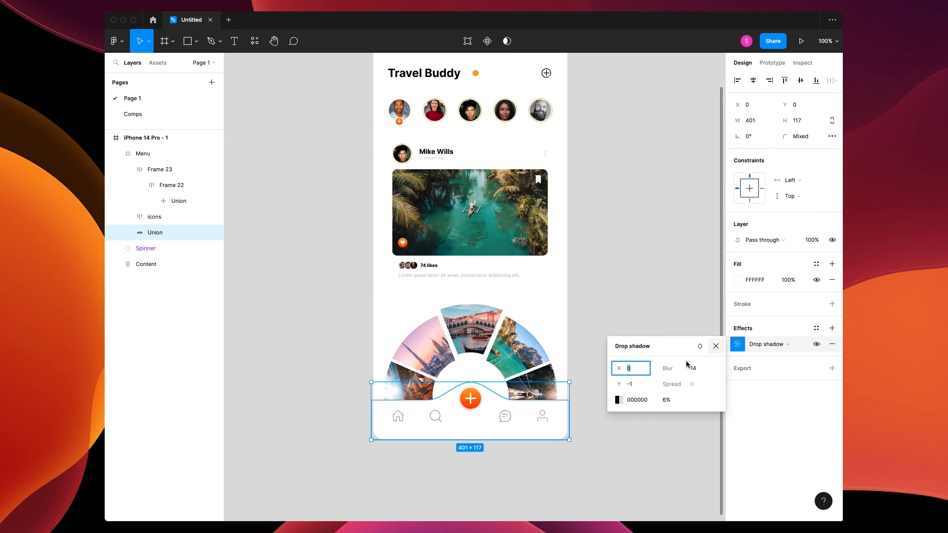
{"action": "left_click", "coordinate": [618, 400]}
{"action": "left_click_drag", "start_coordinate": [524, 418], "coordinate": [532, 421]}
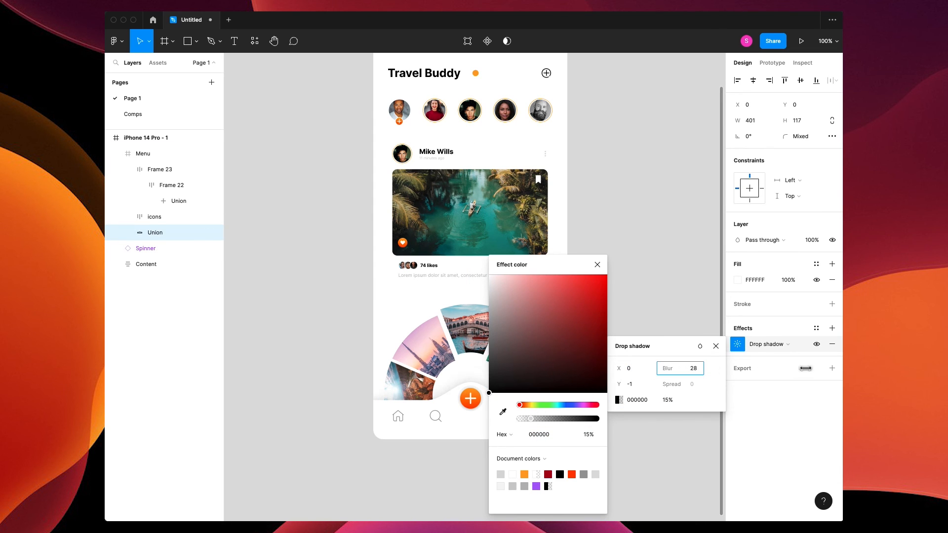
{"action": "left_click", "coordinate": [597, 265]}
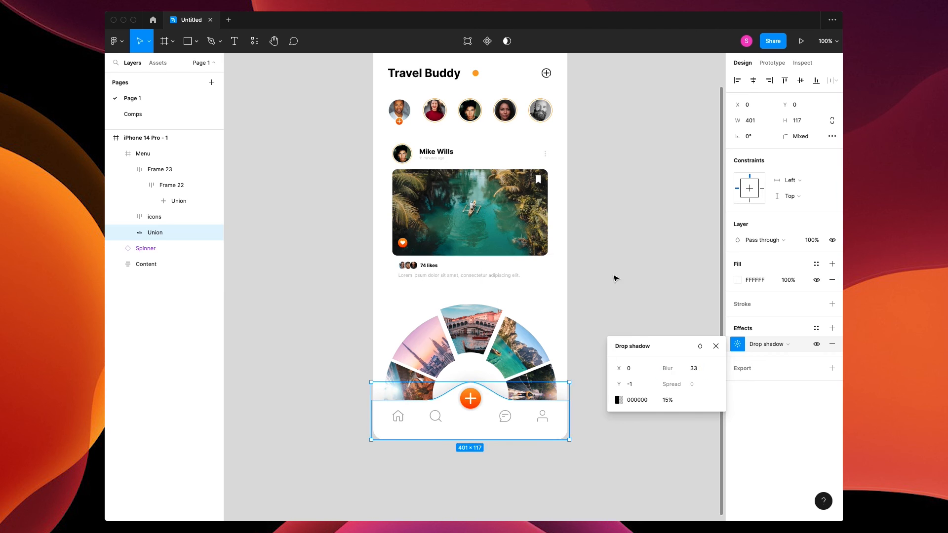
{"action": "left_click", "coordinate": [637, 333]}
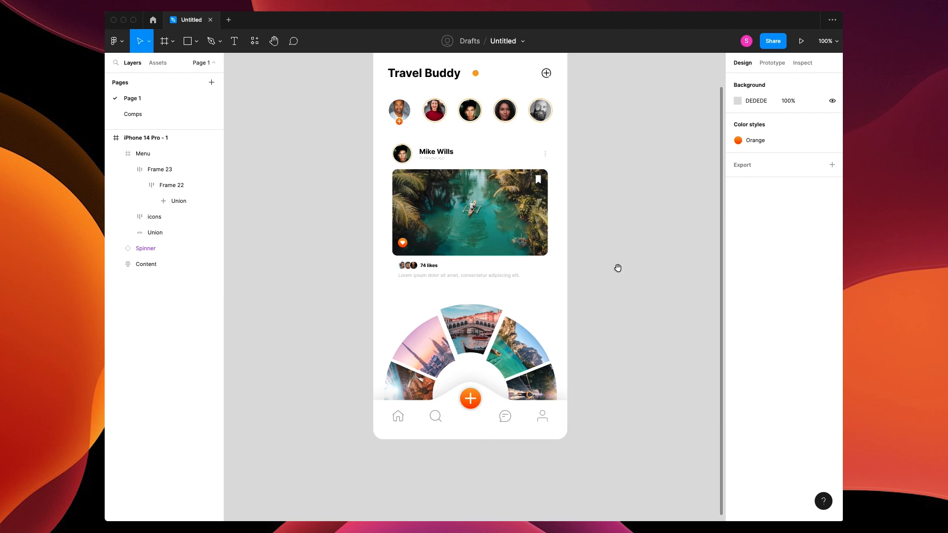
Step: Change the fill of the menu's home icon to the orange document colour FFA41B
{"action": "left_click_drag", "start_coordinate": [617, 268], "coordinate": [605, 318]}
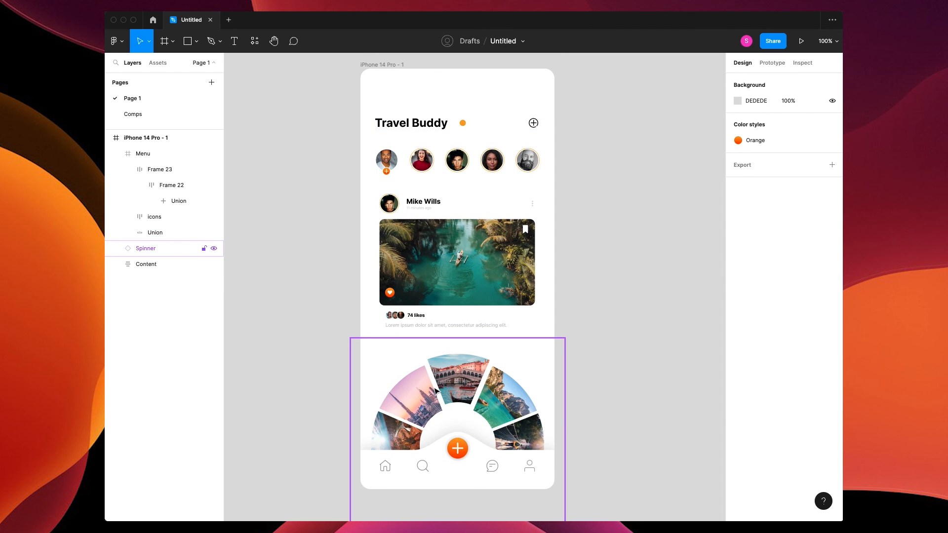
{"action": "left_click", "coordinate": [388, 466], "text": "super"}
{"action": "left_click", "coordinate": [736, 234]}
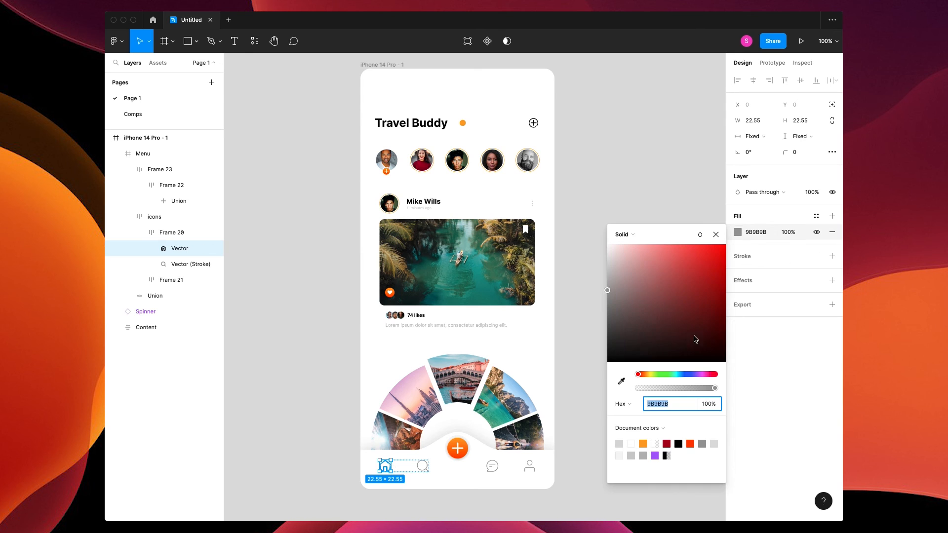
{"action": "left_click", "coordinate": [646, 444]}
{"action": "key", "text": "Escape"}
{"action": "left_click", "coordinate": [664, 354]}
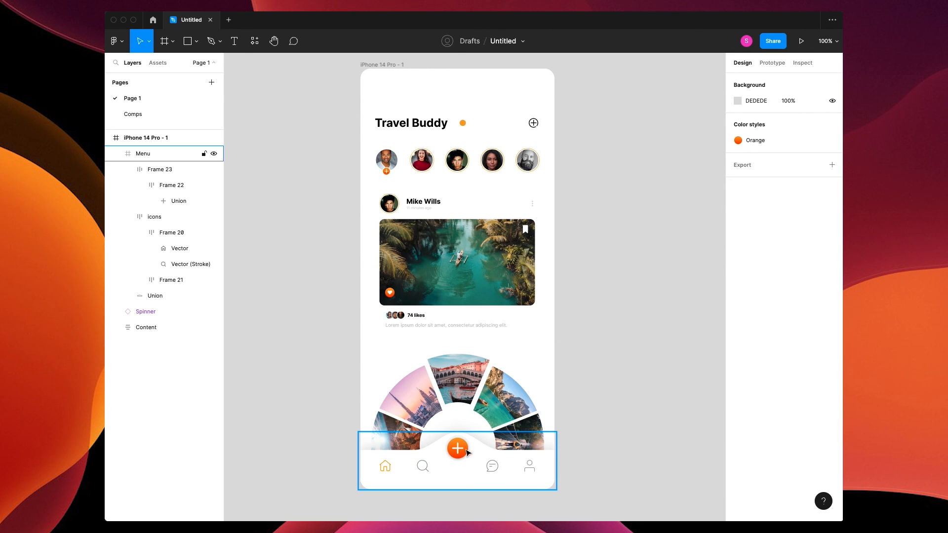
Step: Collapse the Menu layer and draw a frame of about 351 × 776 around the content of the phone screen
{"action": "left_click_drag", "start_coordinate": [606, 305], "coordinate": [545, 314]}
{"action": "left_click", "coordinate": [322, 73]}
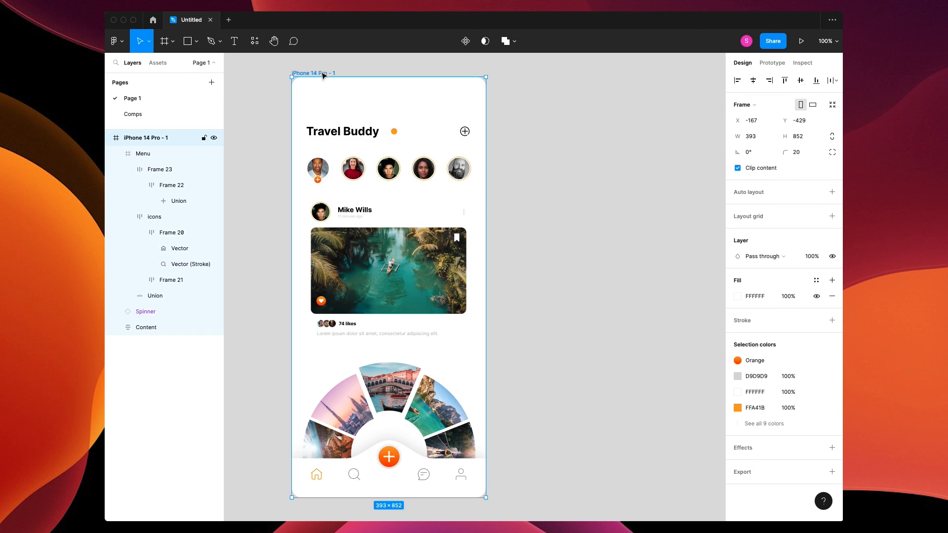
{"action": "left_click", "coordinate": [149, 154]}
{"action": "left_click", "coordinate": [116, 153]}
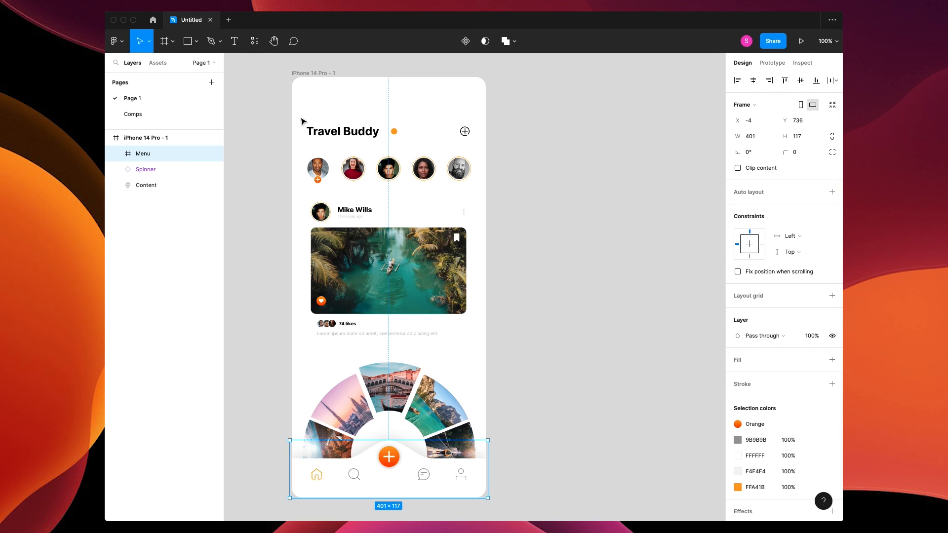
{"action": "key", "text": "f"}
{"action": "left_click_drag", "start_coordinate": [302, 103], "coordinate": [475, 486]}
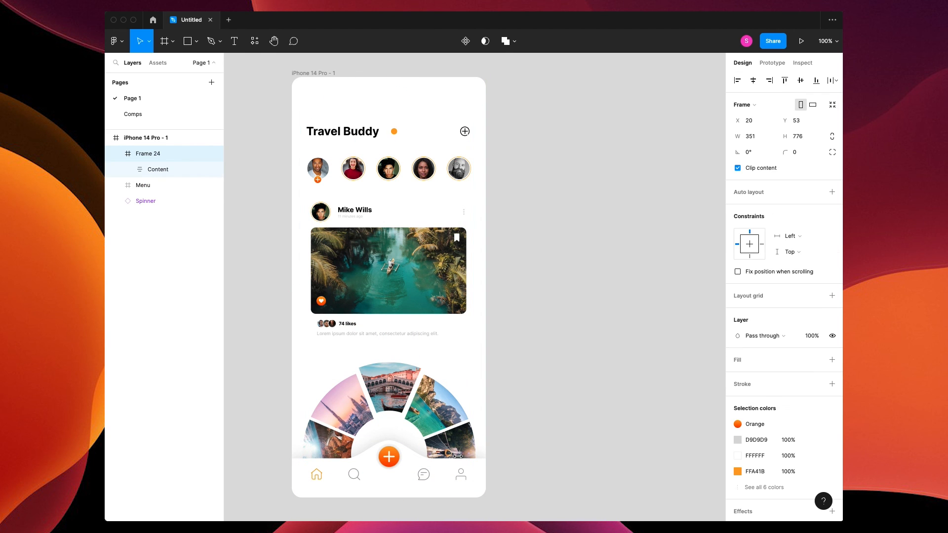
Step: Move Content out of Frame 24 and give the frame a corner radius of 20 and a grey AFAFAF fill
{"action": "left_click_drag", "start_coordinate": [133, 169], "coordinate": [139, 183]}
{"action": "left_click", "coordinate": [147, 154]}
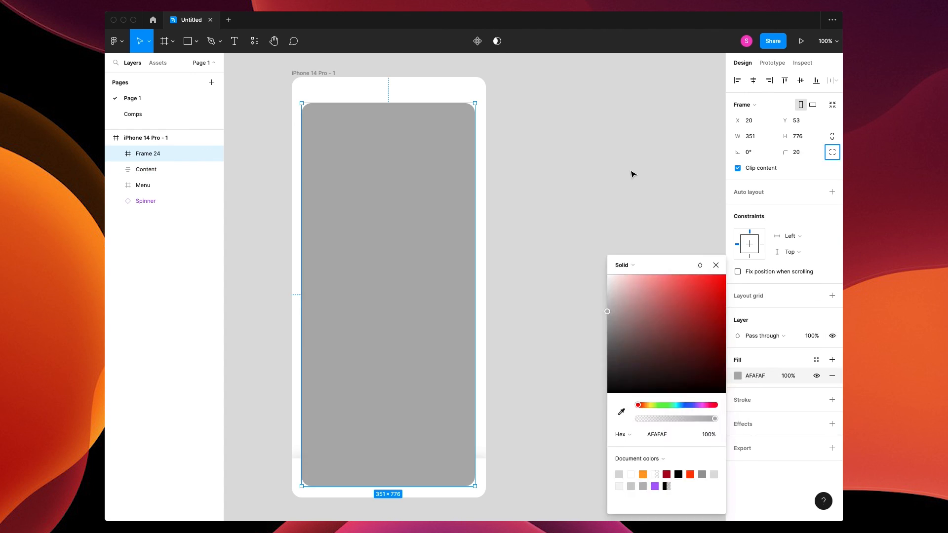
{"action": "left_click", "coordinate": [631, 172]}
Step: Draw a rectangle of about 357 × 779 over Frame 24, nest it inside the frame and remove the frame's own fill
{"action": "key", "text": "r"}
{"action": "mouse_move", "coordinate": [301, 102]}
{"action": "left_mouse_down"}
{"action": "mouse_move", "coordinate": [444, 324]}
{"action": "mouse_move", "coordinate": [479, 488]}
{"action": "left_mouse_up"}
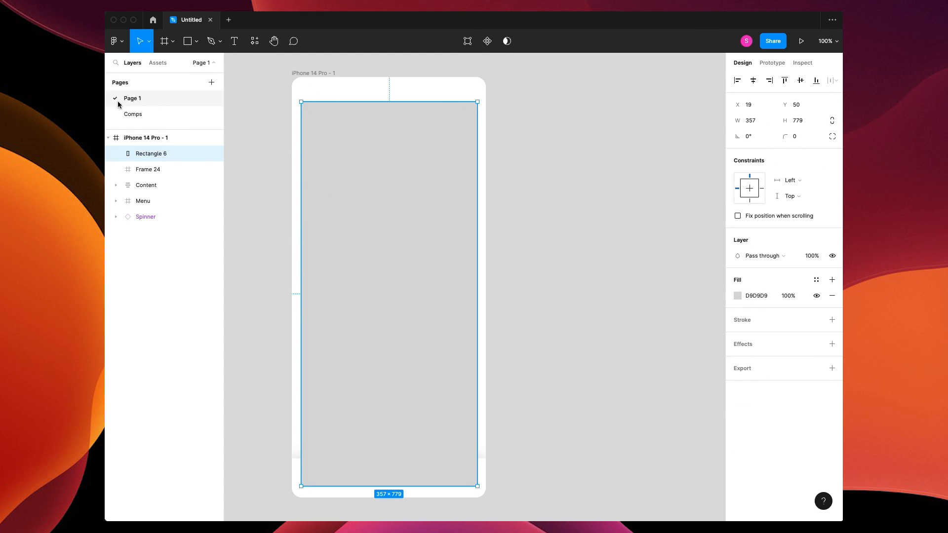
{"action": "left_click_drag", "start_coordinate": [149, 154], "coordinate": [149, 170]}
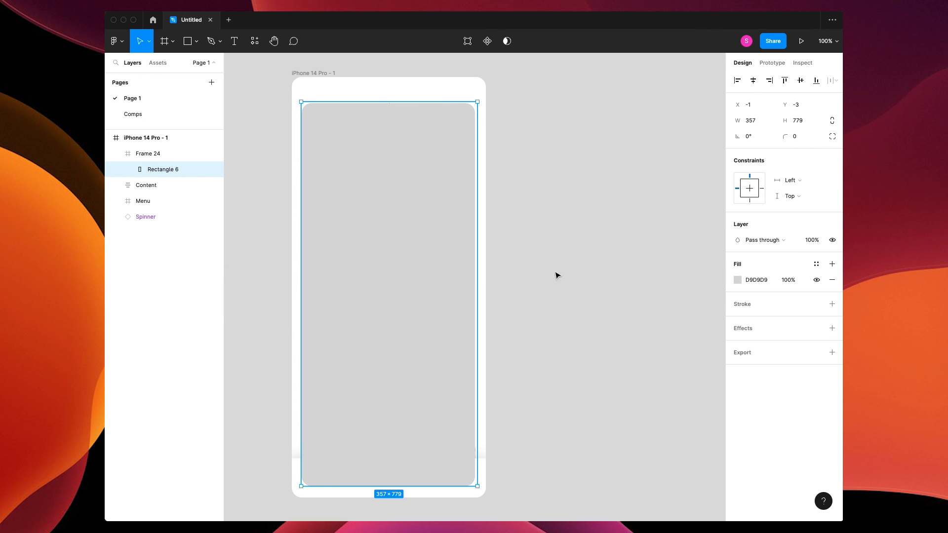
{"action": "left_click", "coordinate": [187, 154]}
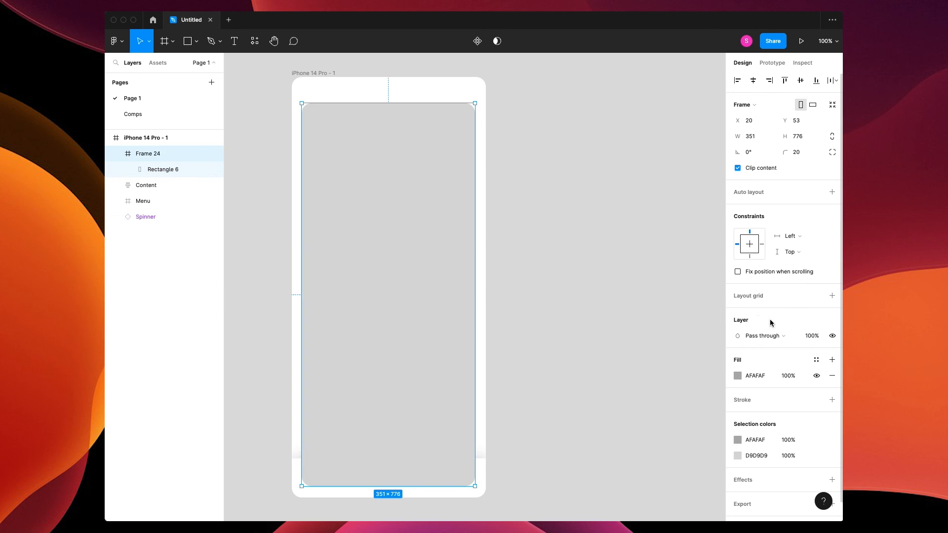
{"action": "left_click", "coordinate": [831, 375]}
Step: Replace the rectangle's solid fill with the video of boats on the Venice canal
{"action": "left_click", "coordinate": [161, 171]}
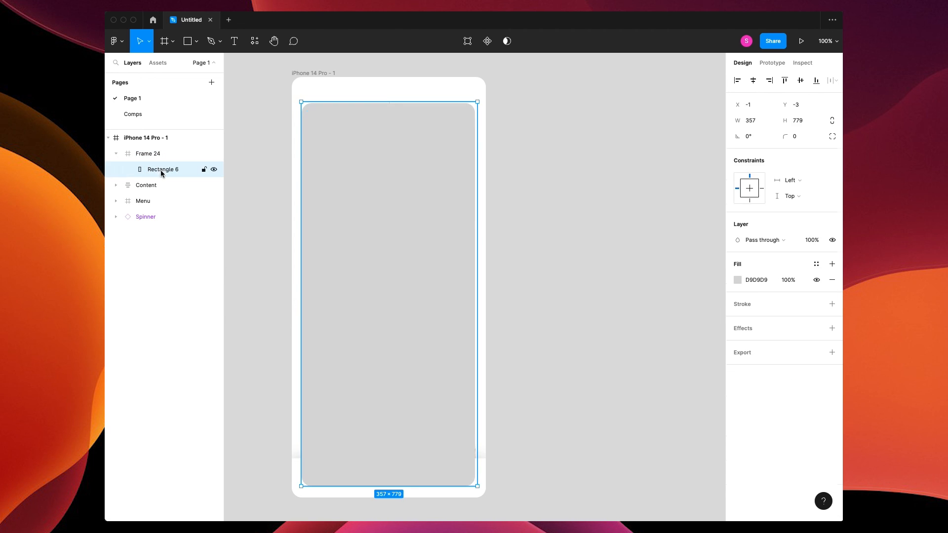
{"action": "left_click", "coordinate": [737, 280]}
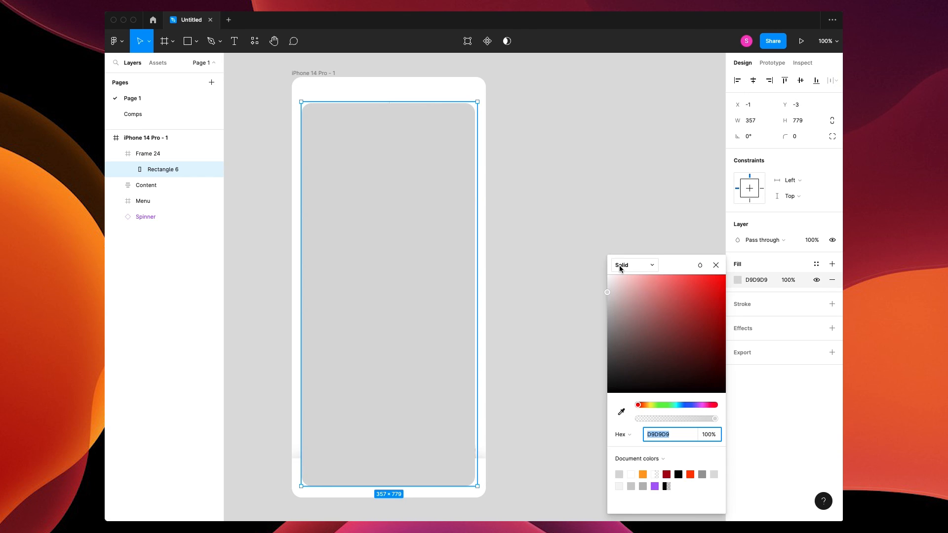
{"action": "left_click", "coordinate": [619, 266]}
{"action": "left_click", "coordinate": [632, 343]}
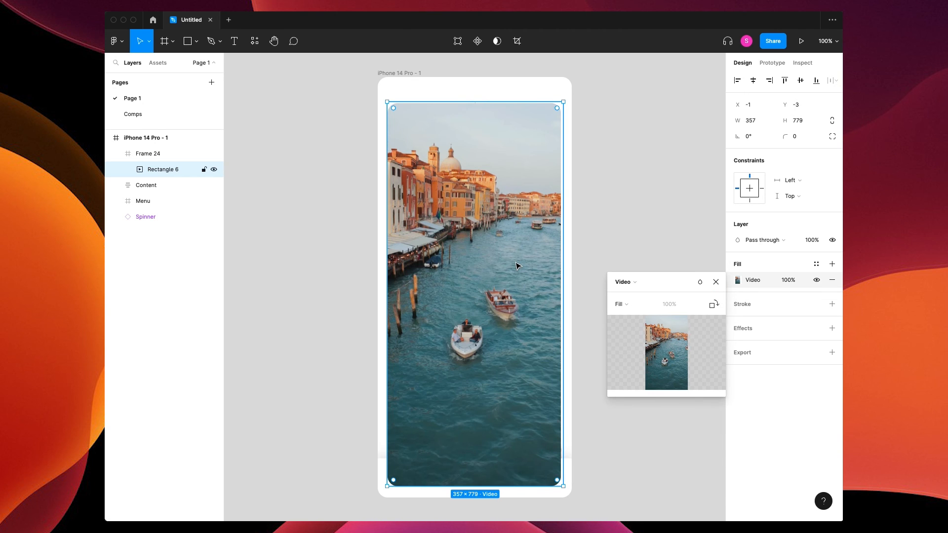
{"action": "left_click", "coordinate": [716, 282]}
{"action": "left_click", "coordinate": [667, 282]}
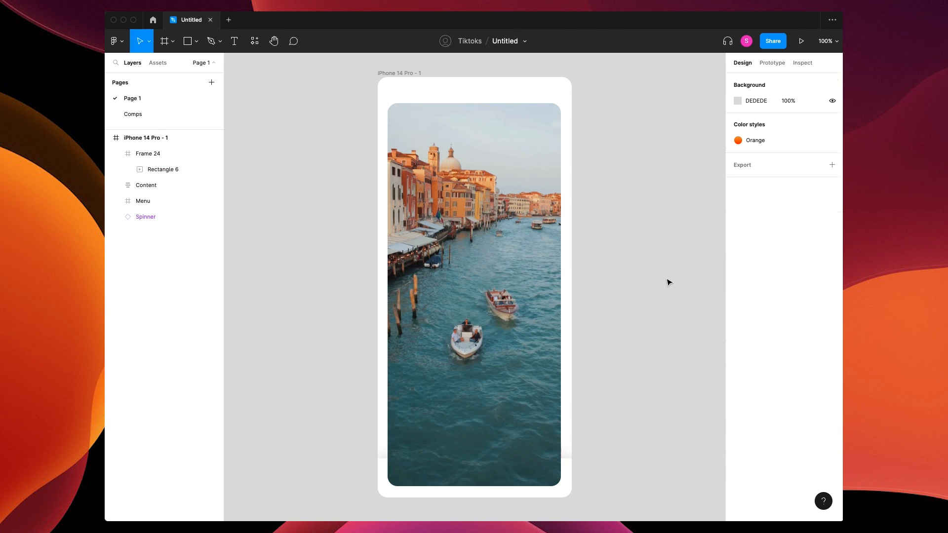
Step: Draw a vertical line 15 long near the video's upper-right corner with a stroke of 2 and rounded ends
{"action": "key", "text": "plus"}
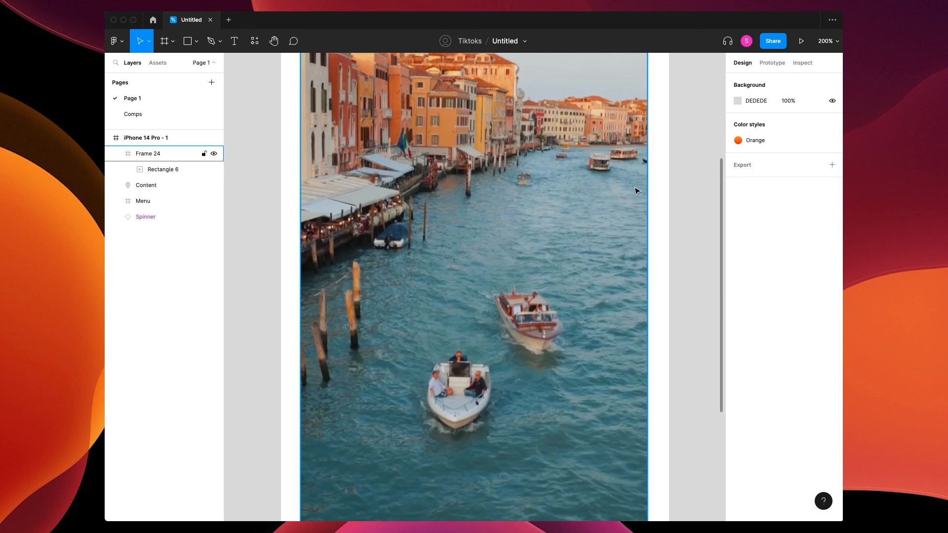
{"action": "left_click_drag", "start_coordinate": [627, 179], "coordinate": [618, 400]}
{"action": "left_click_drag", "start_coordinate": [595, 160], "coordinate": [594, 175]}
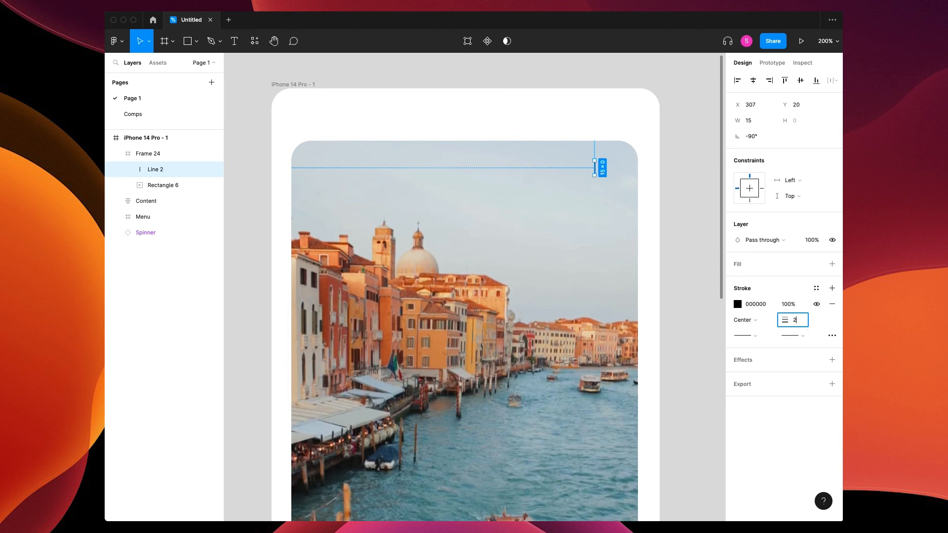
{"action": "key", "text": "super+alt+o"}
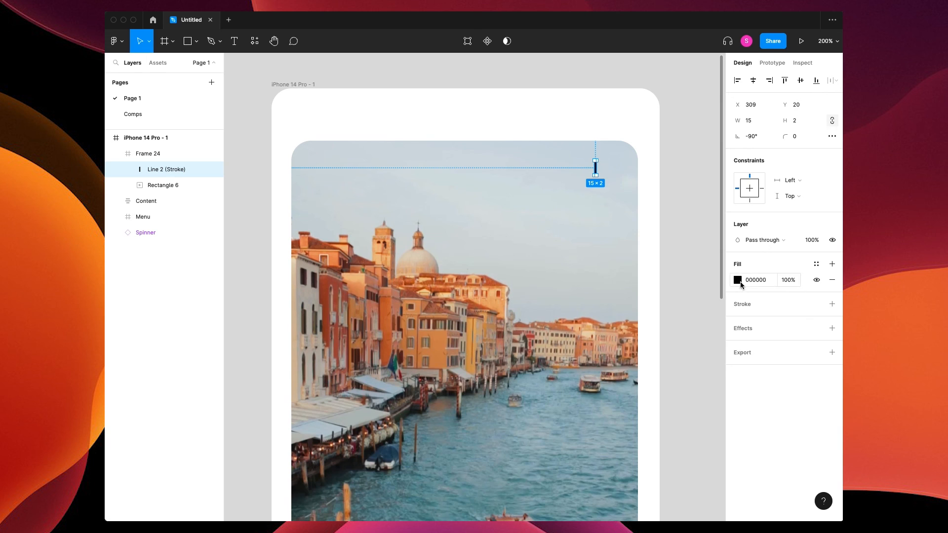
{"action": "left_click", "coordinate": [740, 283]}
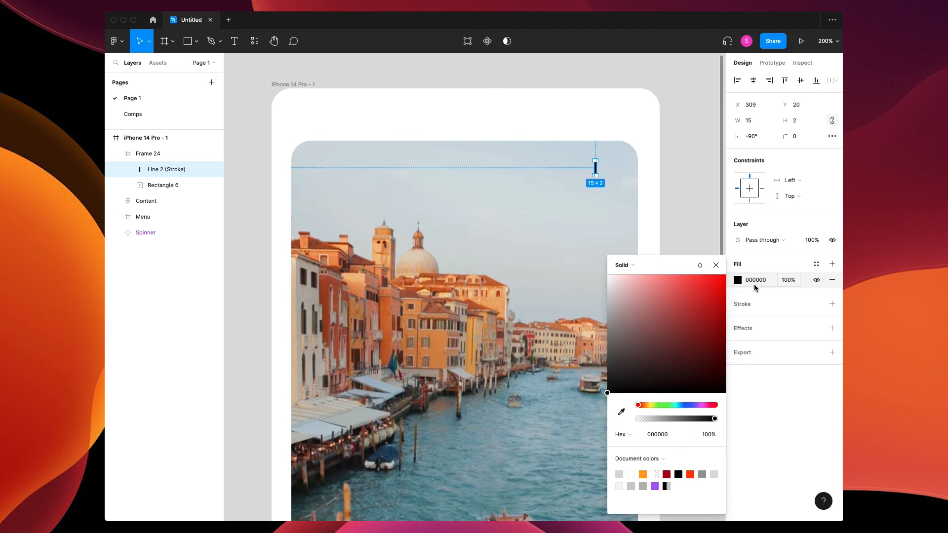
{"action": "key", "text": "super+z"}
{"action": "left_click", "coordinate": [797, 337]}
{"action": "left_click", "coordinate": [770, 415]}
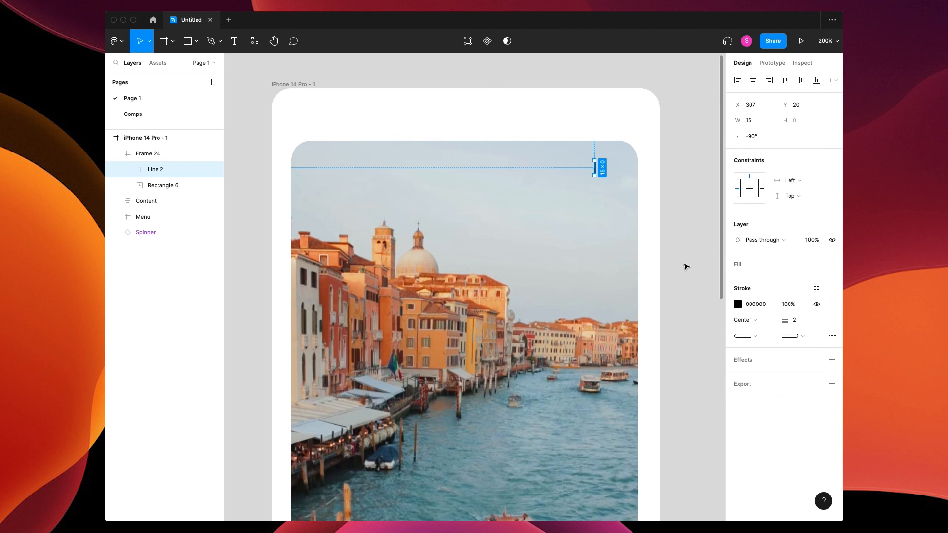
Step: Outline the line's stroke and cross it with a horizontal copy to form a 15 × 15 plus sign
{"action": "key", "text": "super+alt+o"}
{"action": "key", "text": "super+c"}
{"action": "key", "text": "super+v"}
{"action": "mouse_move", "coordinate": [614, 176]}
{"action": "left_mouse_down"}
{"action": "mouse_move", "coordinate": [612, 165]}
{"action": "mouse_move", "coordinate": [612, 178]}
{"action": "left_mouse_up"}
{"action": "left_click", "coordinate": [166, 185], "text": "shift"}
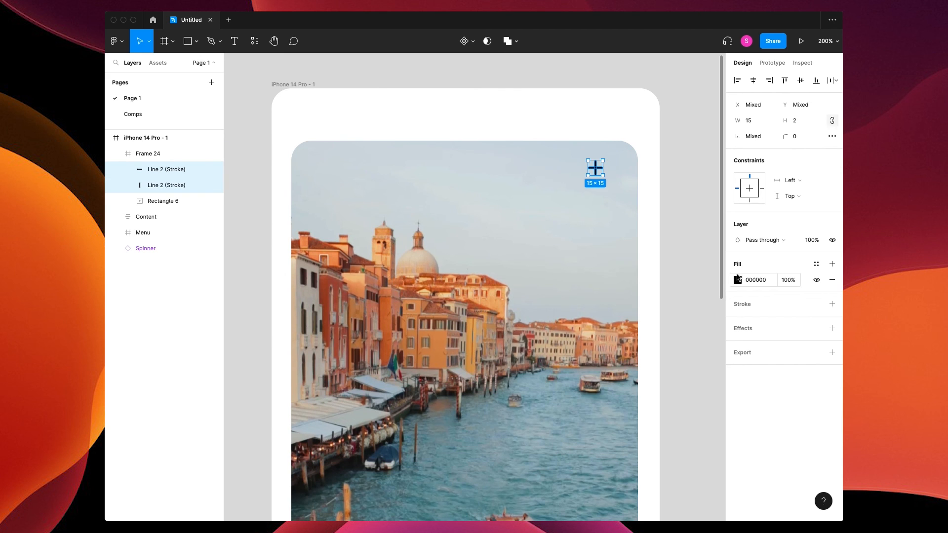
Step: Flatten the two strokes into one white FFFFFF shape and rotate it -45° as a close icon in the video's upper-right corner
{"action": "left_click", "coordinate": [738, 280]}
{"action": "type", "text": "ffffff"}
{"action": "key", "text": "Return"}
{"action": "key", "text": "super+e"}
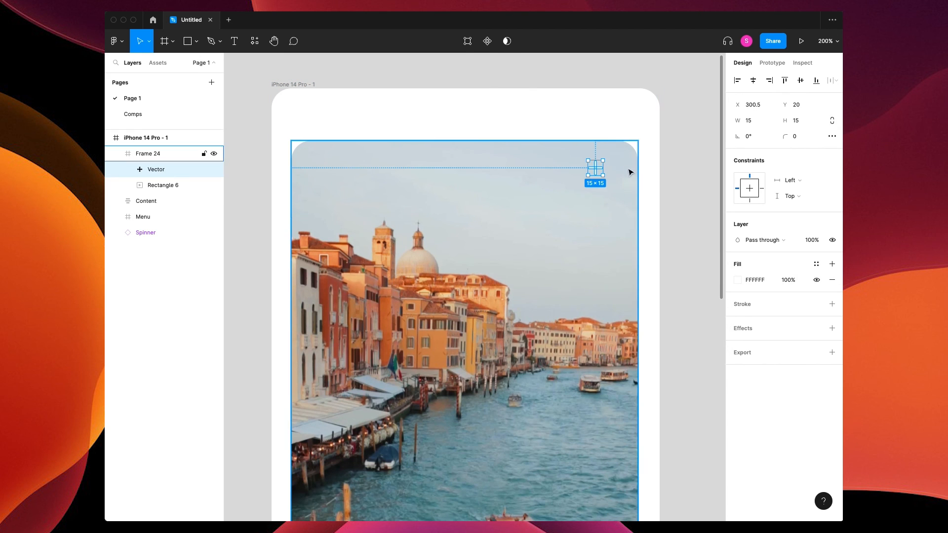
{"action": "left_click_drag", "start_coordinate": [607, 156], "coordinate": [613, 169]}
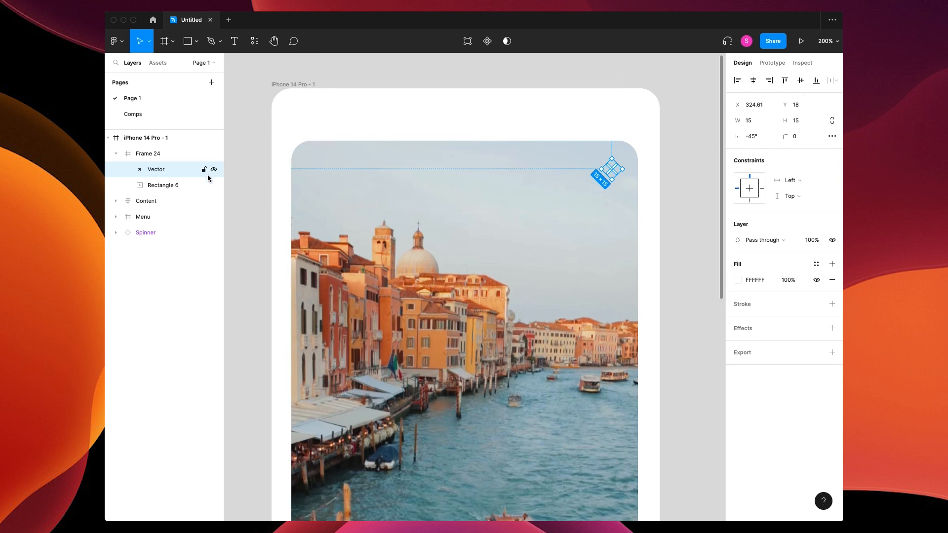
Step: Add a black linear gradient at 20% opacity over the rectangle's video, fading out about halfway down
{"action": "left_click", "coordinate": [168, 186]}
{"action": "left_click", "coordinate": [832, 264]}
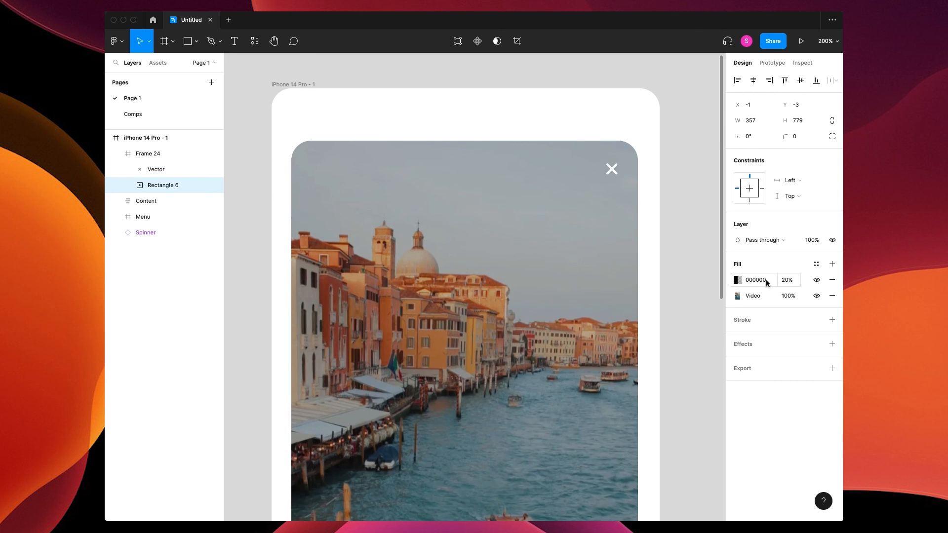
{"action": "left_click", "coordinate": [737, 280]}
{"action": "left_click", "coordinate": [630, 264]}
{"action": "left_click", "coordinate": [635, 277]}
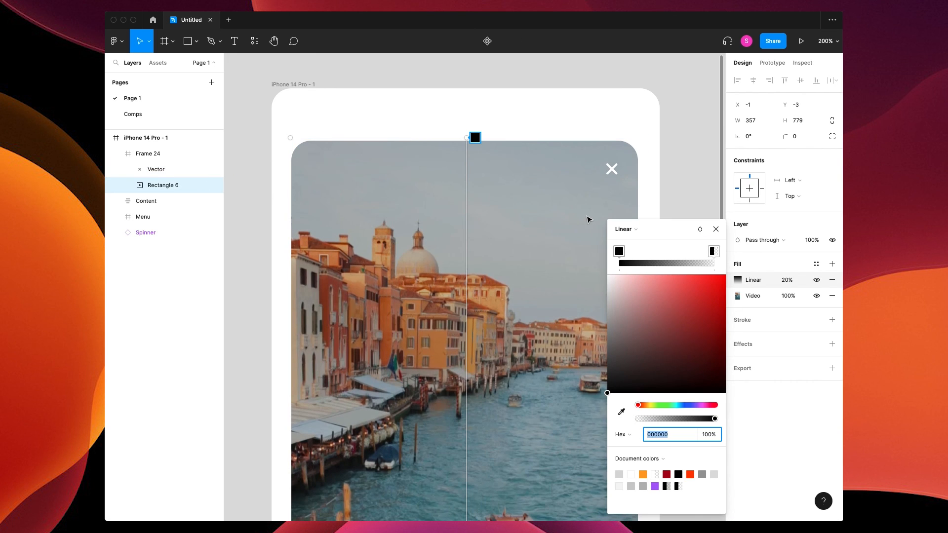
{"action": "key", "text": "super+minus"}
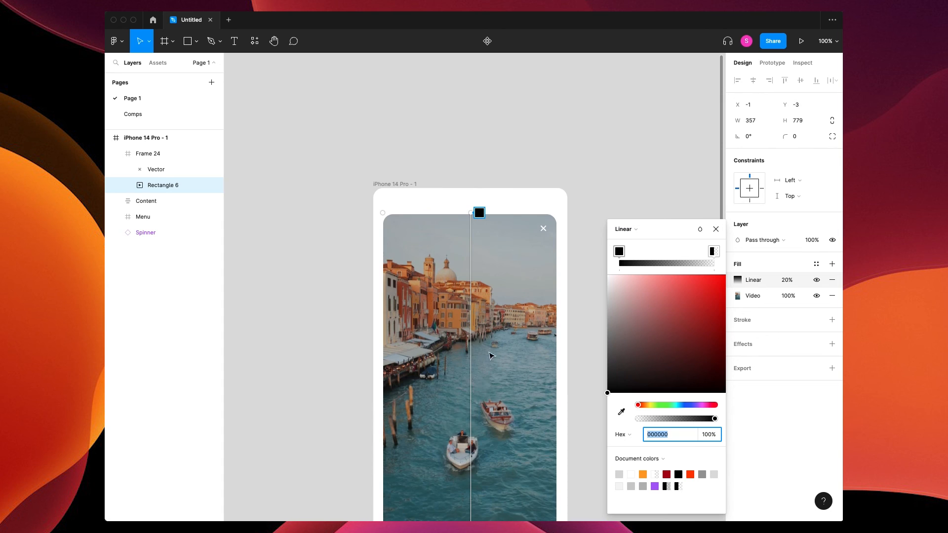
{"action": "left_click_drag", "start_coordinate": [472, 444], "coordinate": [470, 314]}
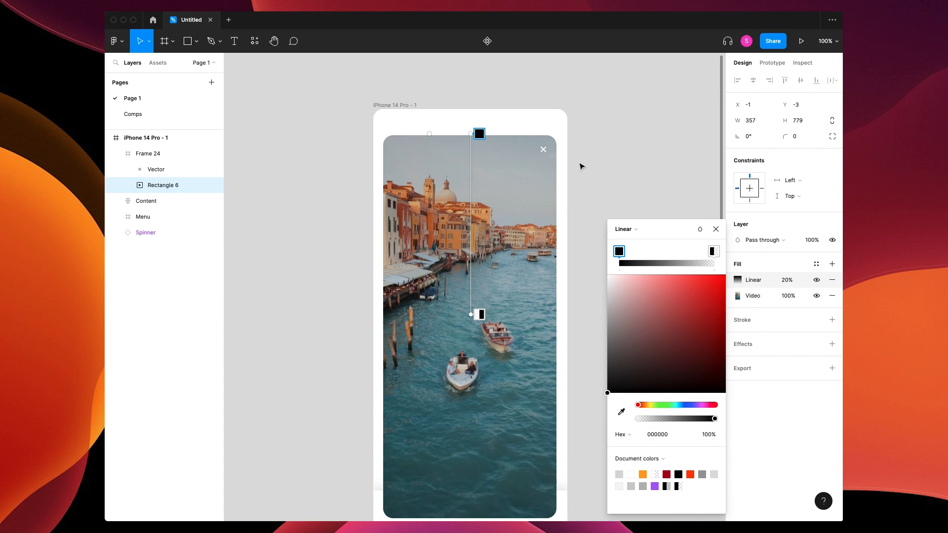
{"action": "left_click", "coordinate": [718, 231]}
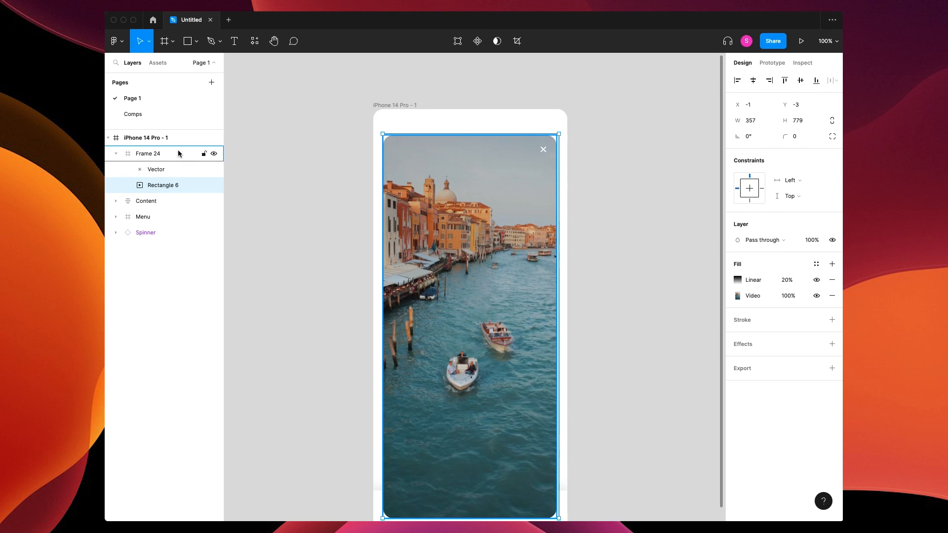
Step: Copy the first profile picture, Frame 5, into Frame 24 and place it at X 21, Y 12
{"action": "left_click", "coordinate": [215, 154]}
{"action": "left_click", "coordinate": [402, 200], "text": "super"}
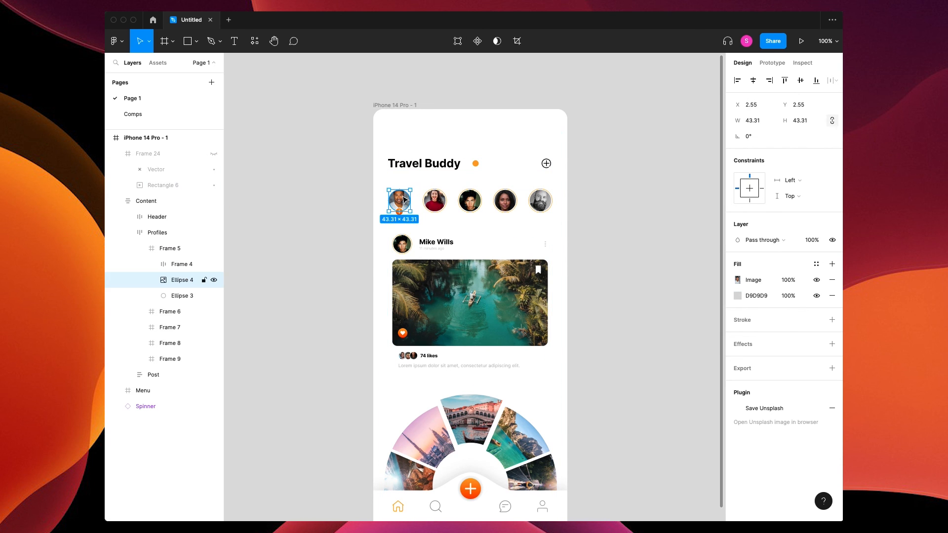
{"action": "left_click", "coordinate": [164, 250]}
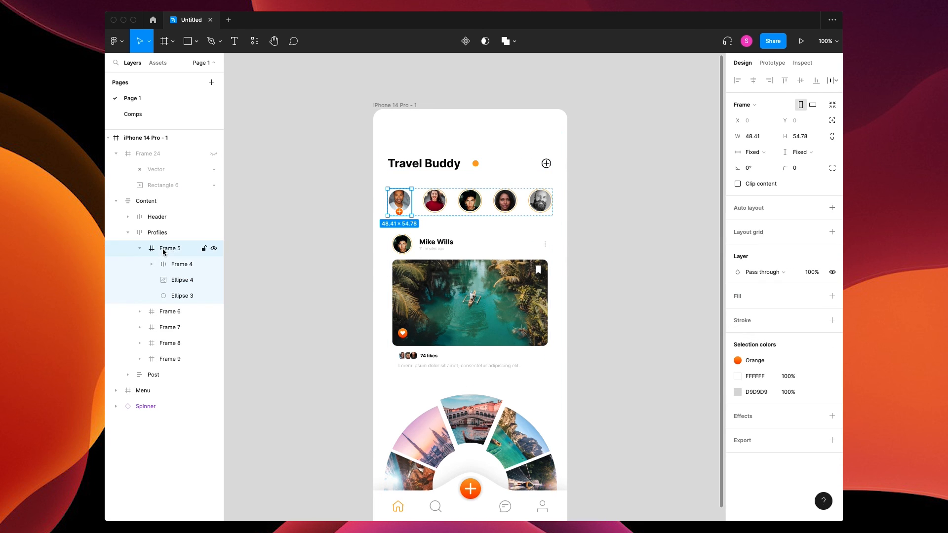
{"action": "left_click", "coordinate": [154, 154]}
{"action": "left_click", "coordinate": [214, 153]}
{"action": "key", "text": "super+v"}
{"action": "left_click_drag", "start_coordinate": [396, 146], "coordinate": [406, 152]}
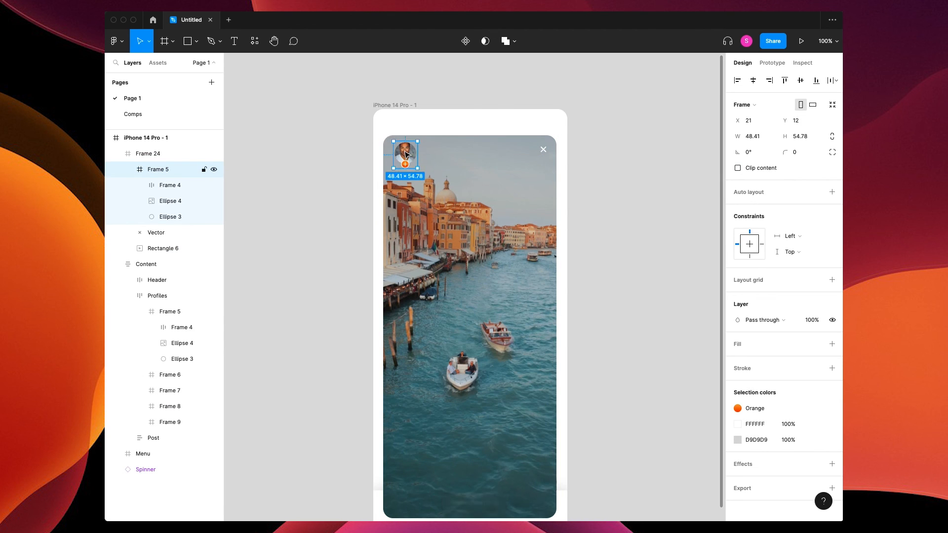
Step: Hide the plus badge on the copied profile picture and show the orange FFA41B stroke of its ring
{"action": "left_click", "coordinate": [172, 185]}
{"action": "left_click", "coordinate": [214, 185]}
{"action": "left_click", "coordinate": [179, 216]}
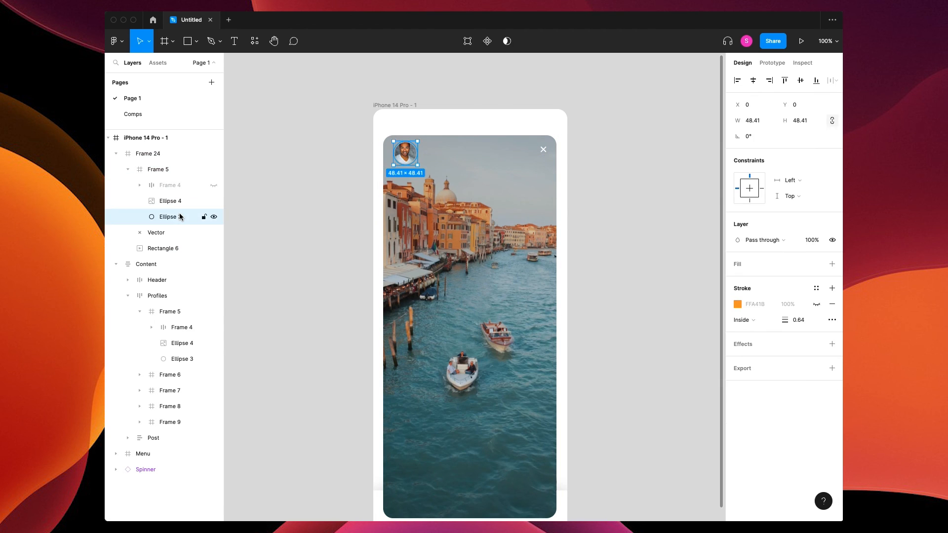
{"action": "left_click", "coordinate": [816, 304]}
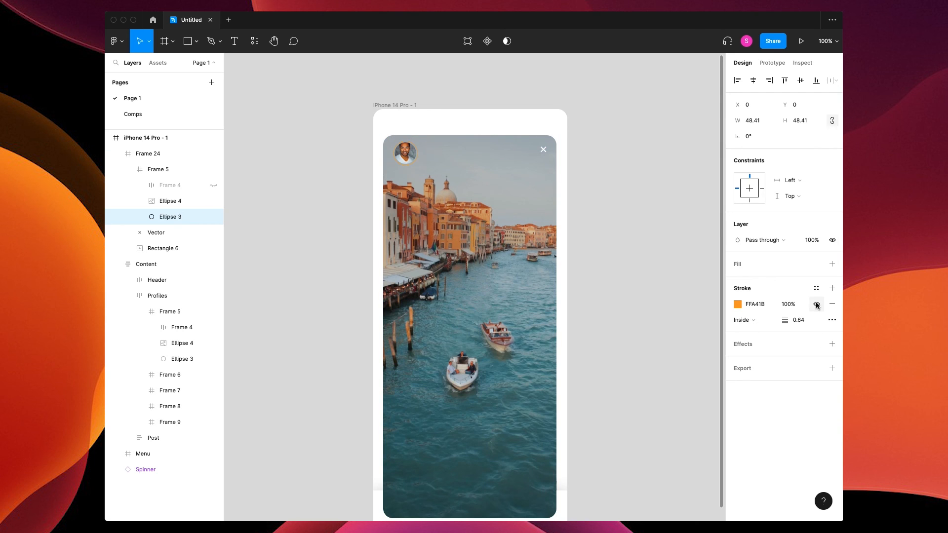
{"action": "left_click", "coordinate": [671, 329]}
{"action": "scroll", "coordinate": [651, 375], "scroll_direction": "down", "scroll_amount": 1}
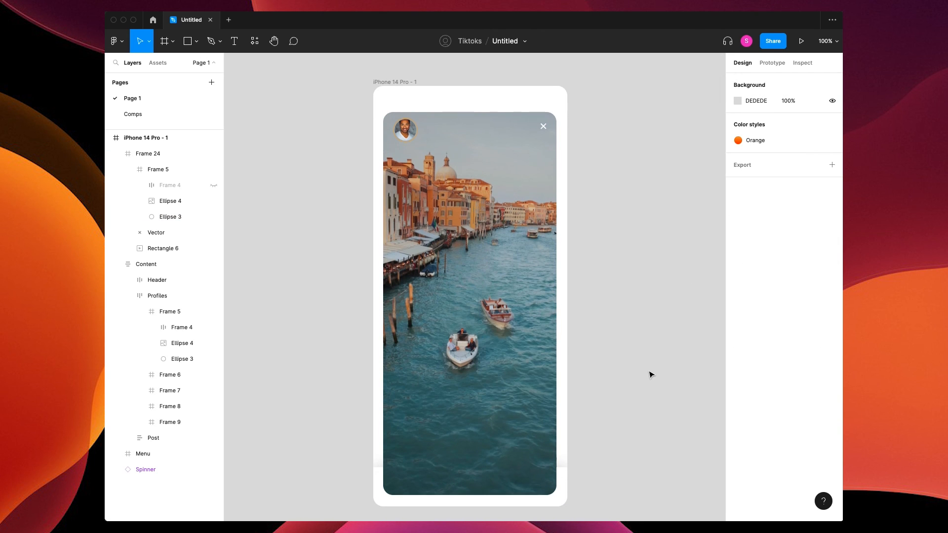
Step: Duplicate the iPhone 14 Pro - 1 screen
{"action": "left_click", "coordinate": [402, 84]}
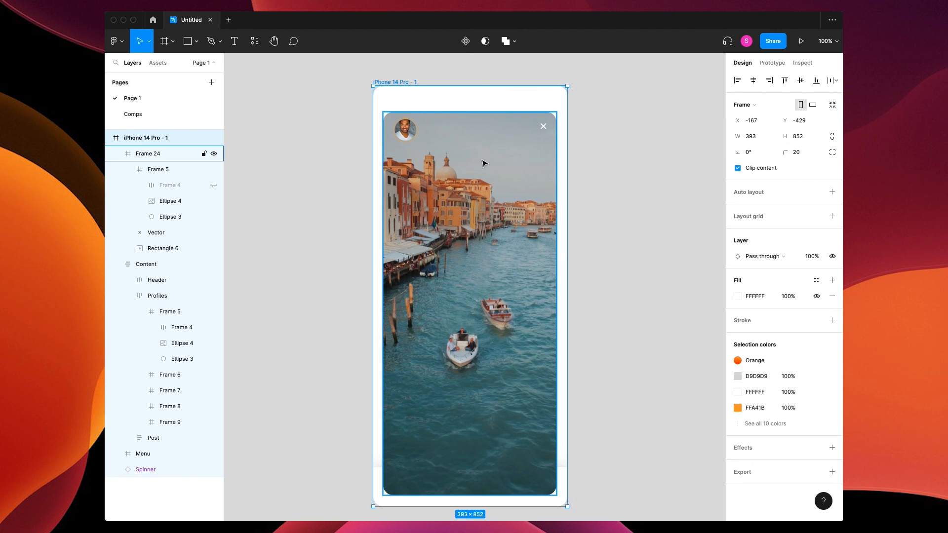
{"action": "key", "text": "super+d"}
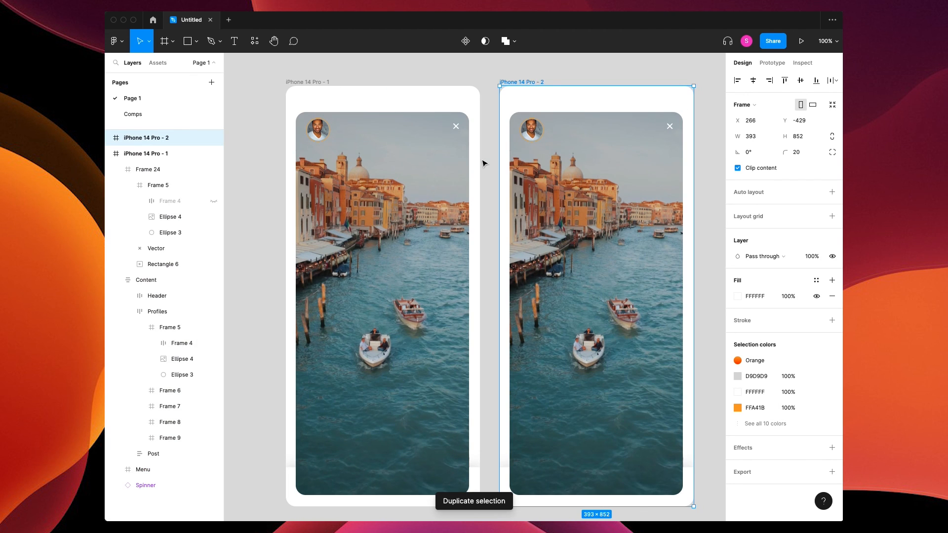
Step: Shrink Frame 24 on the original iPhone screen to a 42 × 42 circle over the menu's plus button and name it Story
{"action": "left_click", "coordinate": [430, 153]}
{"action": "left_click_drag", "start_coordinate": [386, 113], "coordinate": [587, 281]}
{"action": "key", "text": "super+plus"}
{"action": "scroll", "coordinate": [389, 426], "scroll_direction": "down", "scroll_amount": 4}
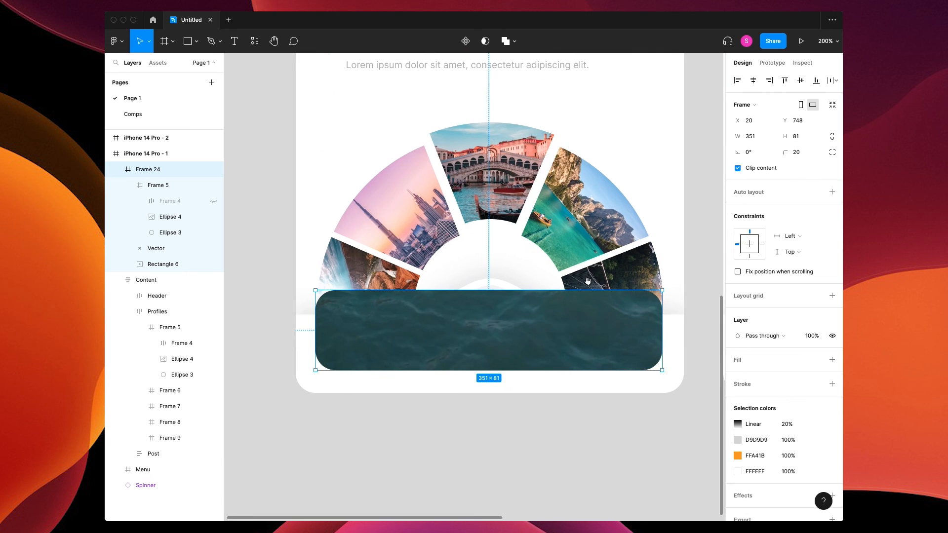
{"action": "left_click_drag", "start_coordinate": [524, 371], "coordinate": [525, 331]}
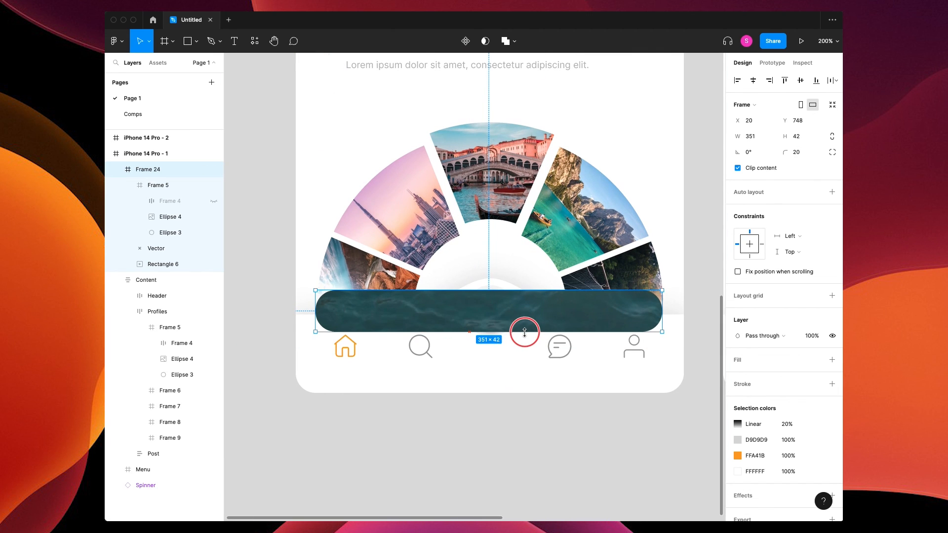
{"action": "left_click_drag", "start_coordinate": [316, 315], "coordinate": [469, 318]}
{"action": "left_click_drag", "start_coordinate": [662, 311], "coordinate": [512, 311]}
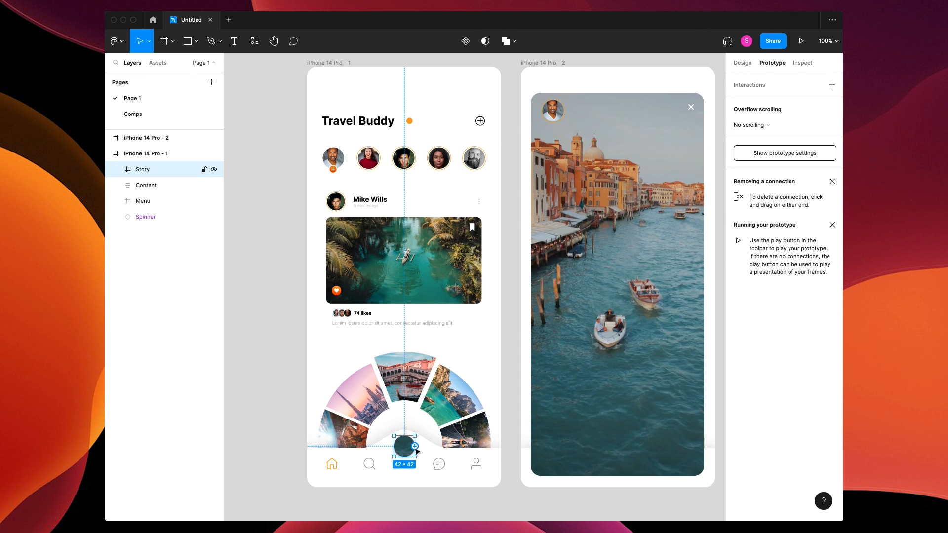
Step: Link the Story circle on tap to the iPhone 14 Pro - 2 screen with a Gentle Smart animate of 1500 ms
{"action": "left_click_drag", "start_coordinate": [415, 446], "coordinate": [535, 334]}
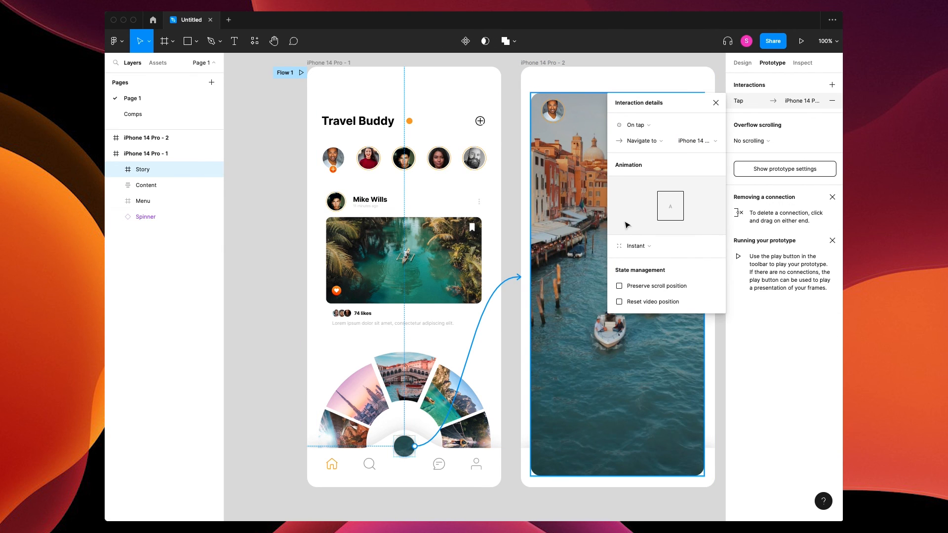
{"action": "left_click", "coordinate": [635, 245]}
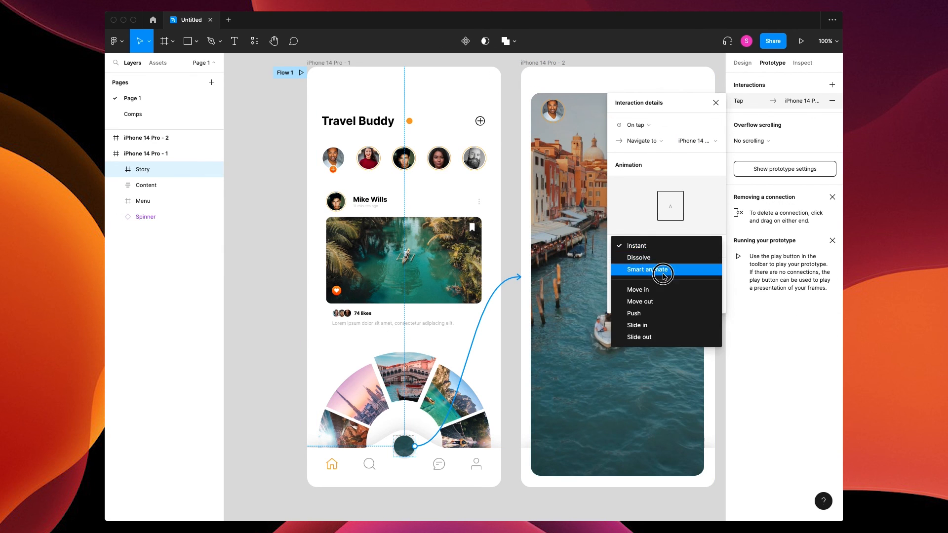
{"action": "left_click", "coordinate": [637, 269]}
{"action": "left_click", "coordinate": [637, 262]}
{"action": "left_click", "coordinate": [636, 341]}
{"action": "left_click", "coordinate": [711, 262]}
{"action": "type", "text": "1500"}
{"action": "key", "text": "Tab"}
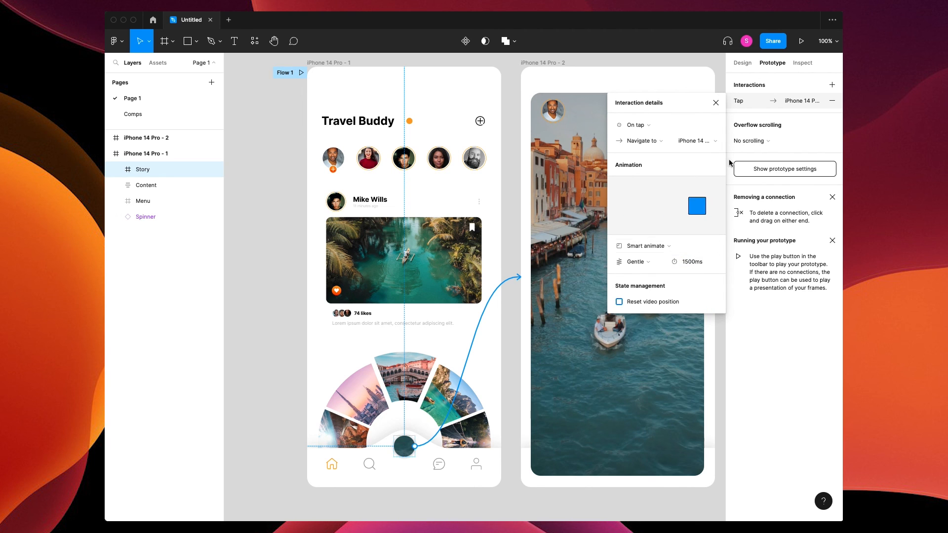
Step: Link the close icon of the story on tap back to the iPhone 14 Pro - 1 screen with a Gentle Smart animate of 1500 ms
{"action": "left_click", "coordinate": [716, 103]}
{"action": "left_click", "coordinate": [690, 108]}
{"action": "left_click_drag", "start_coordinate": [686, 107], "coordinate": [501, 209]}
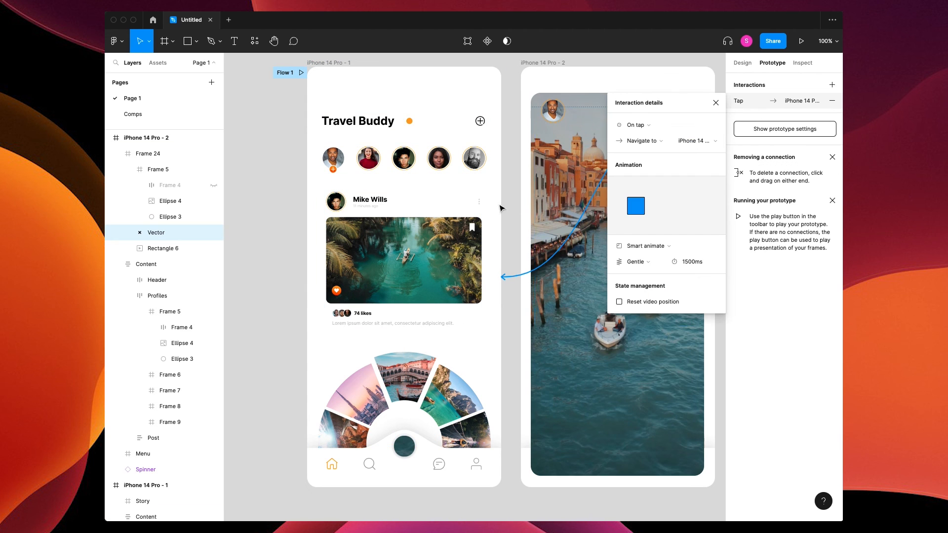
{"action": "left_click", "coordinate": [499, 505]}
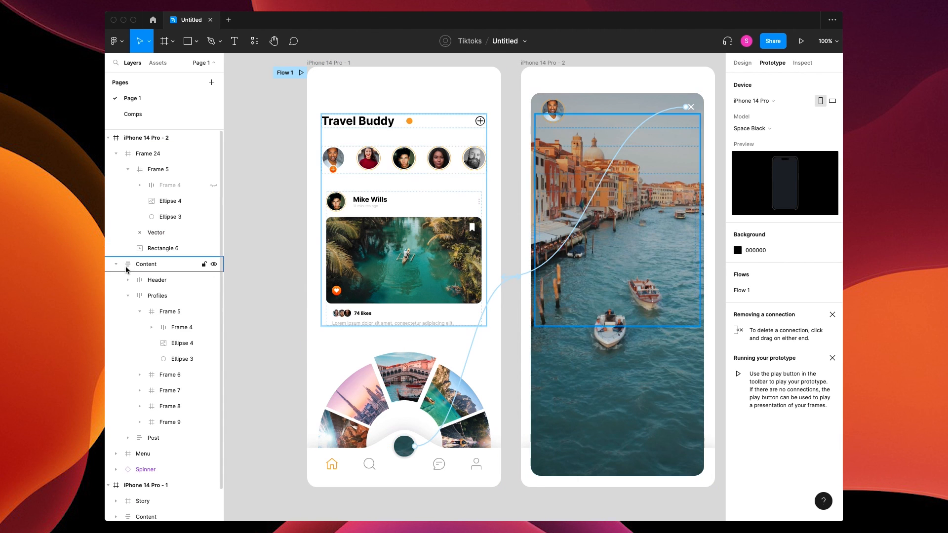
Step: Collapse the iPhone 14 Pro - 2 layers and move the Story layer beneath Menu on the iPhone 14 Pro - 1 screen
{"action": "left_click", "coordinate": [116, 154]}
{"action": "left_click", "coordinate": [116, 169]}
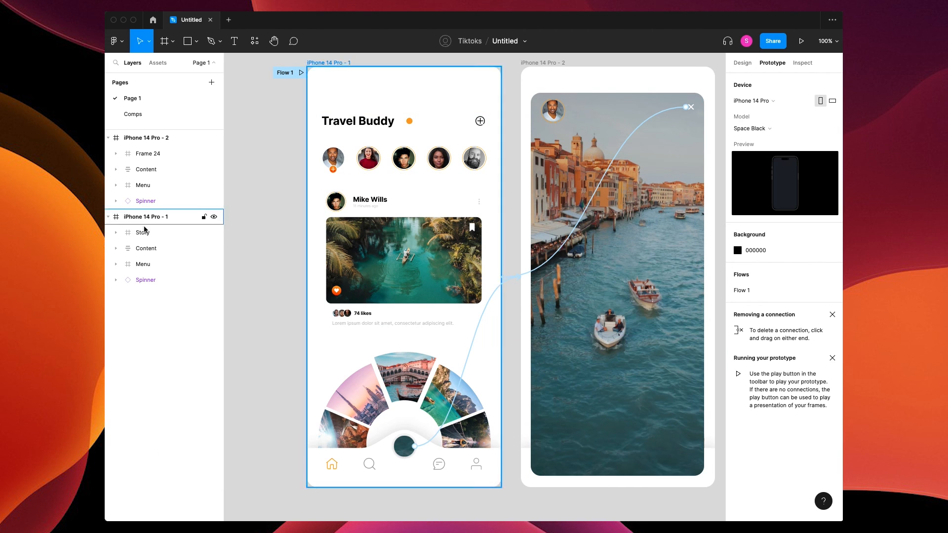
{"action": "left_click", "coordinate": [742, 64]}
{"action": "left_click", "coordinate": [401, 449]}
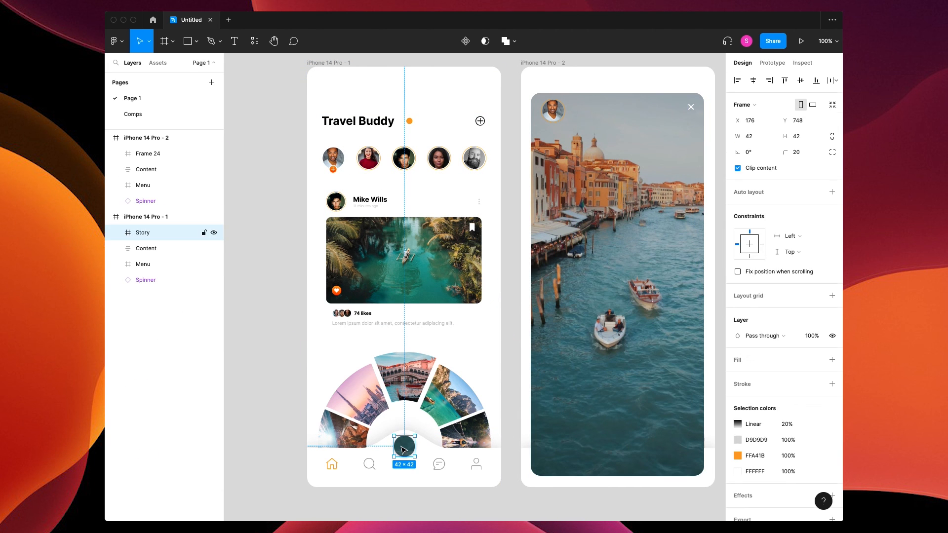
{"action": "left_click_drag", "start_coordinate": [148, 233], "coordinate": [150, 271]}
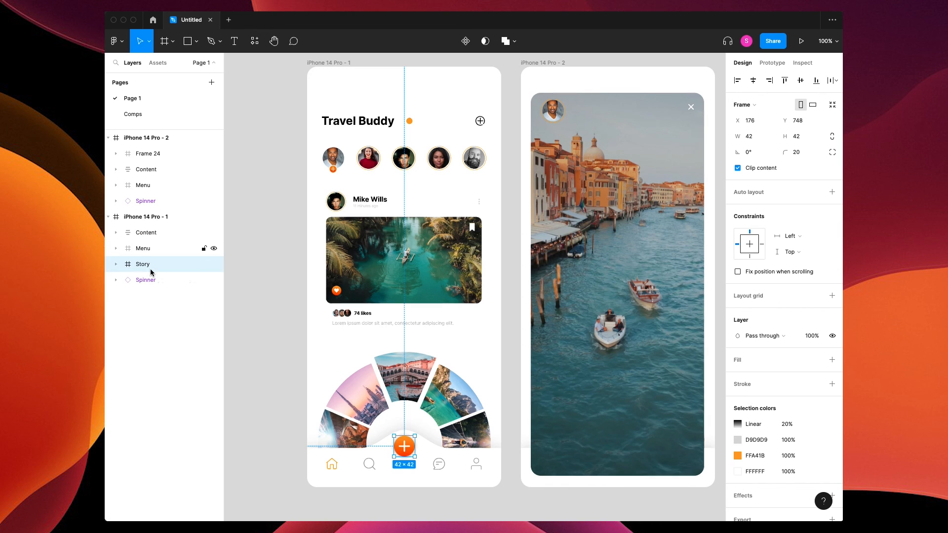
{"action": "left_click", "coordinate": [274, 340]}
Step: Preview the prototype from iPhone 14 Pro - 1, testing the Spinner's rotation and opening and closing the video story
{"action": "left_click", "coordinate": [326, 63]}
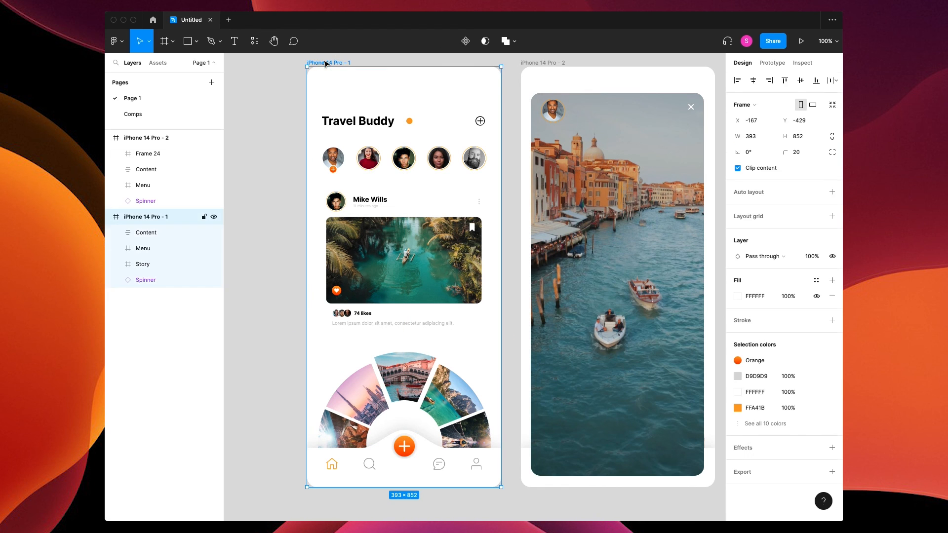
{"action": "left_click", "coordinate": [800, 42]}
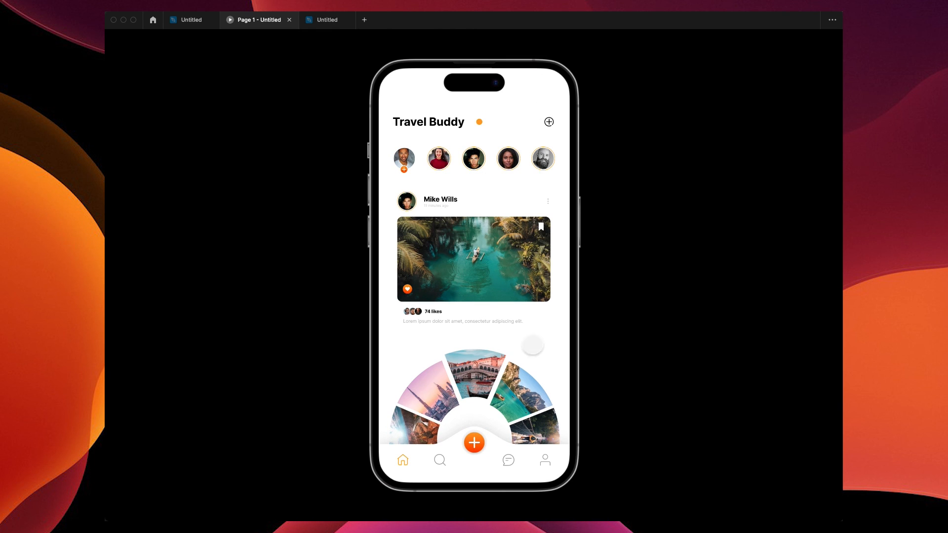
{"action": "left_click", "coordinate": [525, 394]}
{"action": "left_click", "coordinate": [525, 396]}
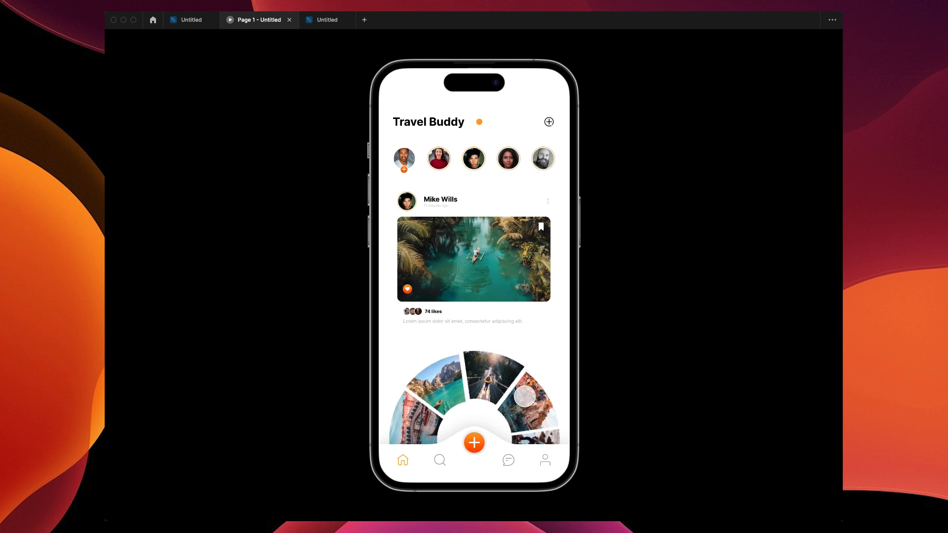
{"action": "left_click", "coordinate": [473, 445]}
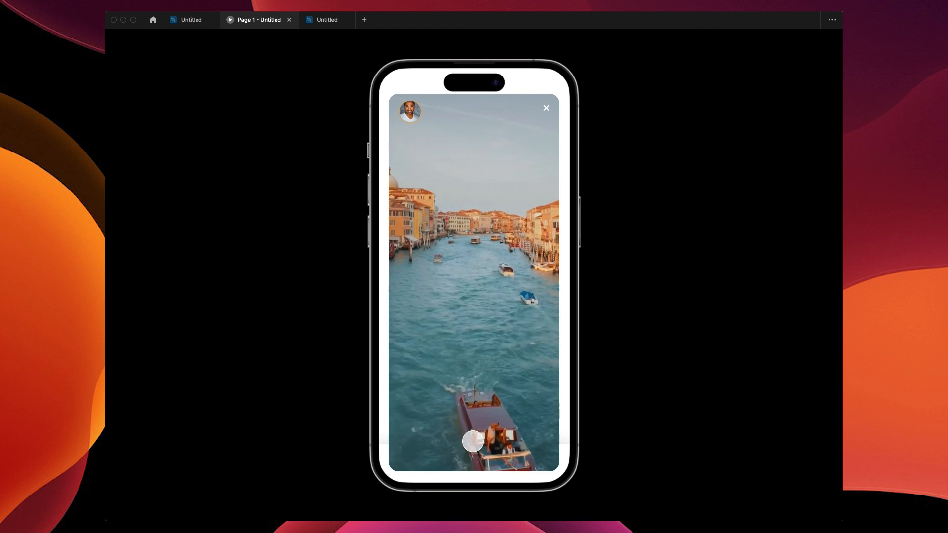
{"action": "left_click", "coordinate": [546, 107]}
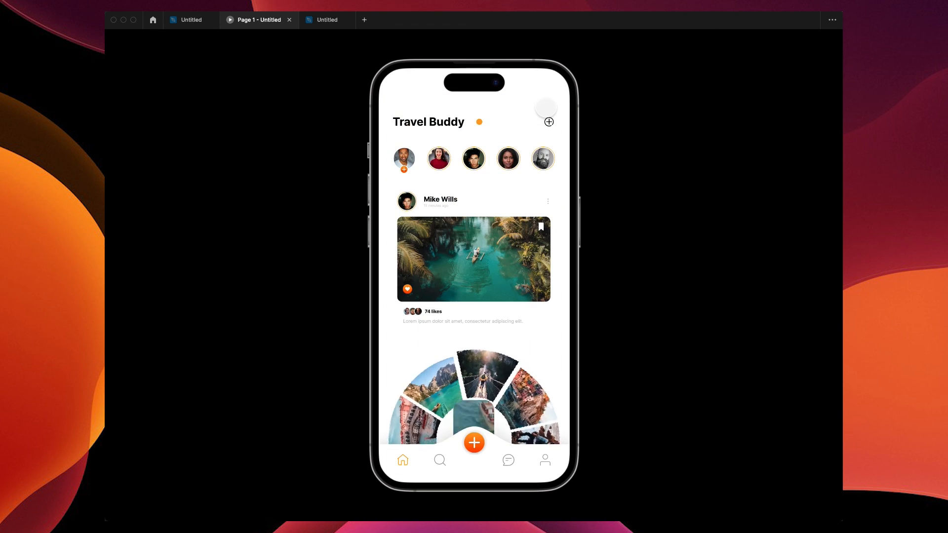